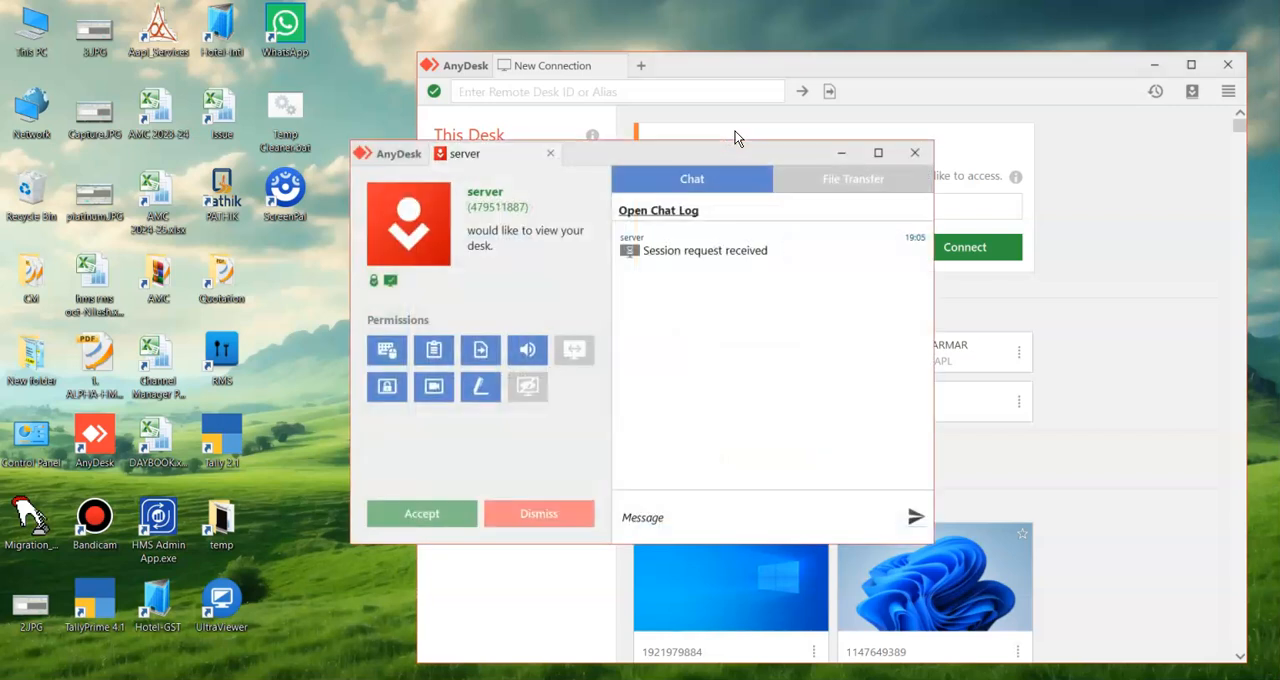
Accept the incoming AnyDesk session request and minimize both AnyDesk windows to clear the desktop.
left_click(430, 508)
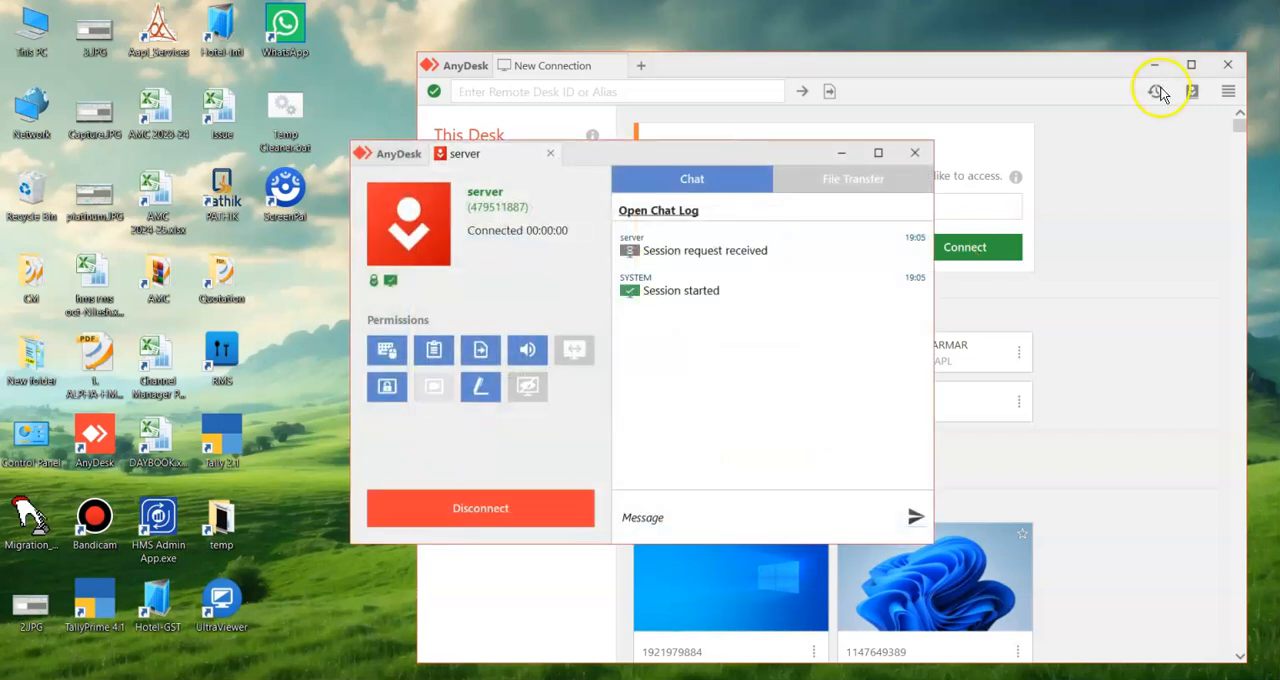
left_click(1154, 64)
left_click(841, 152)
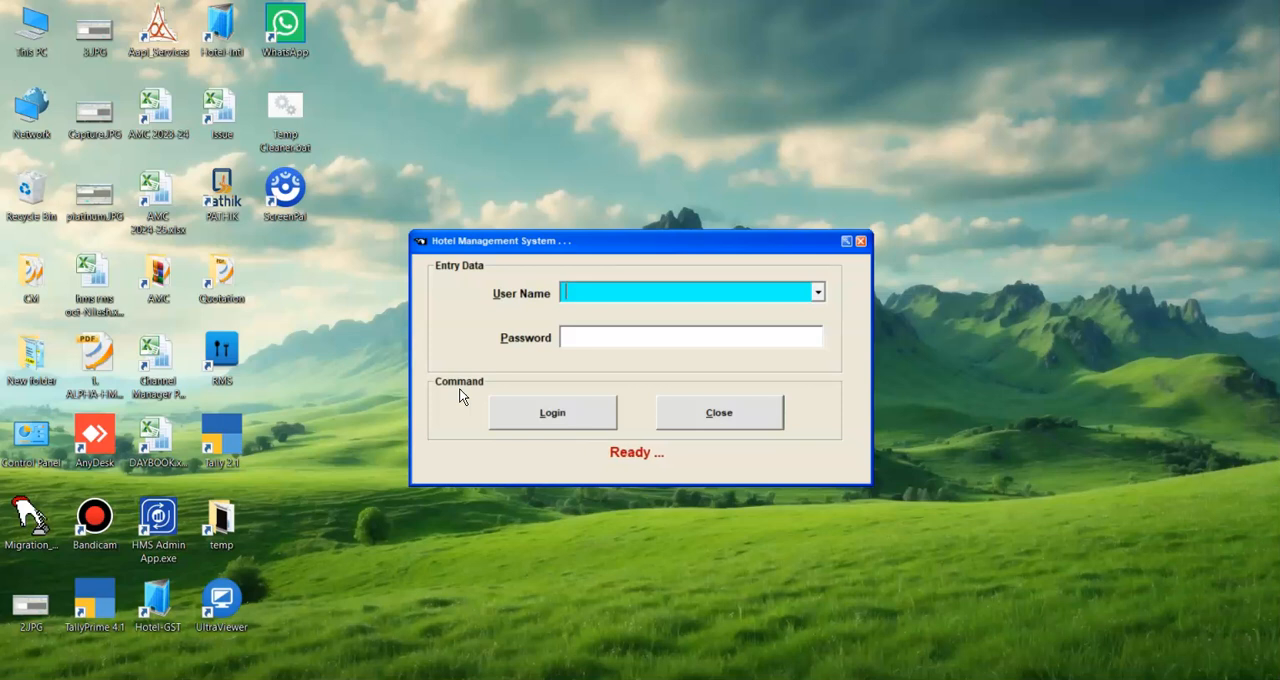
Log in to the Hotel Management System with the user name admin and the account password.
left_click(800, 186)
left_click(609, 287)
type("admin")
key("Tab")
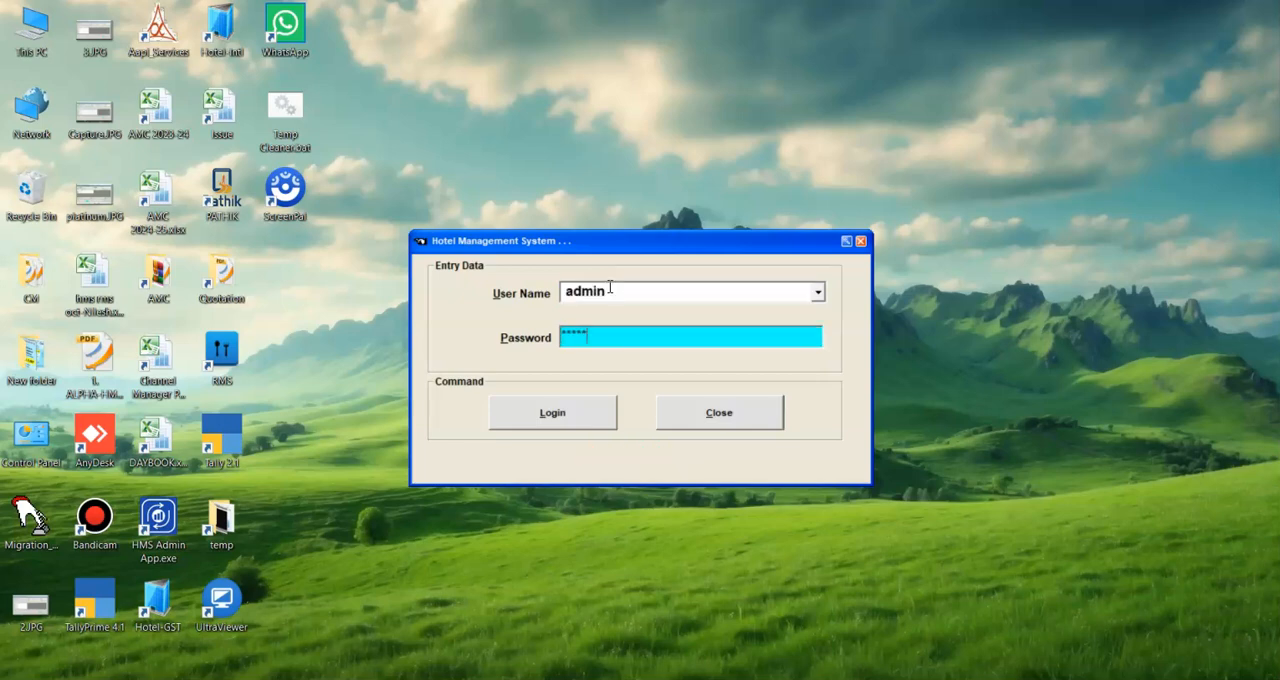
key("Return")
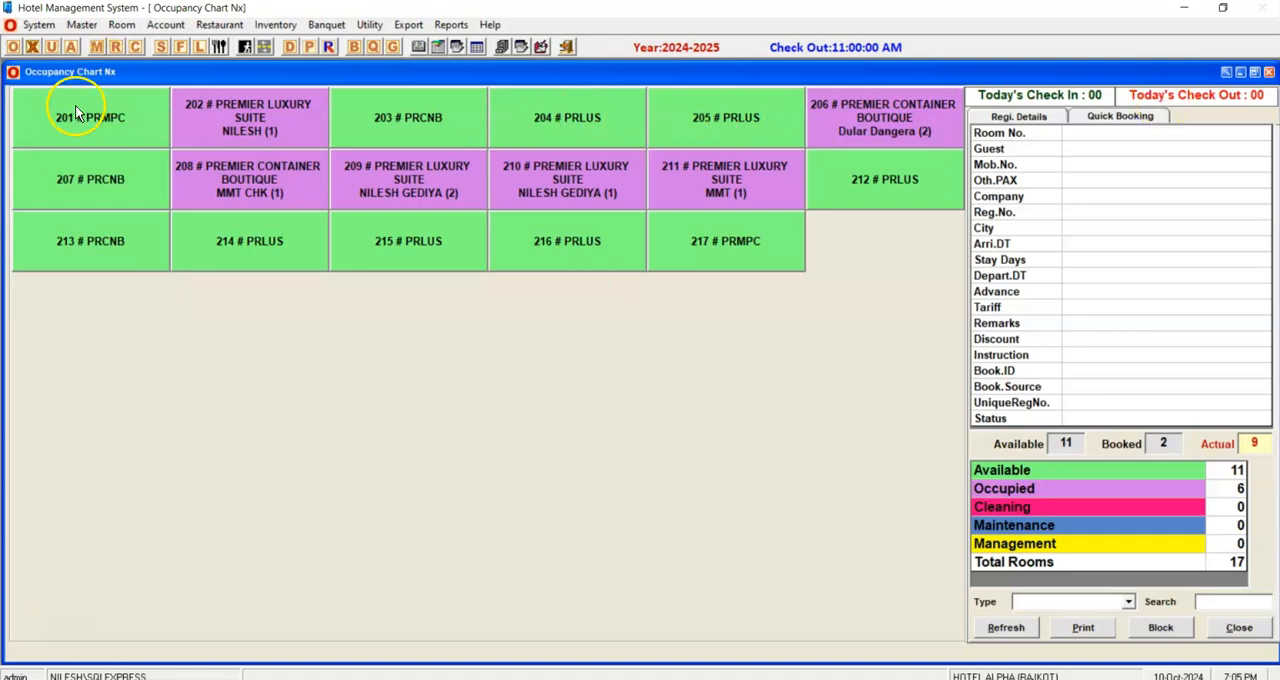
View the registration details of rooms 202, 208 and 203 in the occupancy chart.
left_click(243, 120)
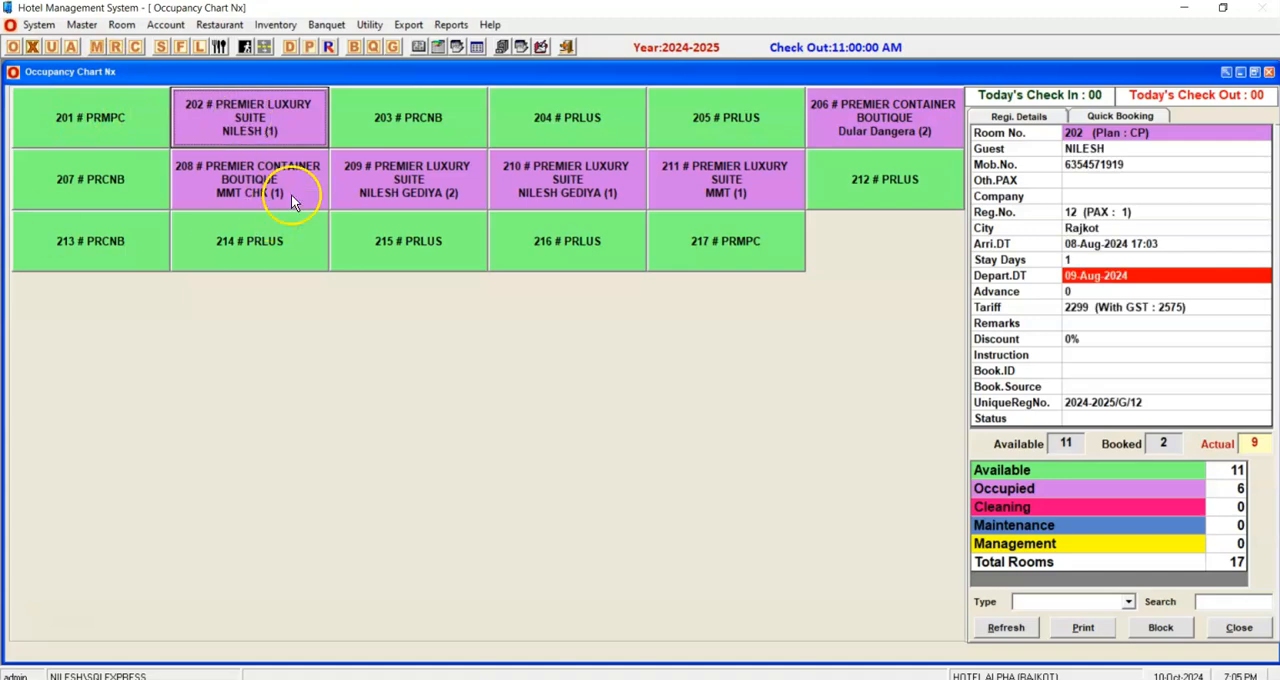
left_click(225, 183)
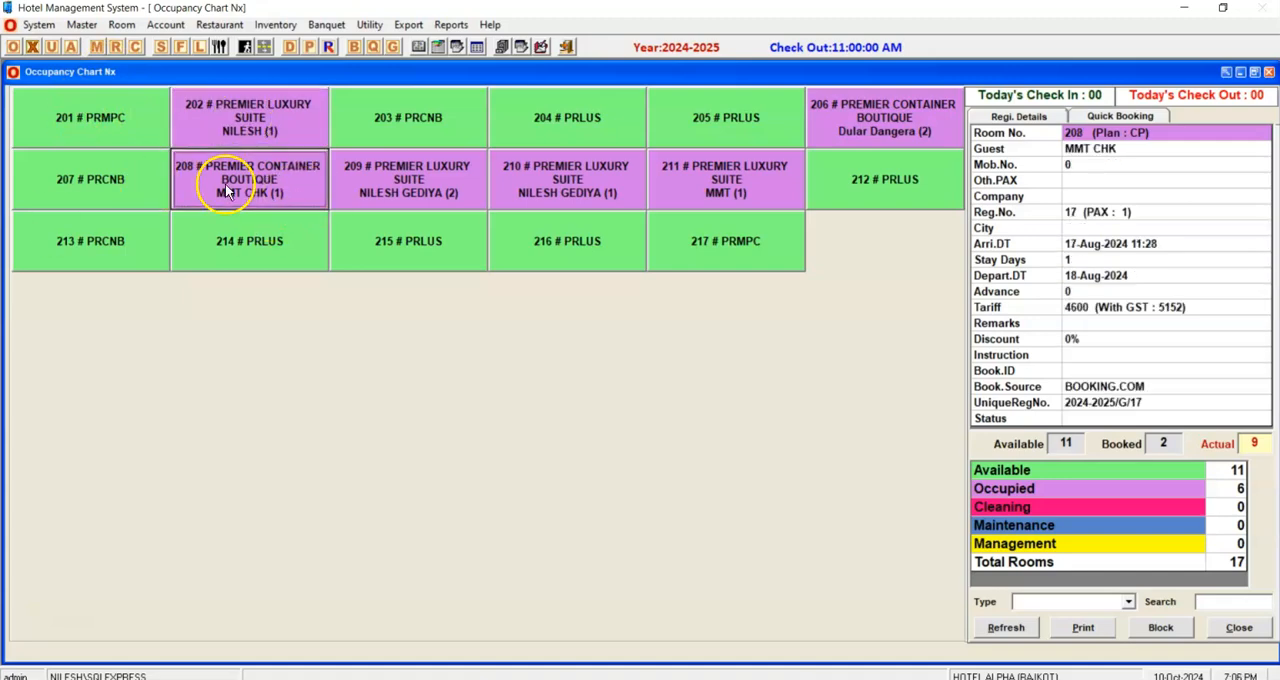
left_click(395, 120)
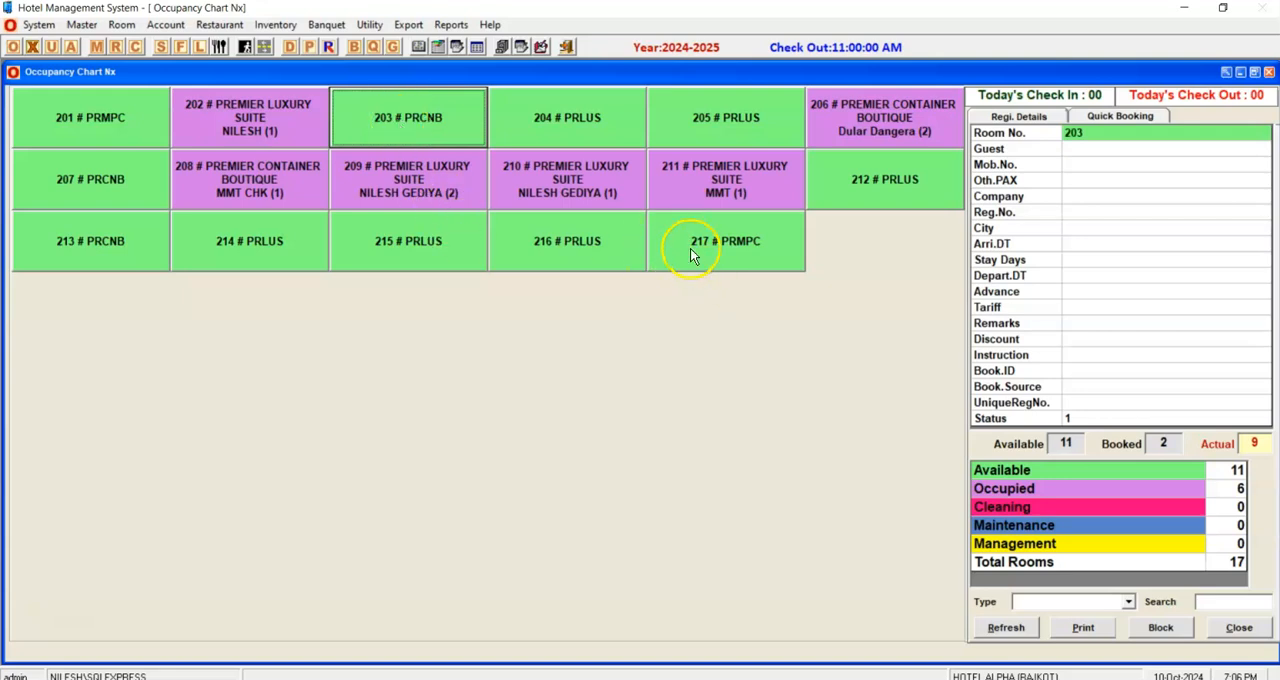
Filter the occupancy chart by Available and Occupied status and by PREMIER CONTAINER BOUTIQUE type, and restore the view of all rooms.
left_click(1085, 472)
left_click(1078, 488)
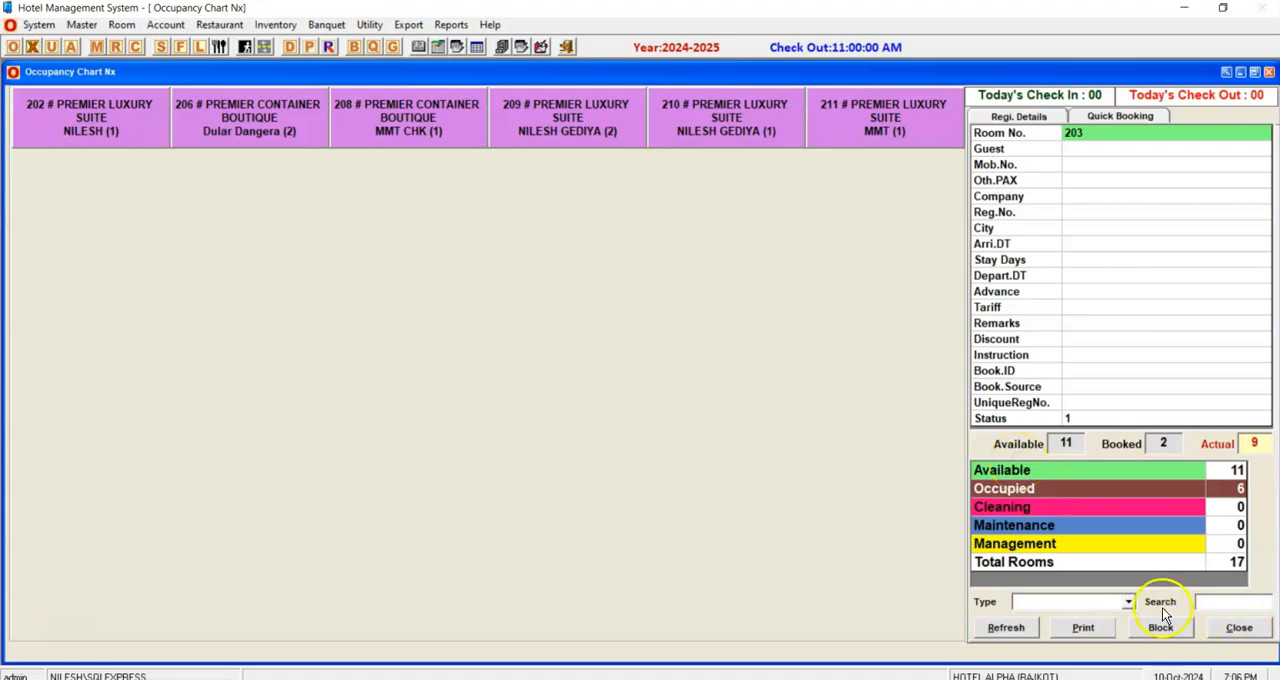
left_click(1125, 601)
left_click(1097, 636)
left_click(1120, 604)
left_click(1085, 622)
left_click(1087, 605)
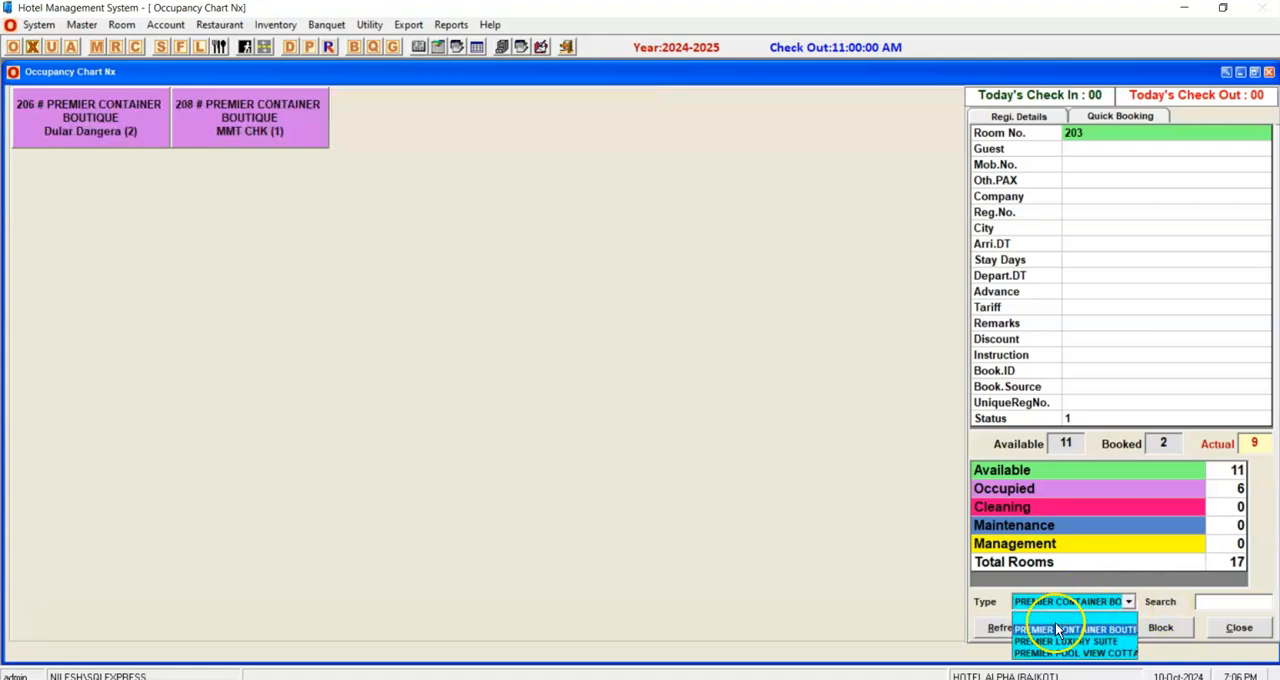
left_click(1090, 620)
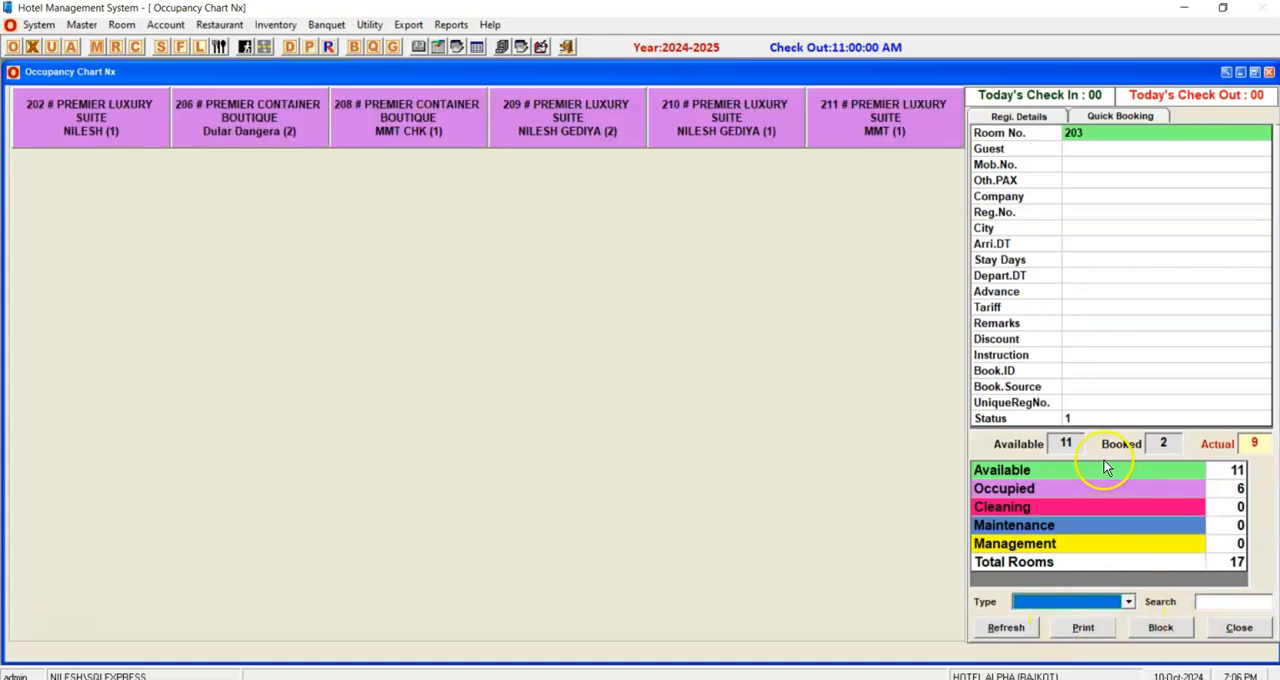
left_click(1070, 563)
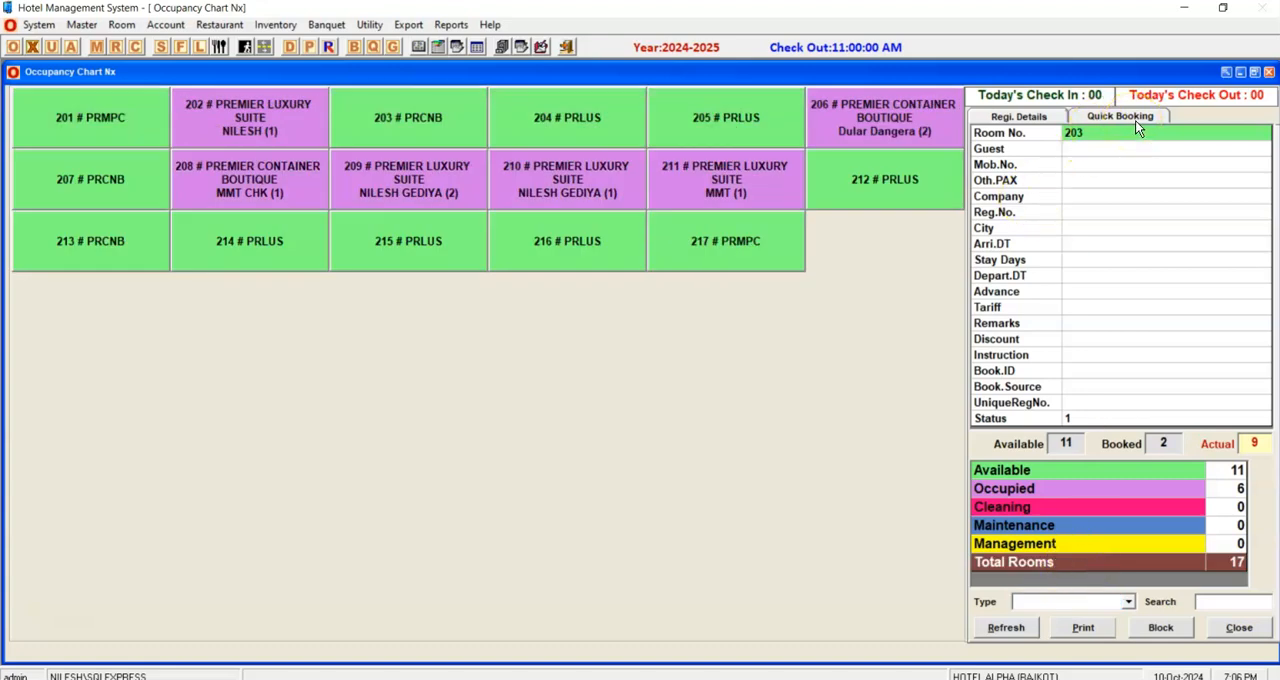
Open the rooms availability overview and examine the PREMIER CONTAINER BOUTIQUE availability across the next 10 days.
left_click(79, 47)
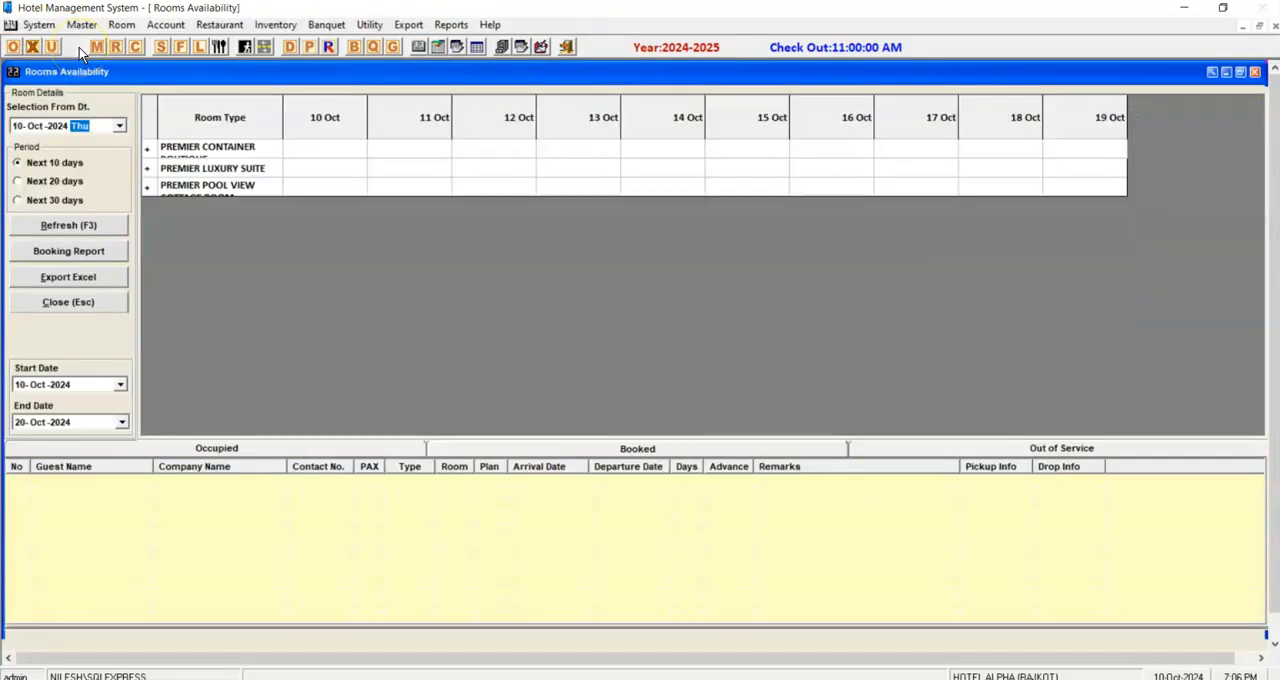
left_click_drag(285, 113, 343, 115)
left_click(490, 152)
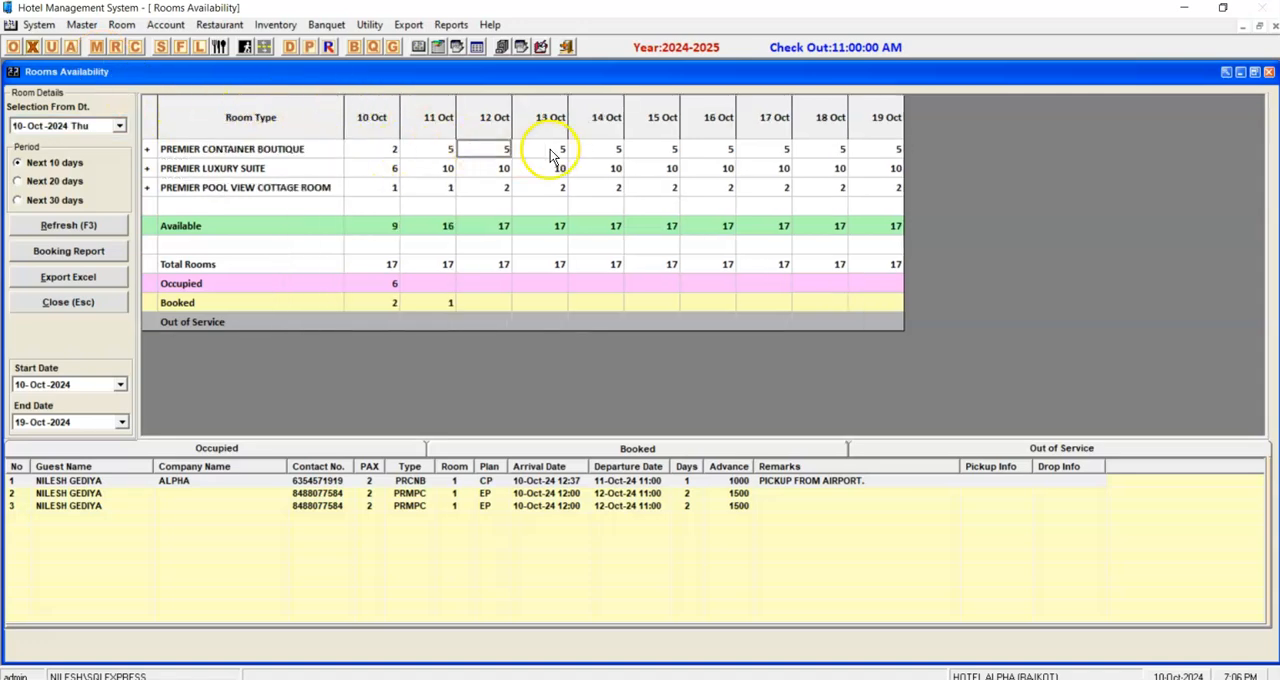
left_click(609, 152)
left_click(764, 150)
left_click(865, 151)
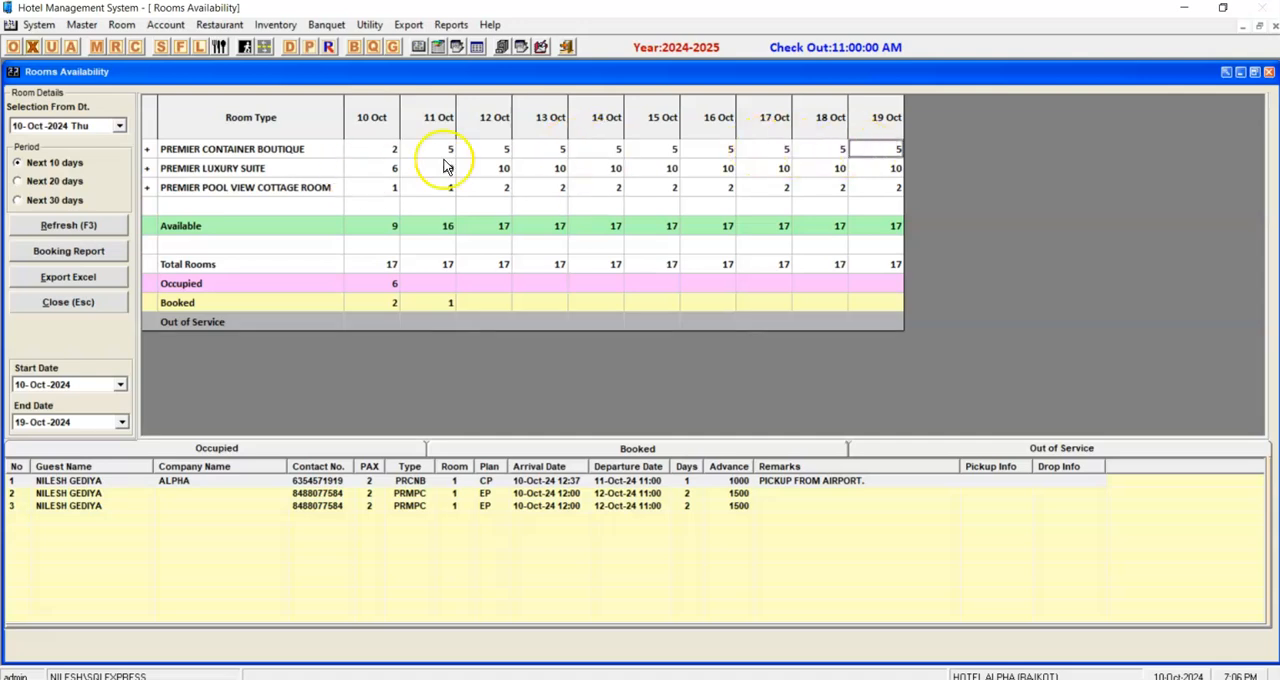
Compare the 20-day and 10-day availability periods, check the 10 Oct counts per room type, and close the overview.
left_click(46, 184)
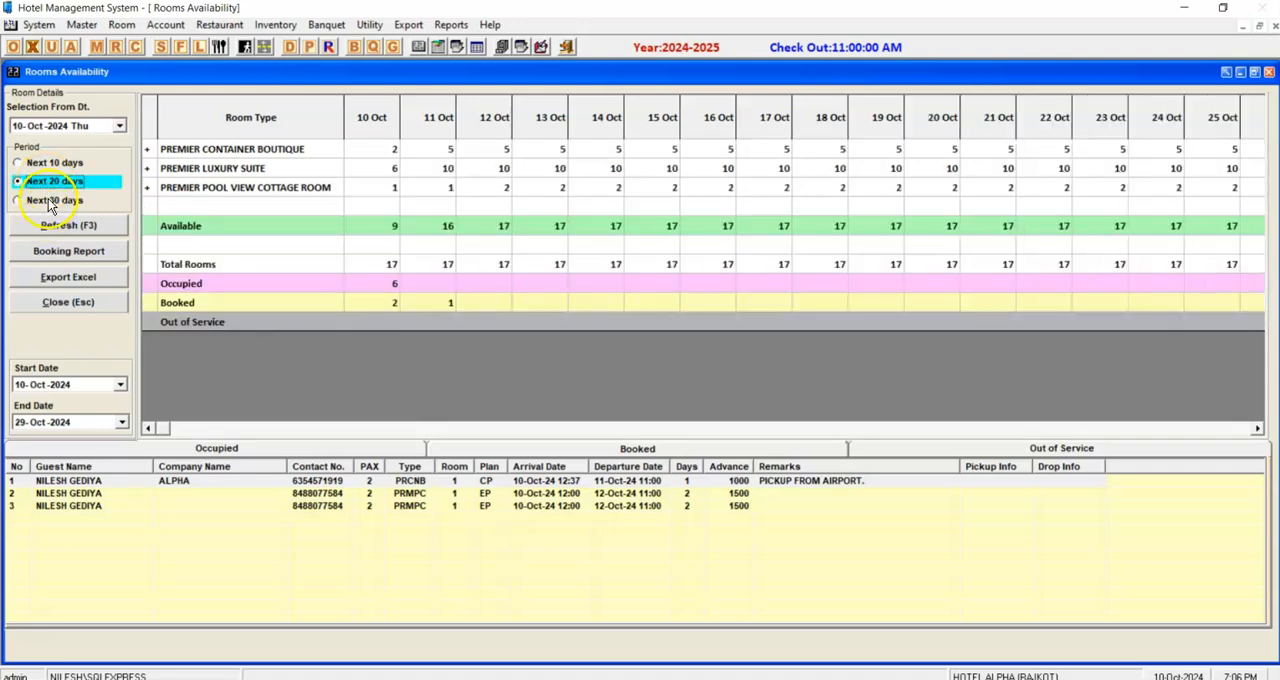
key("Up")
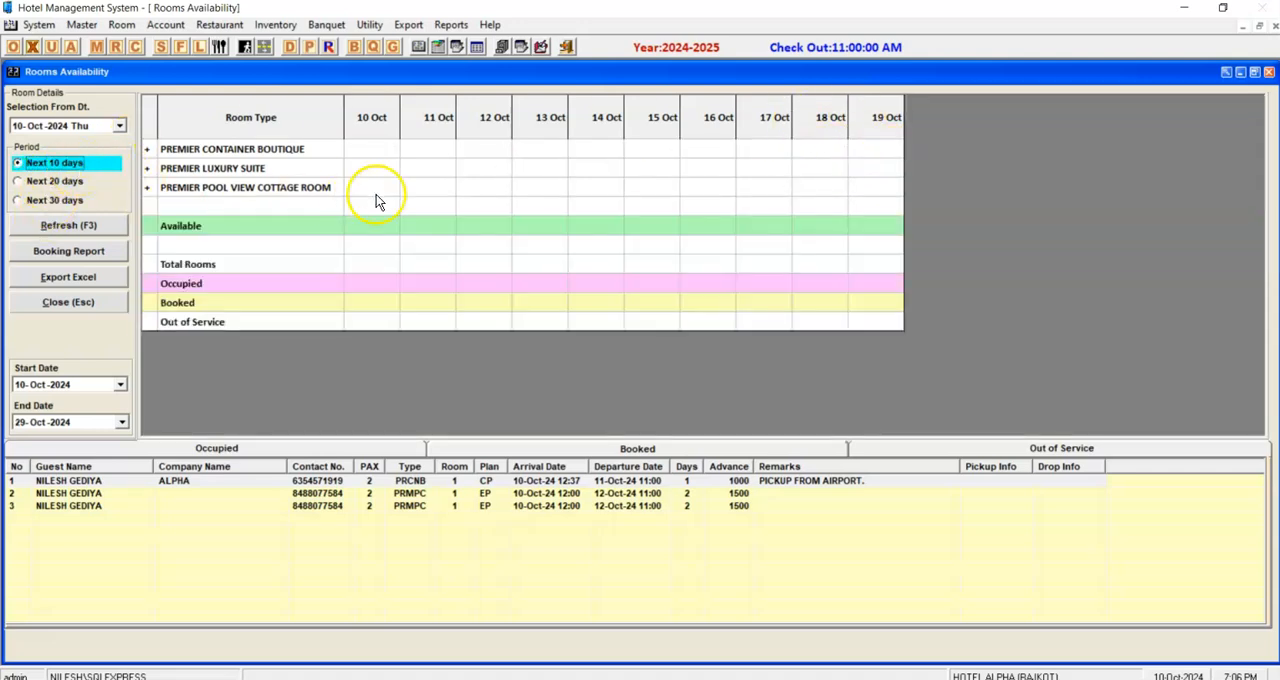
left_click(822, 156)
left_click(826, 163)
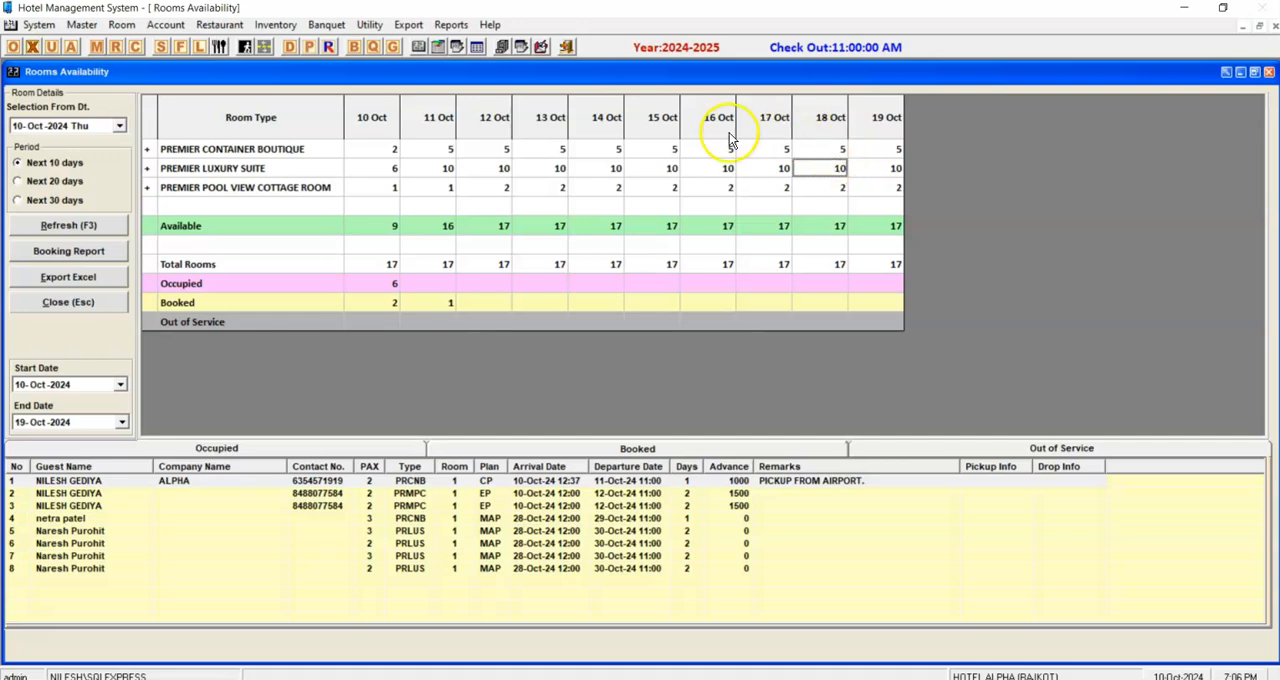
left_click(383, 153)
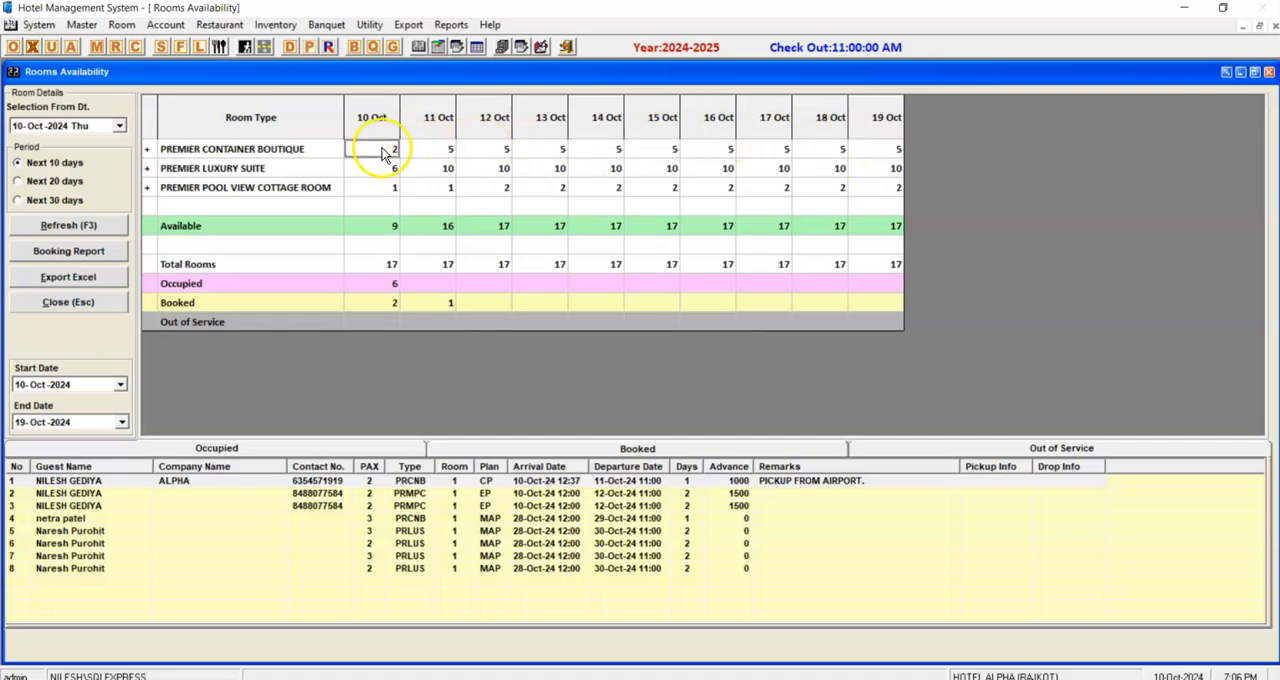
left_click(383, 168)
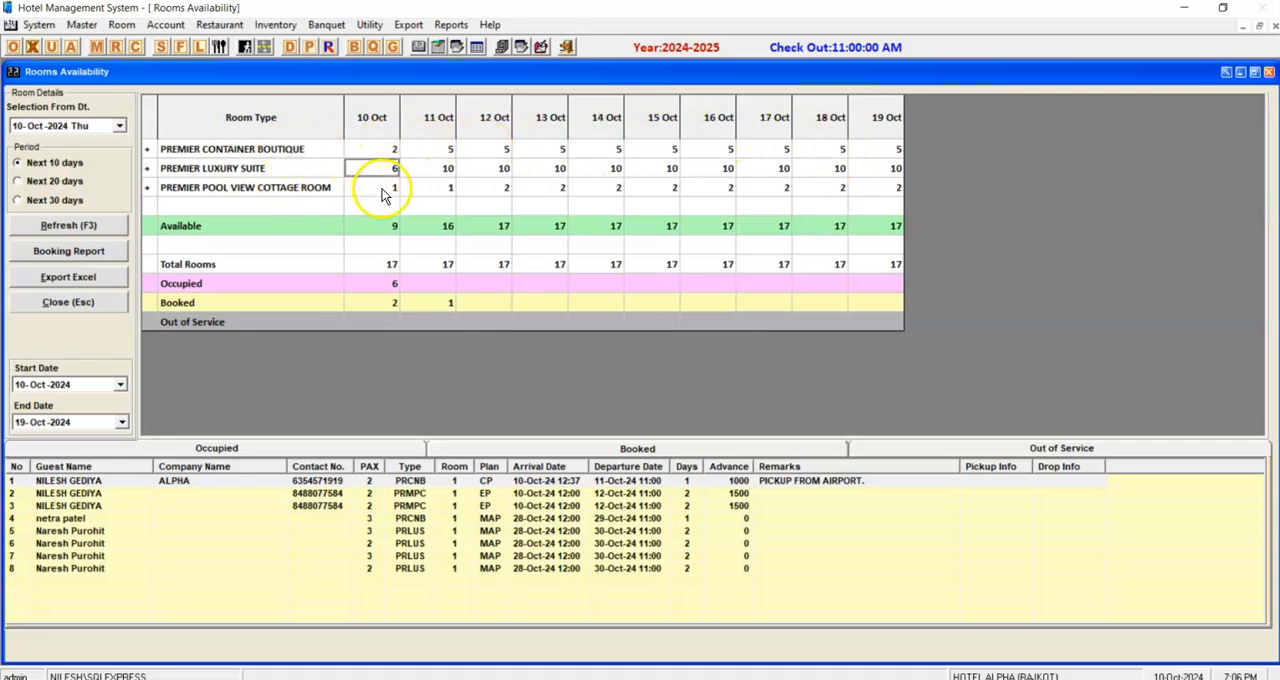
left_click(50, 301)
Start a quick booking and enter the guest's mobile number and name.
left_click(1130, 117)
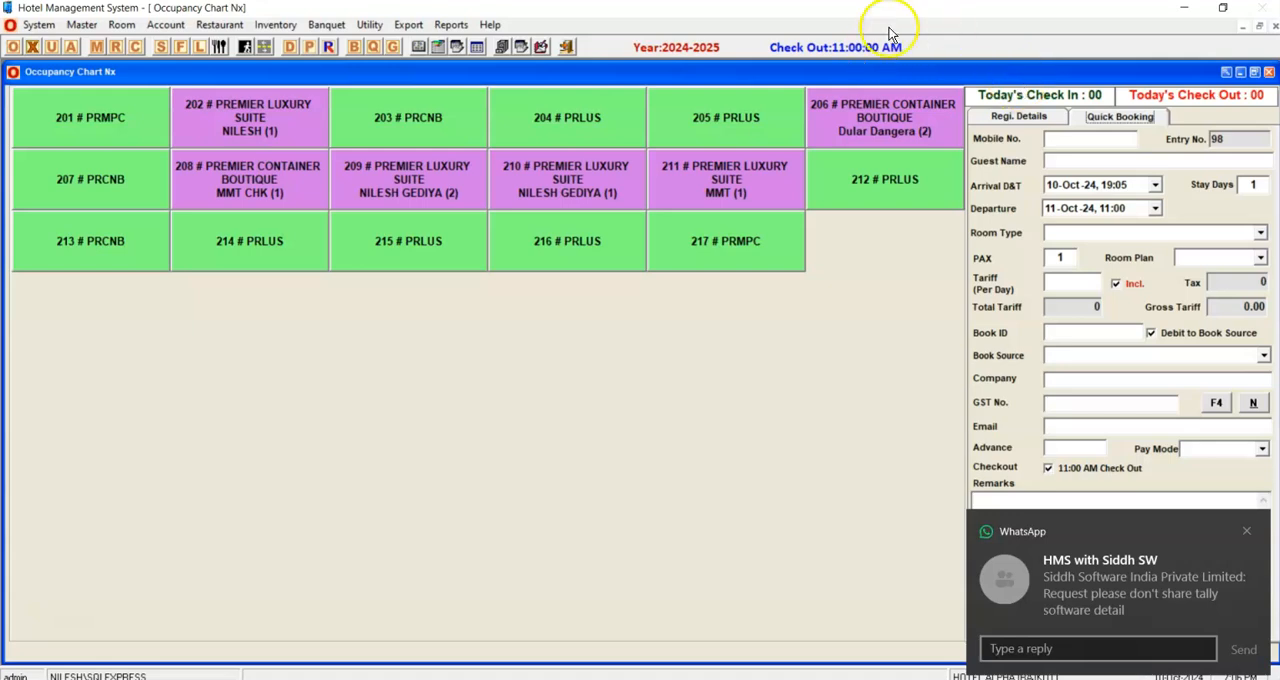
left_click(1130, 139)
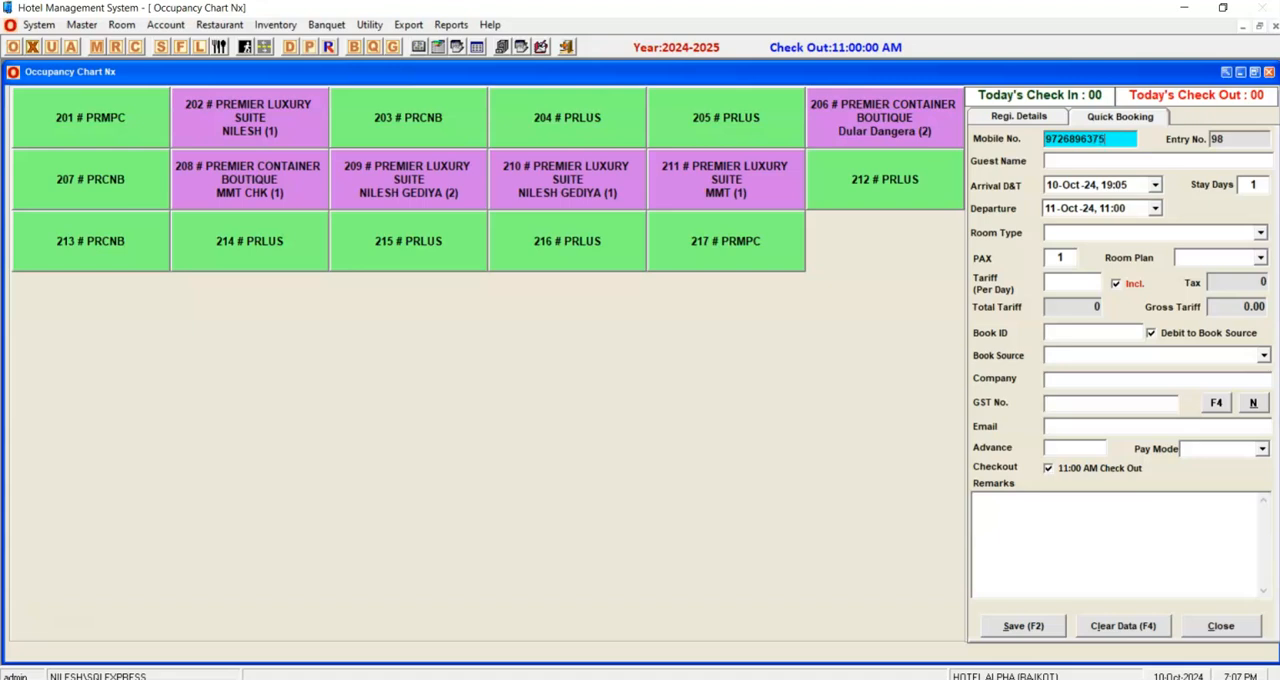
key("Tab")
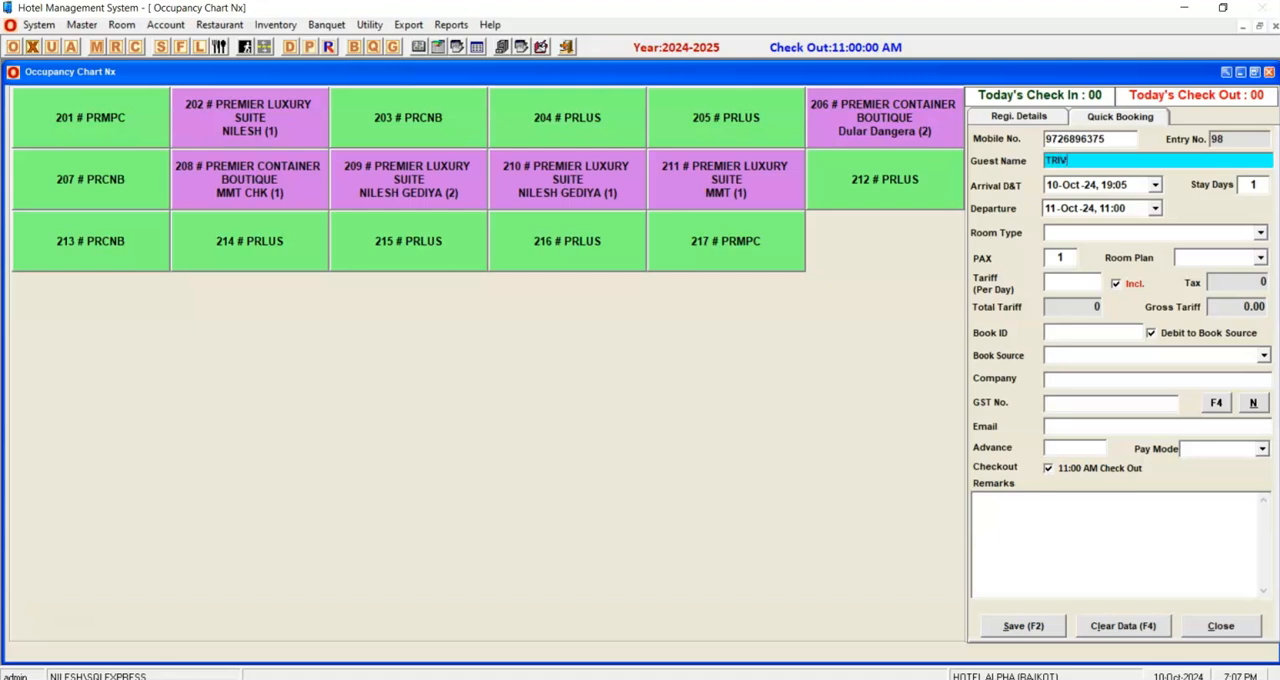
key("Tab")
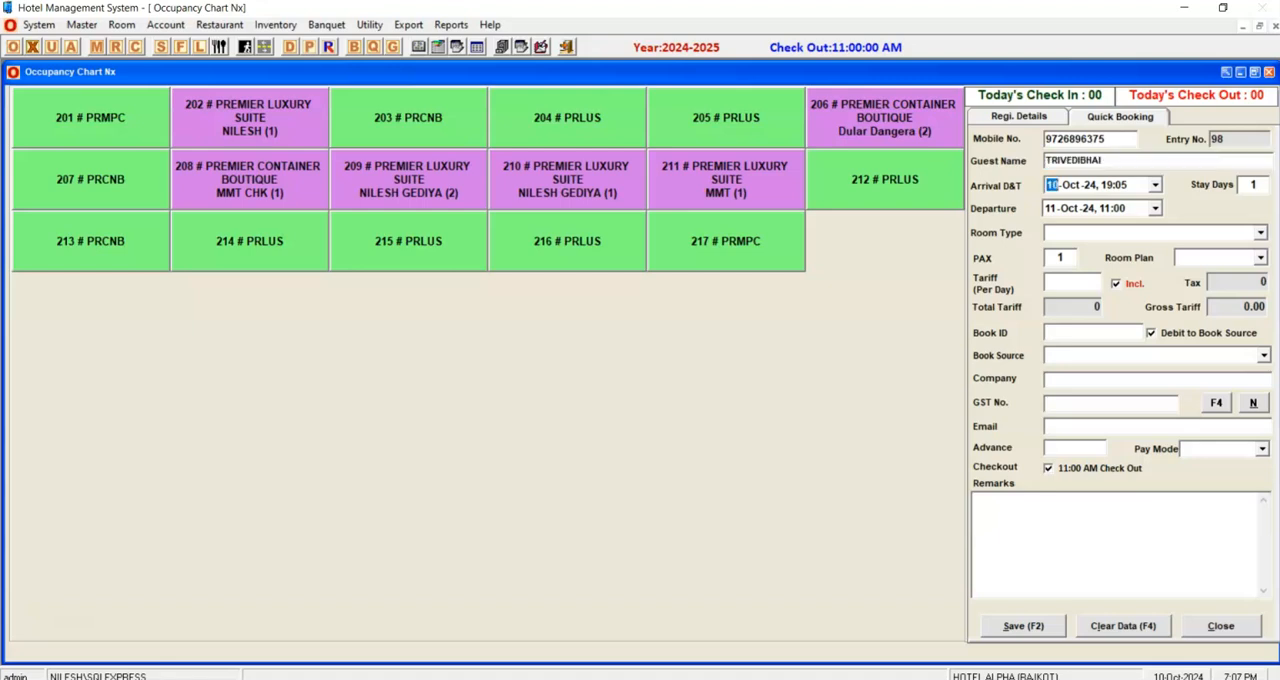
Set the booking's arrival date to 10-Oct-24 with a stay of 1 day.
left_click(1154, 186)
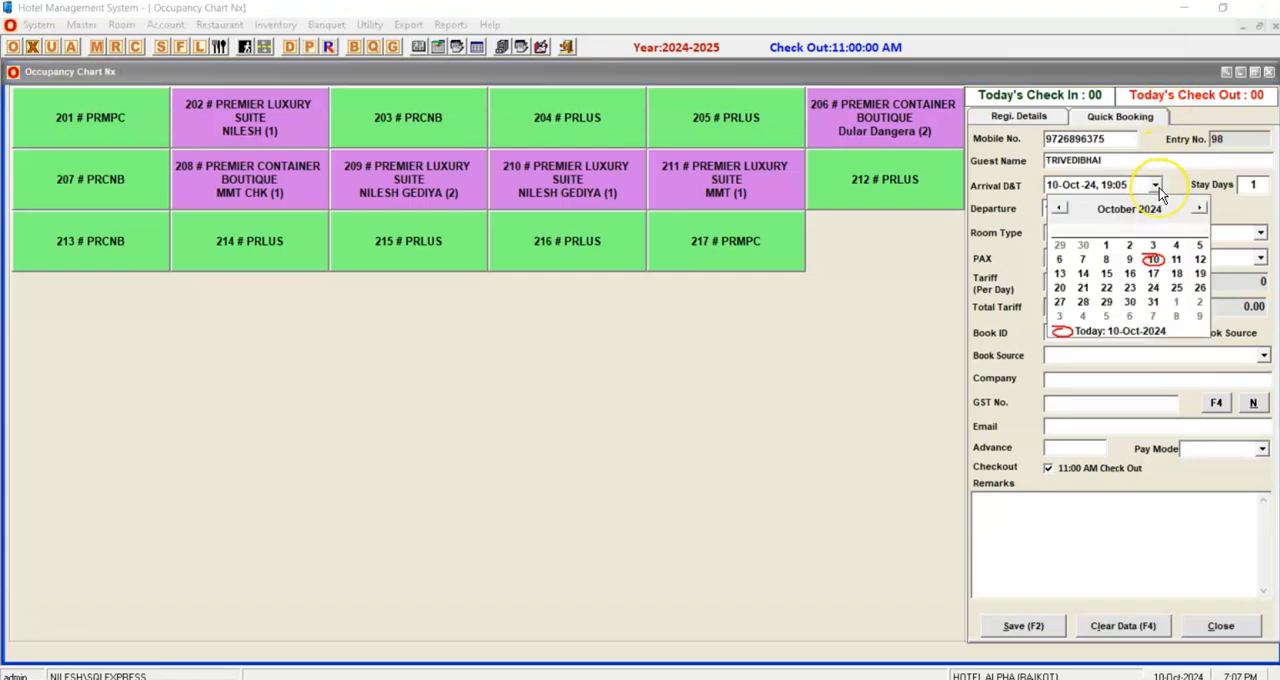
left_click(1155, 260)
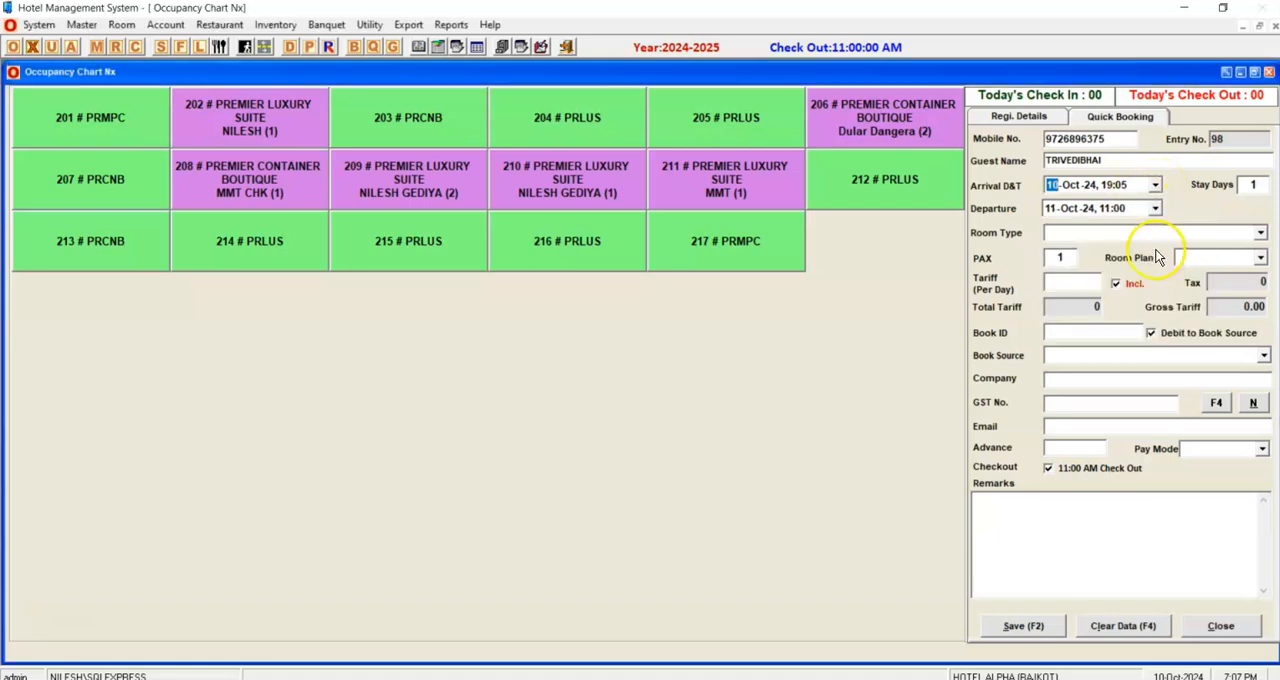
left_click(1154, 185)
left_click(1177, 260)
left_click(1252, 184)
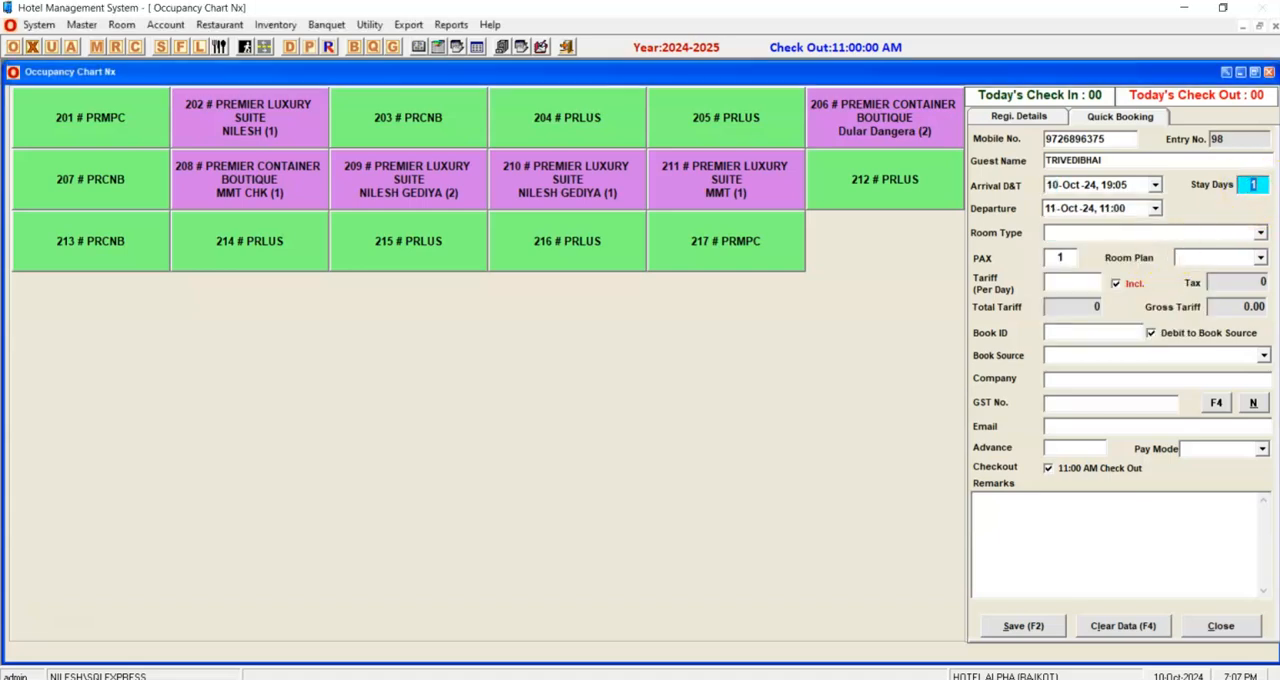
key("Tab")
Choose the PREMIER POOL VIEW COTTAGE ROOM type for 2 PAX with the CP room plan.
left_click(1110, 236)
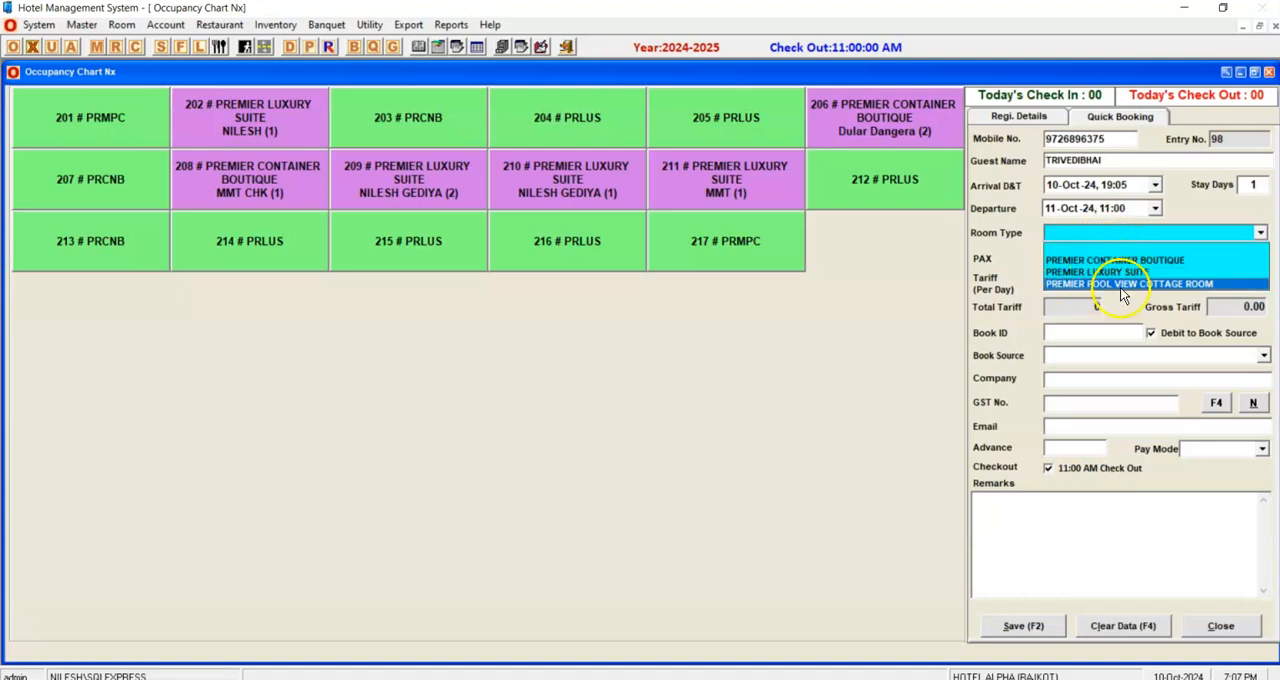
left_click(1172, 288)
left_click(1074, 259)
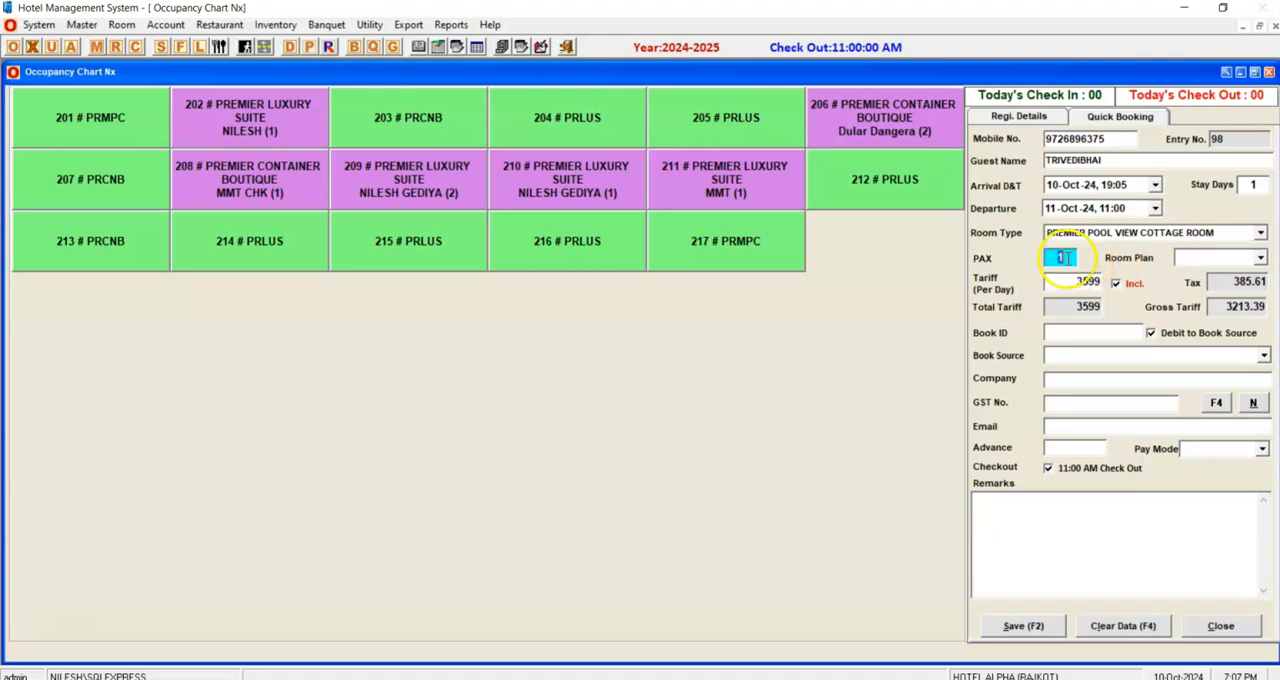
type("2")
key("Tab")
left_click(1208, 258)
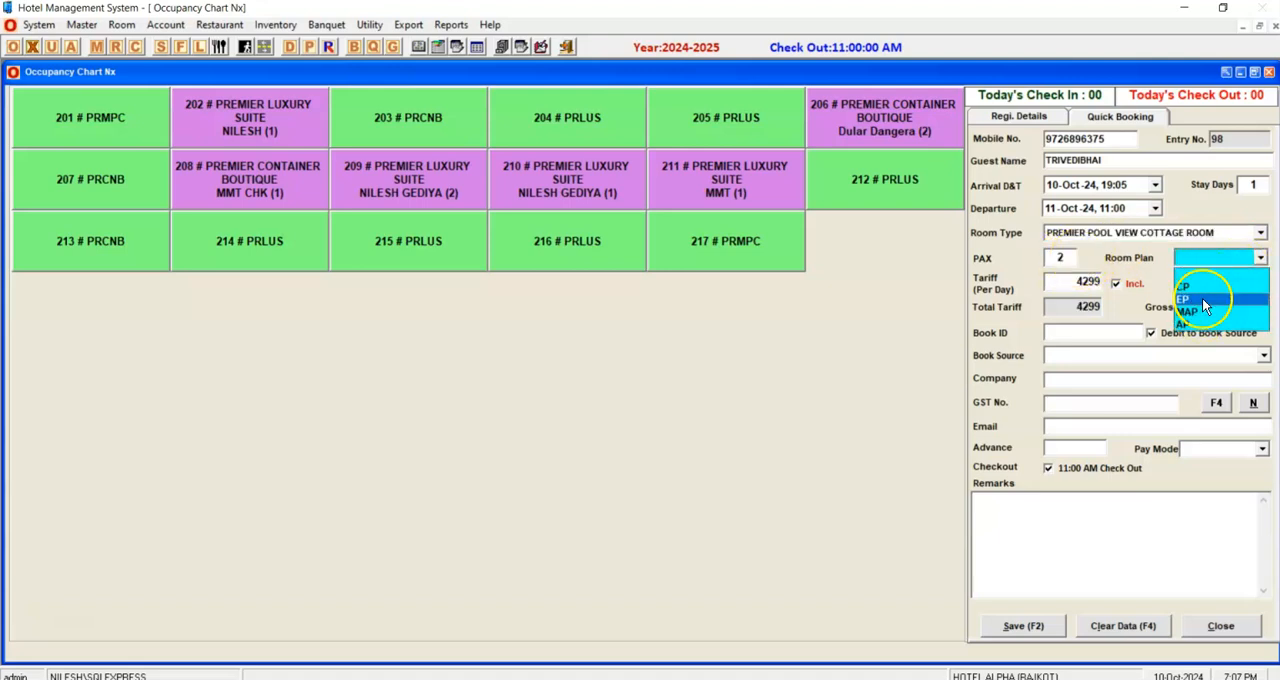
left_click(1195, 287)
Set the booking's per-day tariff to 4000.
left_click(1072, 281)
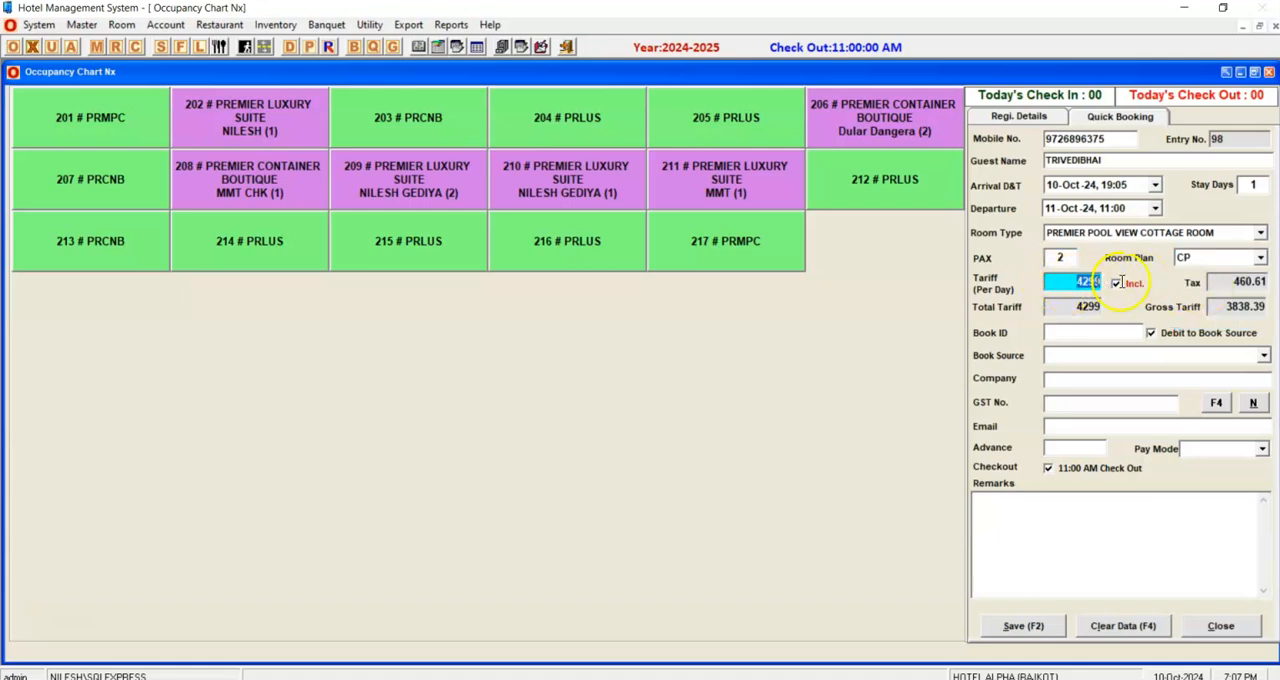
type("4000")
key("Tab")
key("Tab")
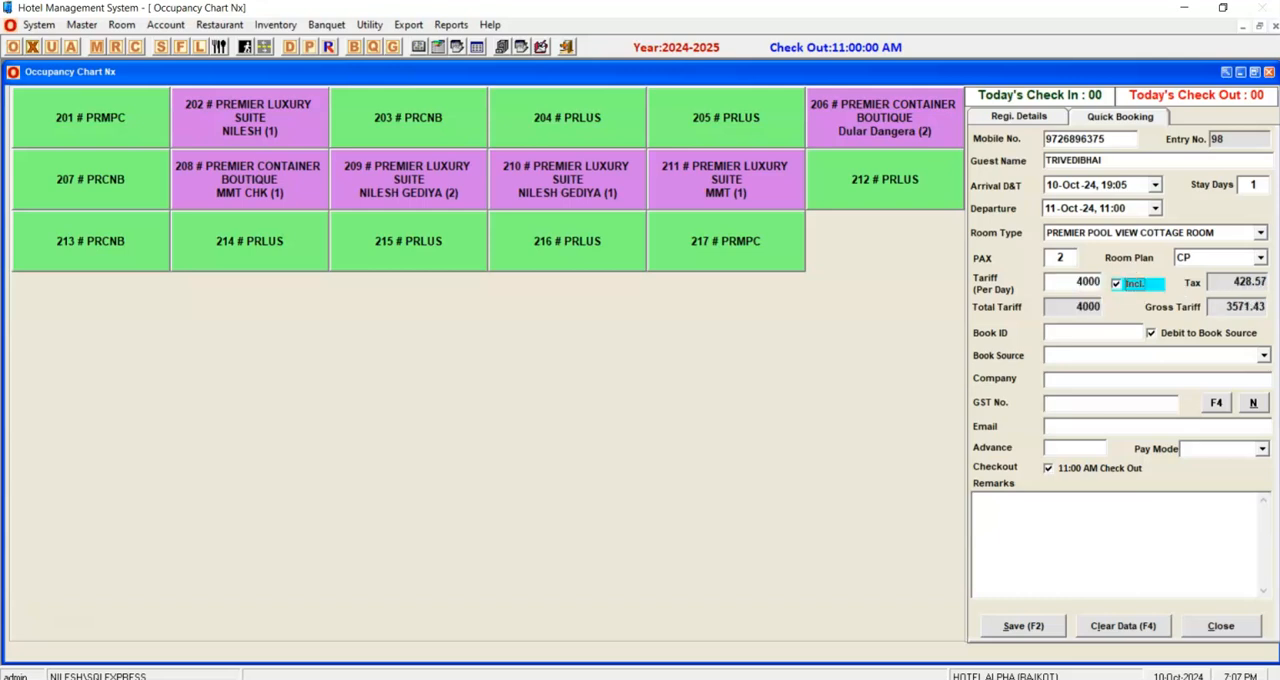
Enter the booking ID and choose GO IBIBO as the booking source.
left_click(1116, 356)
left_click(1093, 335)
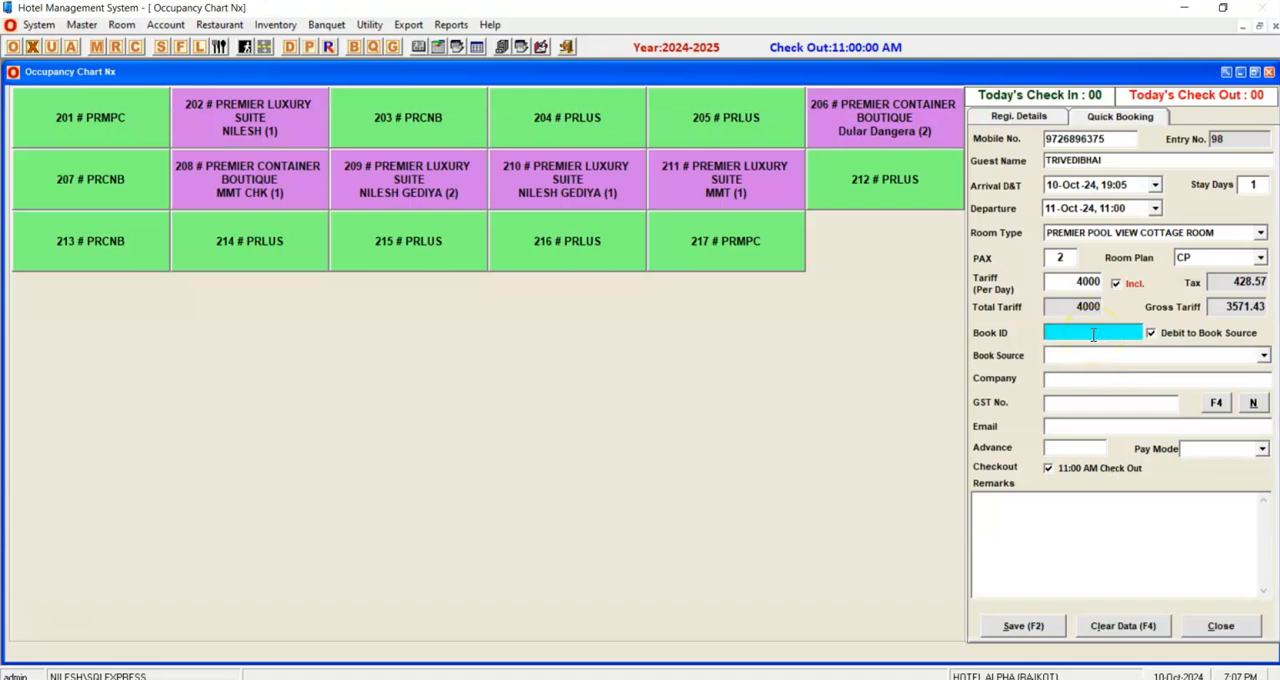
left_click(1086, 356)
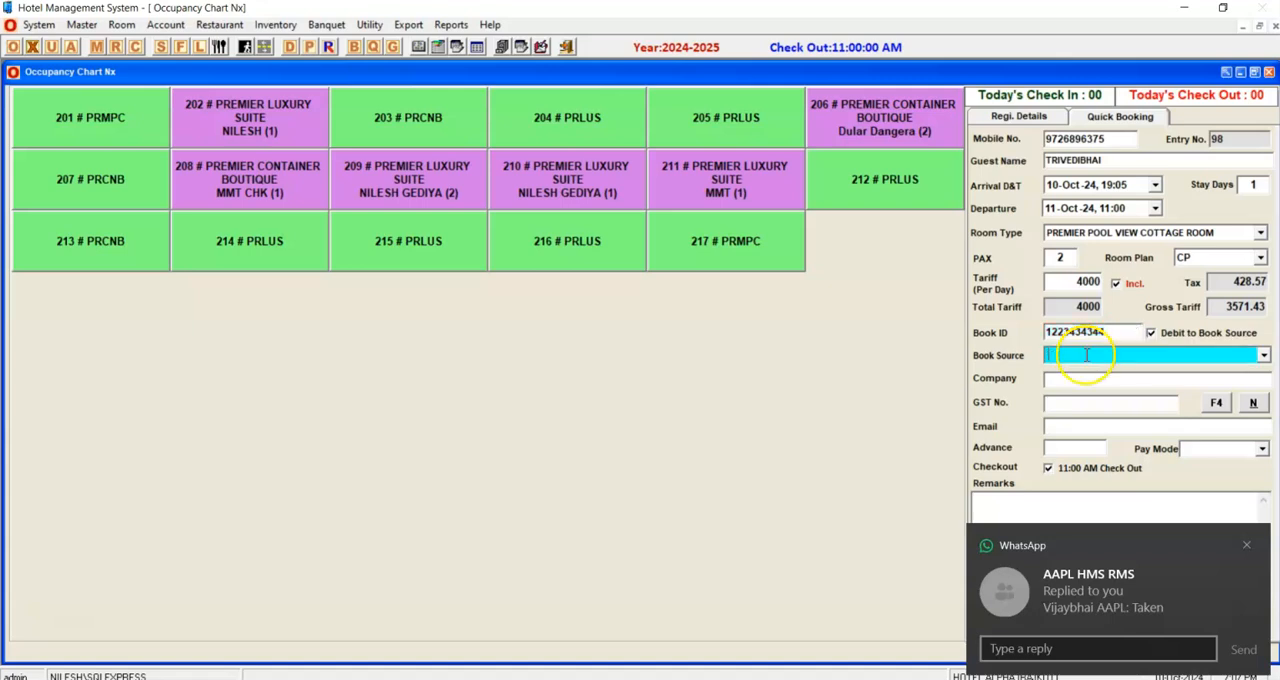
left_click(1263, 356)
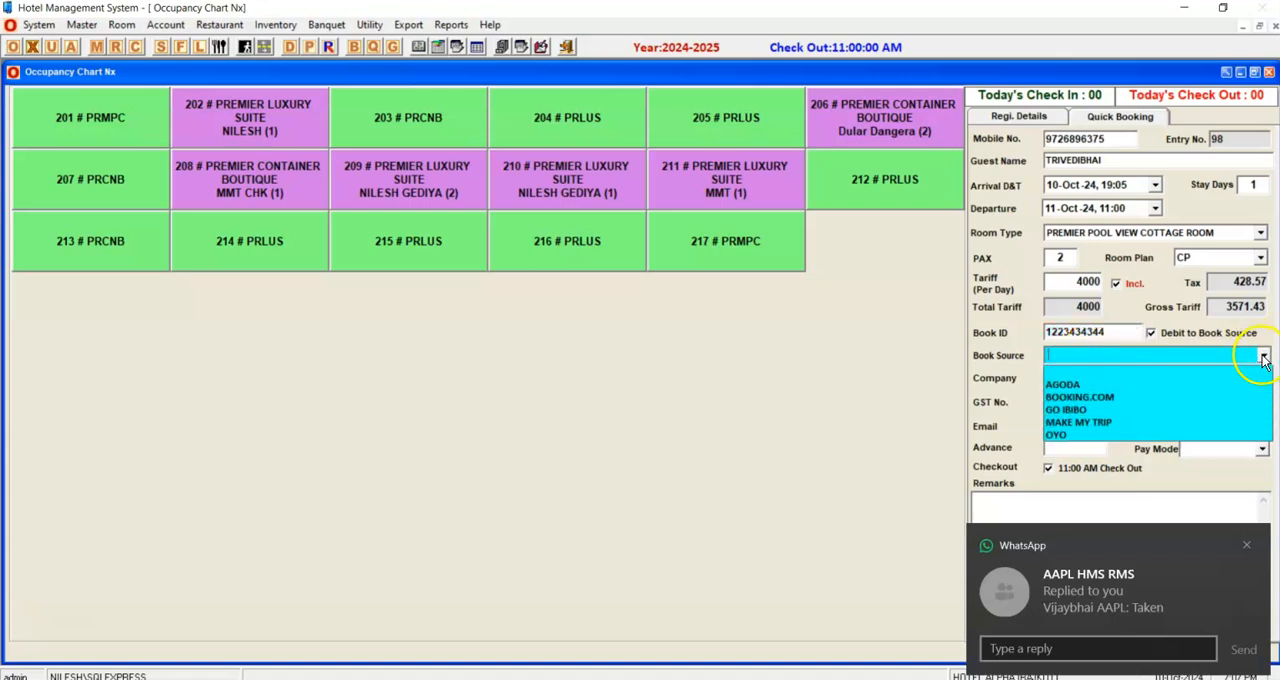
left_click(1068, 410)
left_click(1086, 380)
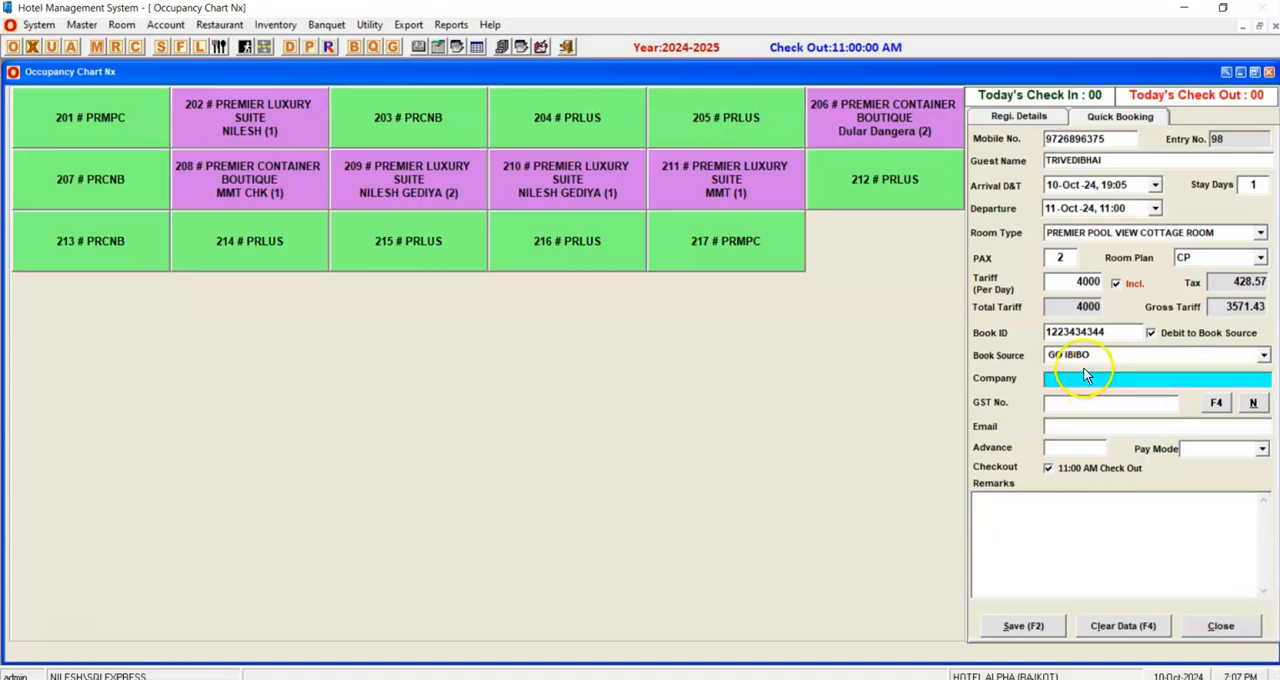
Save the quick booking, leaving the company, GST number, email, advance and remarks blank.
left_click(1087, 404)
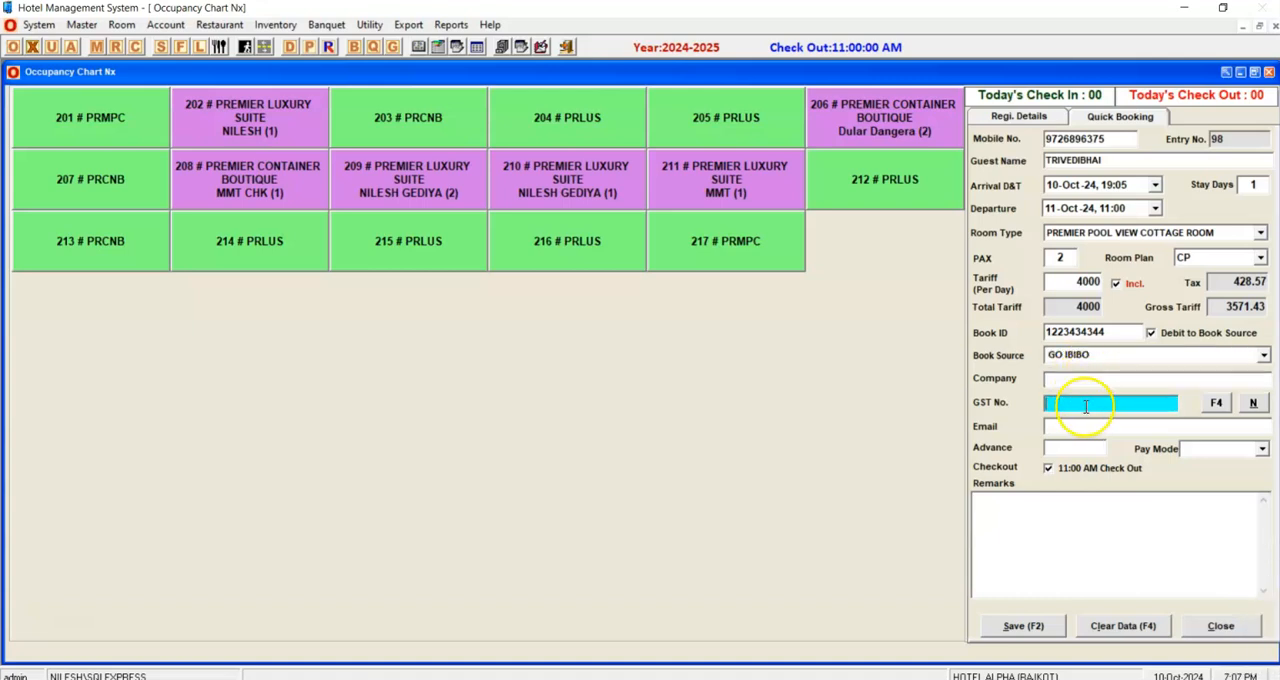
left_click(1118, 380)
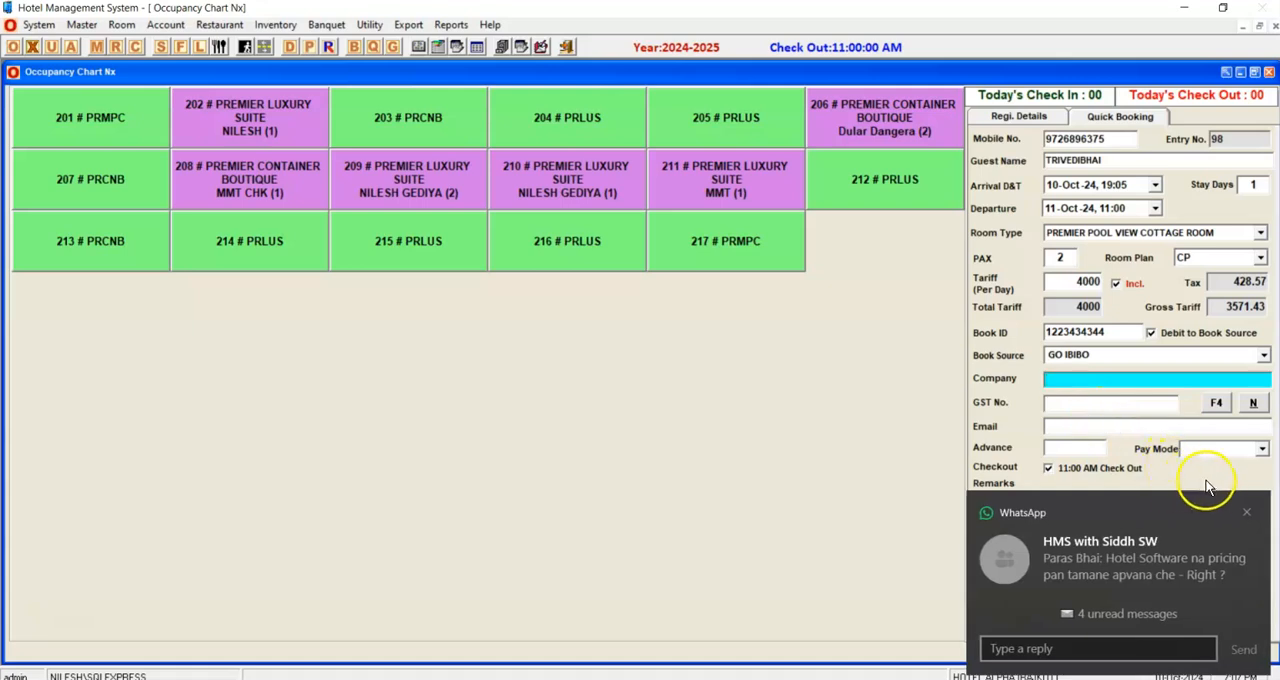
left_click(1240, 510)
left_click(1120, 408)
left_click(1080, 428)
left_click(1072, 447)
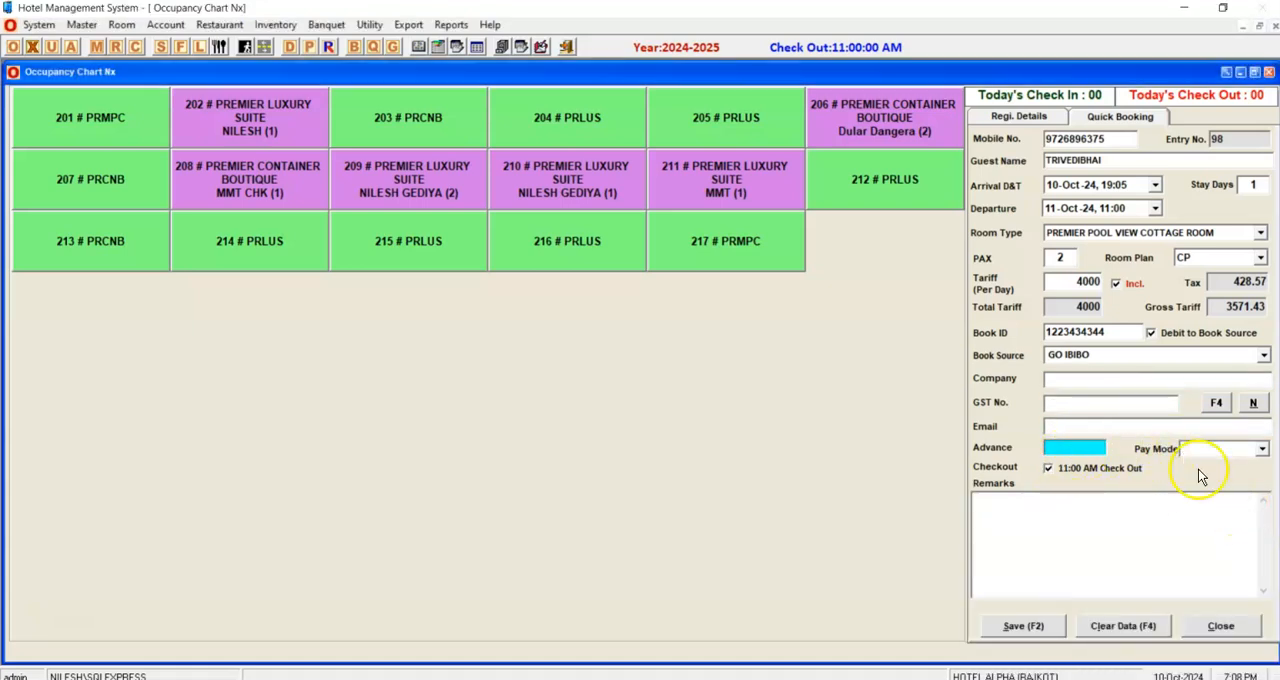
left_click(1110, 505)
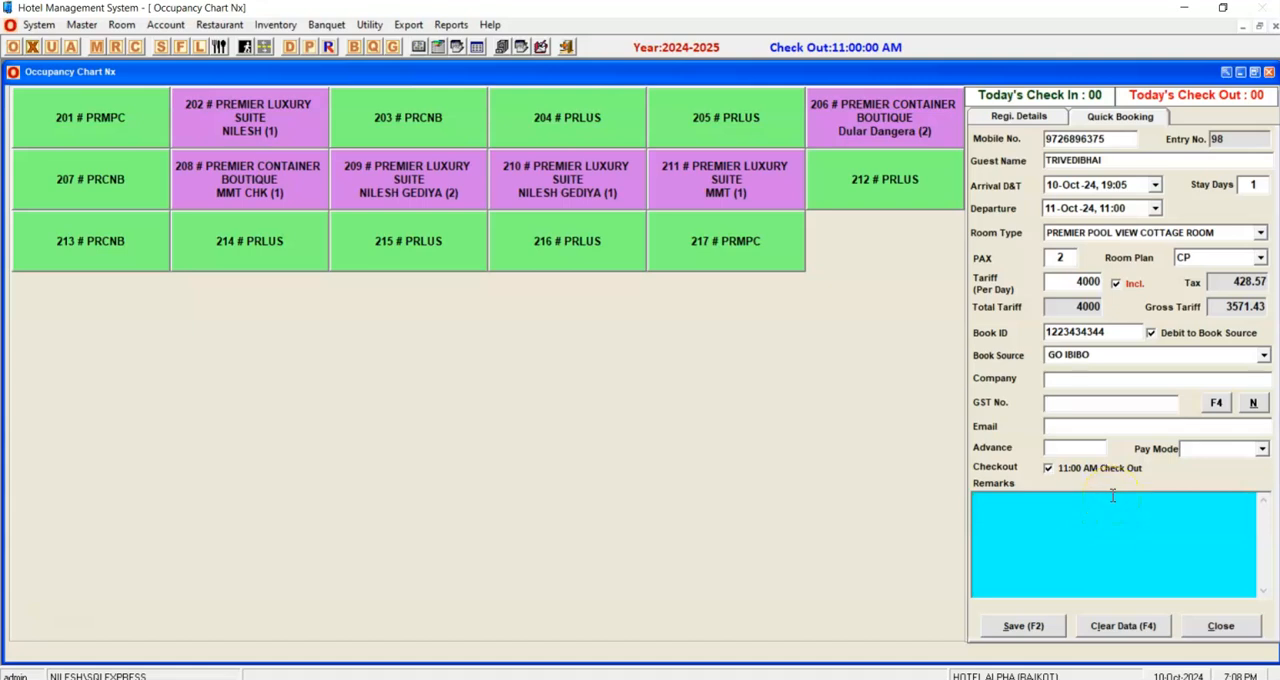
left_click(1035, 626)
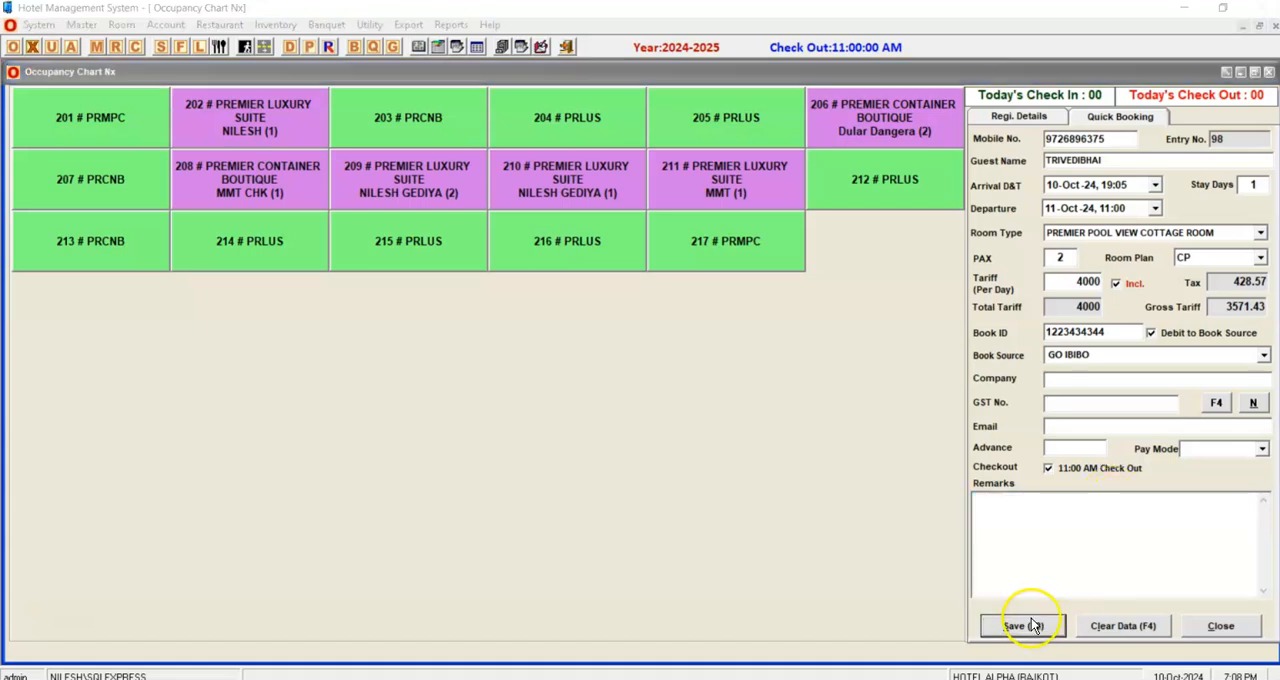
left_click(645, 406)
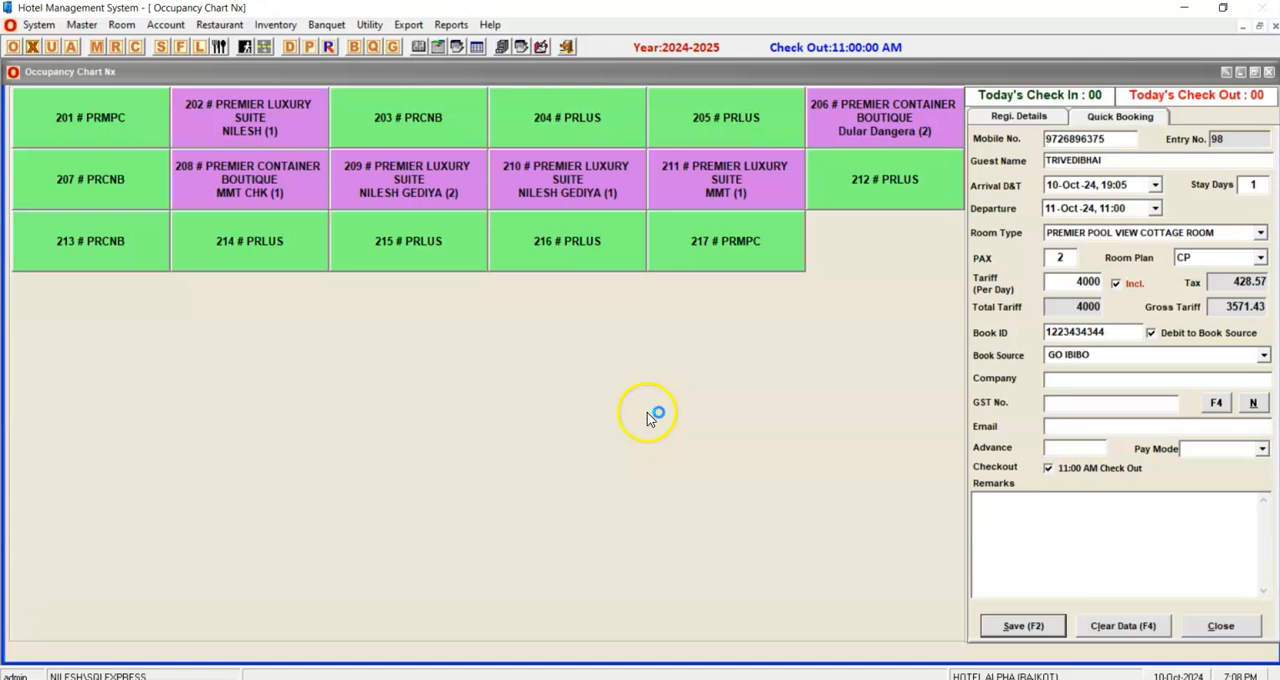
left_click(755, 408)
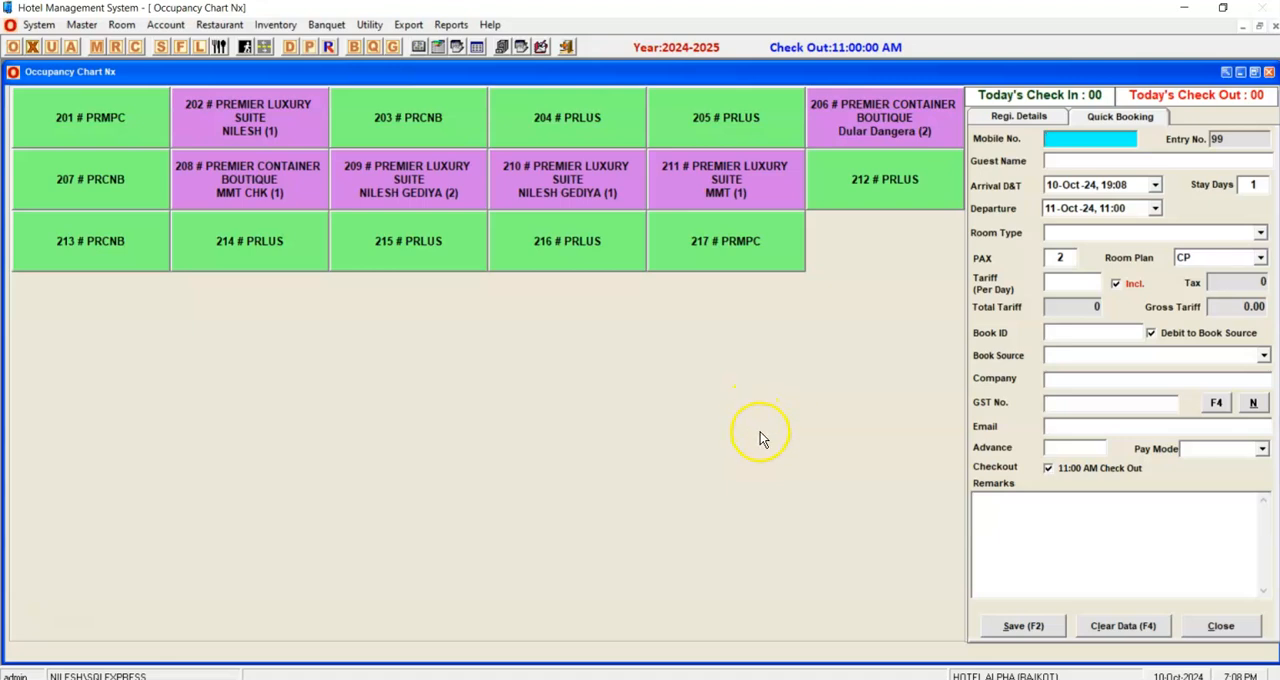
Open the newly saved GO IBIBO booking in the multi-room booking form.
left_click(100, 48)
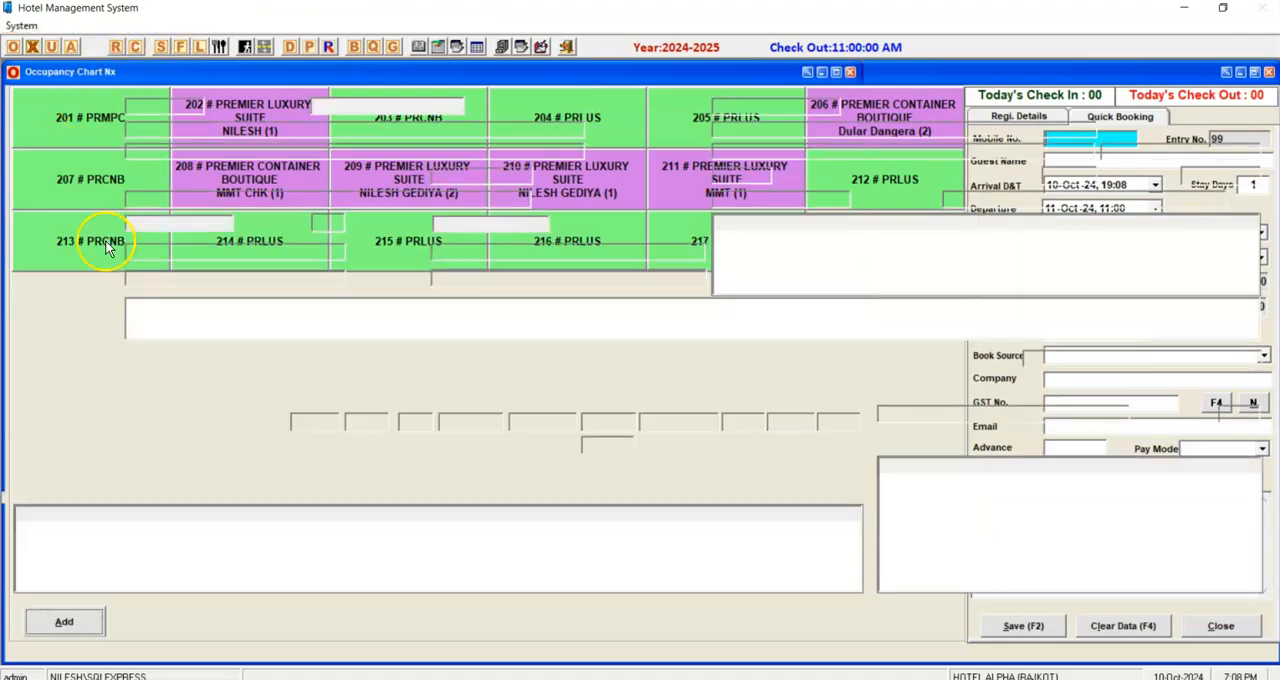
left_click(410, 624)
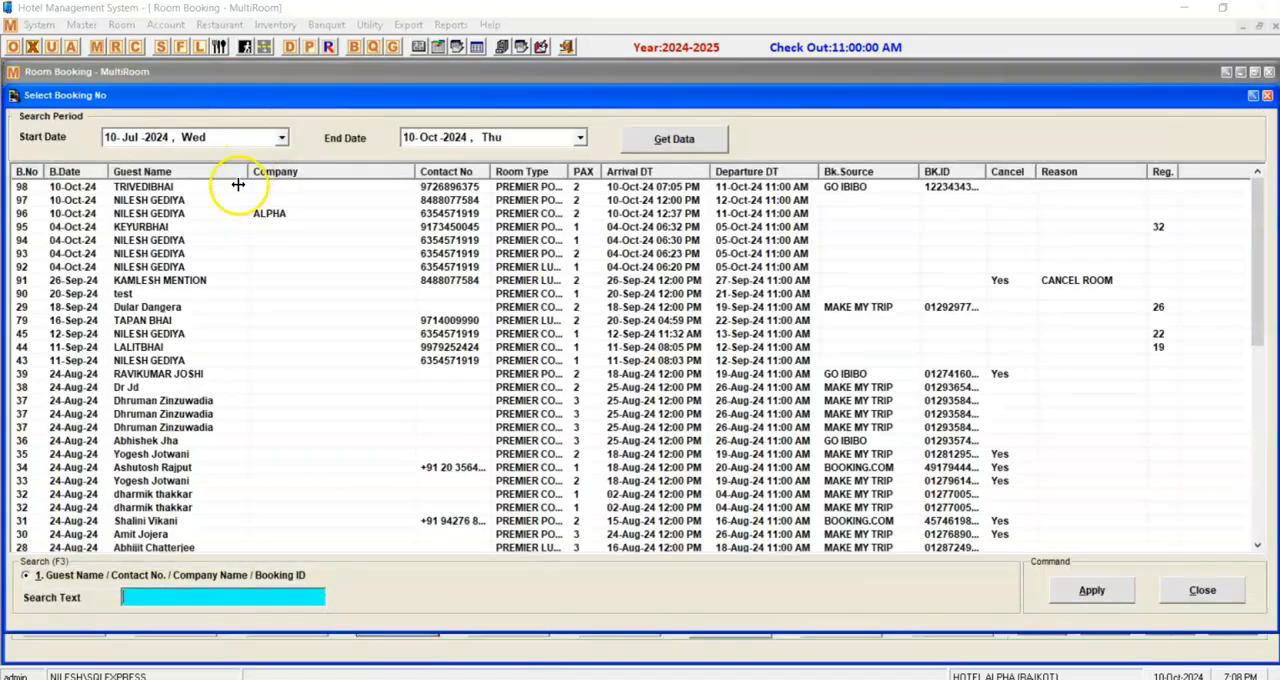
double_click(217, 189)
Preview the booking's printable reservation confirmation, review it and close the preview.
left_click(618, 621)
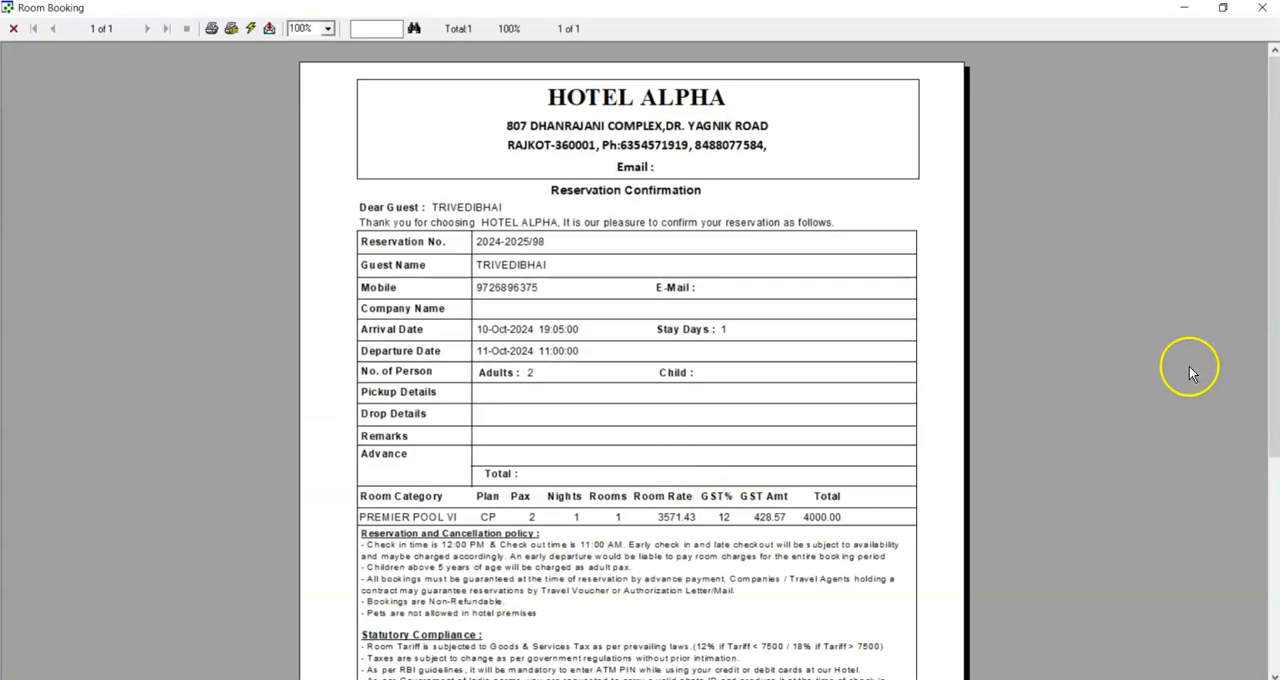
left_click_drag(1268, 348, 1266, 310)
left_click(1262, 7)
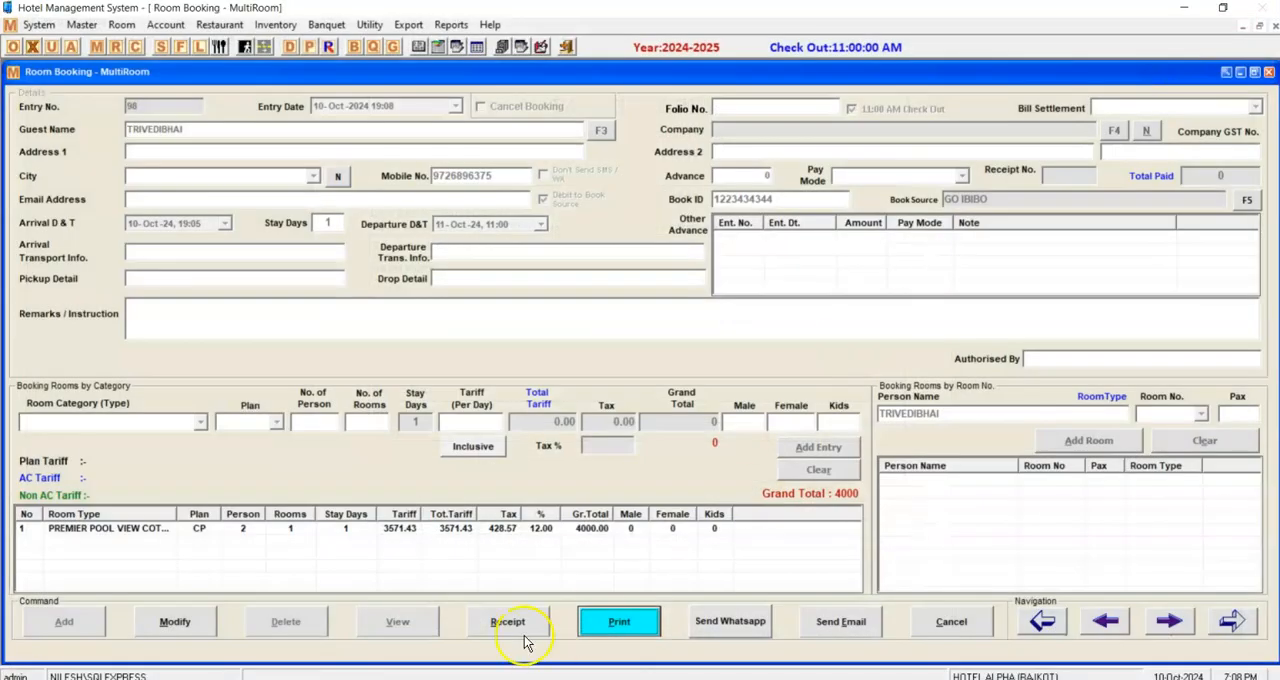
Send the reservation confirmation by WhatsApp and check the AAPL WhatsApp message log before returning to the booking.
left_click(738, 626)
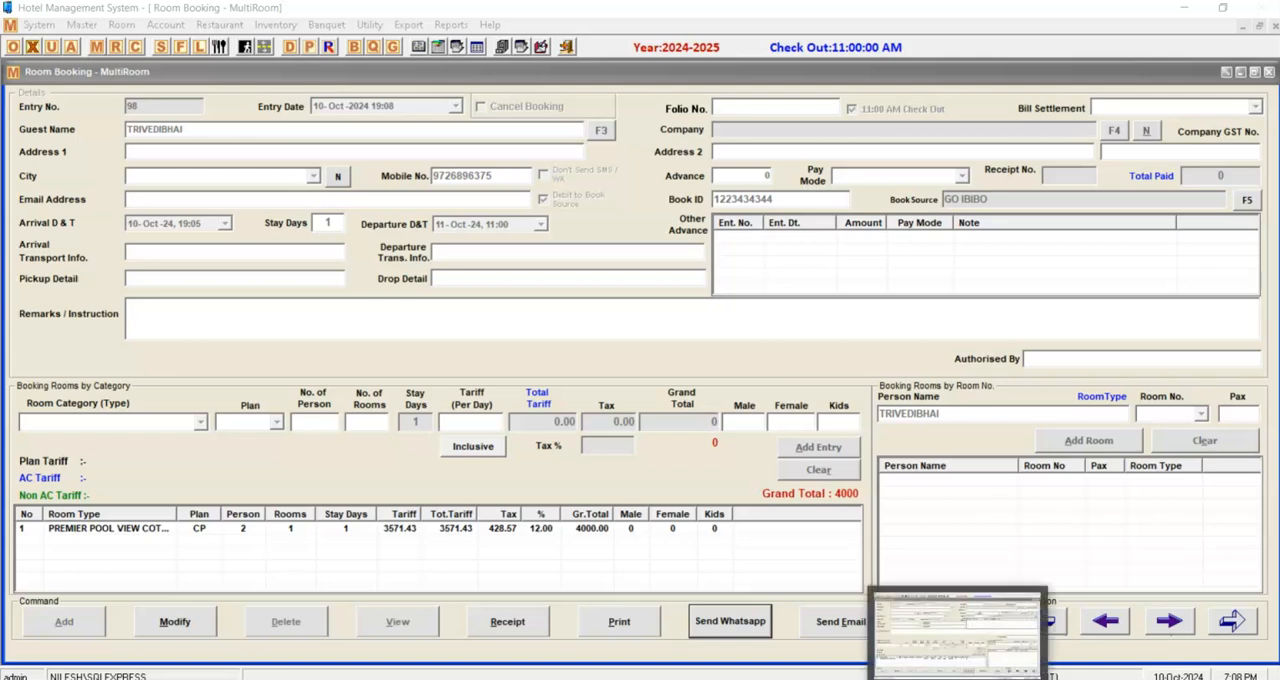
left_click(1032, 679)
left_click(1000, 605)
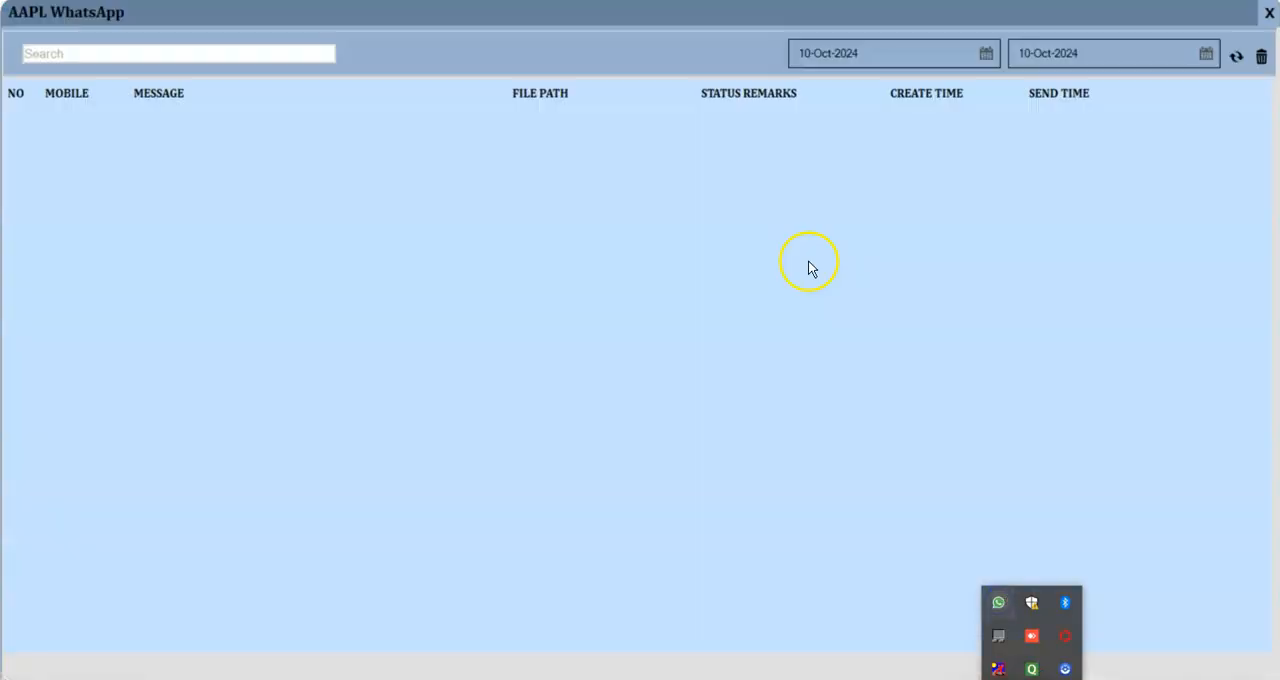
left_click(948, 631)
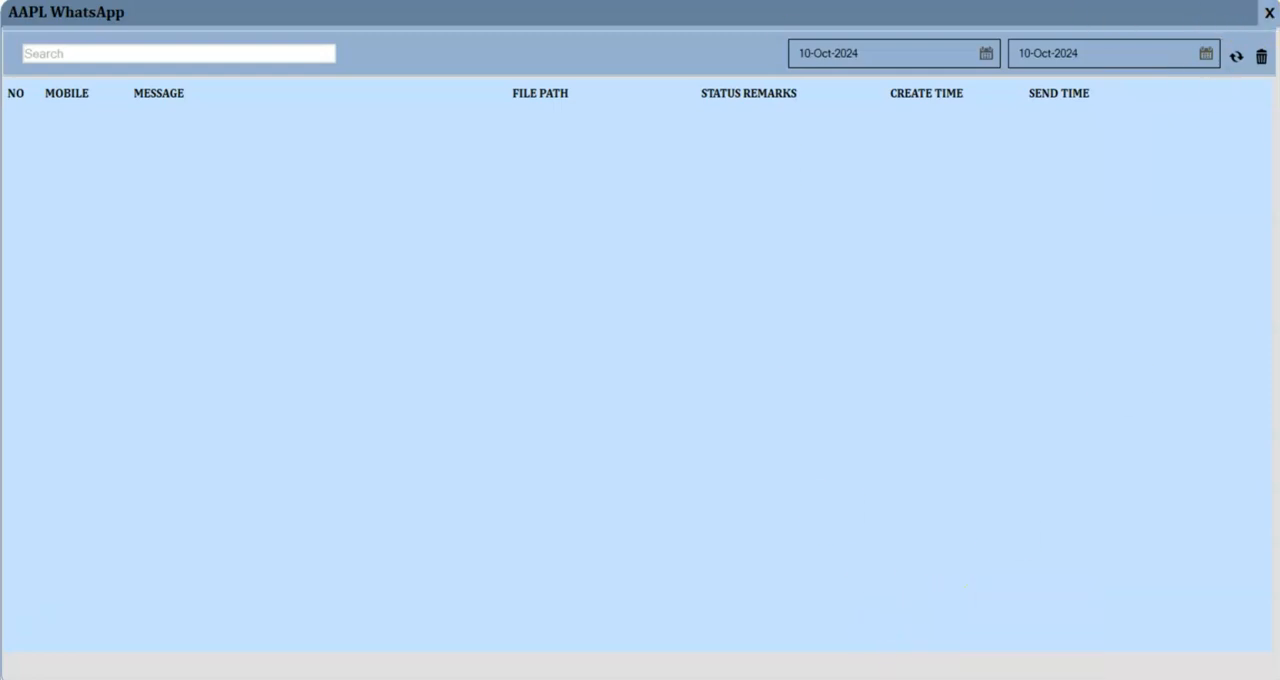
mouse_move(862, 678)
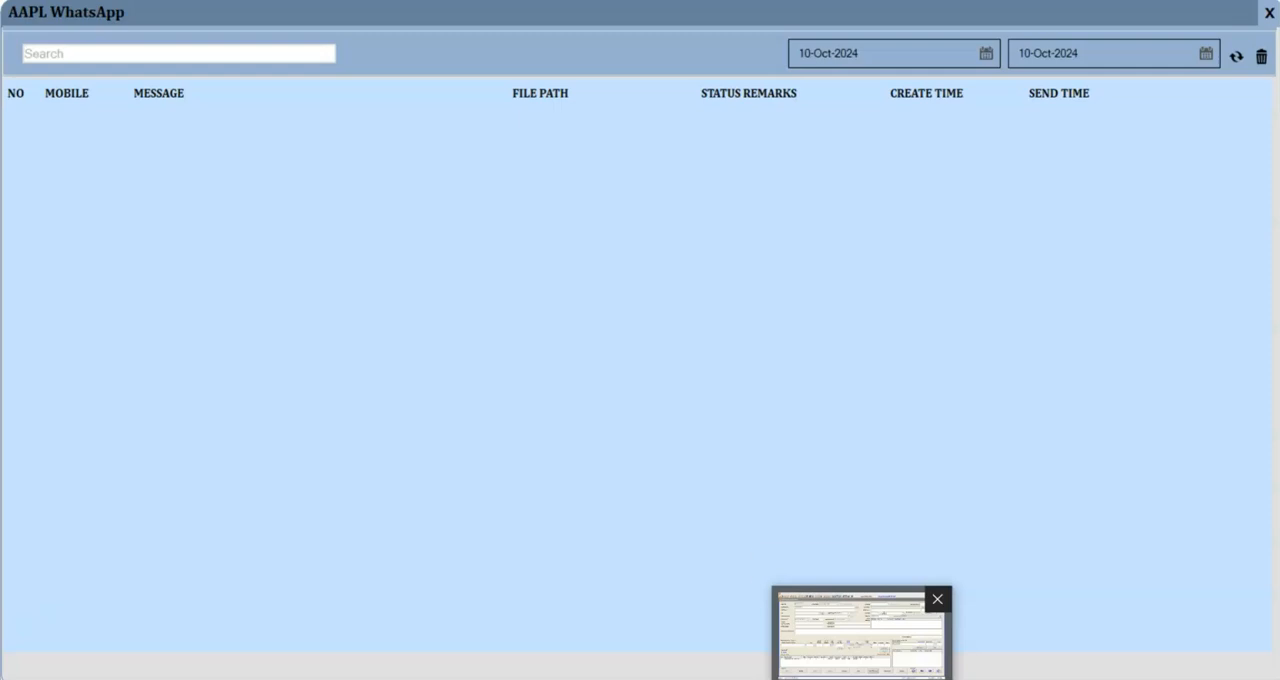
left_click(918, 668)
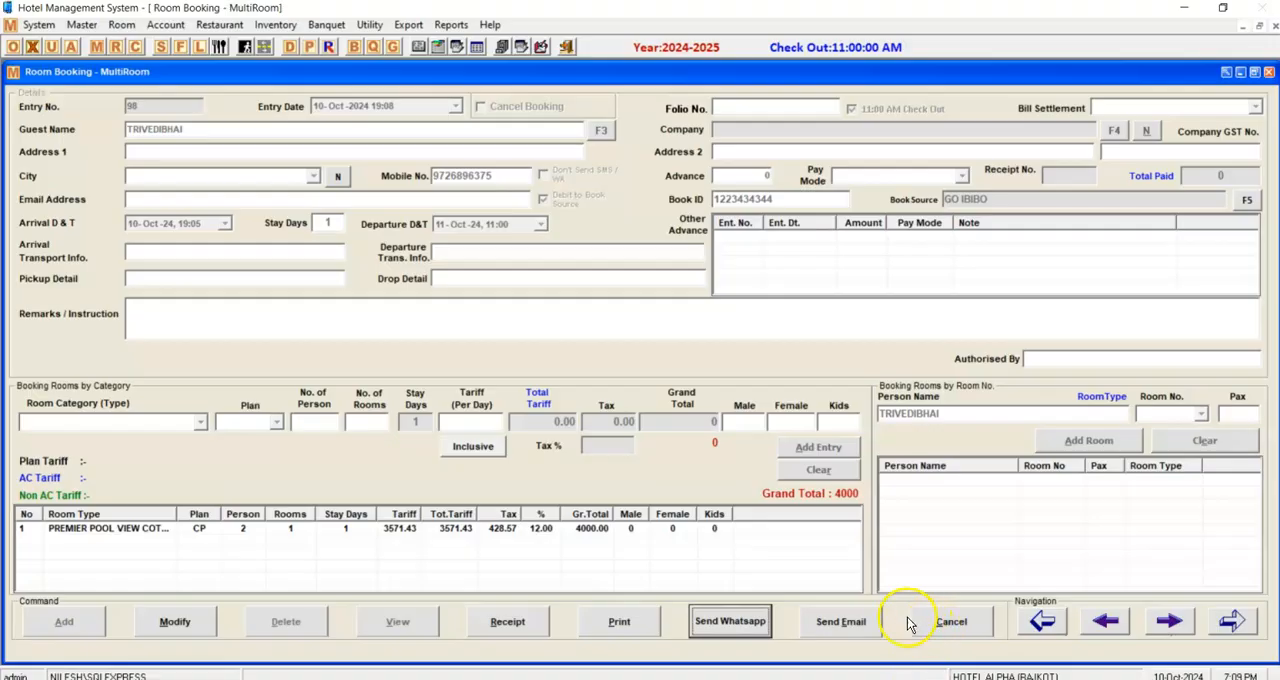
Exit the booking transaction and close the room booking form.
key("Escape")
key("Return")
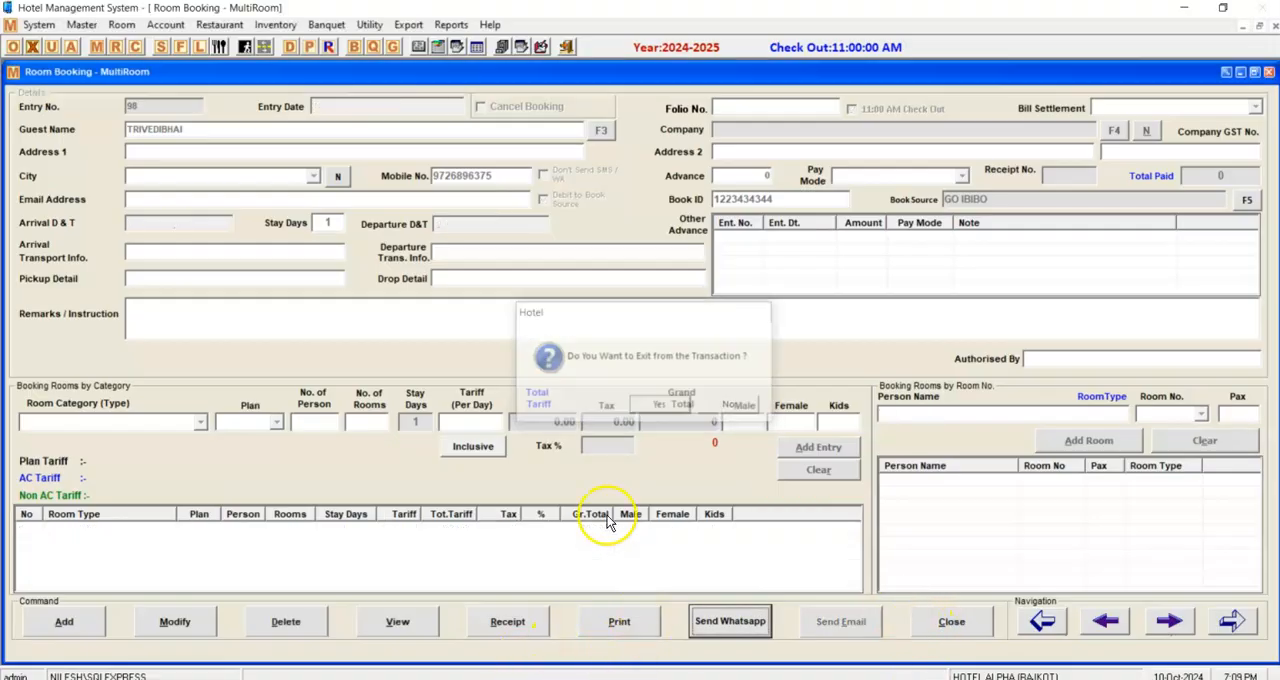
key("Escape")
Examine the rooms availability for 10 Oct, checking the PREMIER POOL VIEW COTTAGE ROOM and booked entries, and close it.
left_click(70, 46)
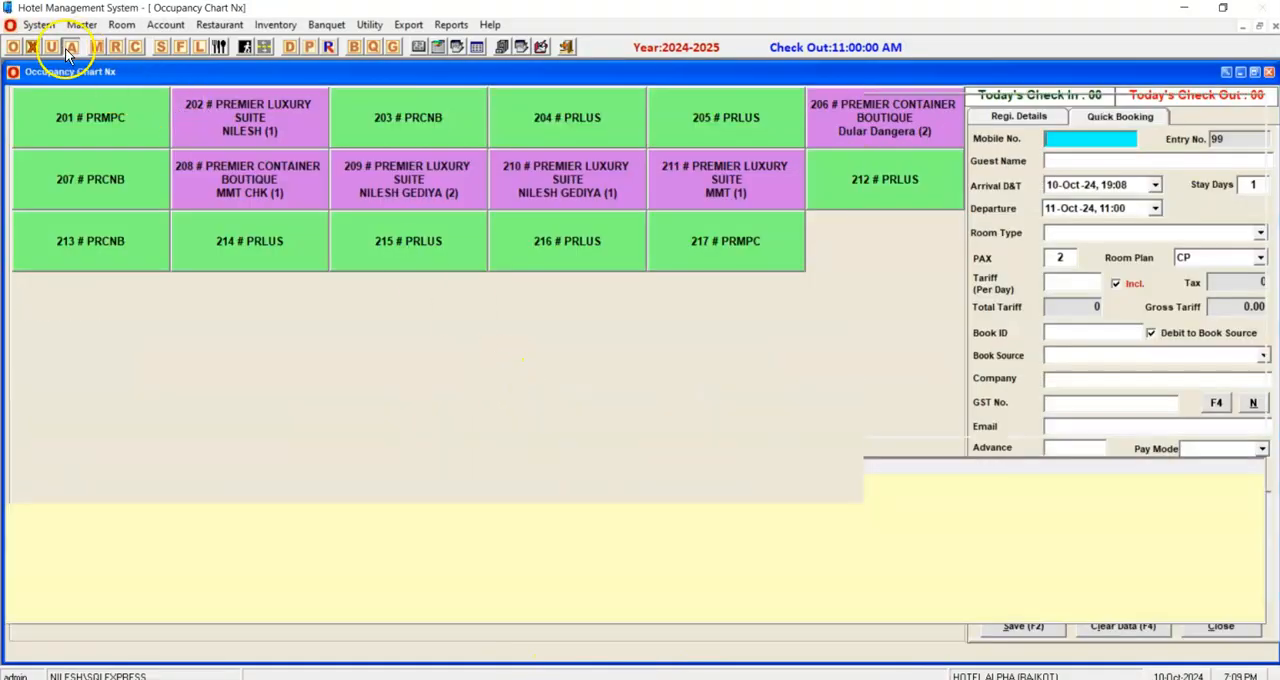
left_click_drag(284, 105, 330, 105)
left_click(375, 192)
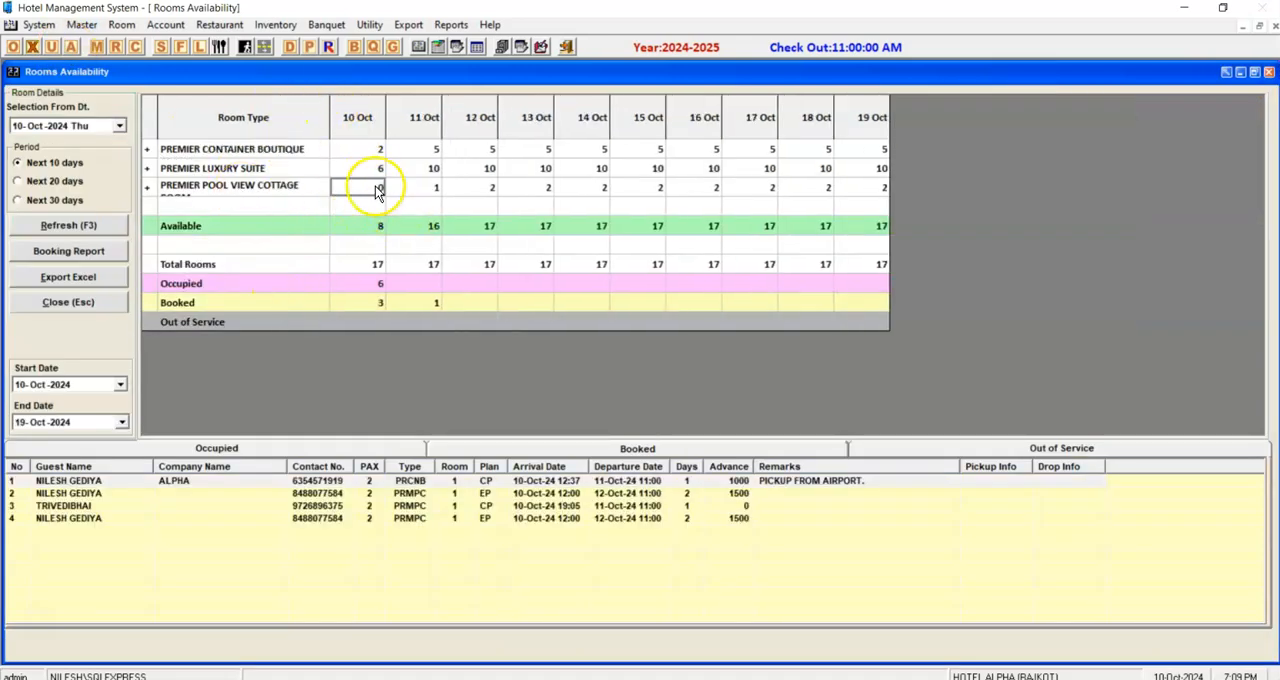
left_click(92, 519)
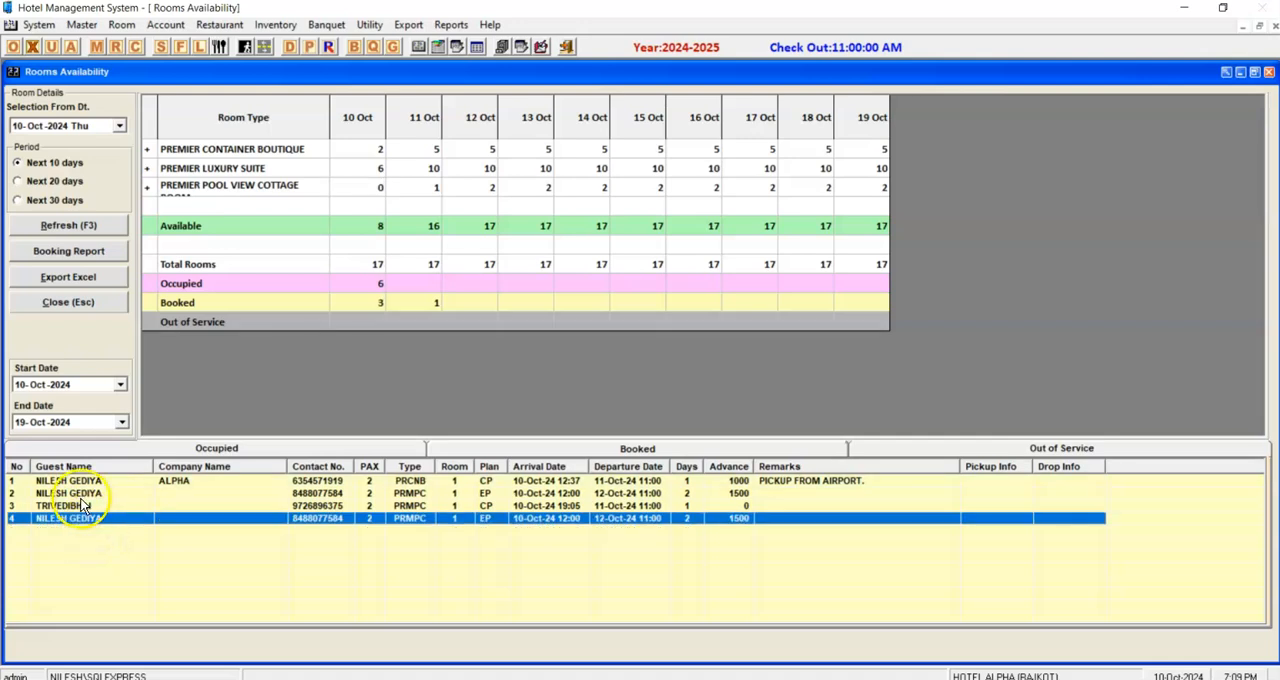
left_click(80, 506)
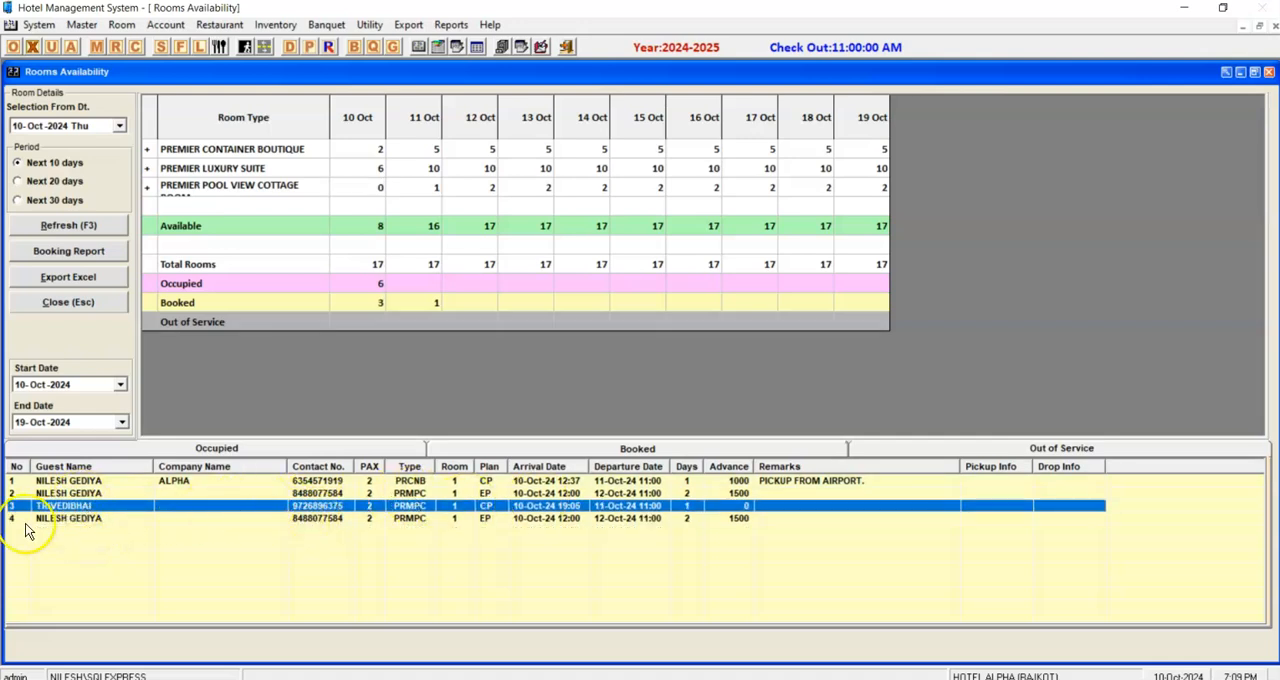
left_click(356, 196)
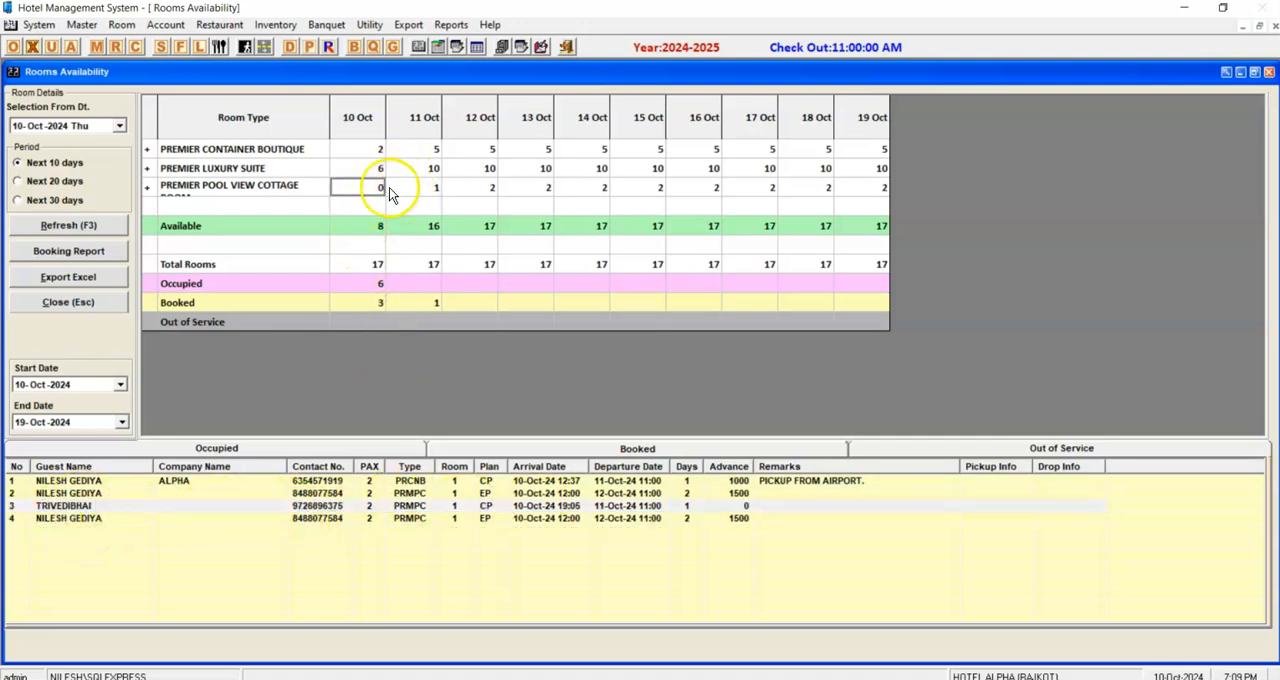
left_click(373, 303)
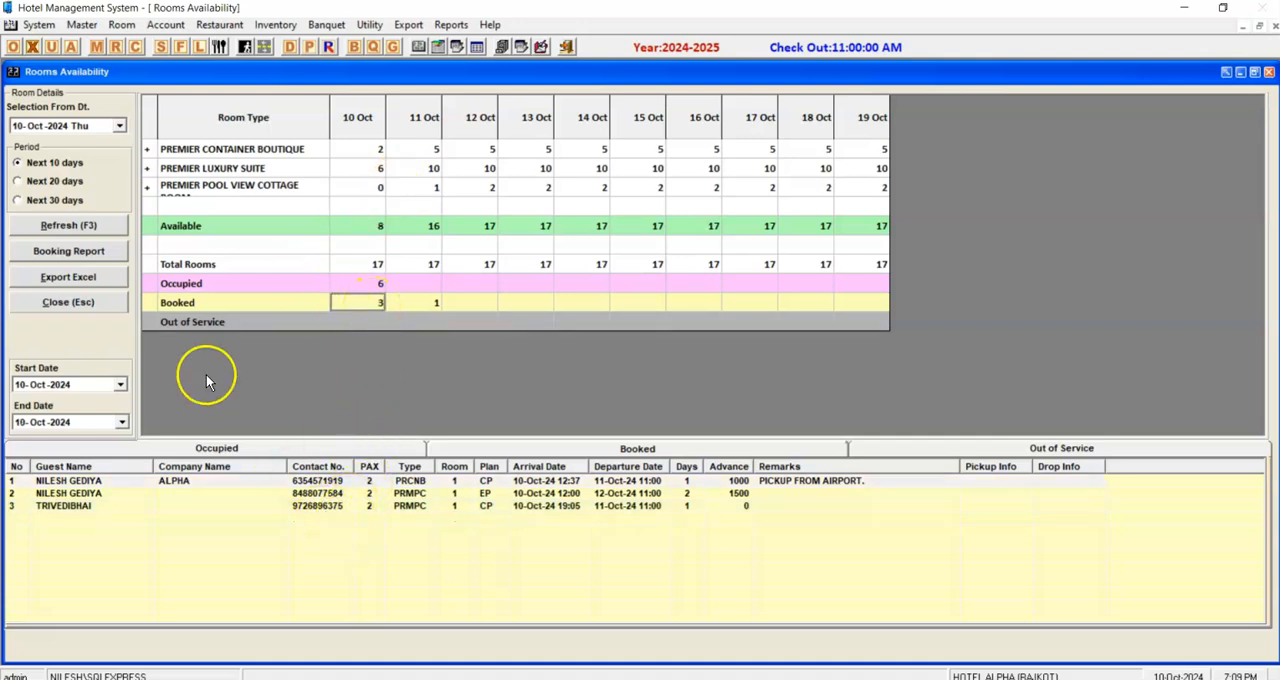
left_click(52, 305)
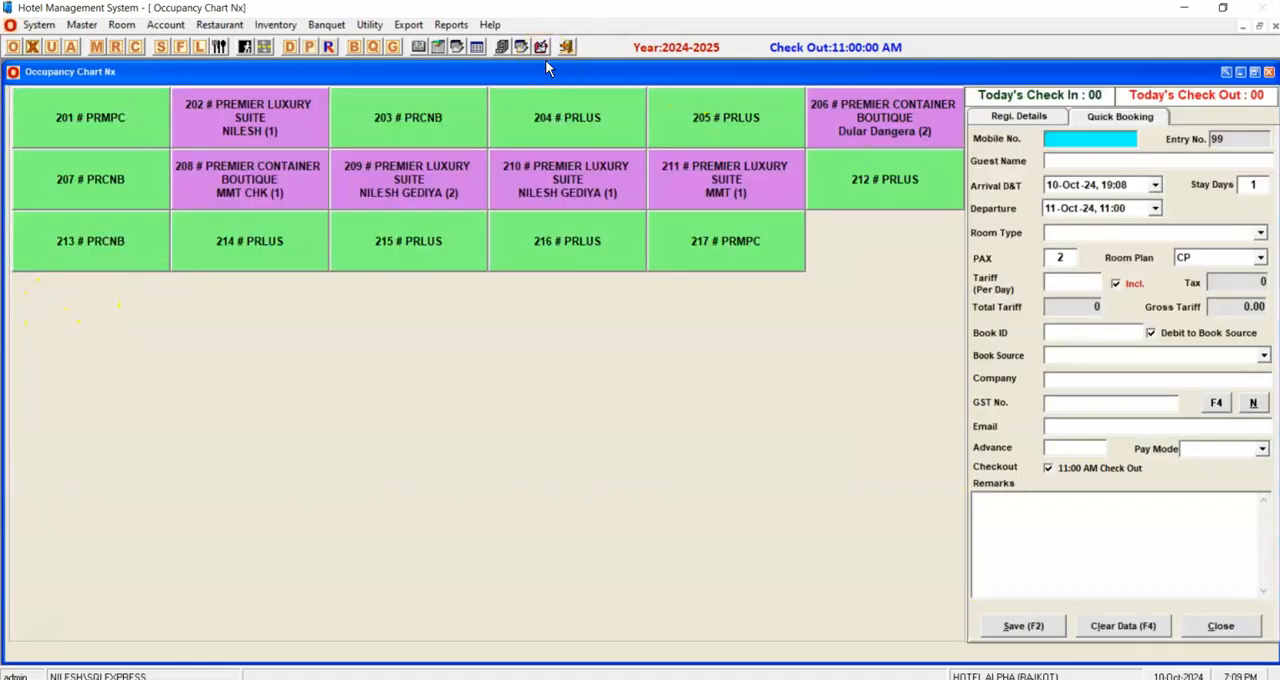
Start a check-in registration for room 217 and load the GO IBIBO guest's booking from today's bookings.
left_click(688, 226)
right_click(690, 228)
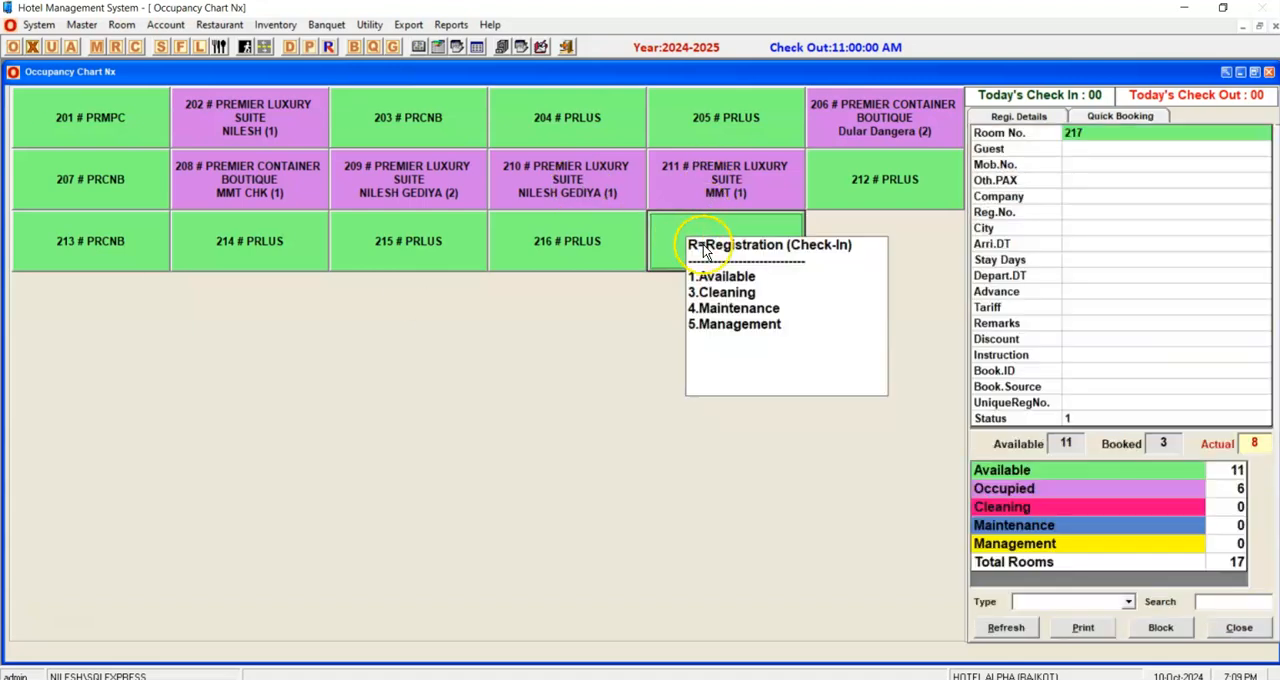
left_click(705, 246)
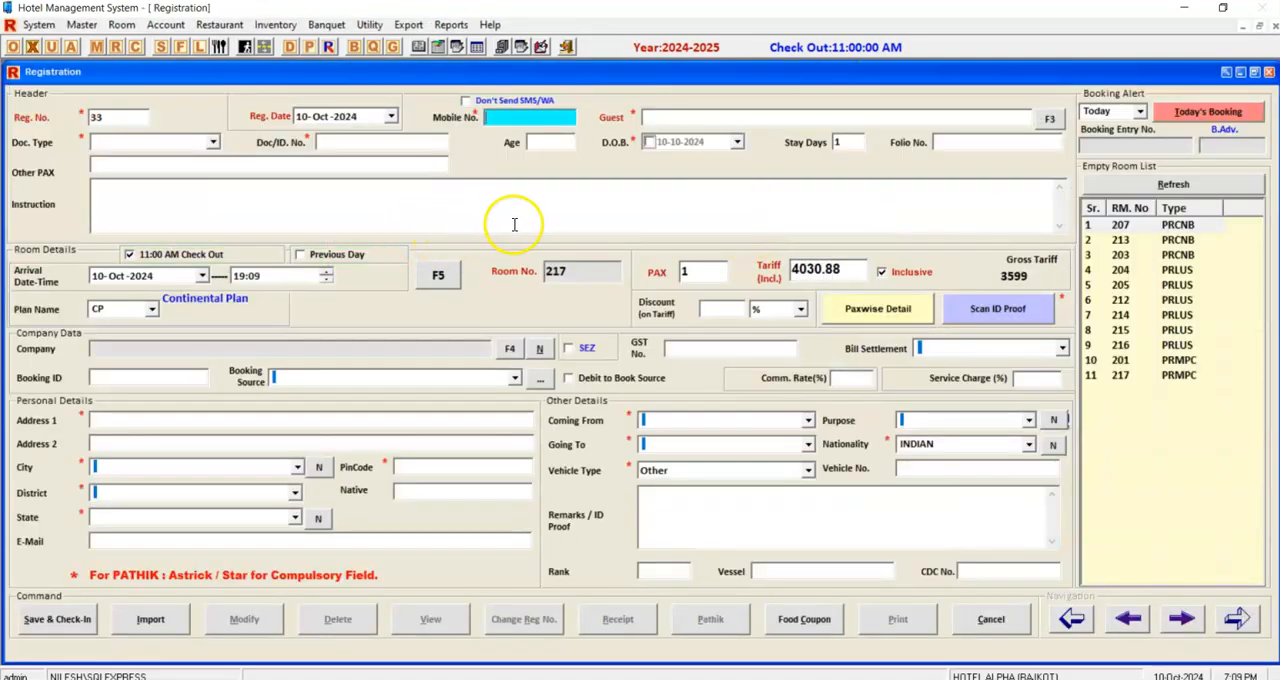
left_click(1228, 111)
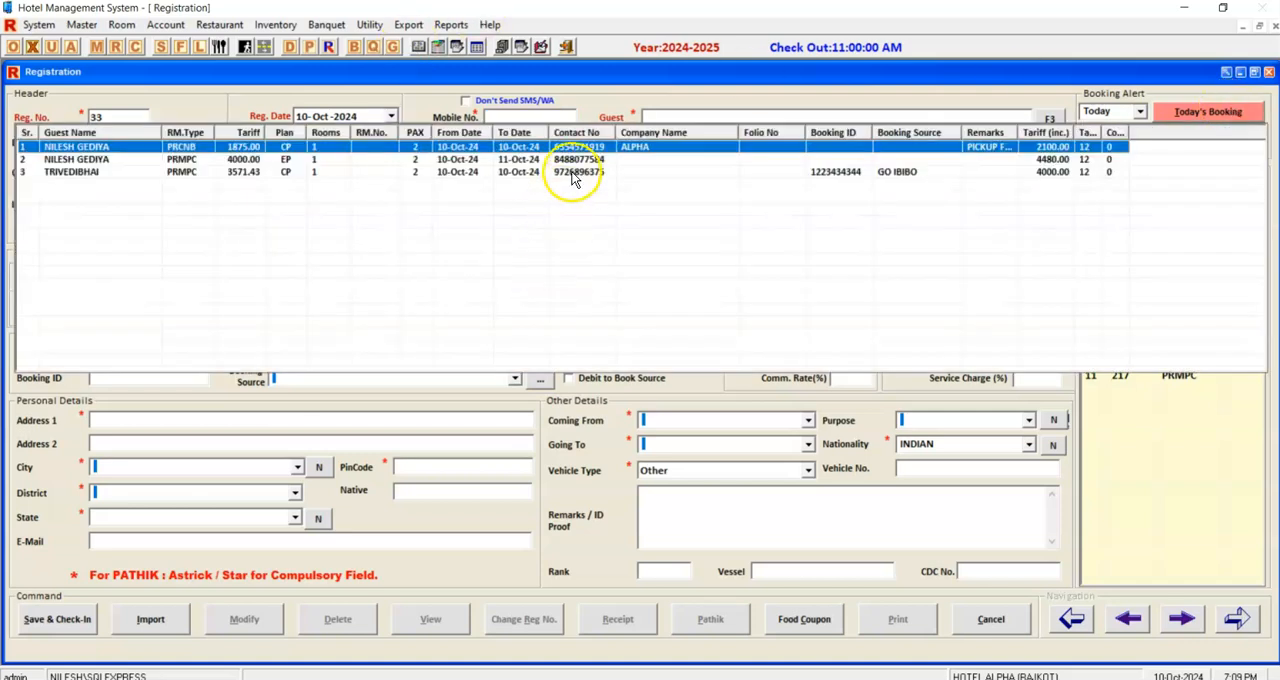
double_click(74, 173)
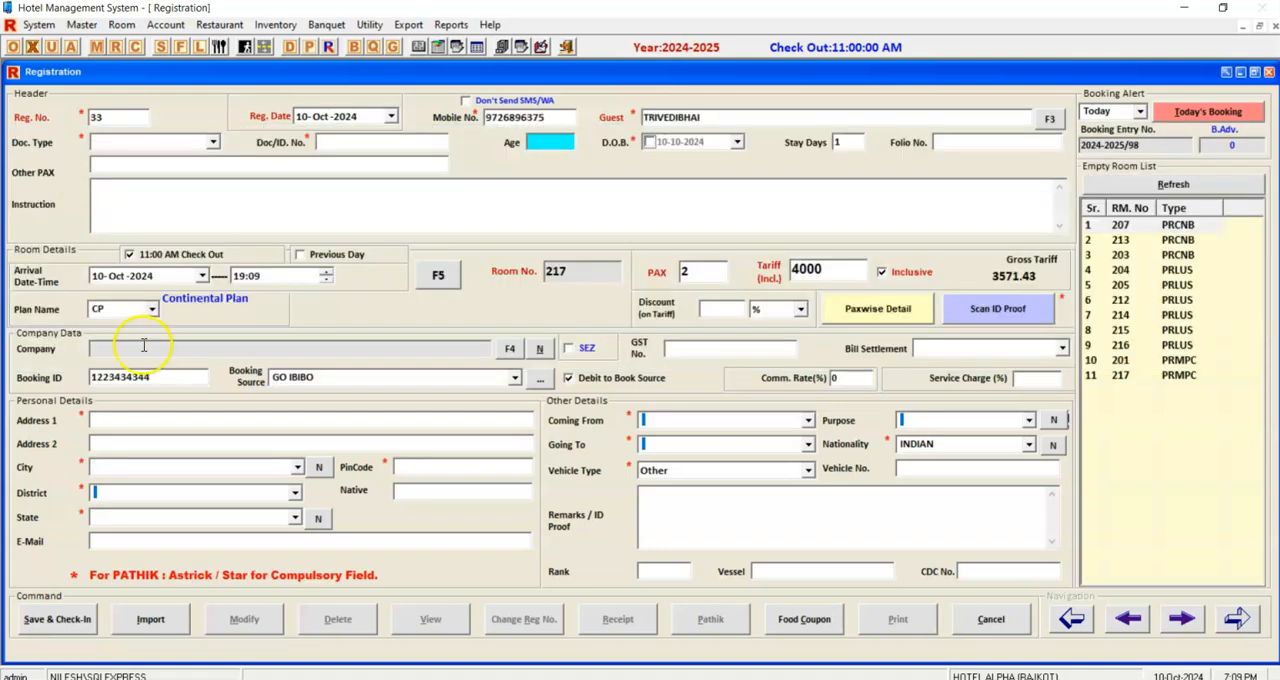
left_click(254, 206)
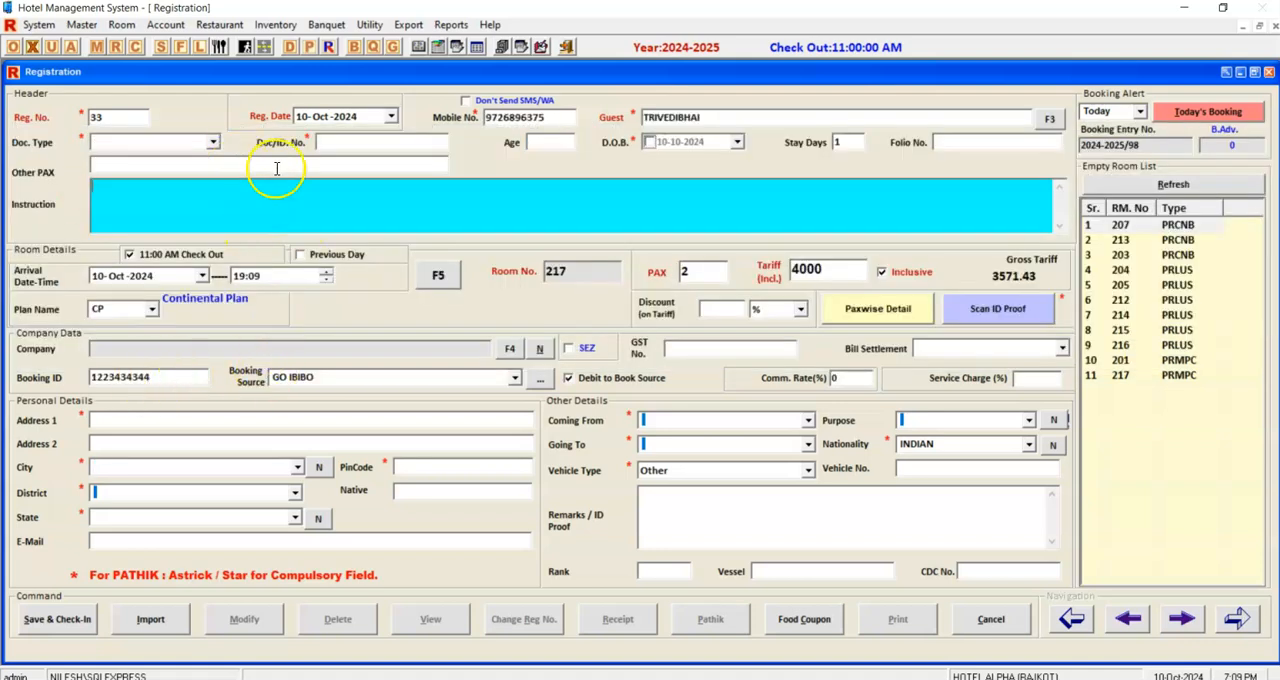
Choose Aadhar Card as the document type, enter the document ID number, set the age to 30 and enable the date of birth.
left_click(168, 143)
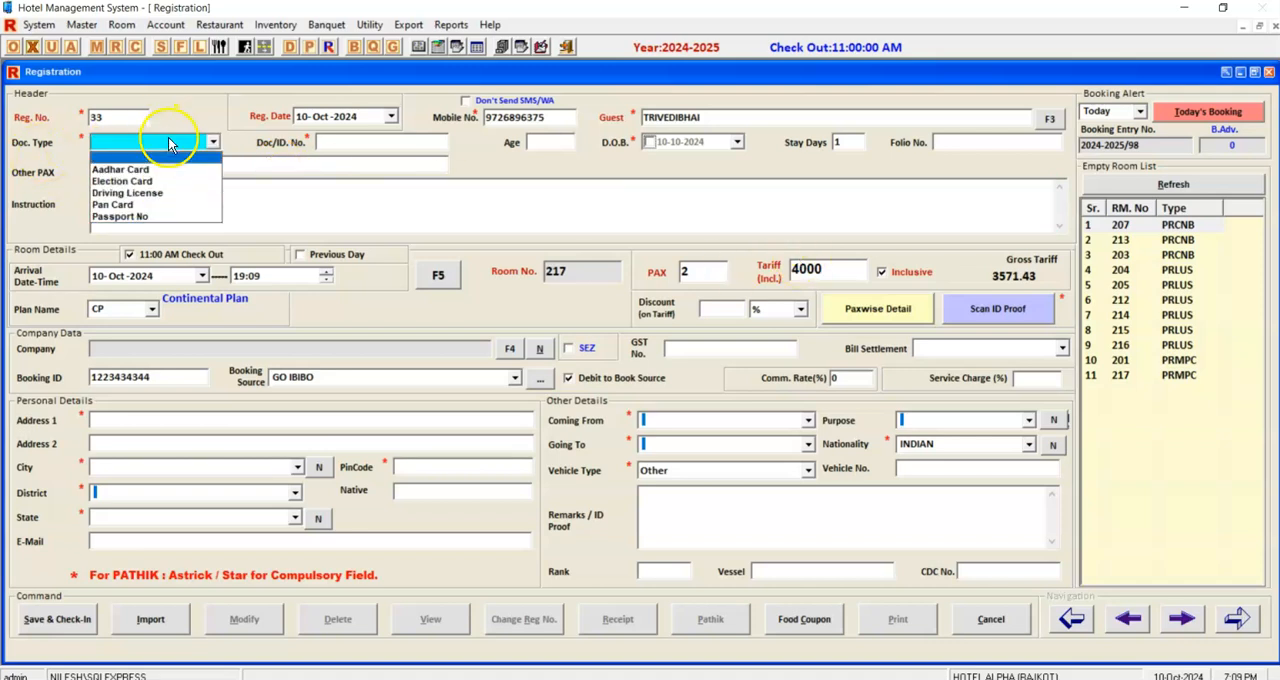
left_click(200, 169)
left_click(434, 140)
left_click(540, 142)
type("30")
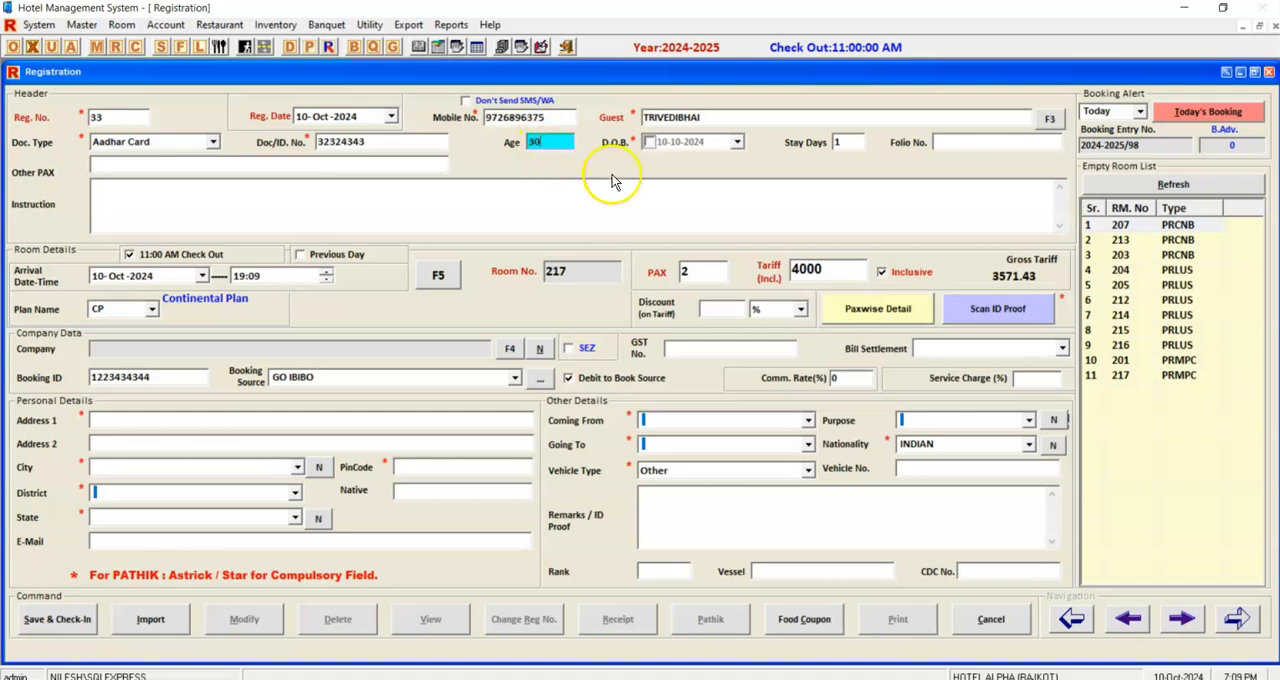
key("Tab")
left_click(600, 200)
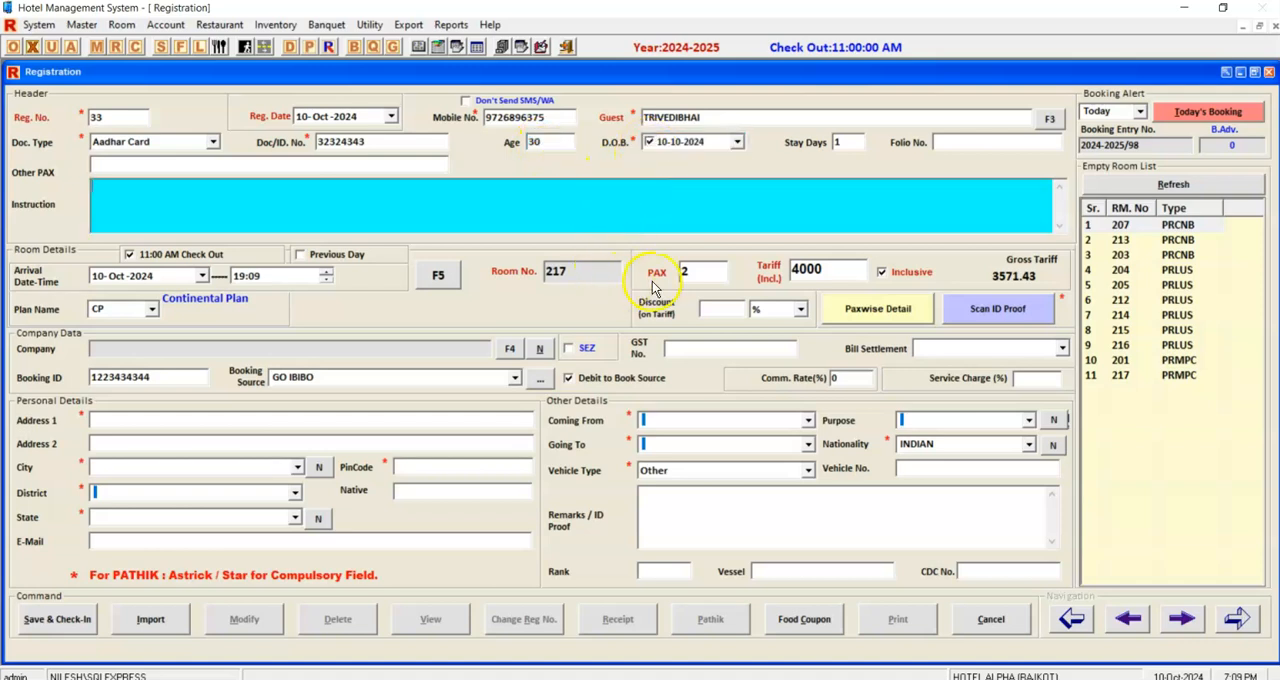
Set the registration's tariff for 2 PAX to 4000 with tax inclusive.
left_click(706, 272)
left_click(828, 271)
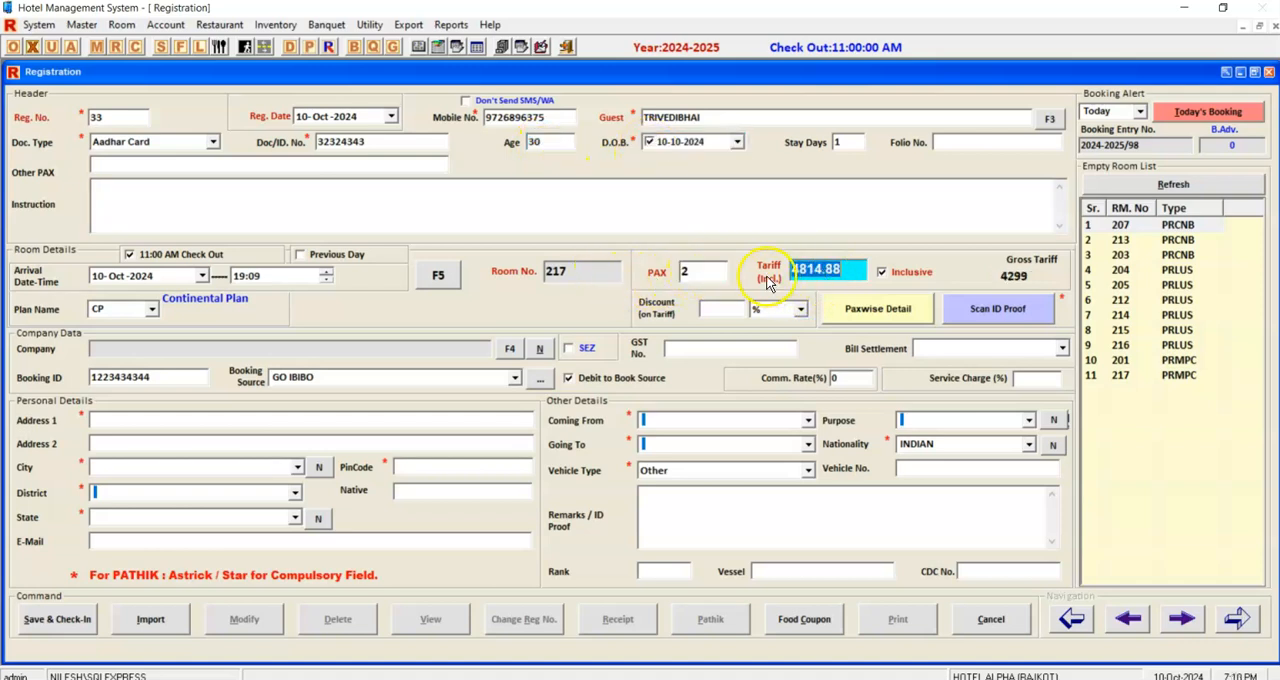
left_click(881, 271)
left_click(835, 270)
type("400")
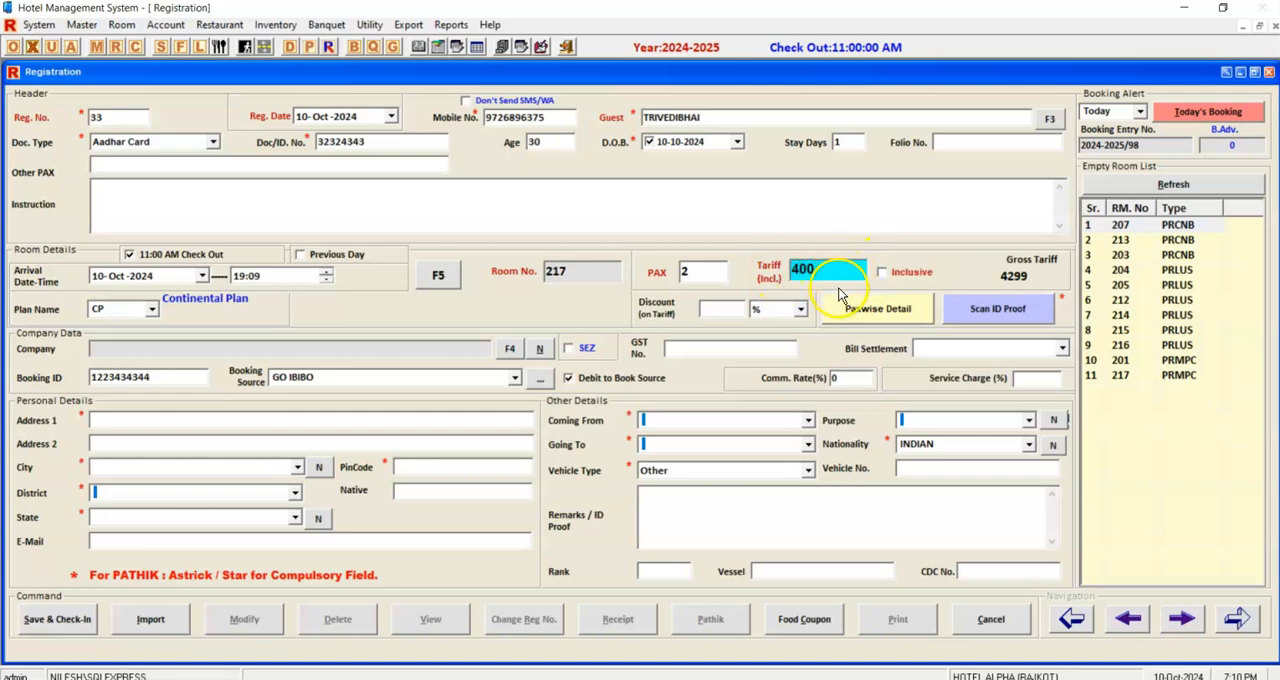
type("50")
left_click(881, 271)
left_click(840, 269)
type("40")
key("Tab")
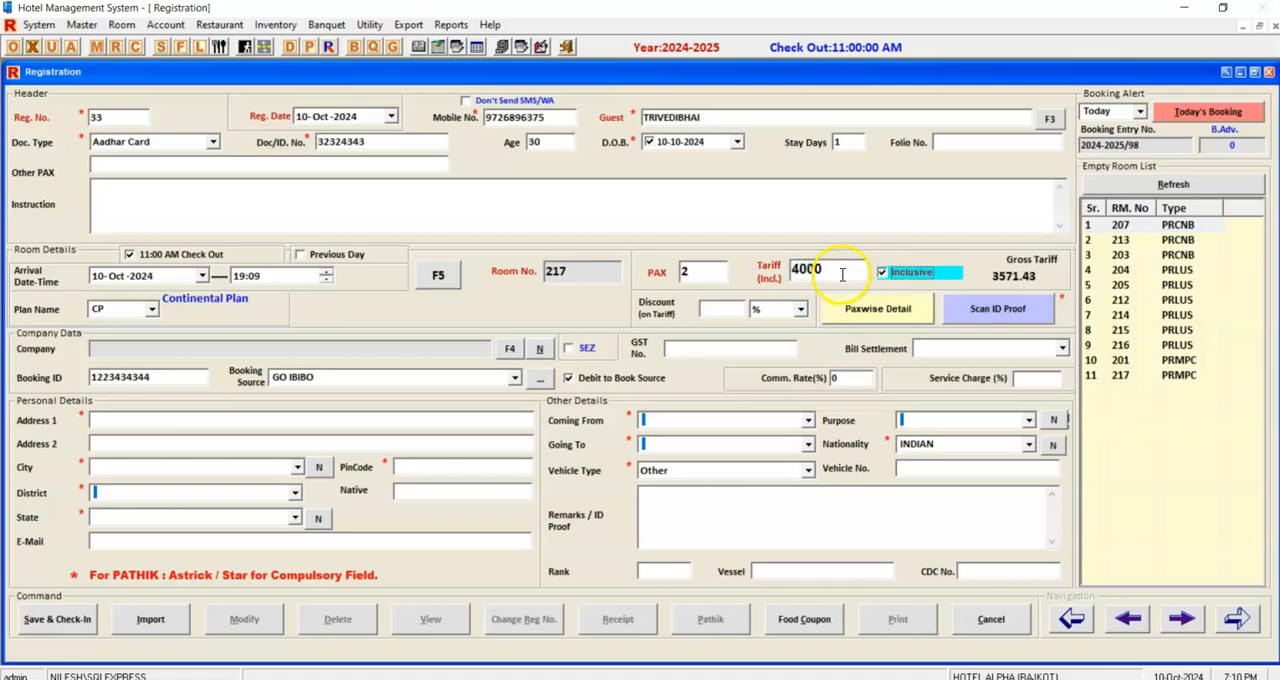
View the registration's paxwise guest details and close them without adding another guest.
left_click(692, 347)
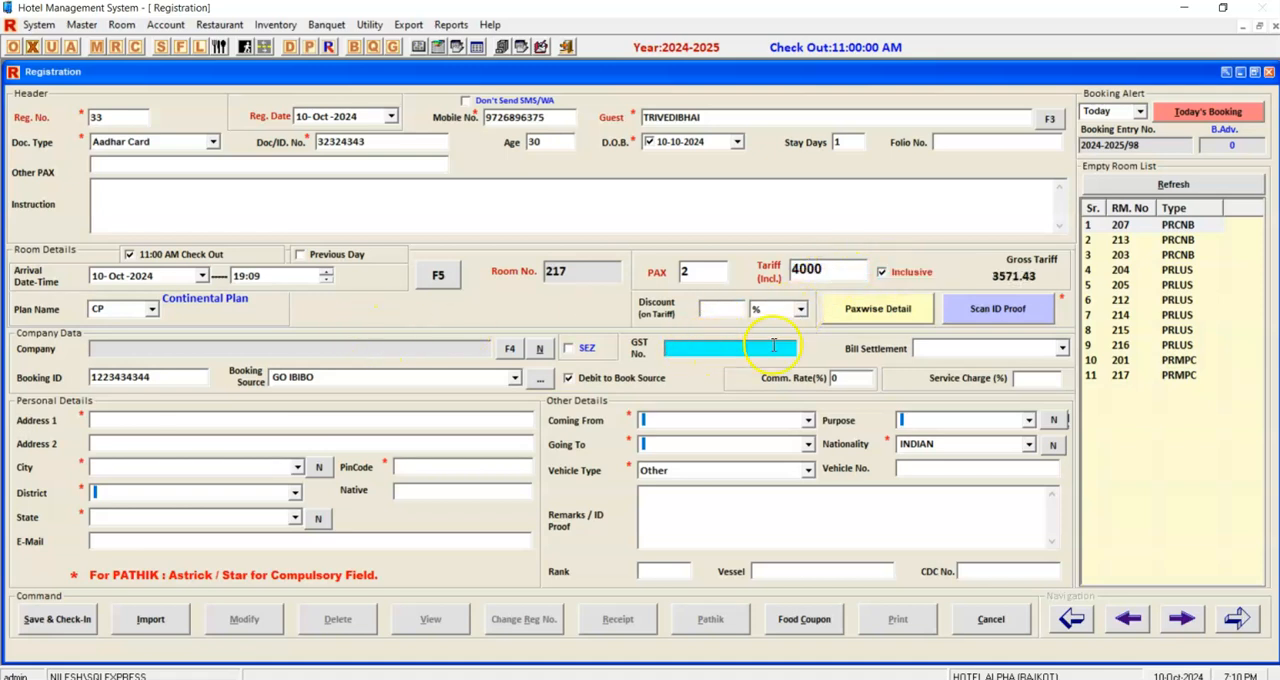
left_click(877, 310)
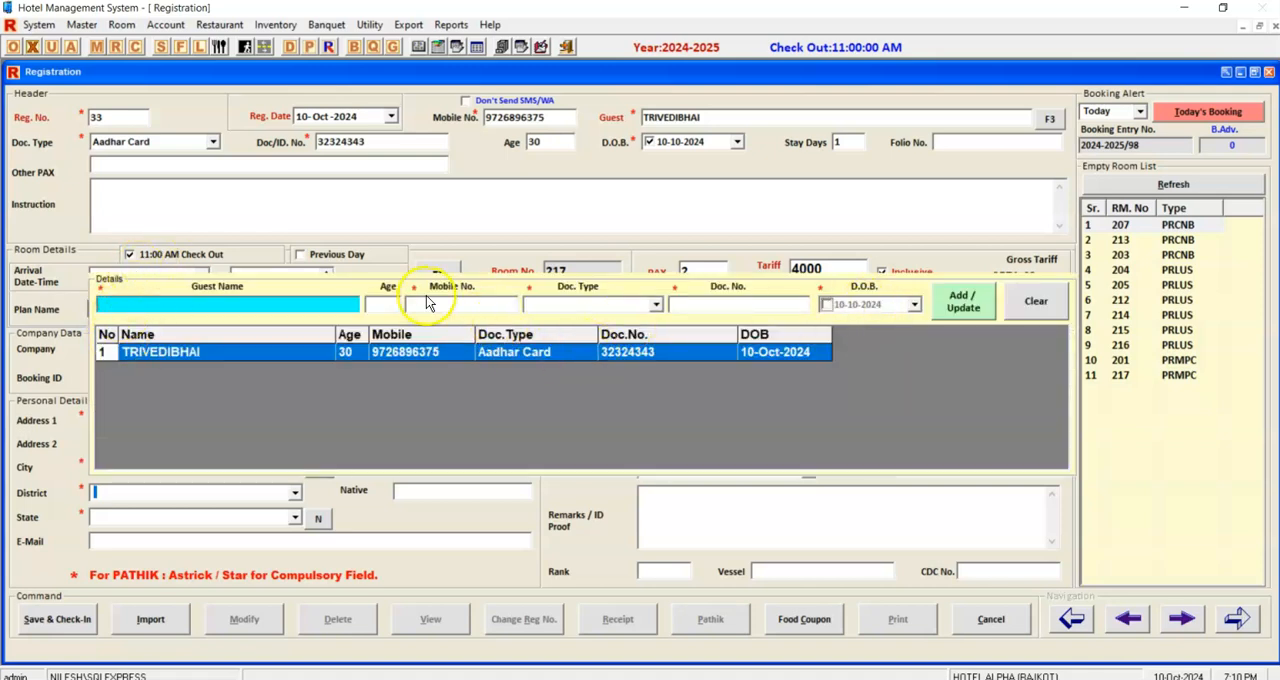
key("Escape")
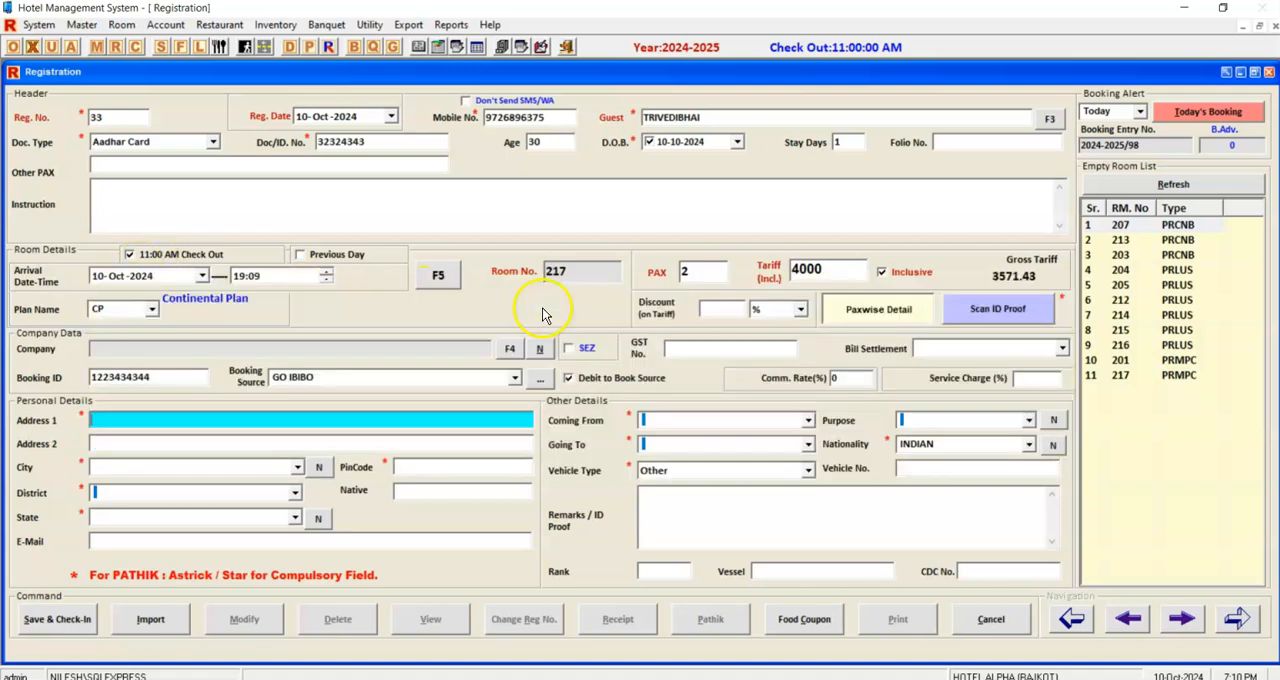
Import d3483449ac9d0bc7ef5125b625d81807.jpg from the ID folder in Downloads as the first ID proof image.
left_click(1012, 320)
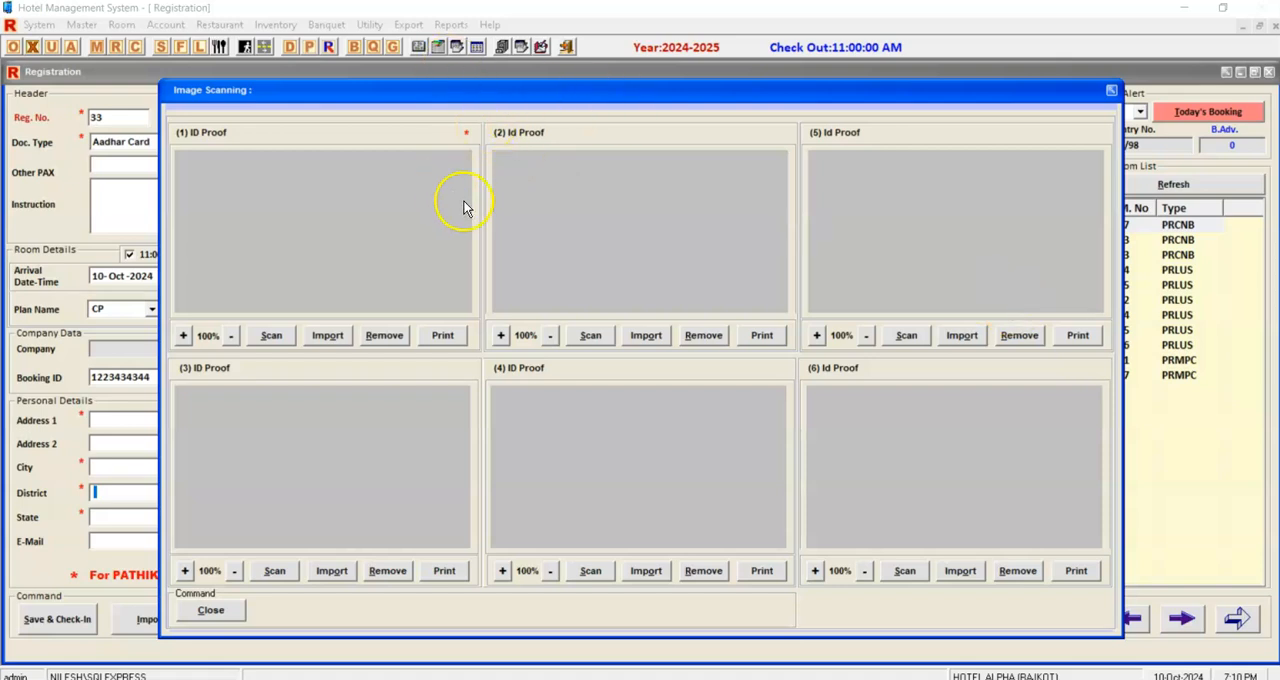
left_click(328, 337)
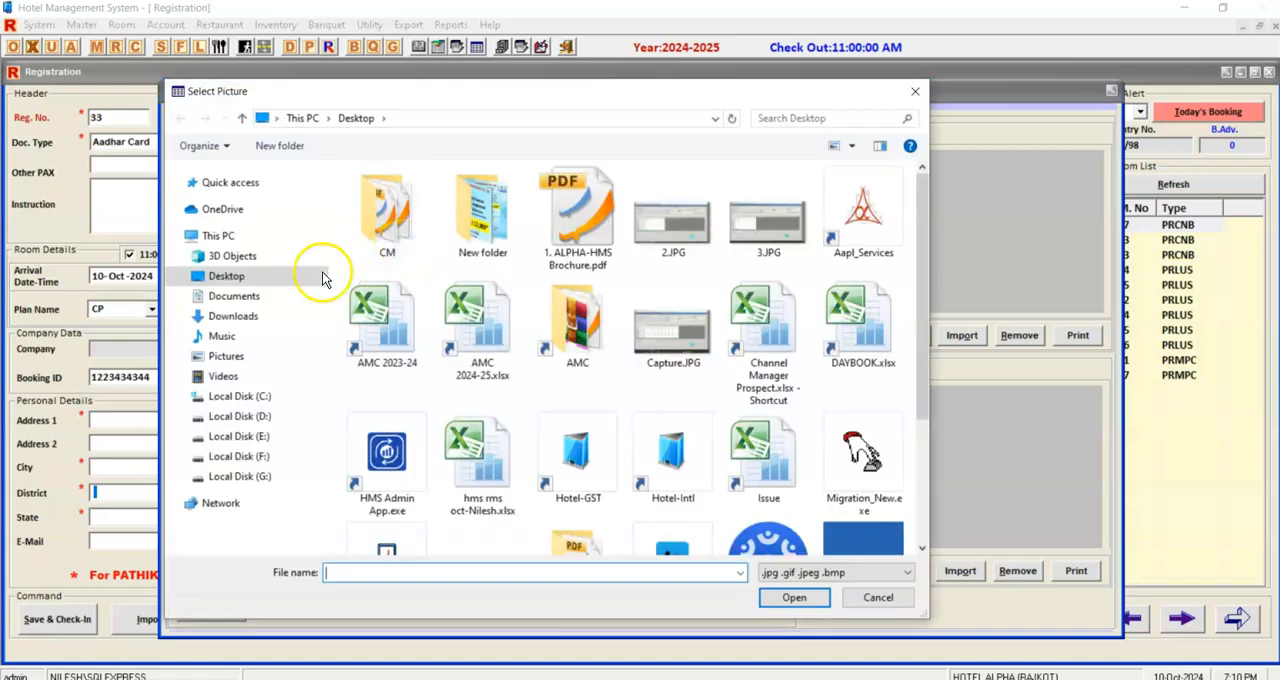
left_click(236, 314)
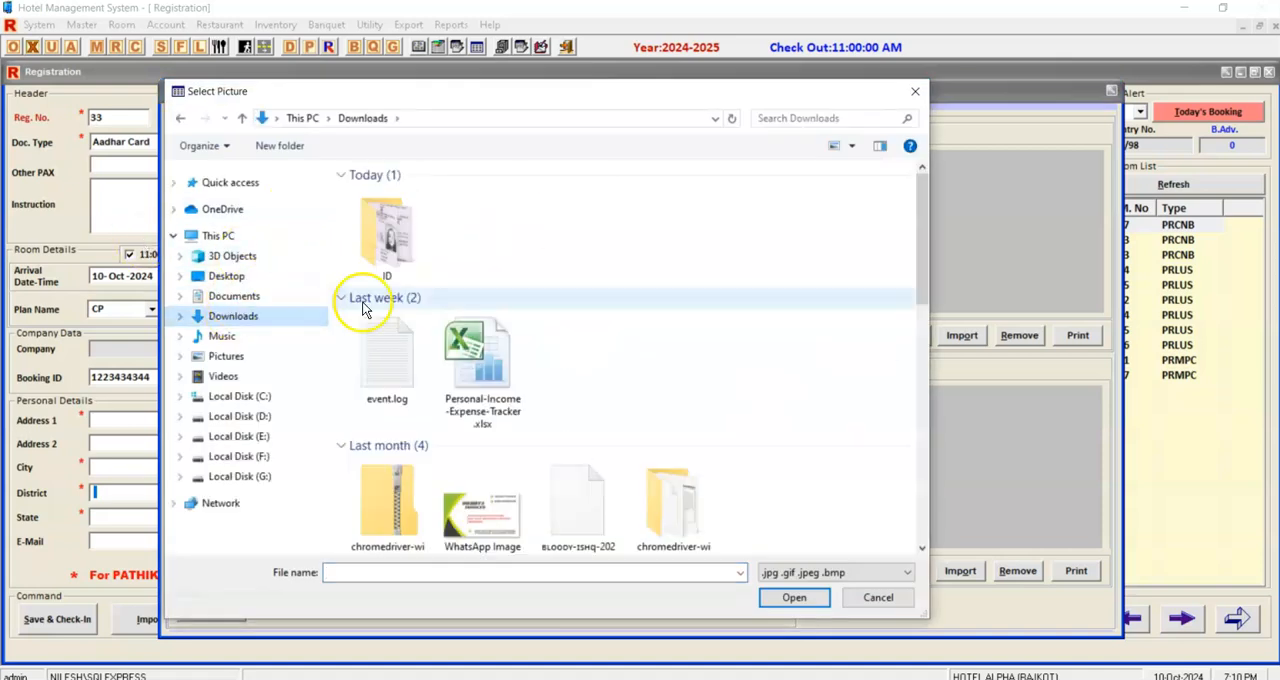
double_click(387, 232)
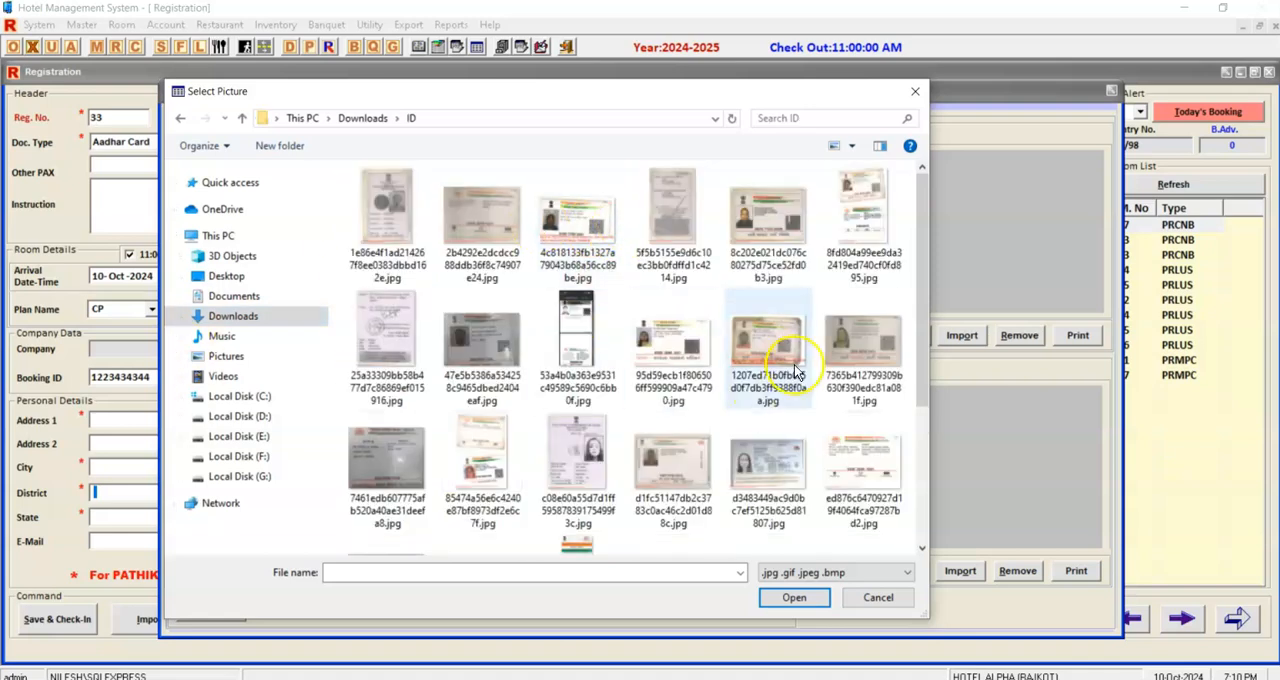
left_click(604, 456)
left_click(688, 465)
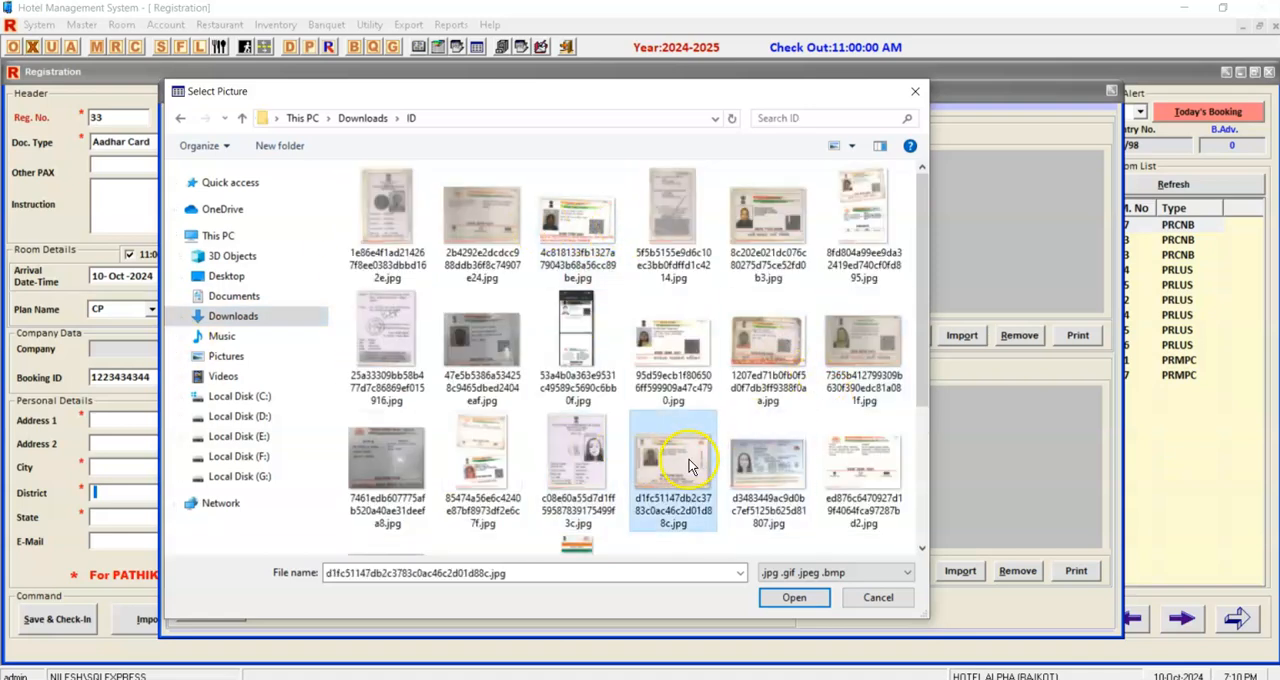
left_click(766, 480)
left_click(794, 597)
Import 2b4292e2dcdcc988ddb36f8c74907e24.jpg from the ID folder as the second ID proof image.
left_click(631, 338)
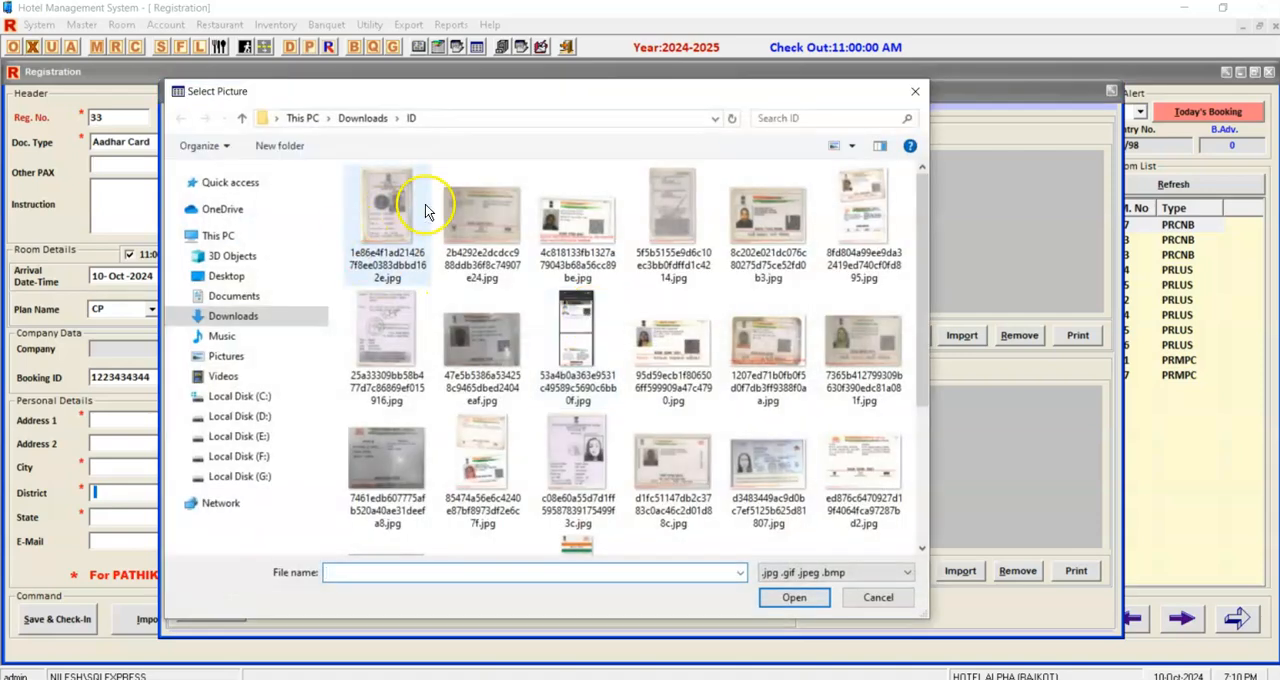
left_click(470, 212)
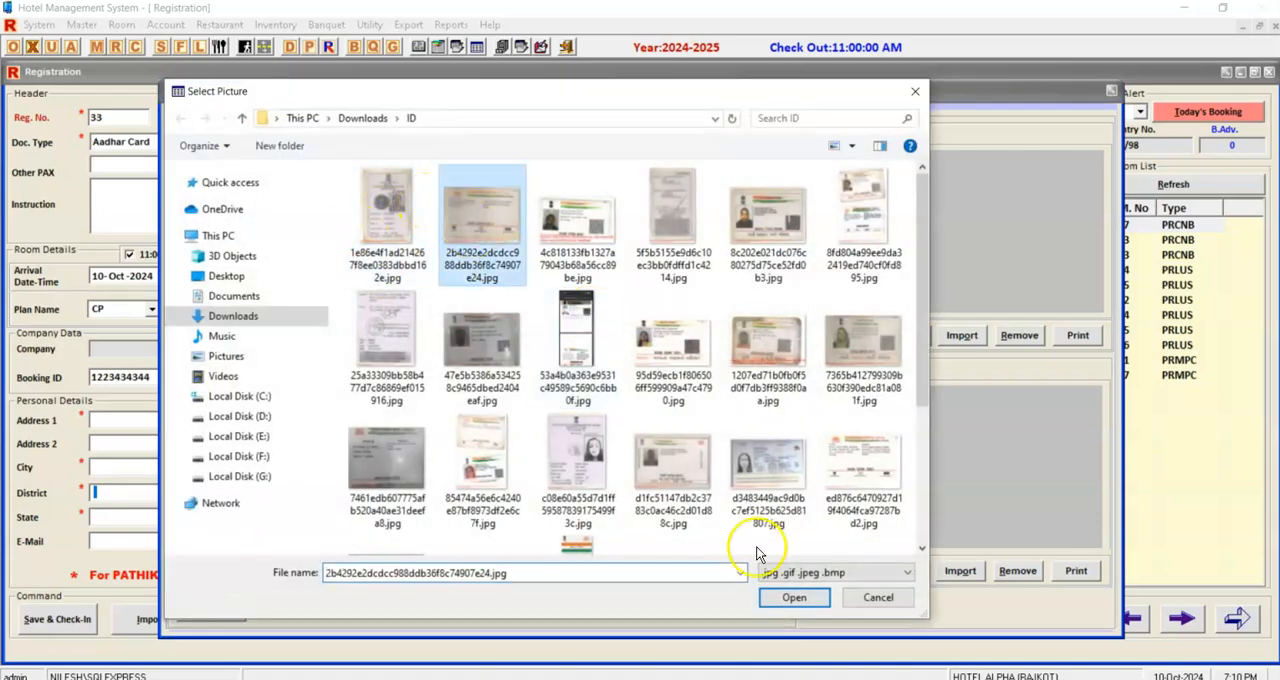
left_click(794, 597)
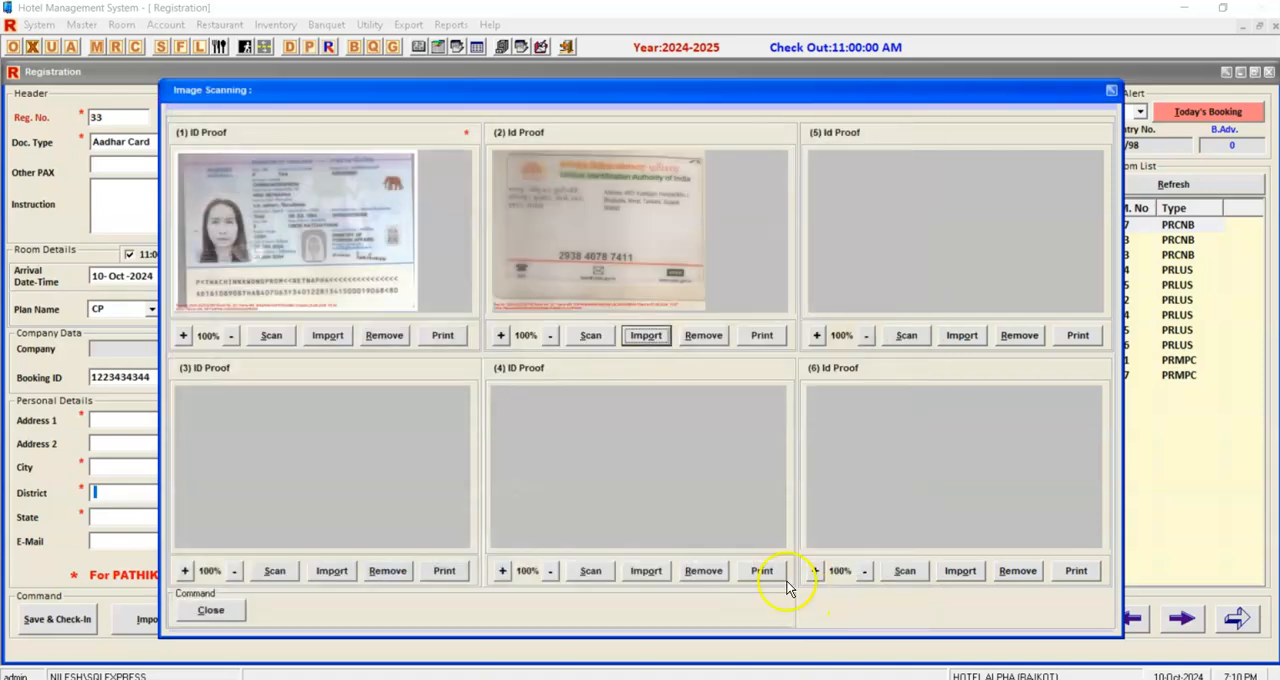
View the scan sources for the fifth ID proof, cancel the scan and close the image scanning window.
left_click(906, 335)
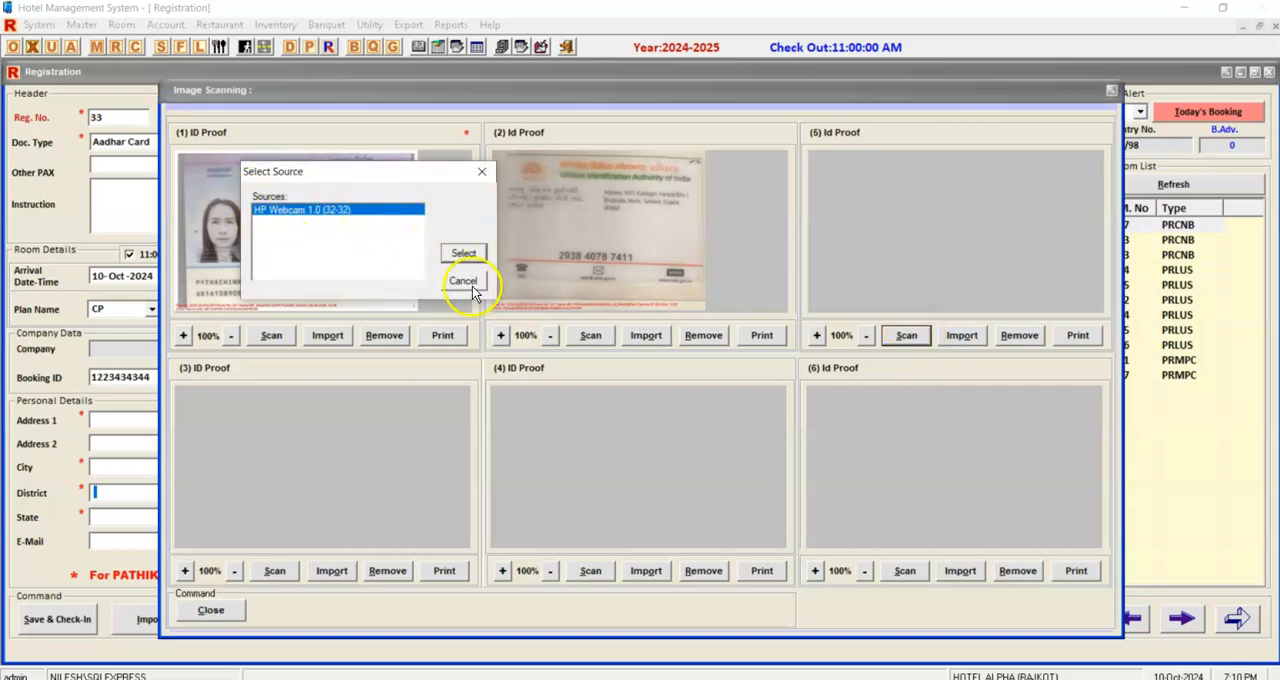
left_click(465, 283)
left_click(211, 610)
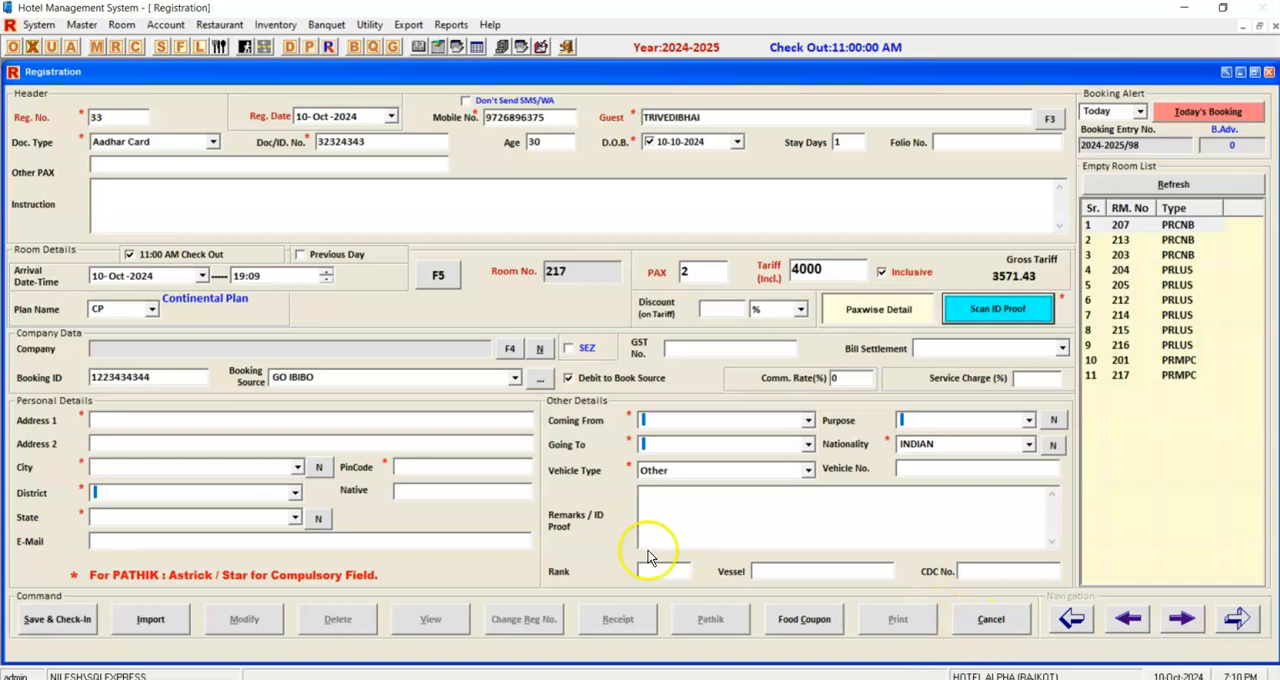
Fill in the guest's address, city and pin code in the personal details.
left_click(490, 421)
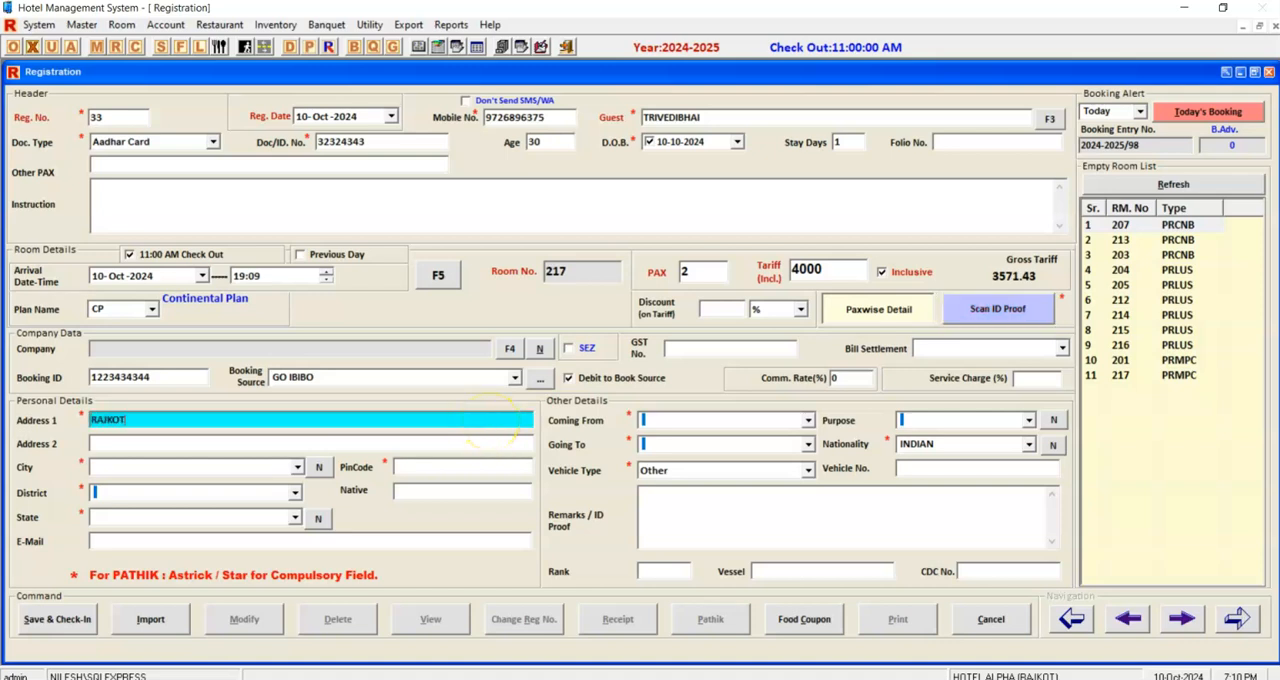
key("Return")
key("Return")
type("RAJKOT")
key("Return")
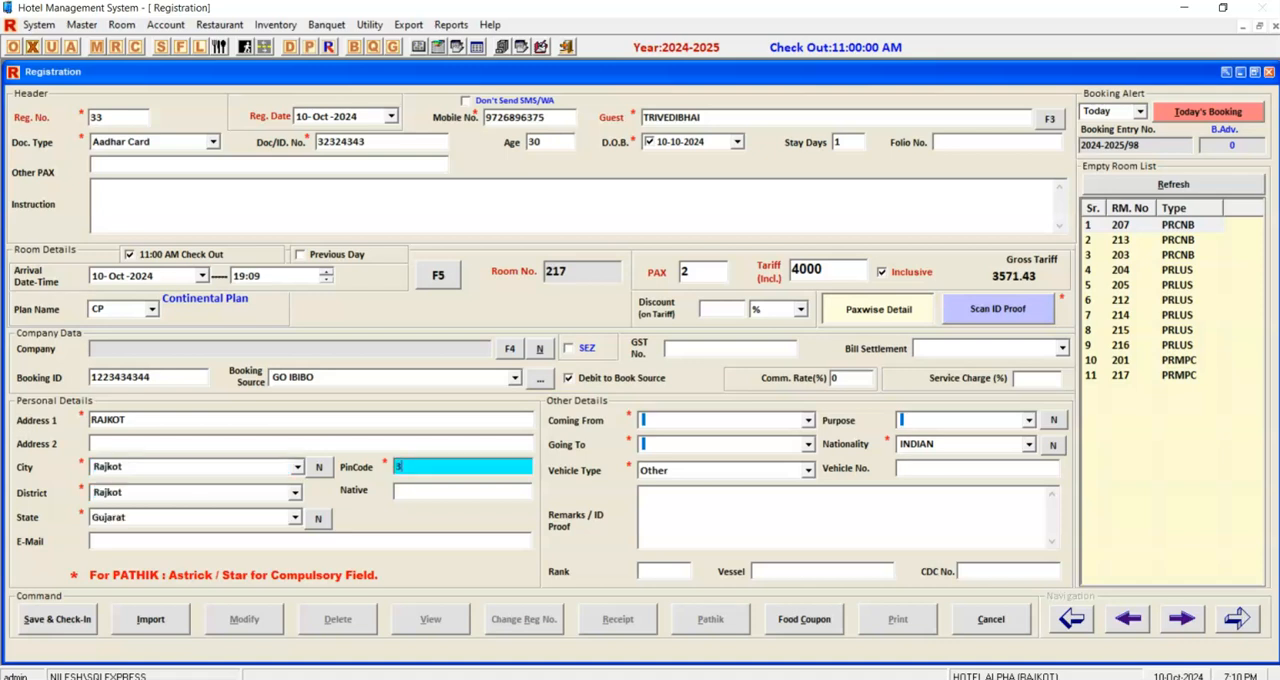
key("Return")
key("Return")
key("Return")
key("Return")
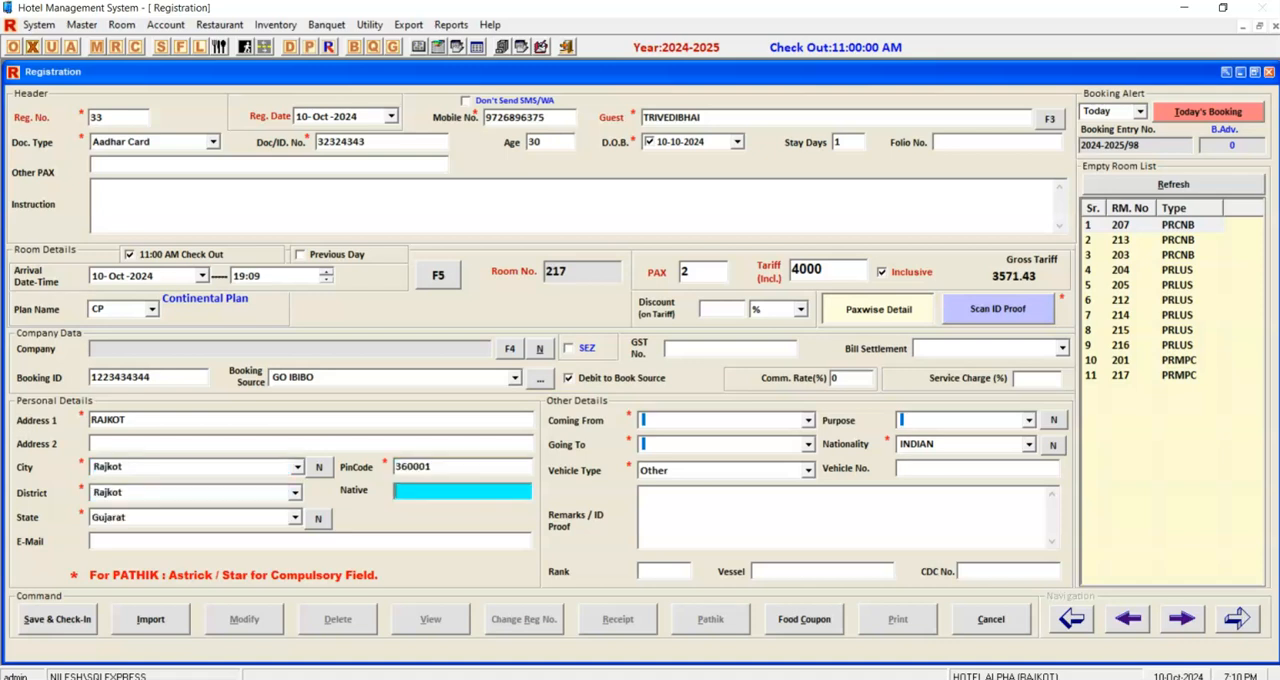
key("Return")
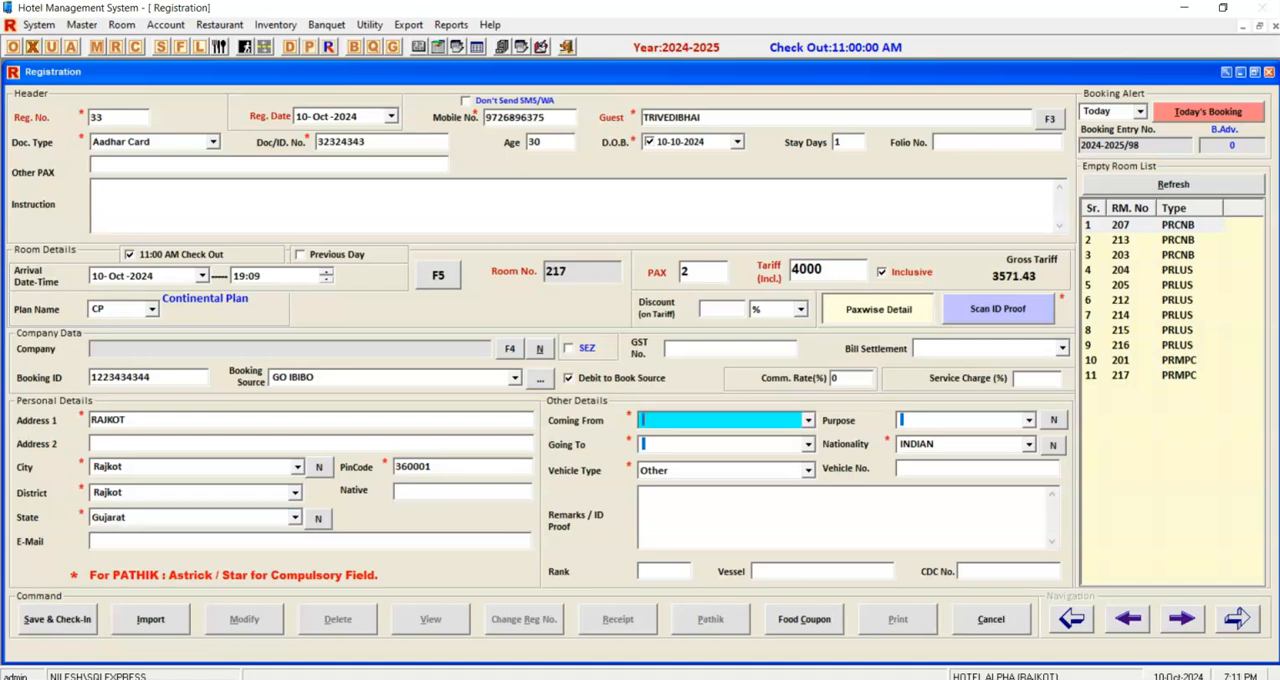
Set both Coming From and Going To to Rajkot and the purpose to Visit.
type("RAJKOT")
key("Return")
key("Return")
key("Return")
key("Return")
key("Return")
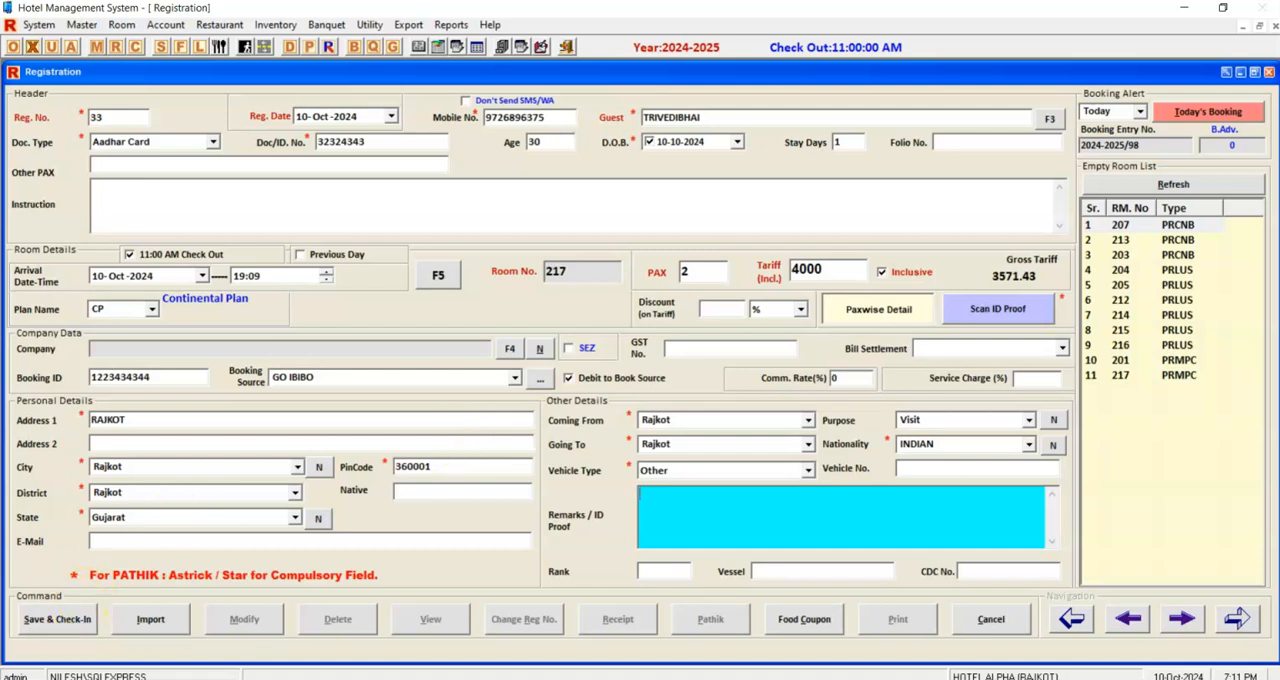
Try to save the registration and check the guest in to room 217.
left_click(82, 616)
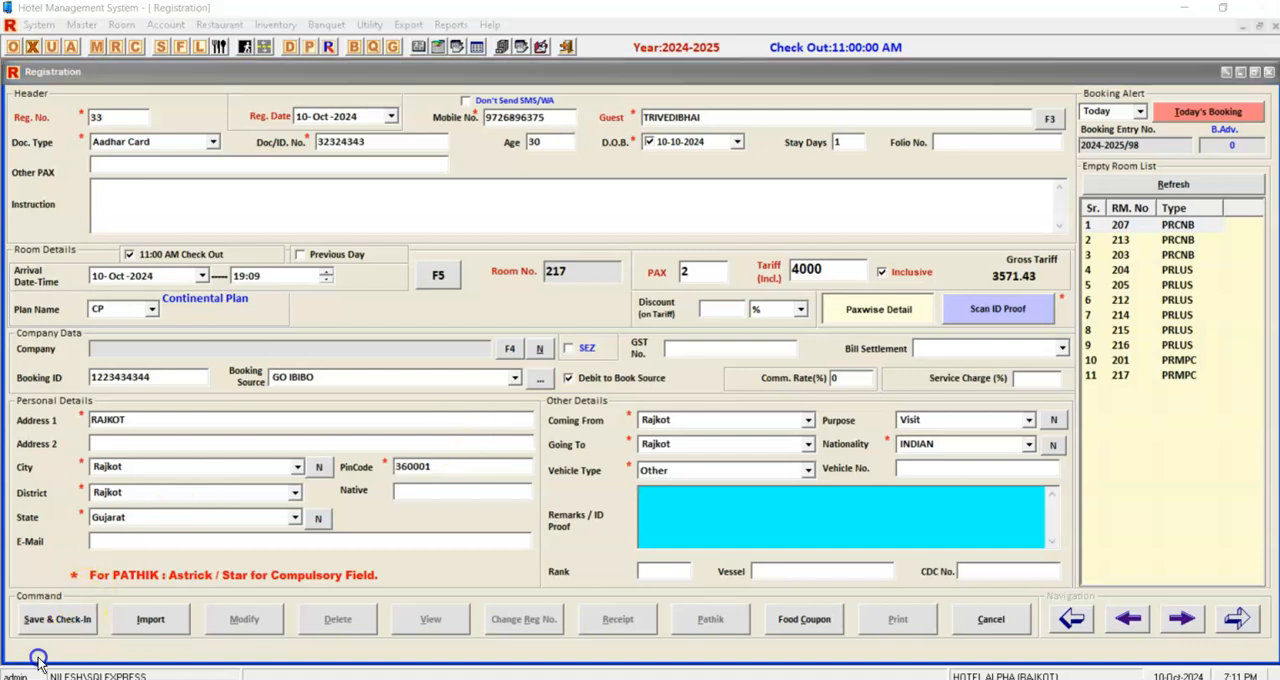
left_click(94, 612)
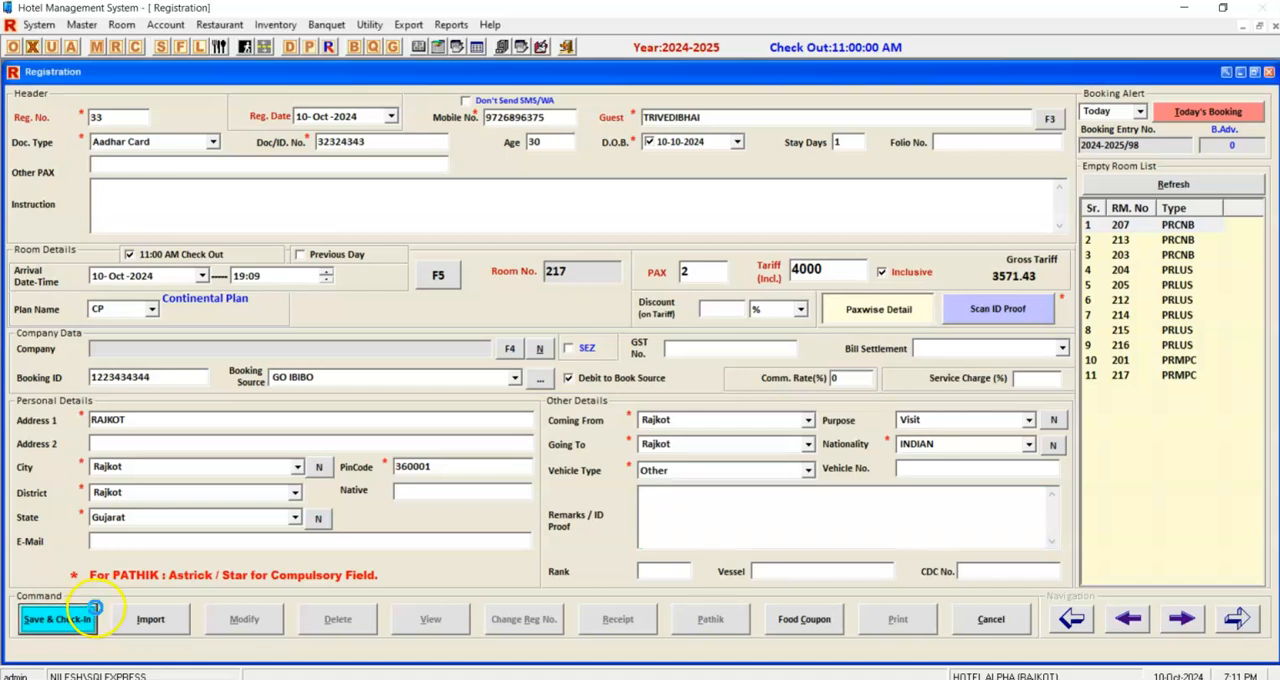
key("Return")
left_click(690, 407)
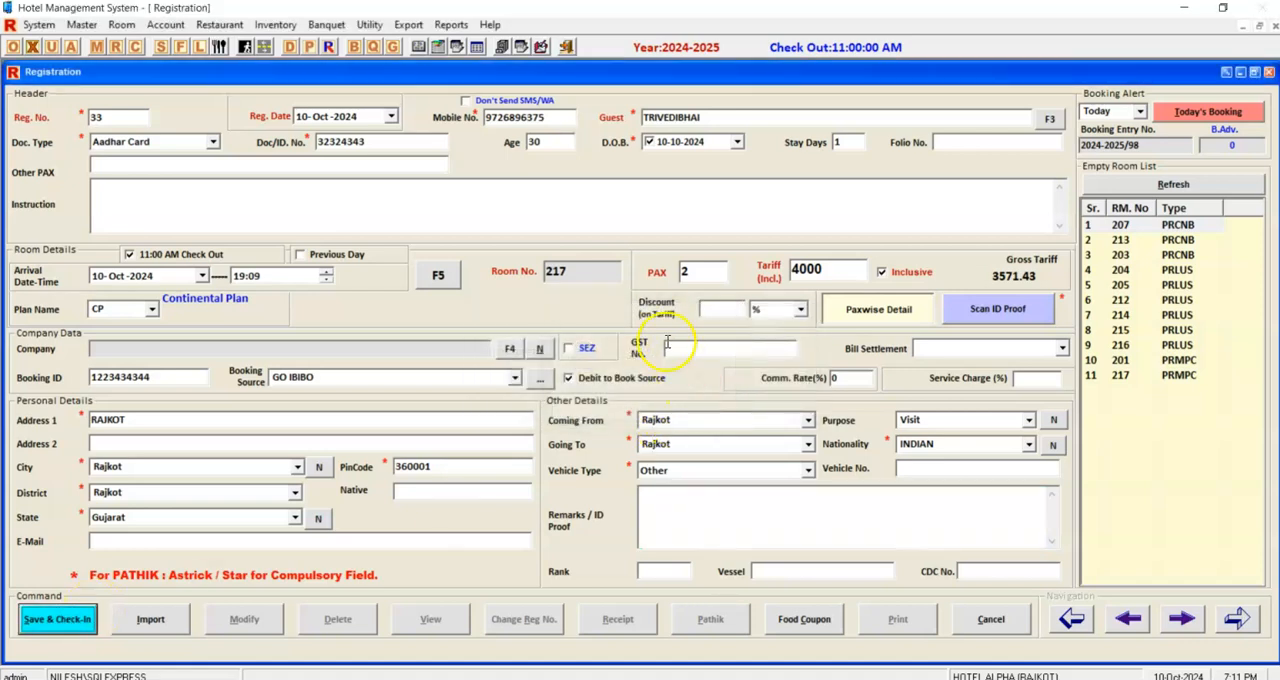
key("Return")
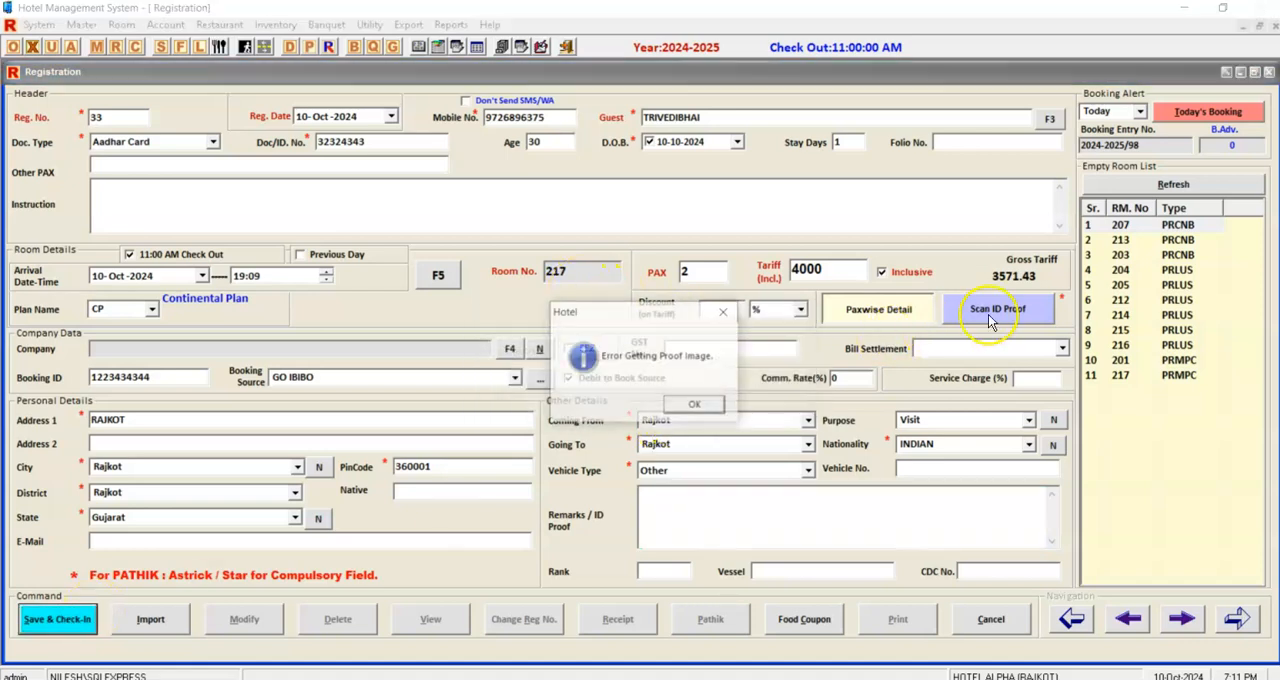
key("Return")
Check the registration's paxwise guest details and imported ID proof images, closing each again.
left_click(884, 316)
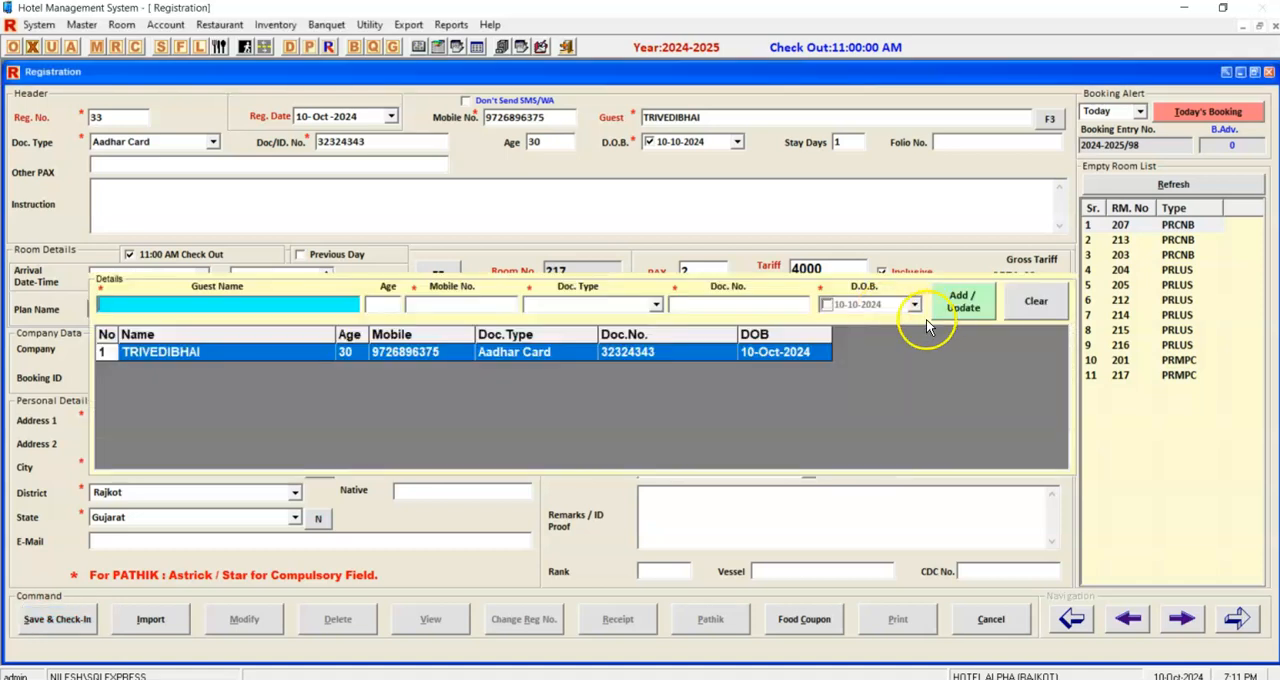
key("Escape")
left_click(990, 312)
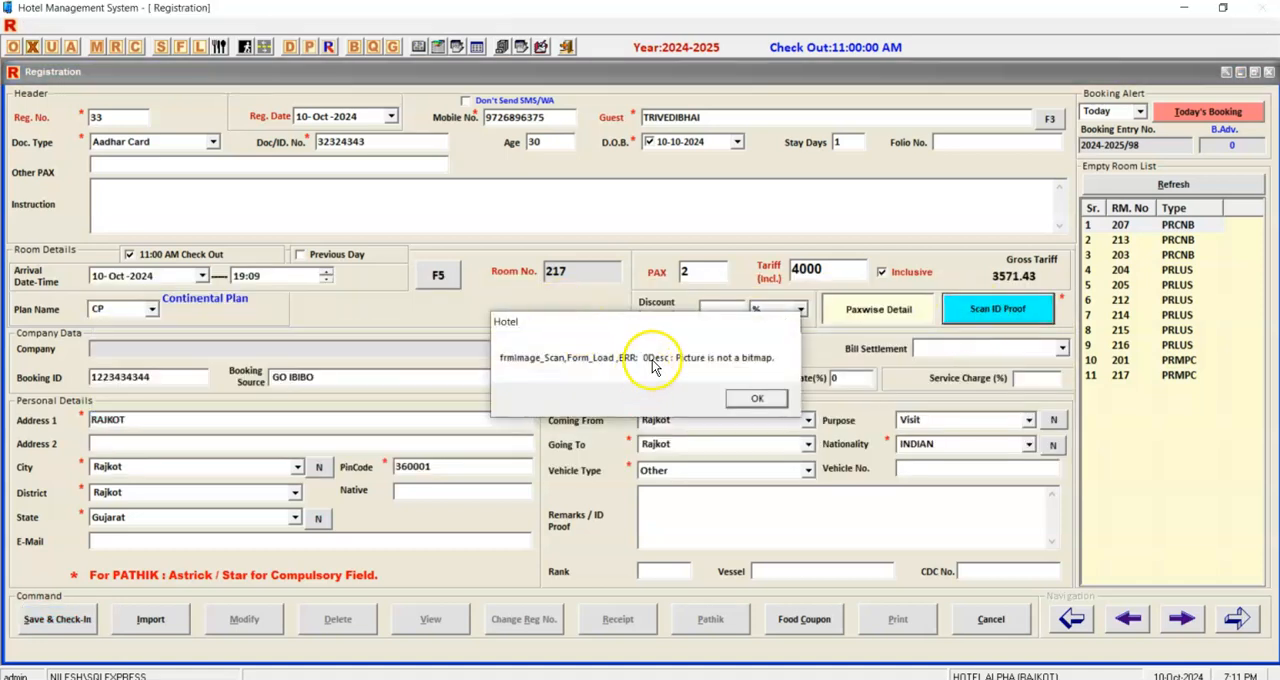
key("Return")
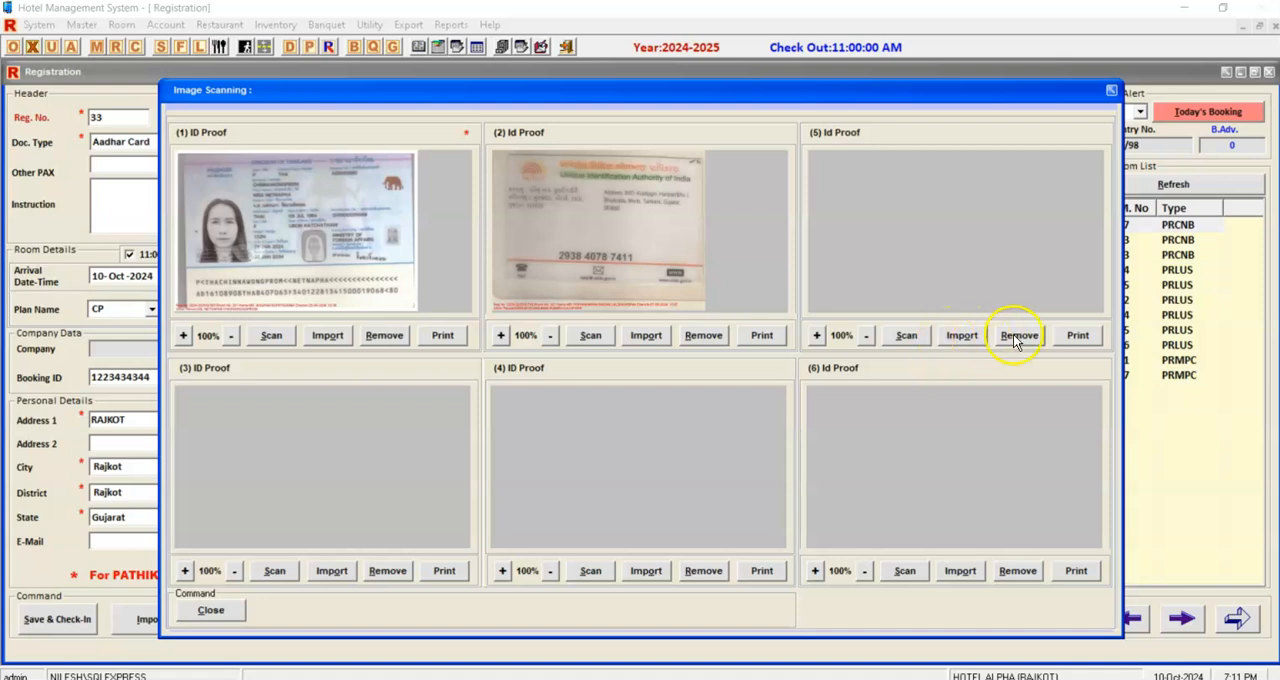
key("Escape")
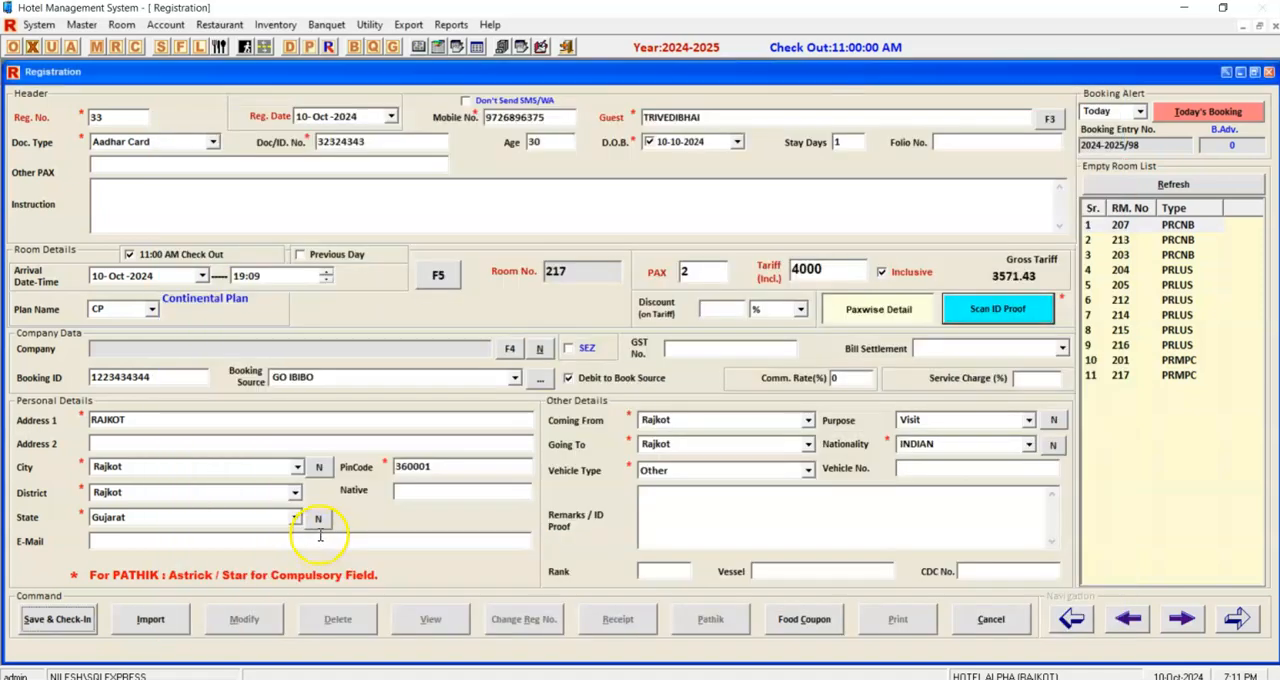
Save the registration to complete the check-in to room 217 and dismiss the WhatsApp window.
key("Return")
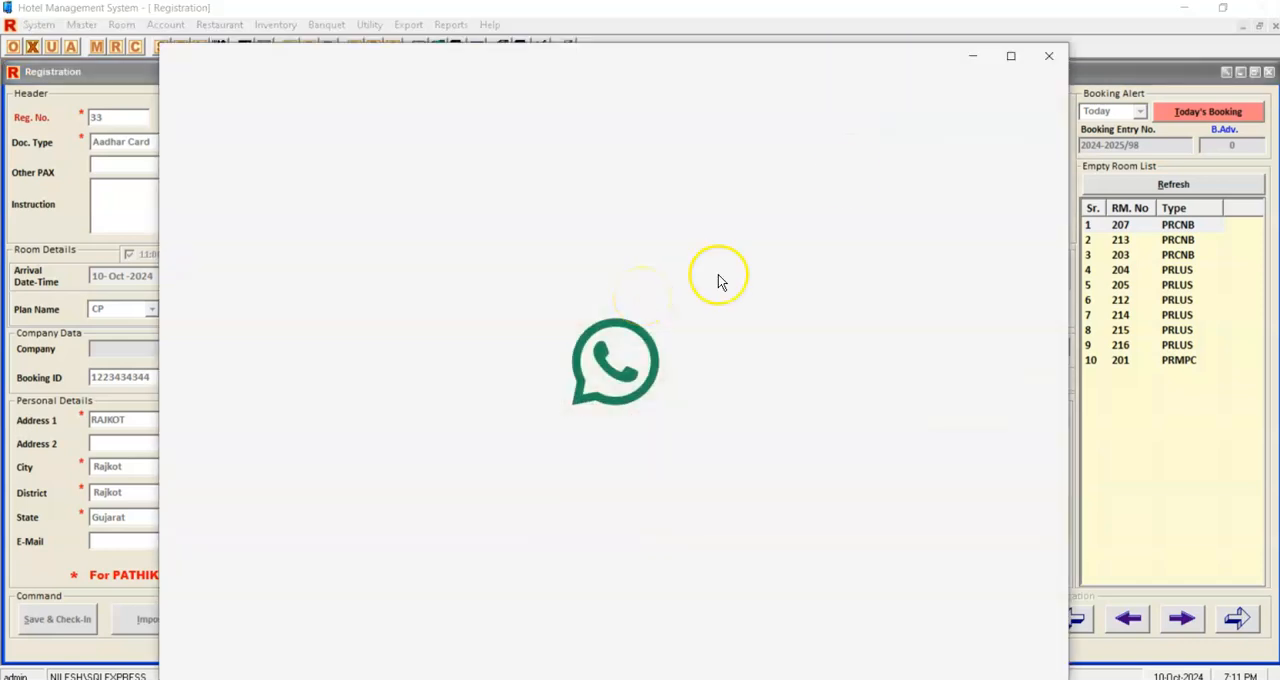
left_click(1075, 15)
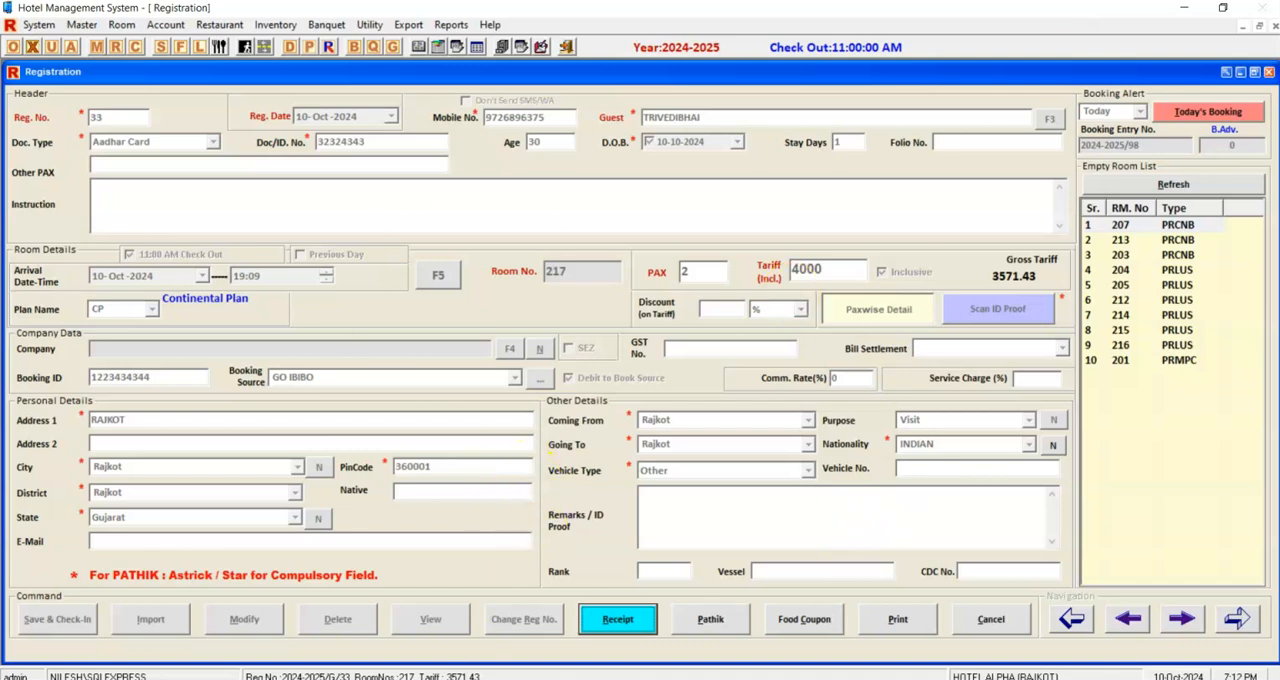
Switch to WhatsApp, look through the chat list for the guest's check-in message and minimize the window.
left_click(668, 679)
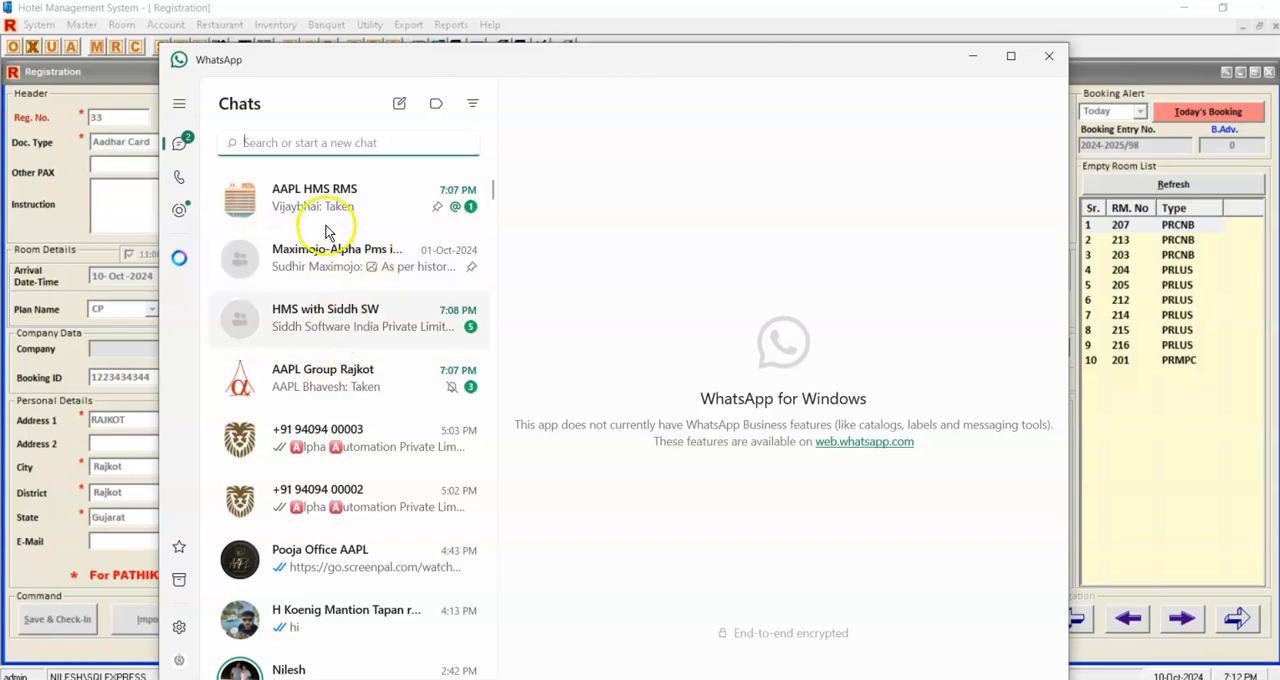
scroll(331, 386, "down", 1)
scroll(331, 388, "up", 1)
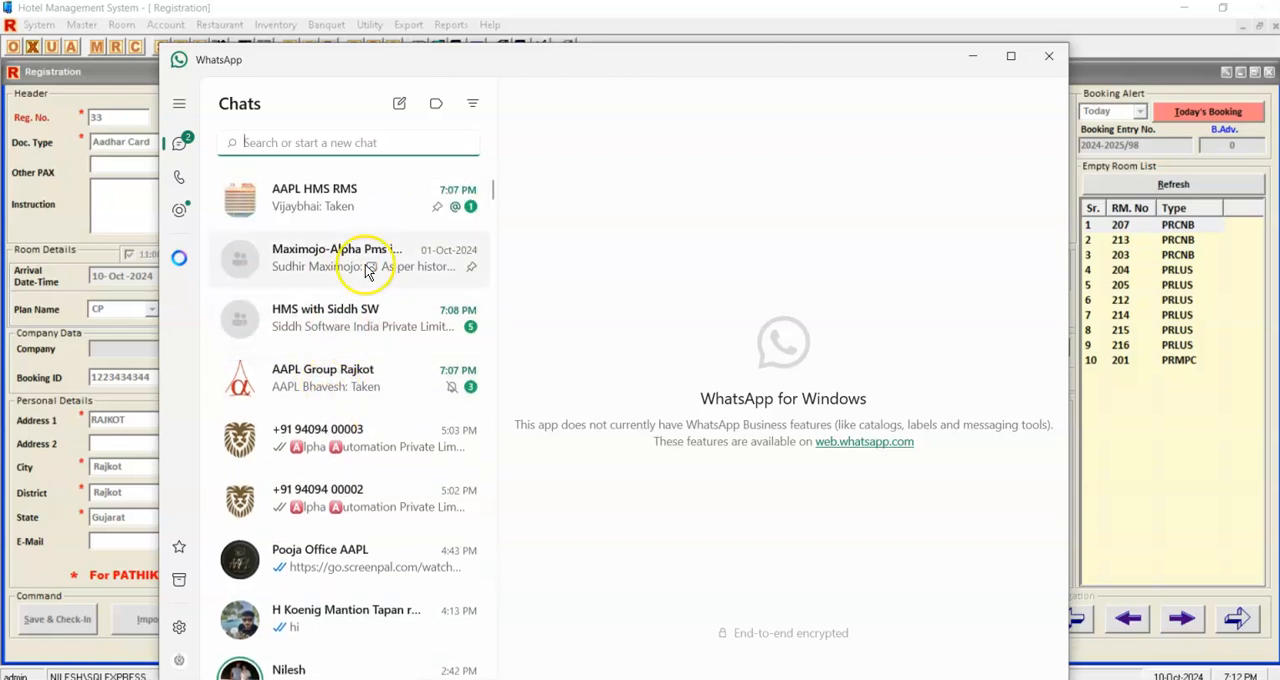
left_click(976, 56)
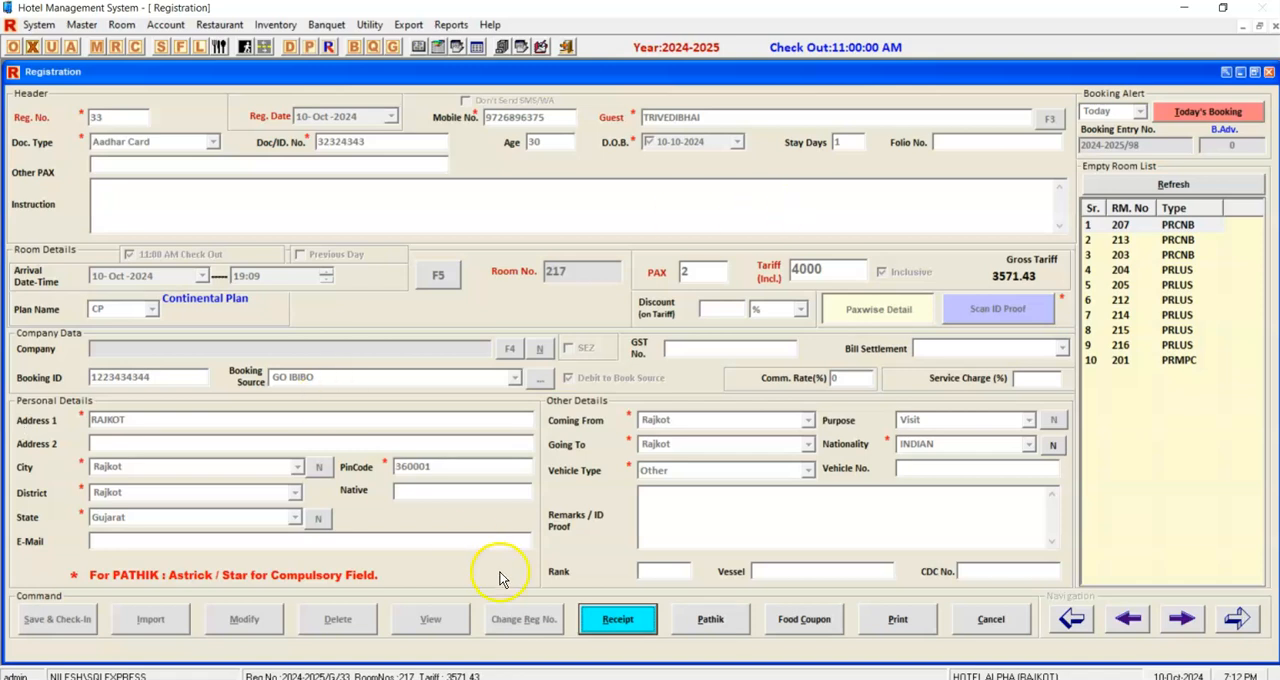
Open the print preview of the guest registration form, review it down to the signature area and close it.
left_click(728, 626)
left_click(895, 634)
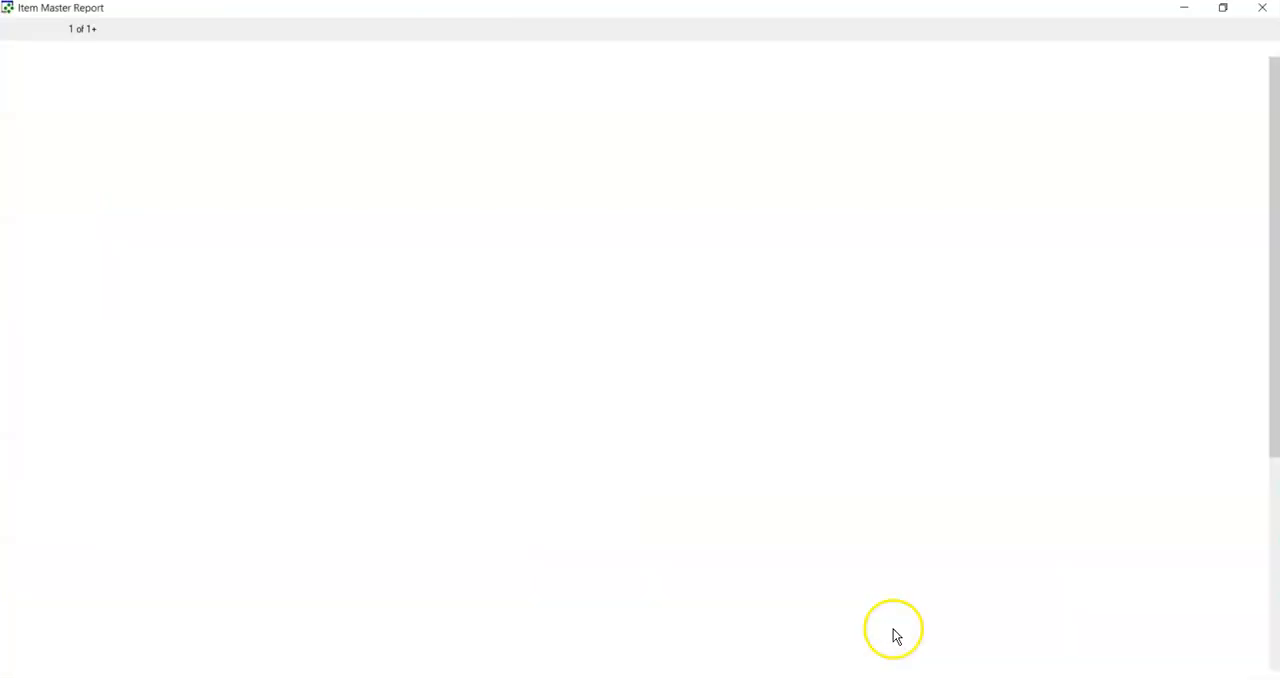
mouse_move(1275, 272)
left_mouse_down()
mouse_move(1270, 500)
mouse_move(1266, 274)
left_mouse_up()
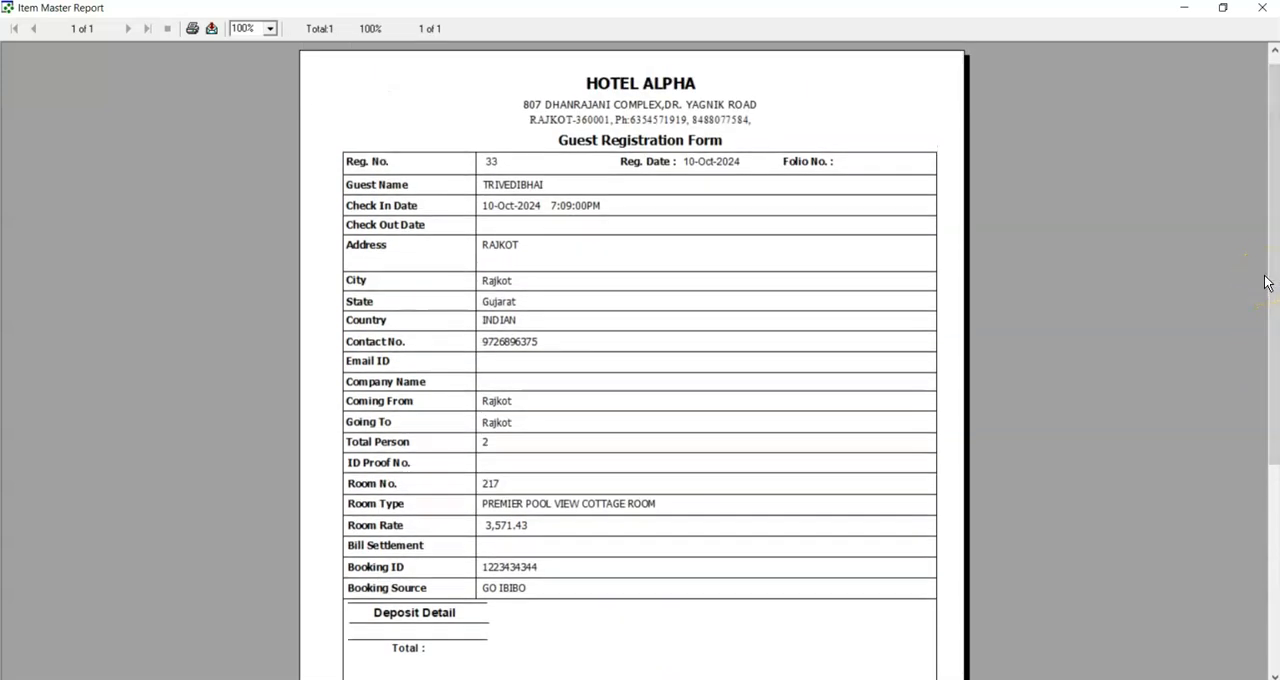
left_click_drag(1273, 303, 1257, 526)
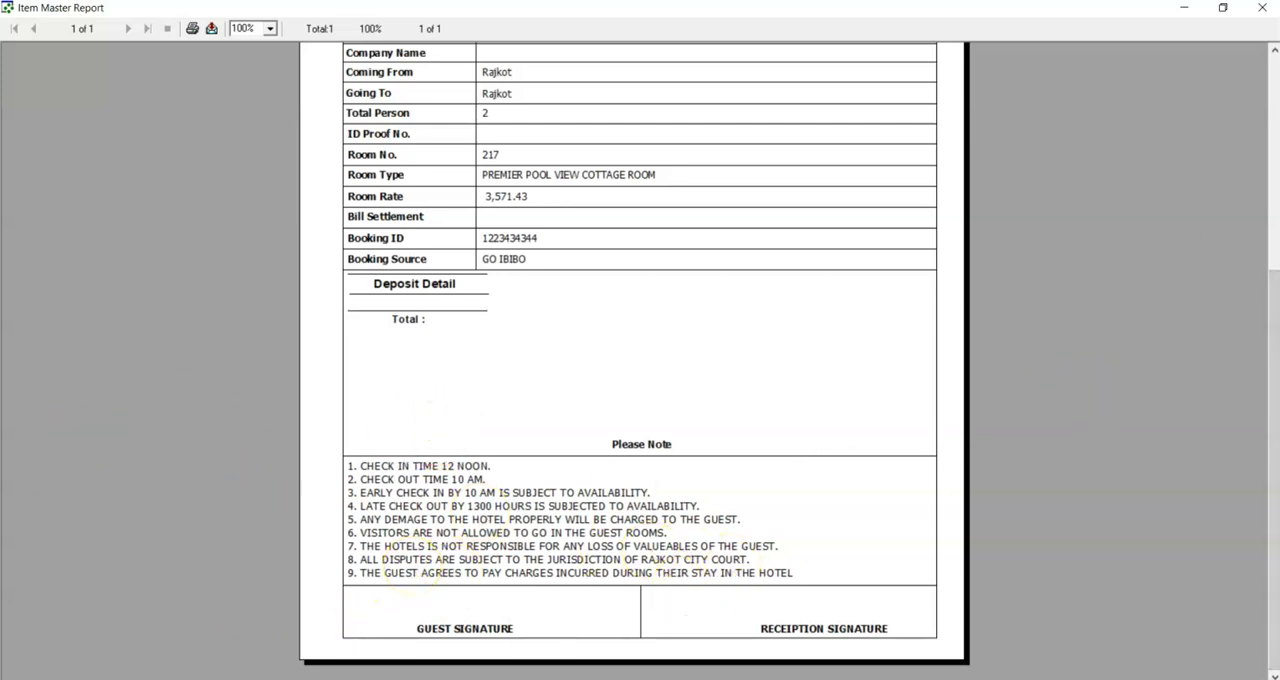
left_click(1260, 12)
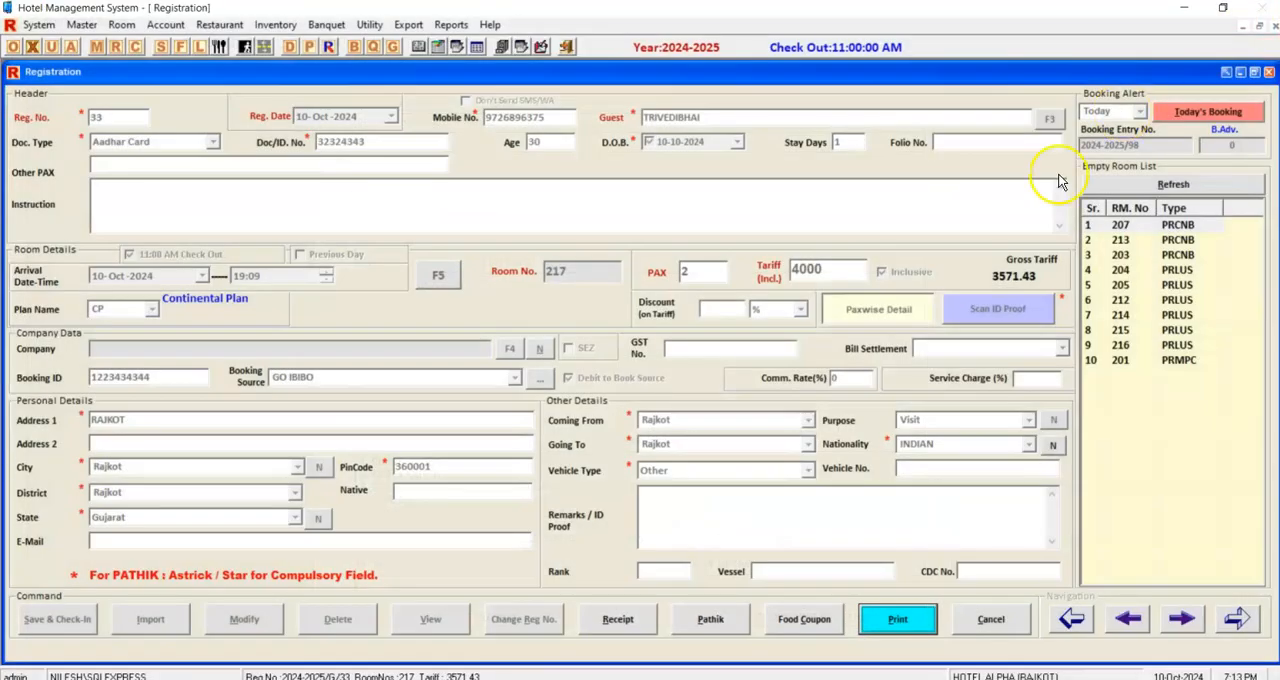
Record a cash room deposit of 2000 for room 217 under the Tariff group.
left_click(631, 622)
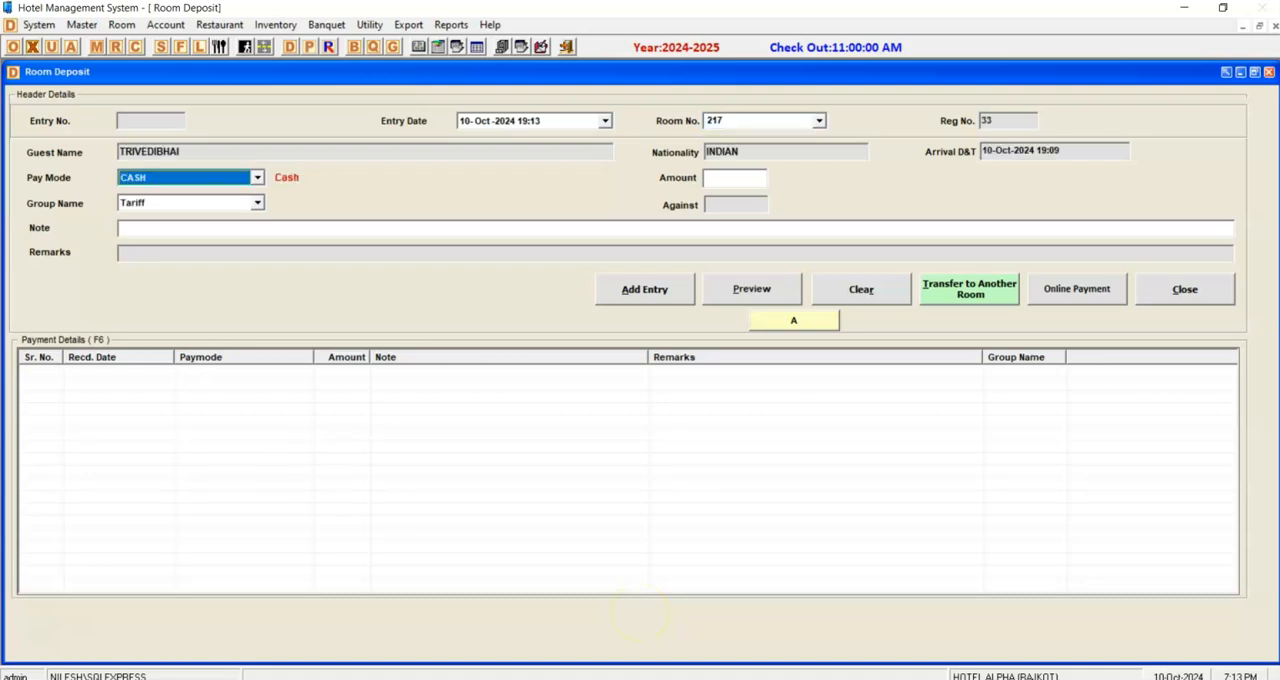
left_click(735, 182)
type("2000")
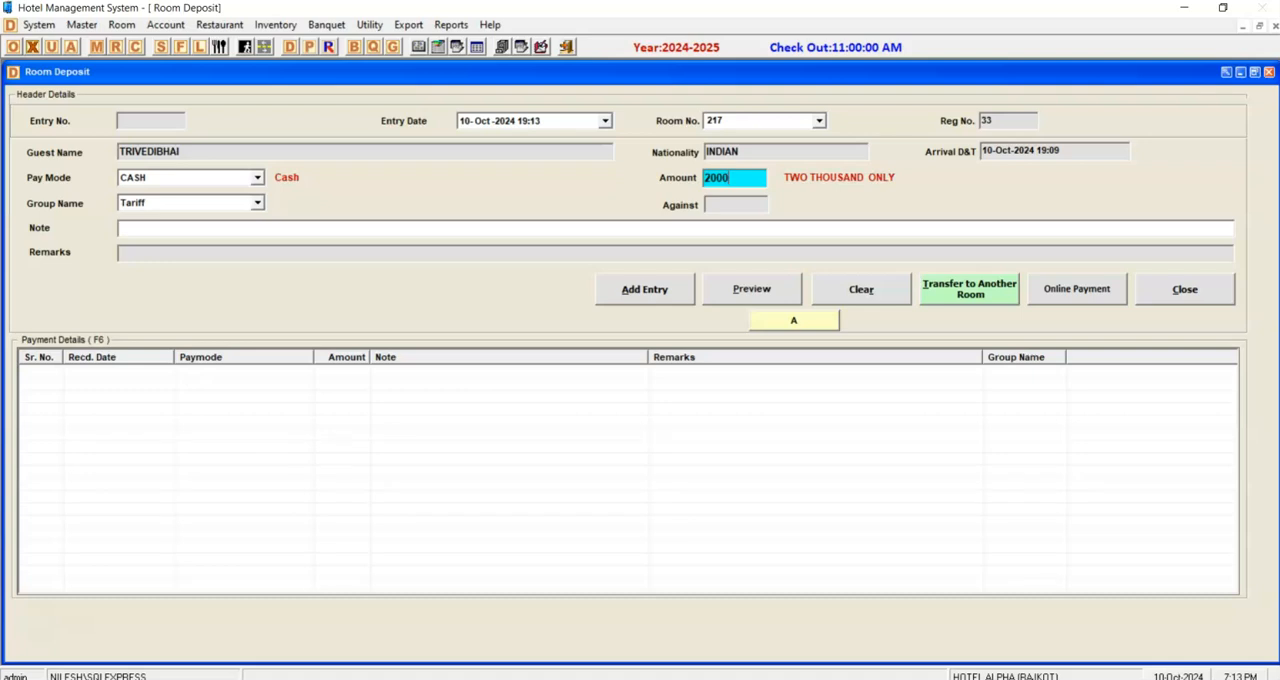
key("Return")
key("Return")
key("Return")
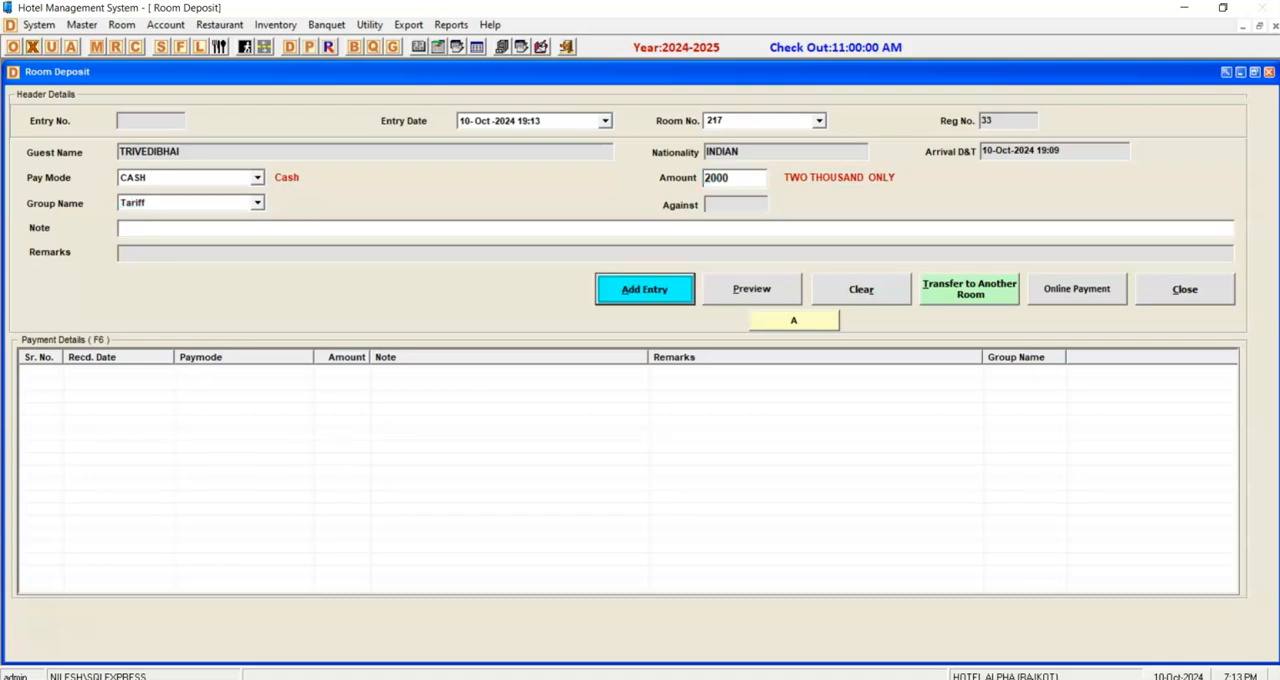
key("Return")
key("Return")
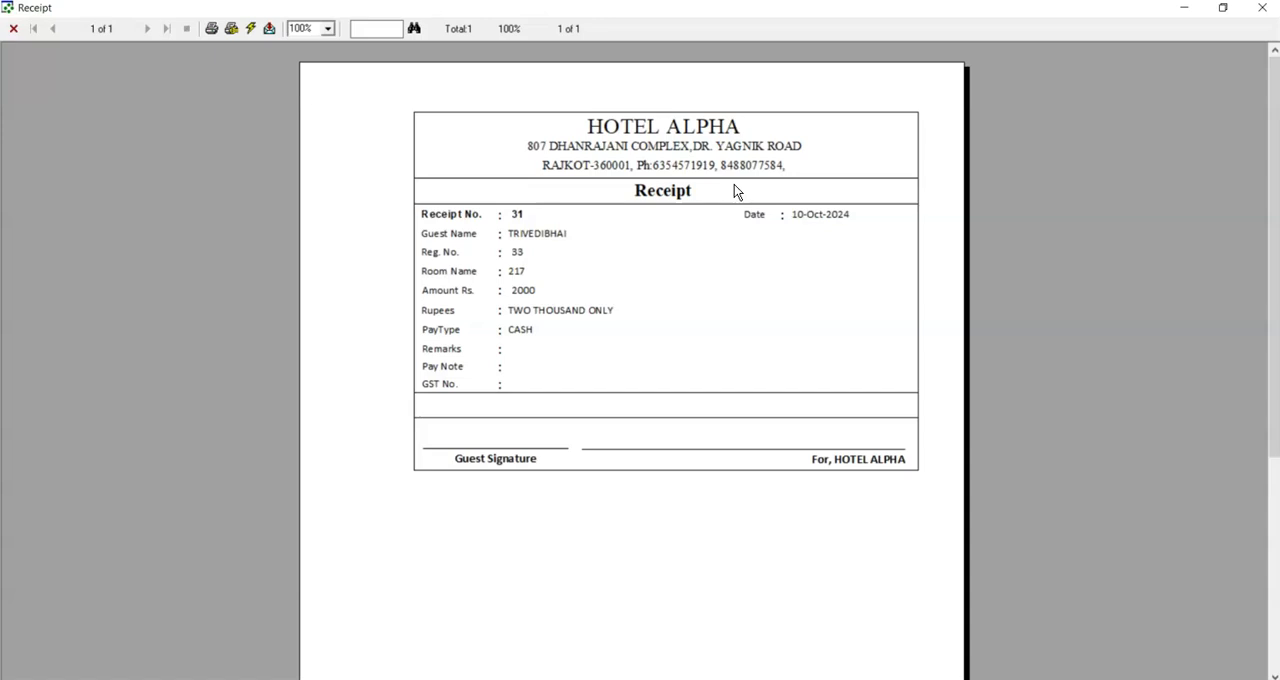
Preview the deposit receipt, then close the receipt and the Room Deposit window.
left_click(1262, 8)
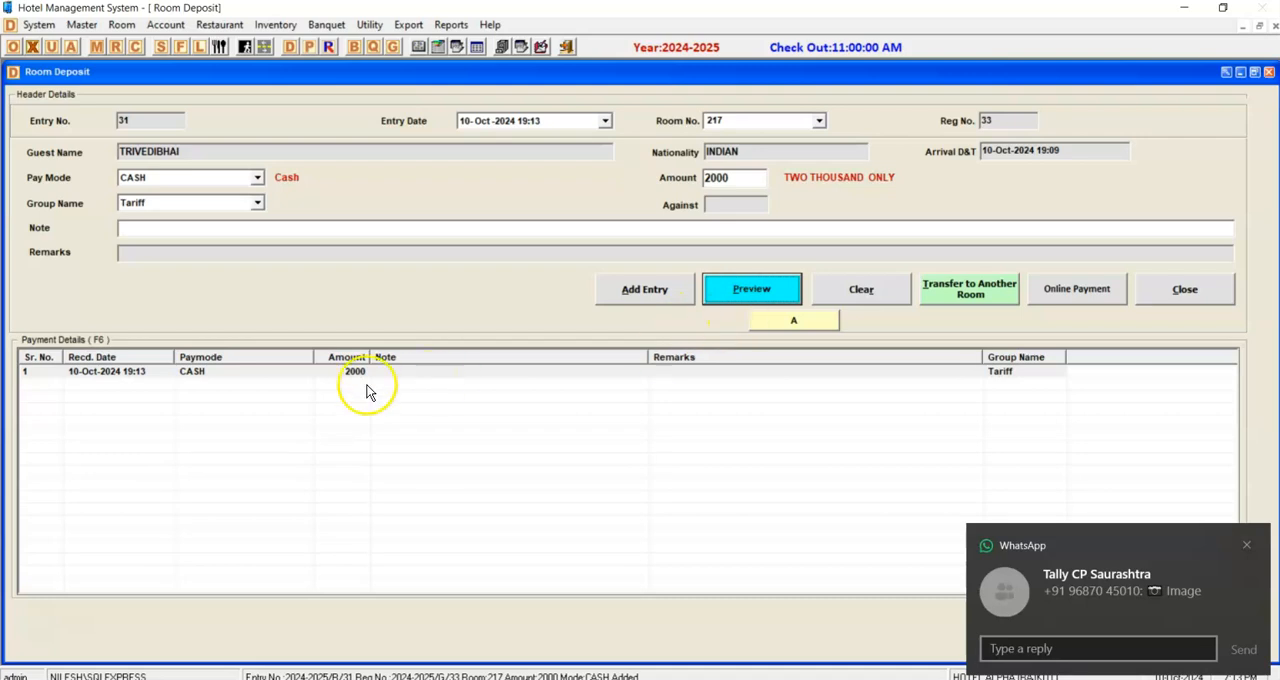
left_click(1191, 289)
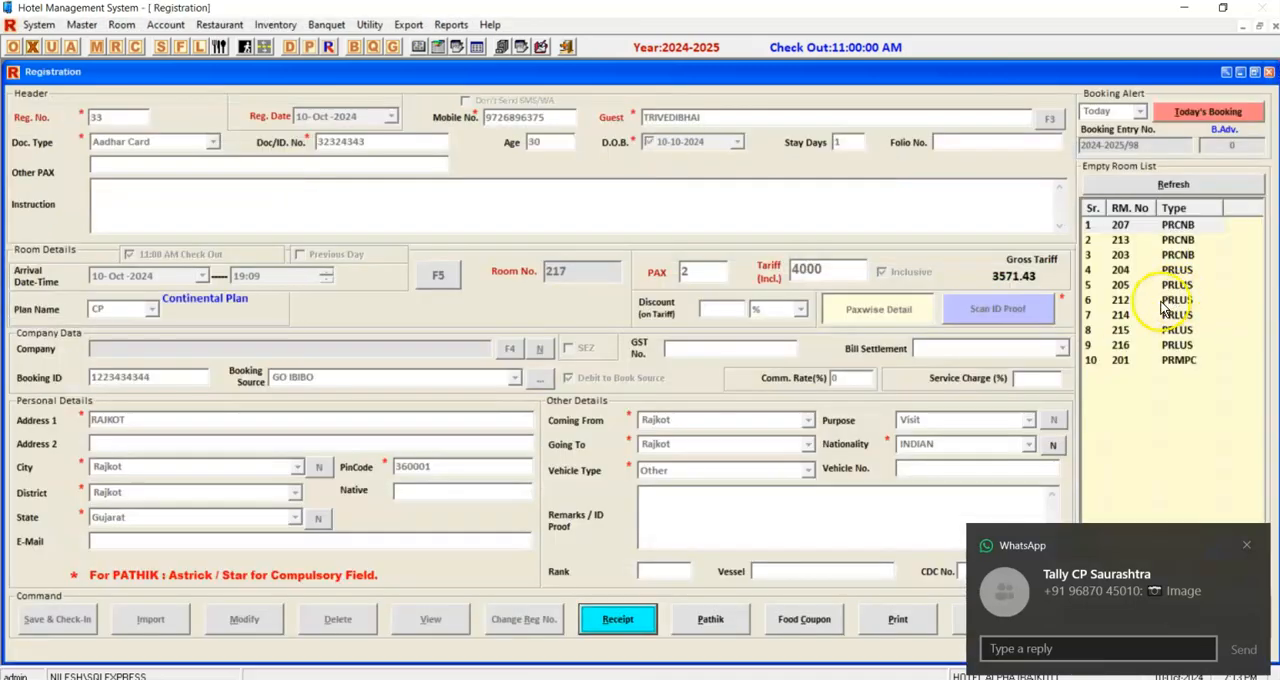
Leave the registration and check room 217's registration number, city, advance and tariff in the occupancy chart.
key("Escape")
key("Escape")
left_click(769, 237)
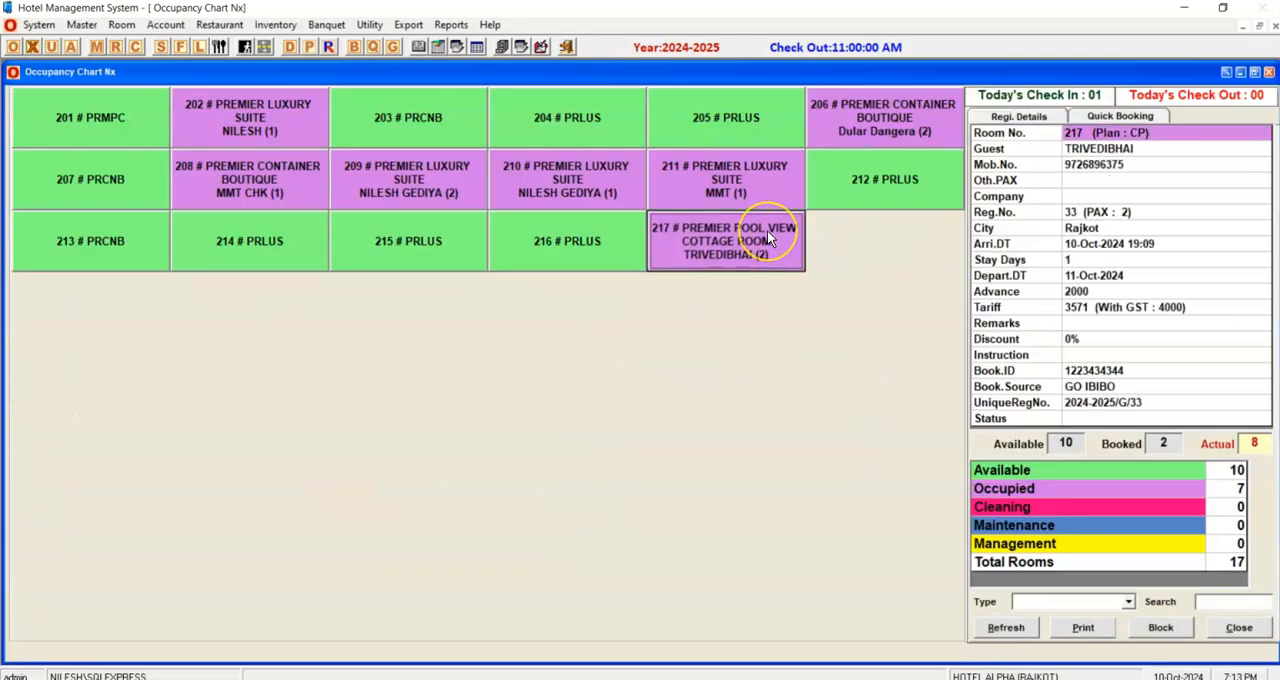
left_click(1082, 212)
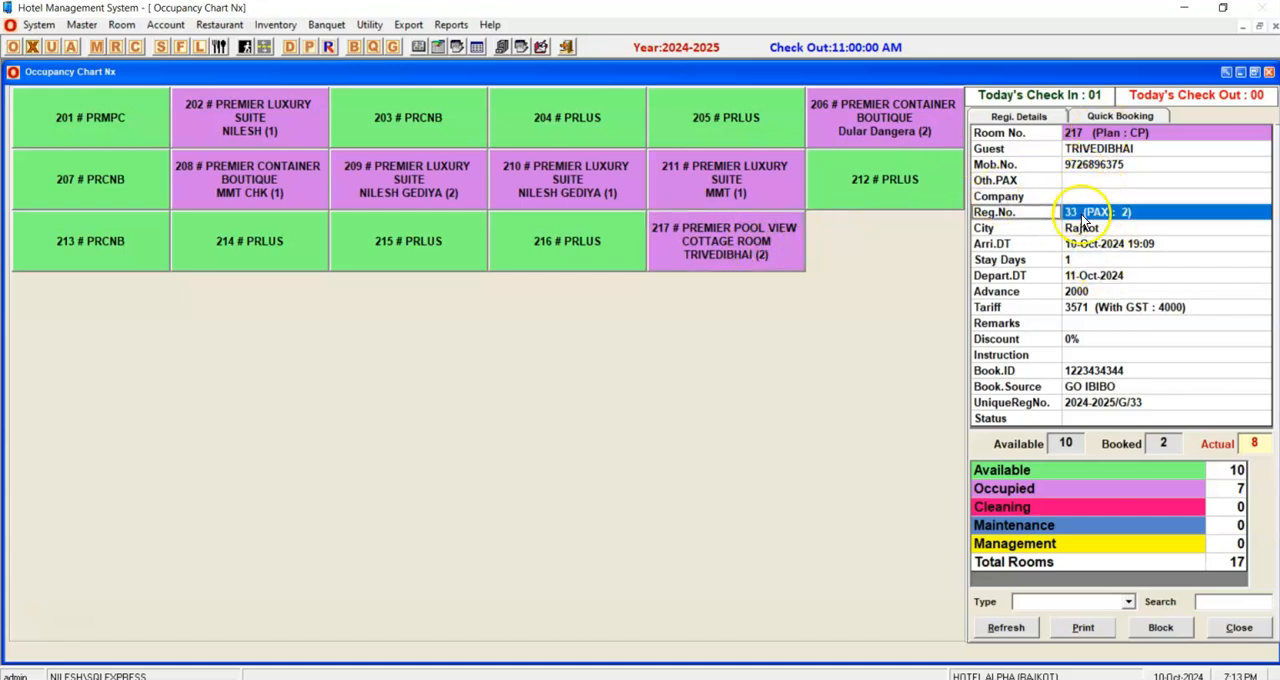
left_click(1087, 230)
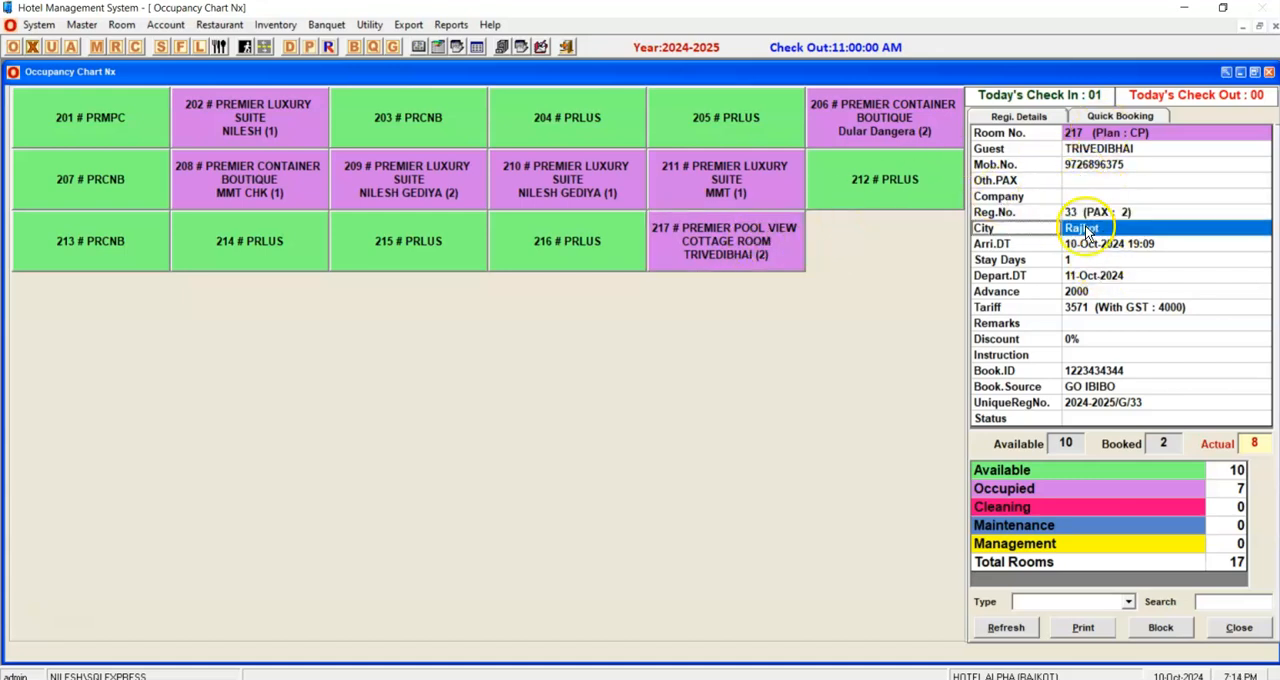
left_click(1092, 292)
left_click(1096, 308)
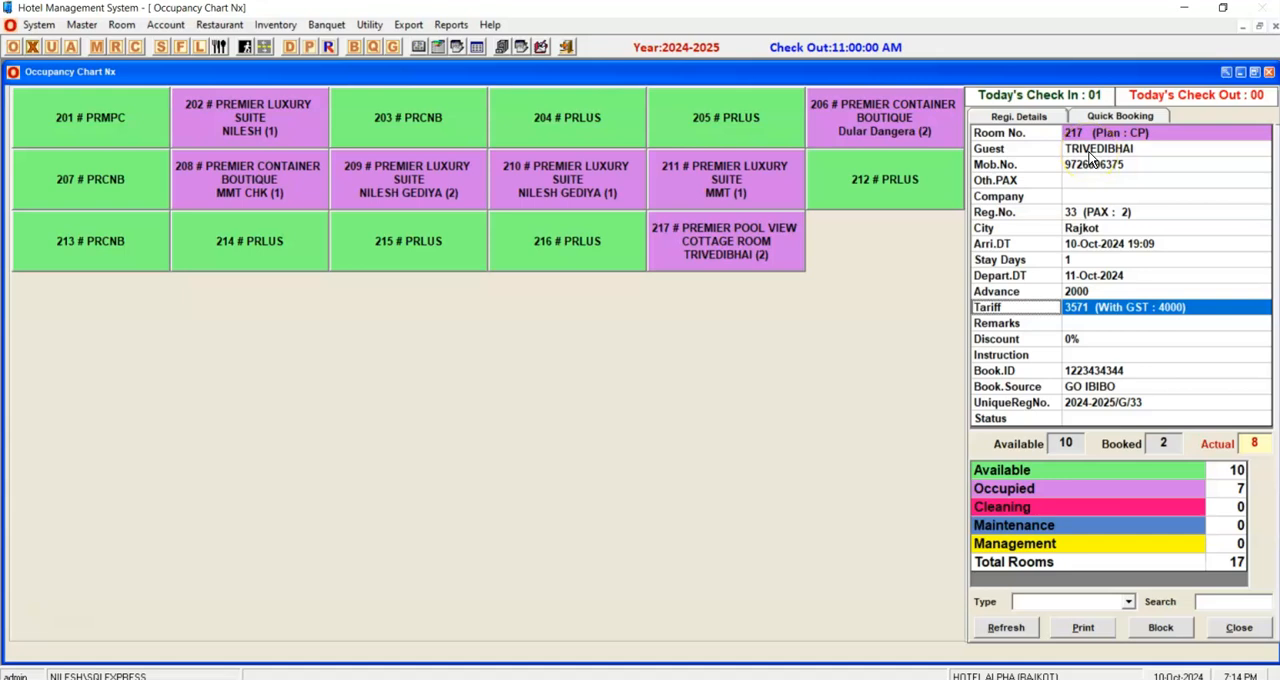
Start a food bill for room 217 from the occupancy chart and add TEA (MILK / GREEN/ BLACK) with quantity 2.
right_click(697, 232)
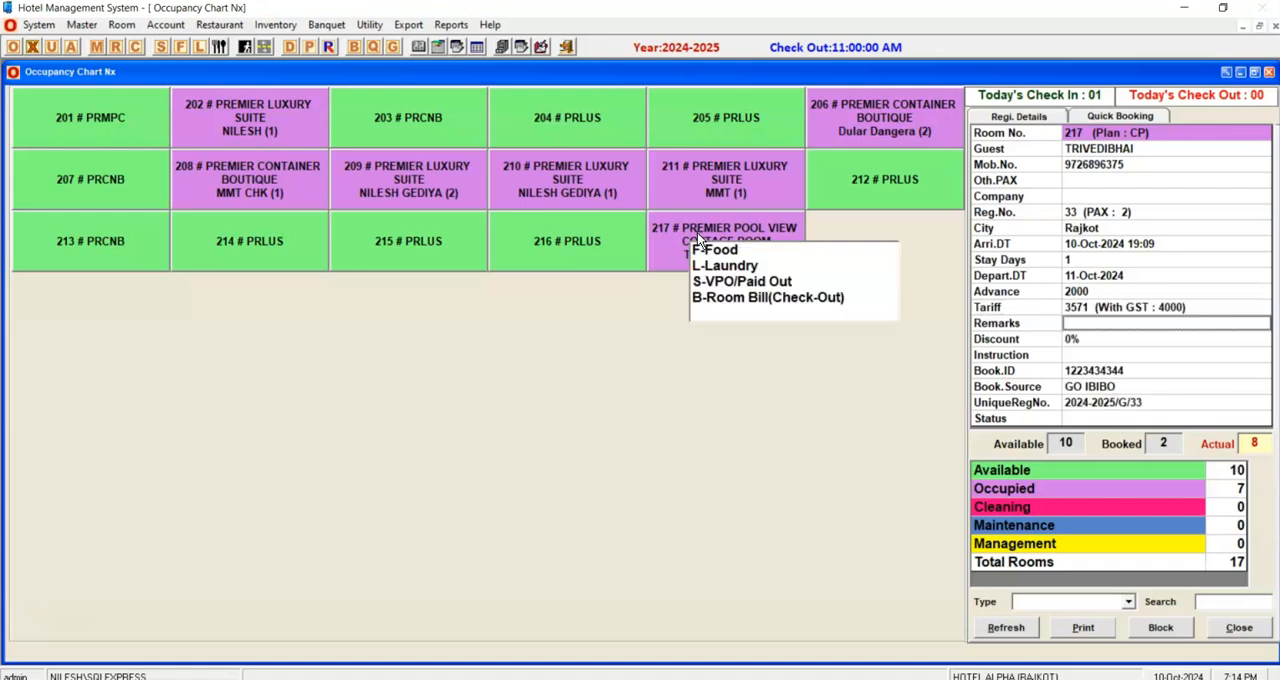
left_click(722, 249)
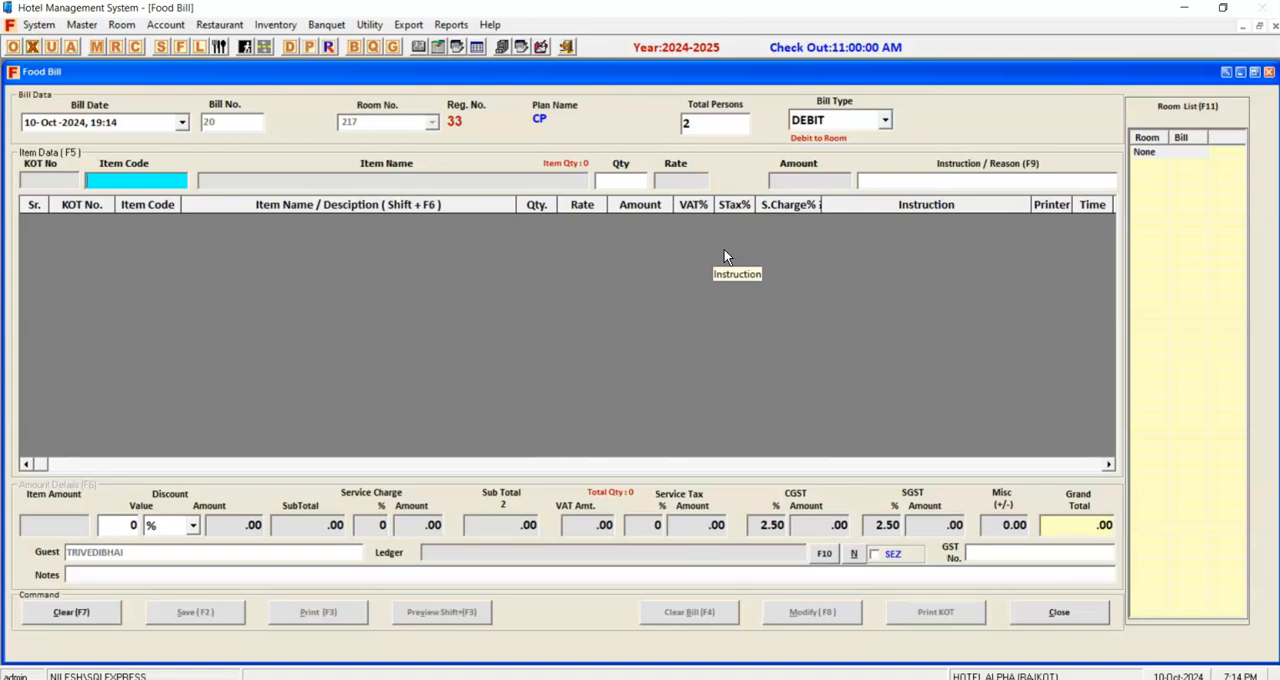
type("TEA")
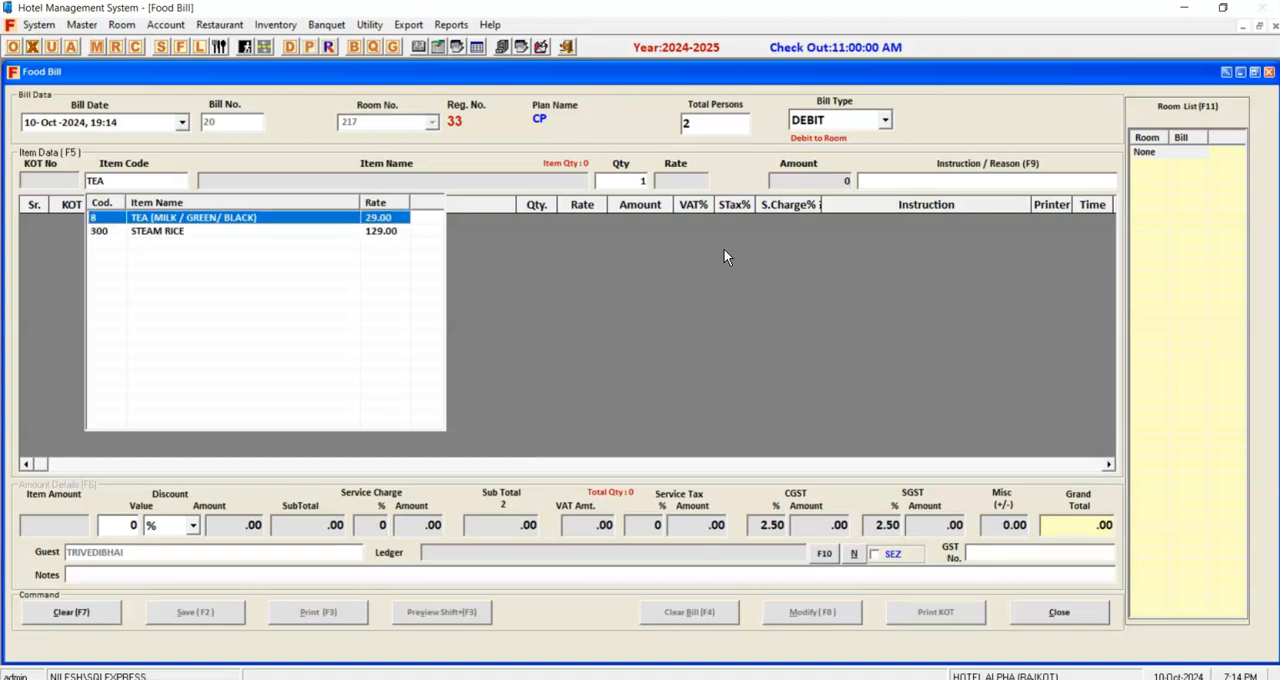
key("Return")
type("2")
key("Return")
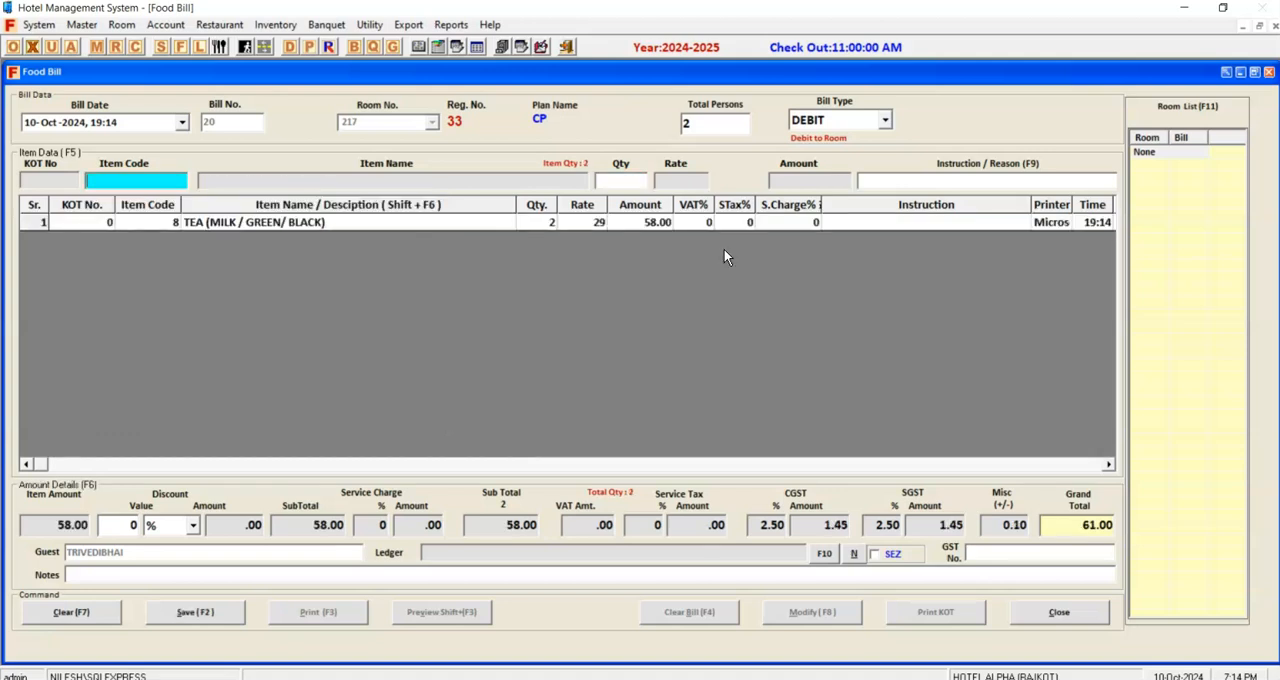
Add one COFFEE and one SANDWICH (VEG / GRILLED / TOAST) to the food bill.
type("COF")
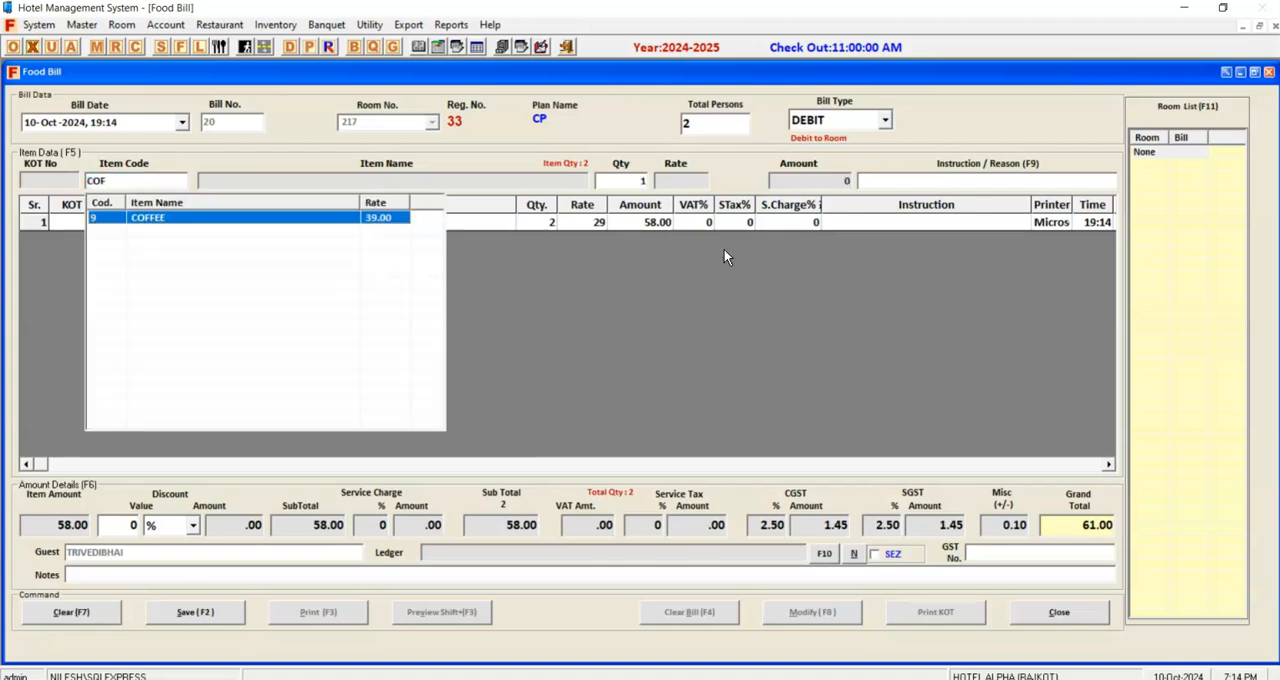
key("Return")
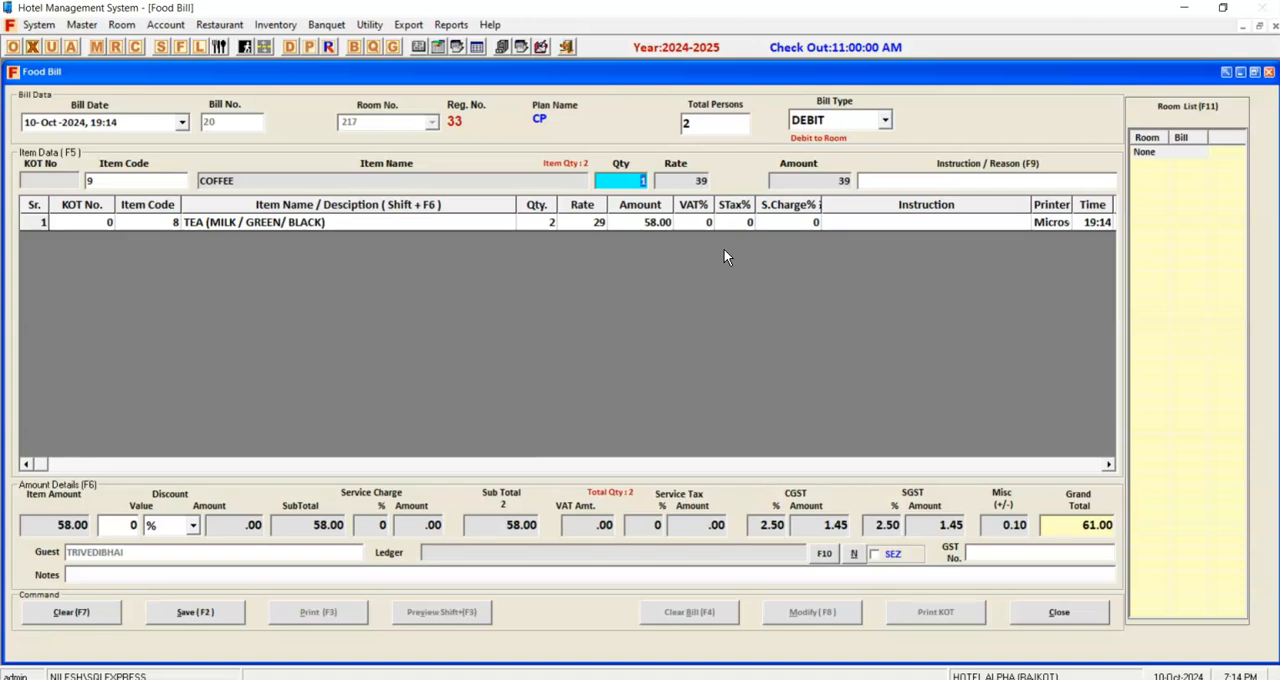
key("Return")
type("SAND")
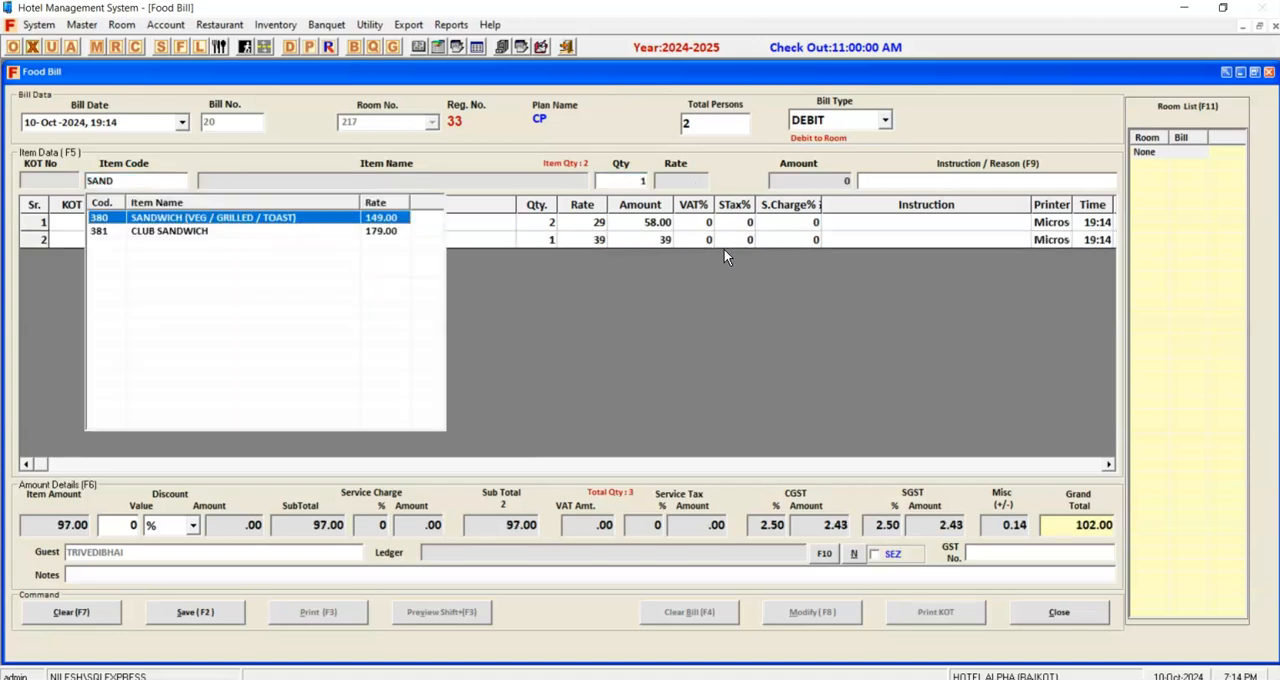
key("Return")
key("Return")
Check the food bill's items and CGST rate, then save the bill and dismiss the message.
left_click(323, 240)
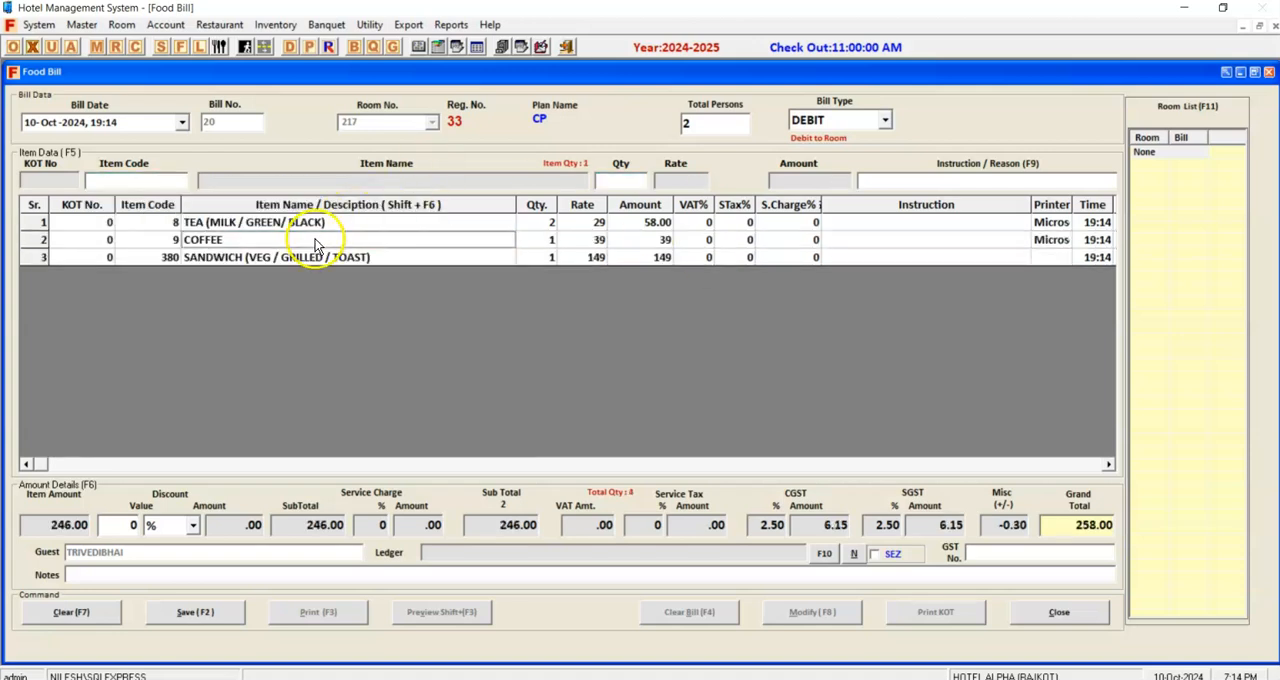
left_click(762, 524)
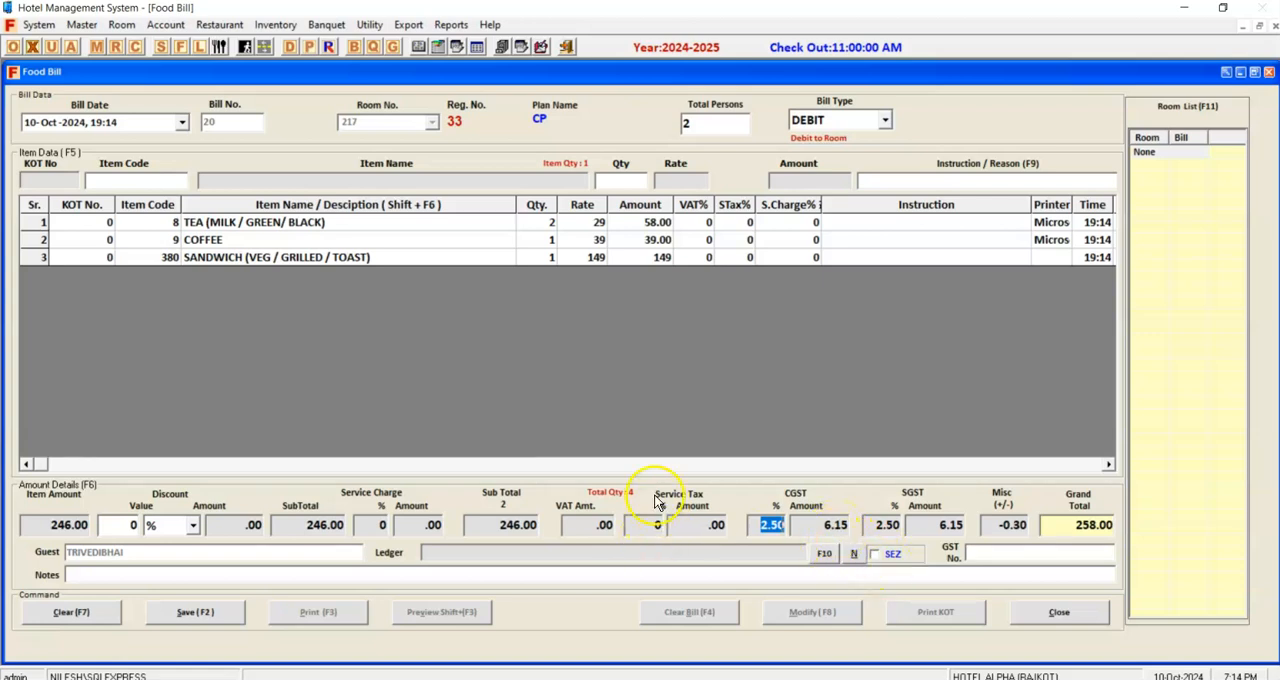
left_click(203, 615)
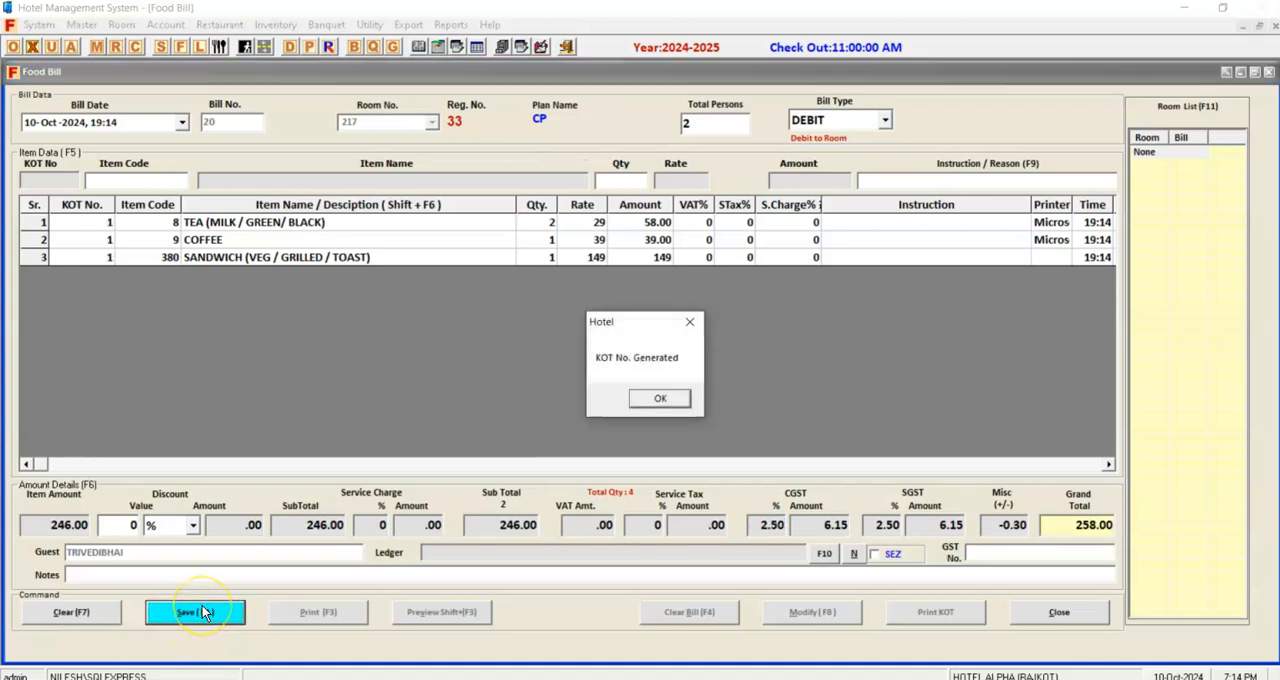
key("Return")
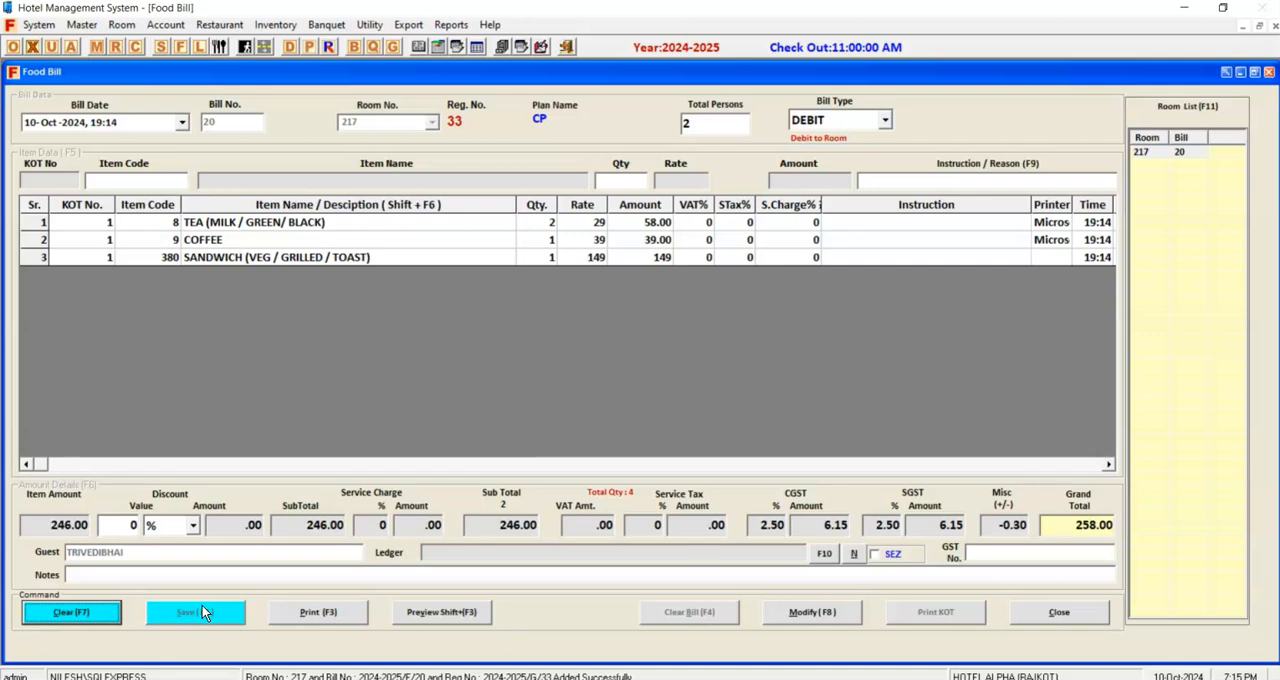
Clear the food bill form and recall the saved bill by room number 217.
key("F7")
type("217")
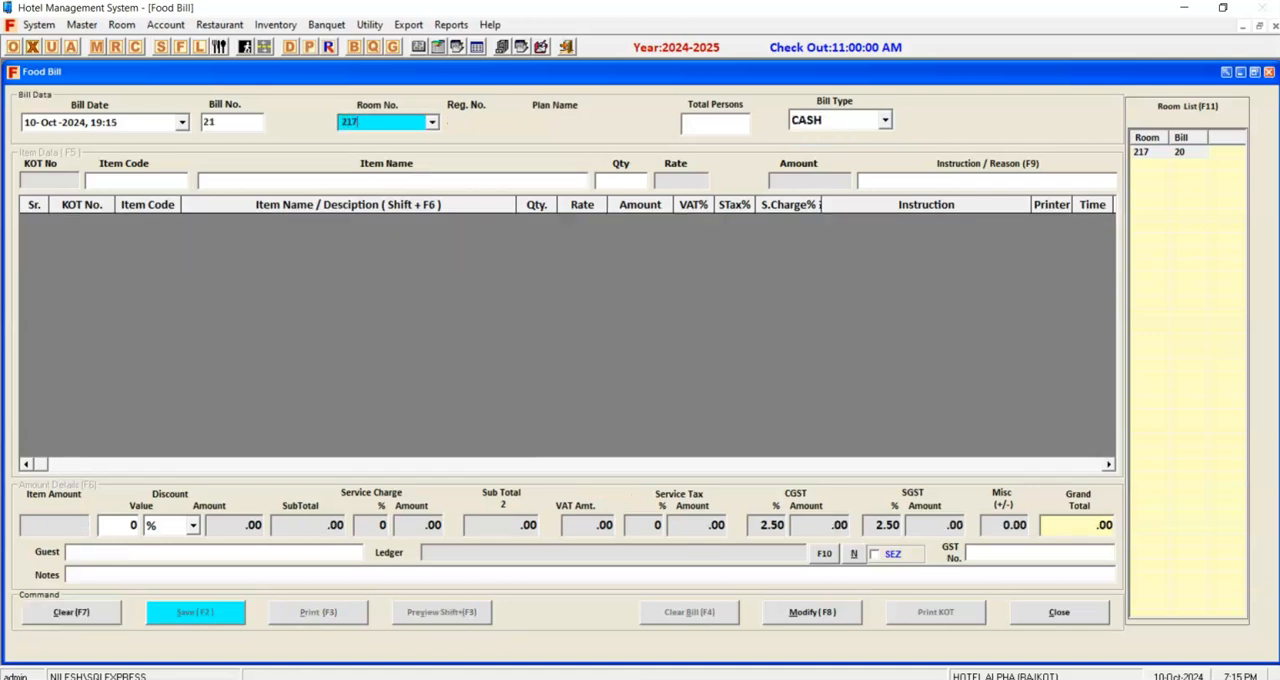
key("Return")
Print room 217's food bill to a PDF named FOOD on the Desktop, then clear the form.
left_click(240, 611)
left_click(290, 611)
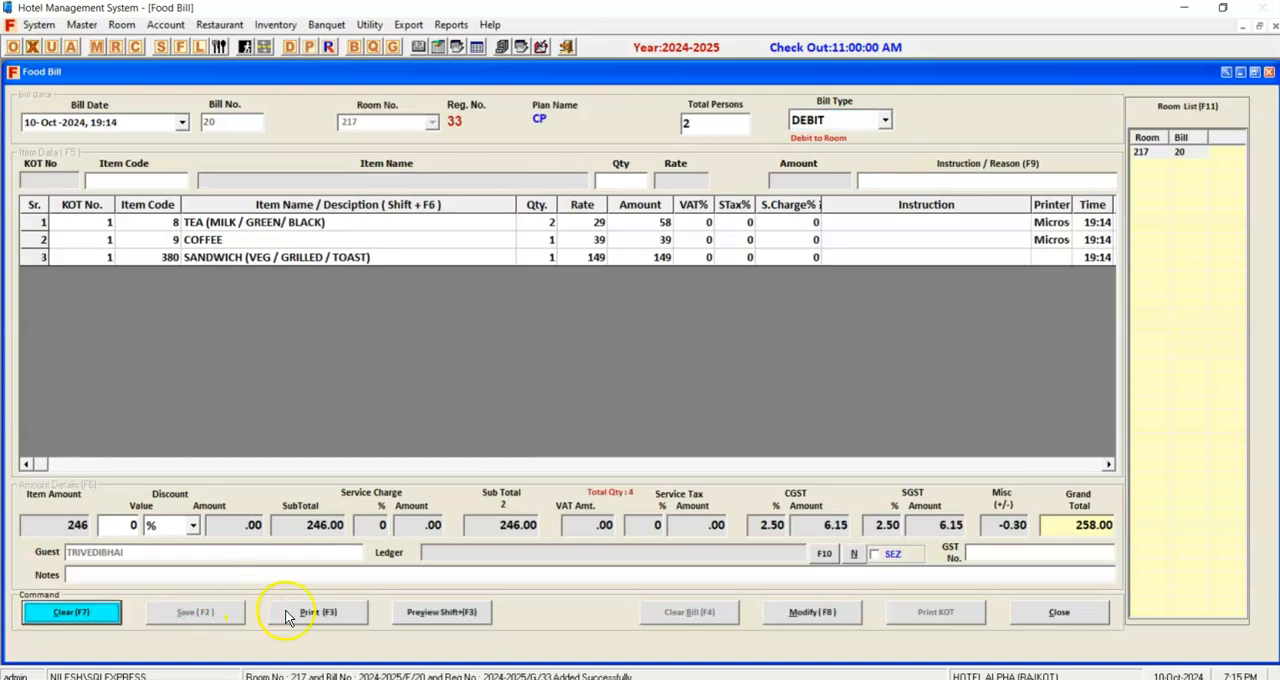
key("Return")
key("Return")
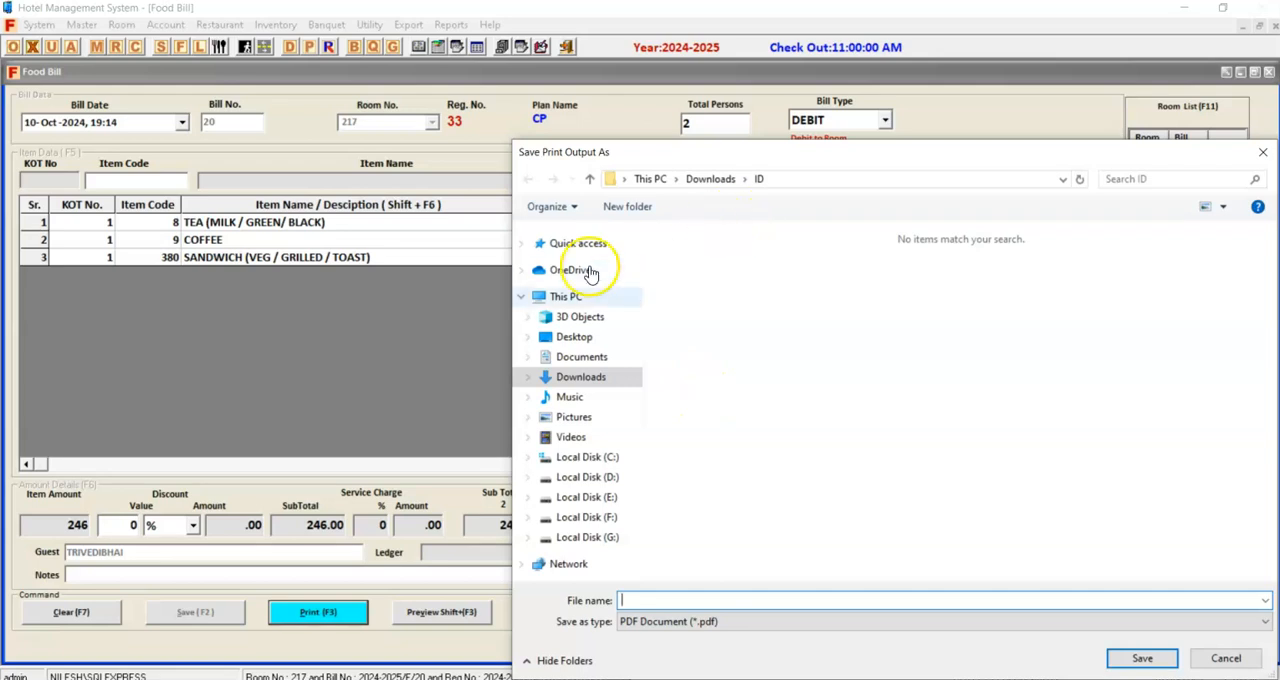
left_click(573, 340)
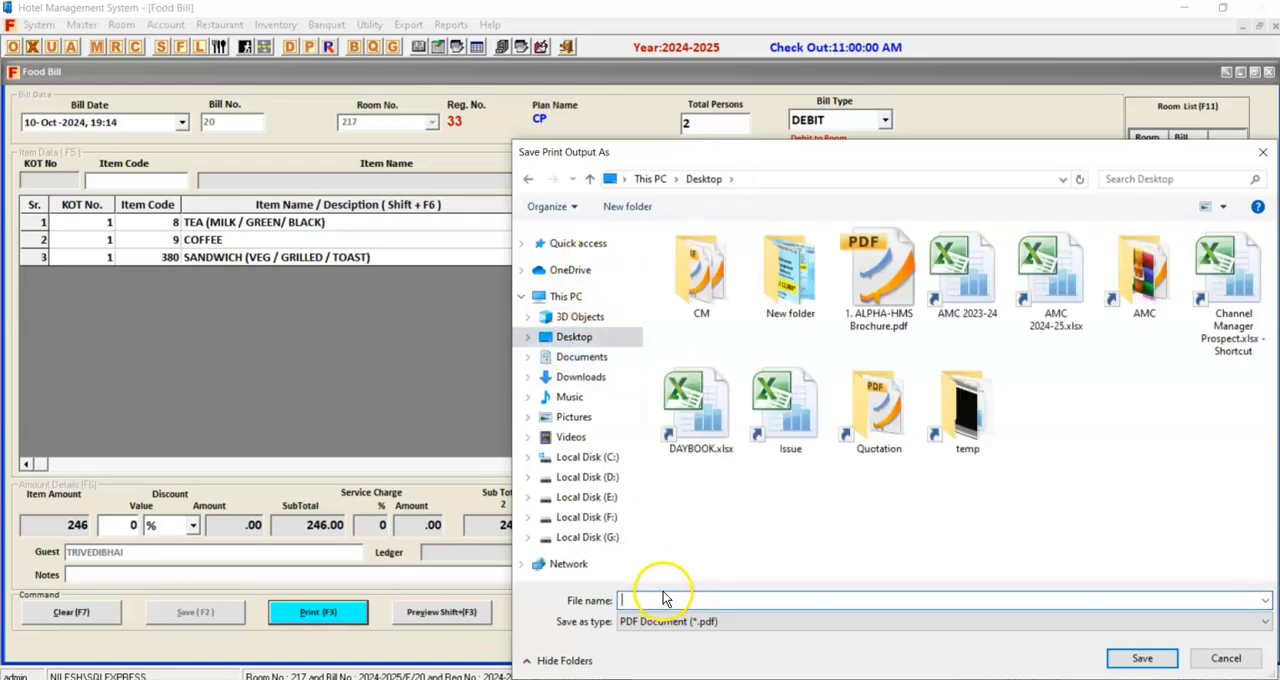
type("FOOD")
key("Return")
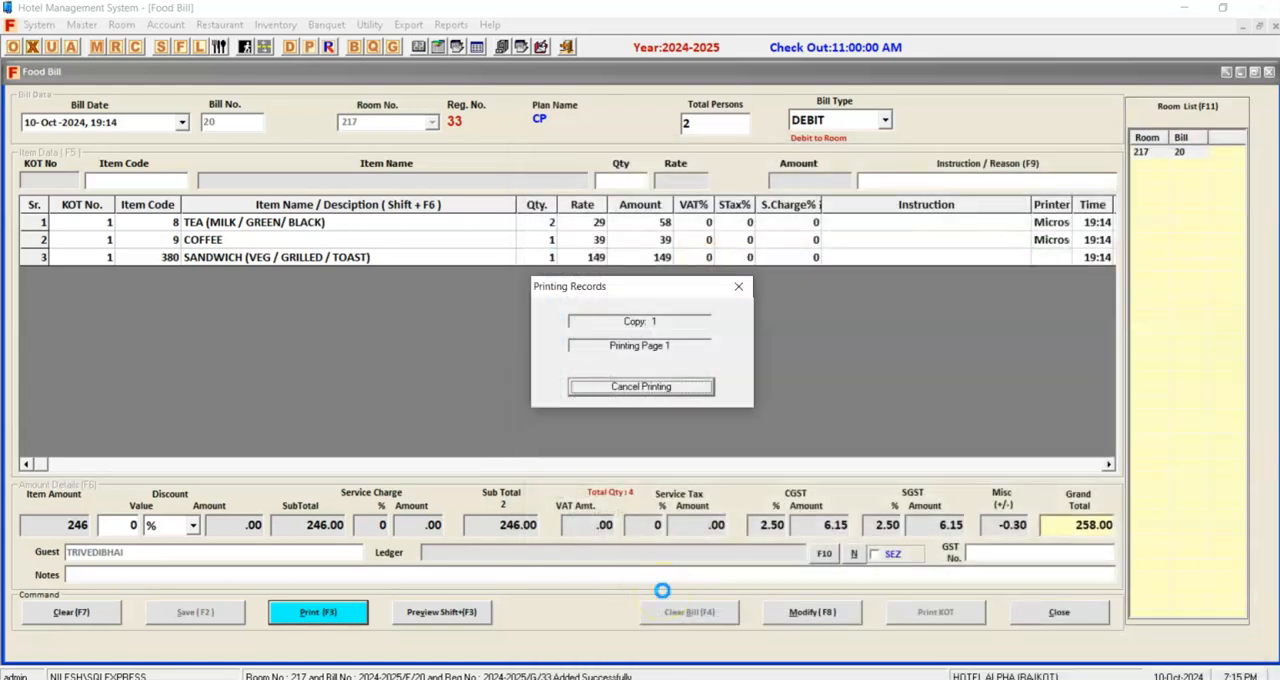
left_click(112, 612)
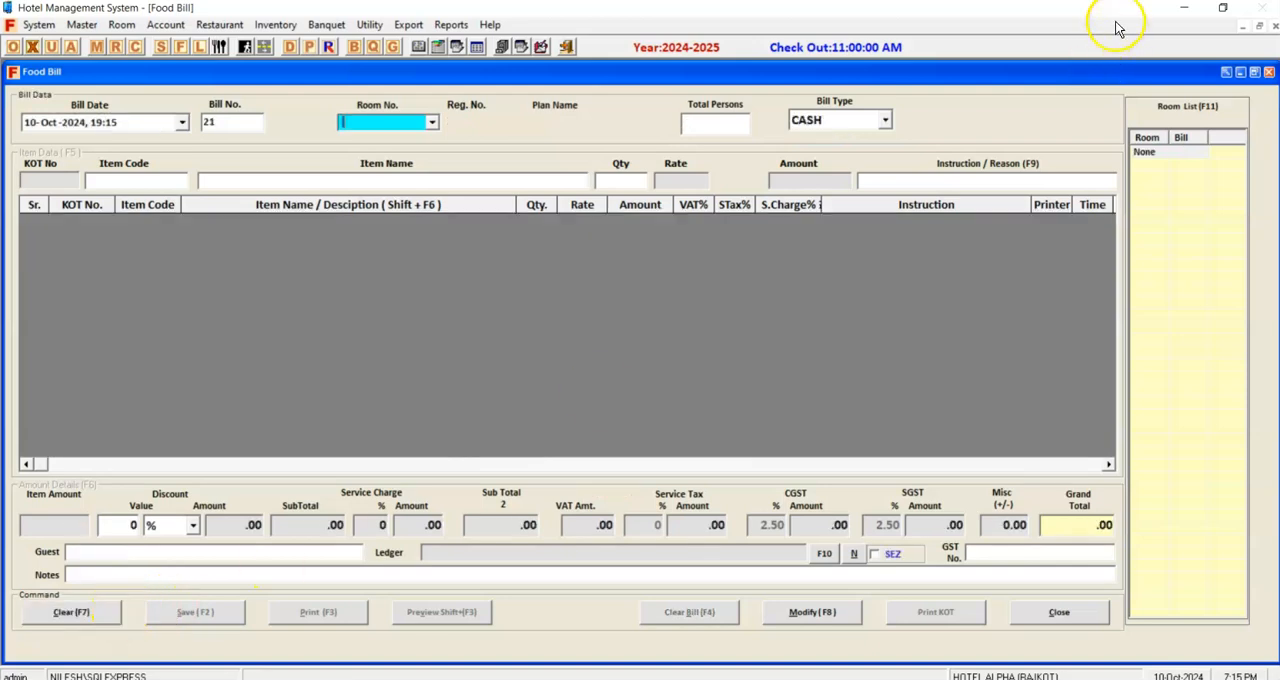
Minimize the hotel software, open FOOD.pdf from the desktop, review the room service bill's items and totals, and close it.
left_click(1185, 15)
left_click(1266, 14)
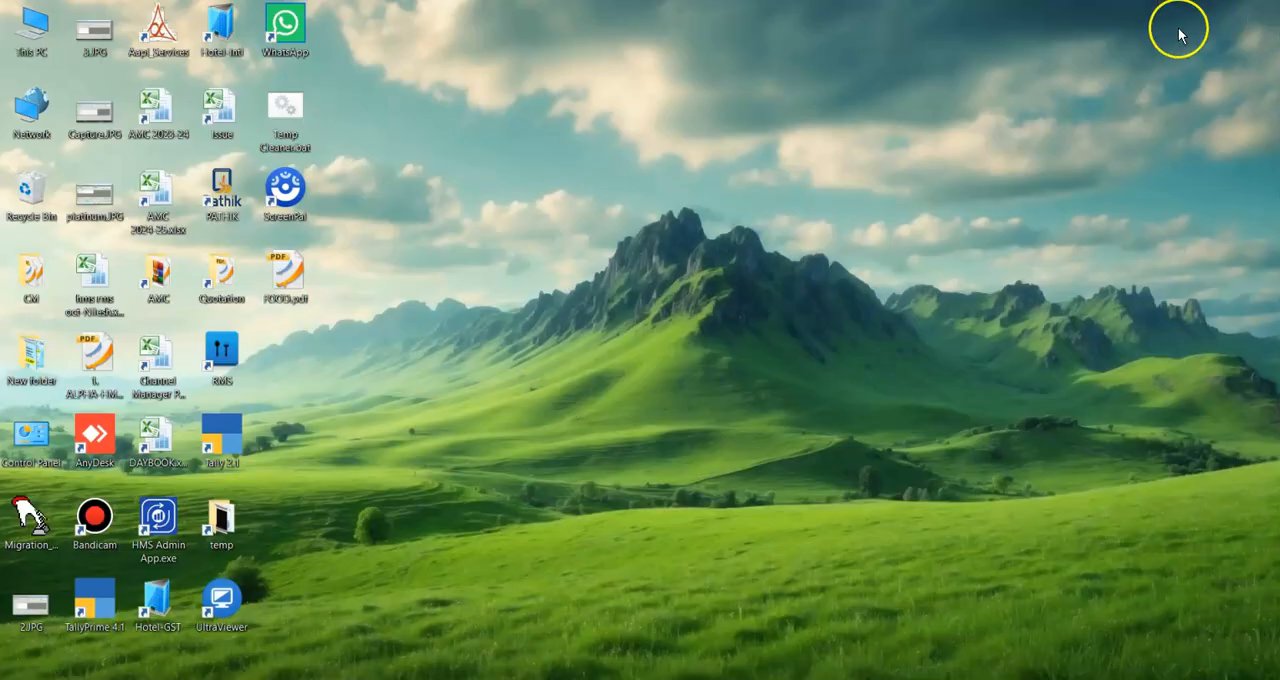
double_click(271, 274)
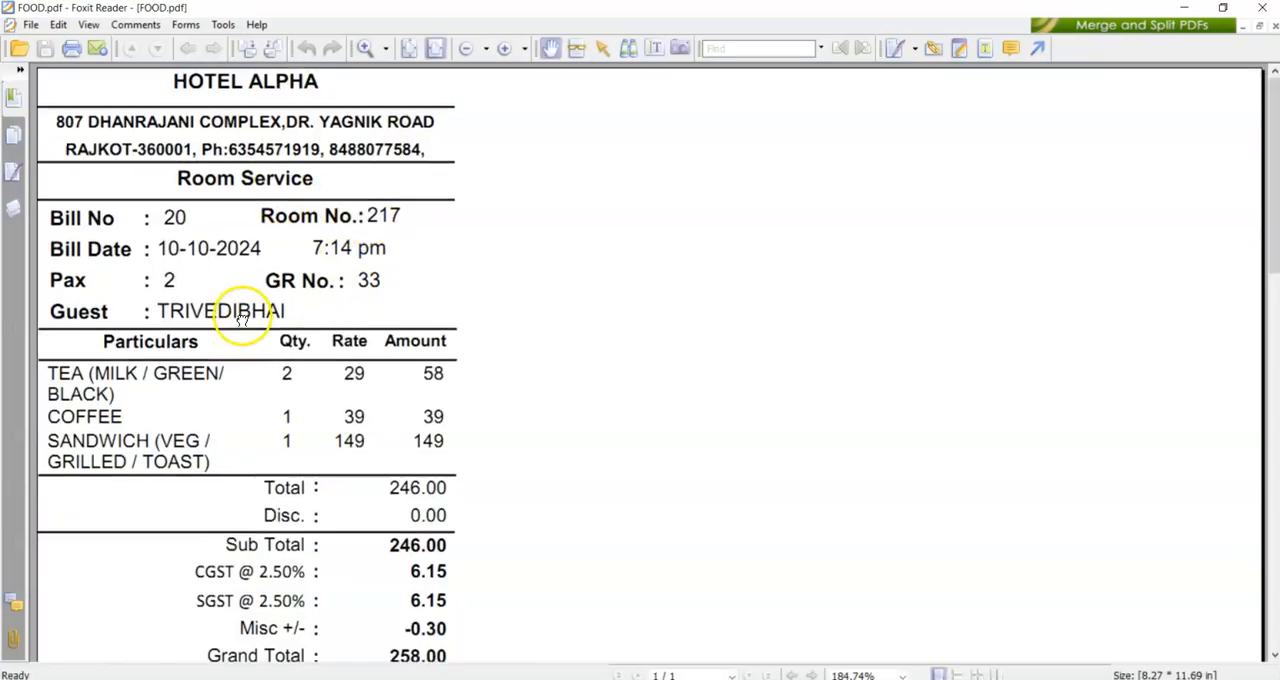
scroll(242, 287, "down", 2)
scroll(241, 340, "down", 3)
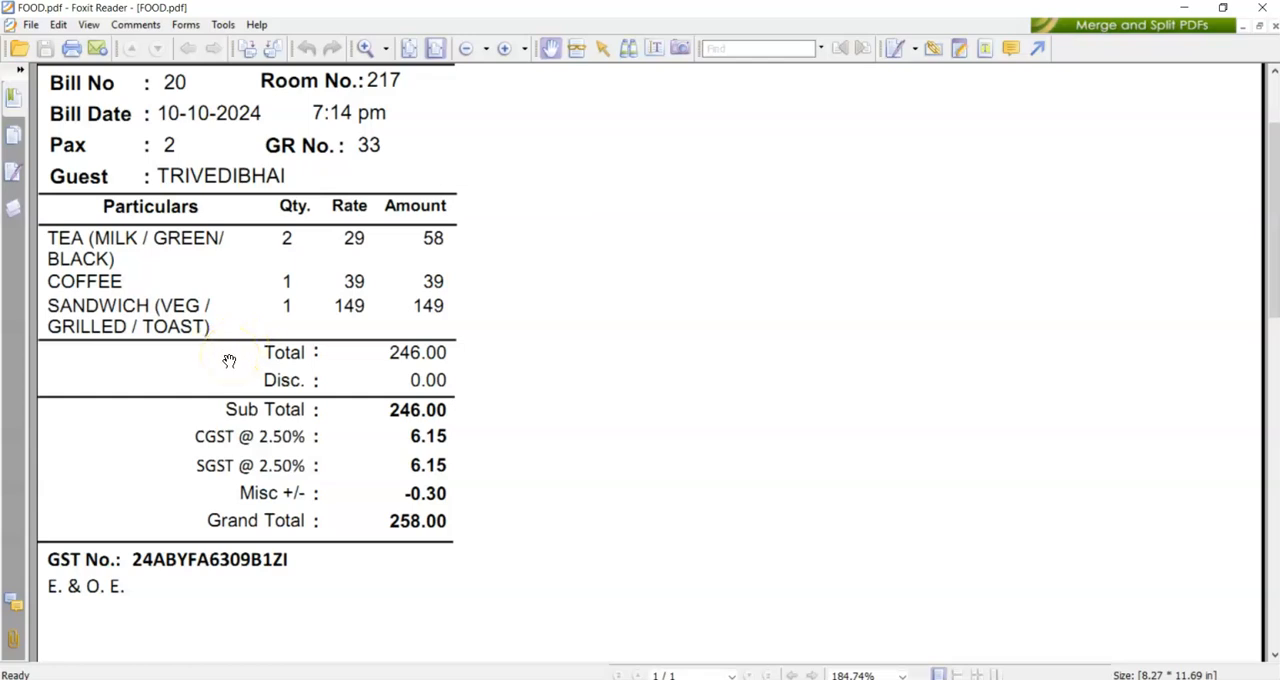
scroll(279, 390, "up", 3)
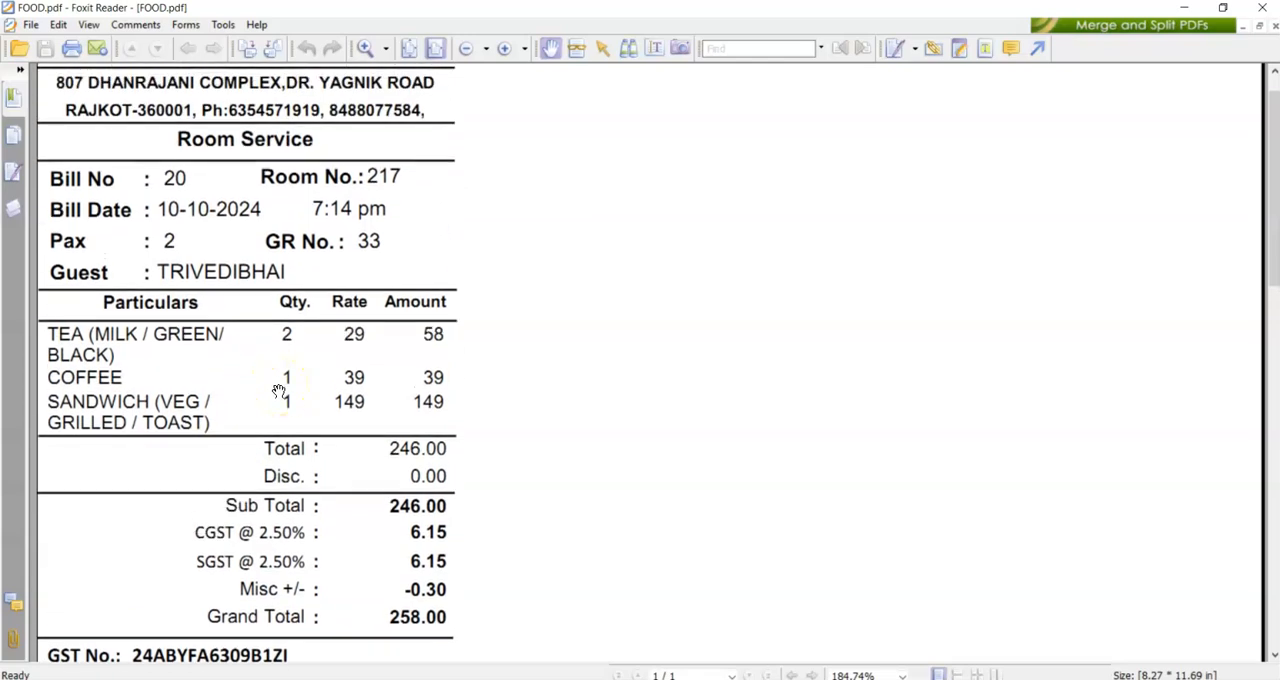
scroll(284, 391, "up", 1)
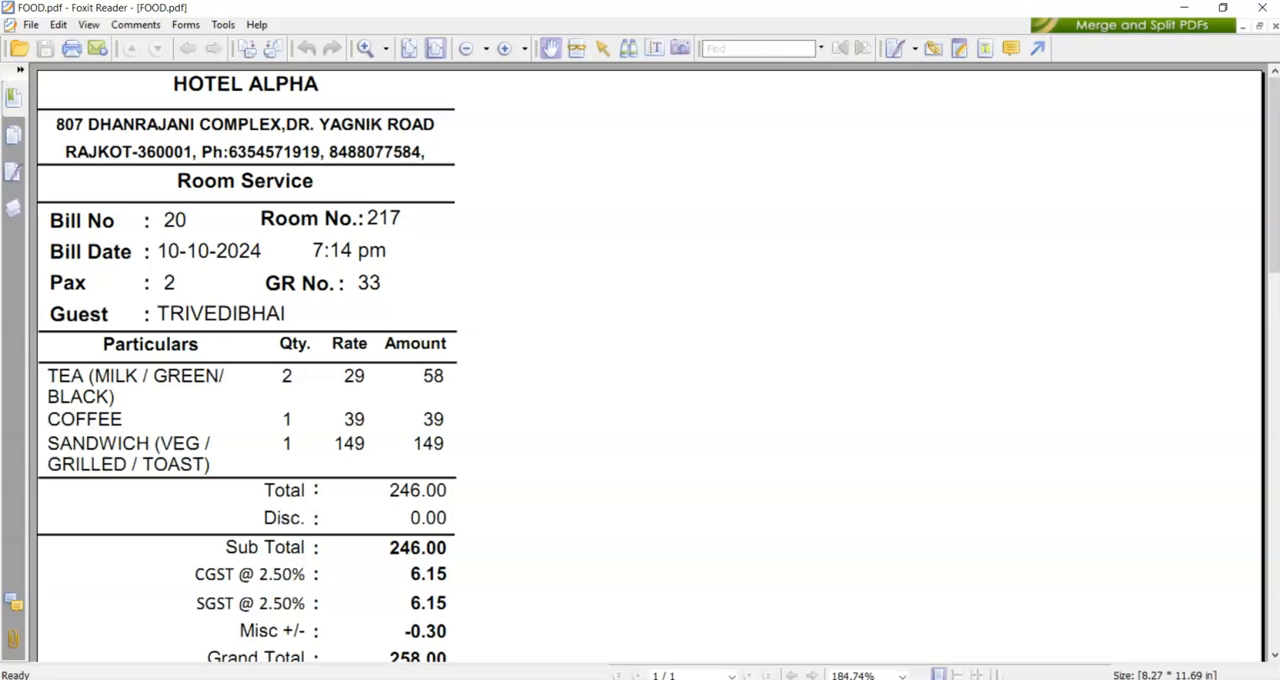
left_click(1268, 12)
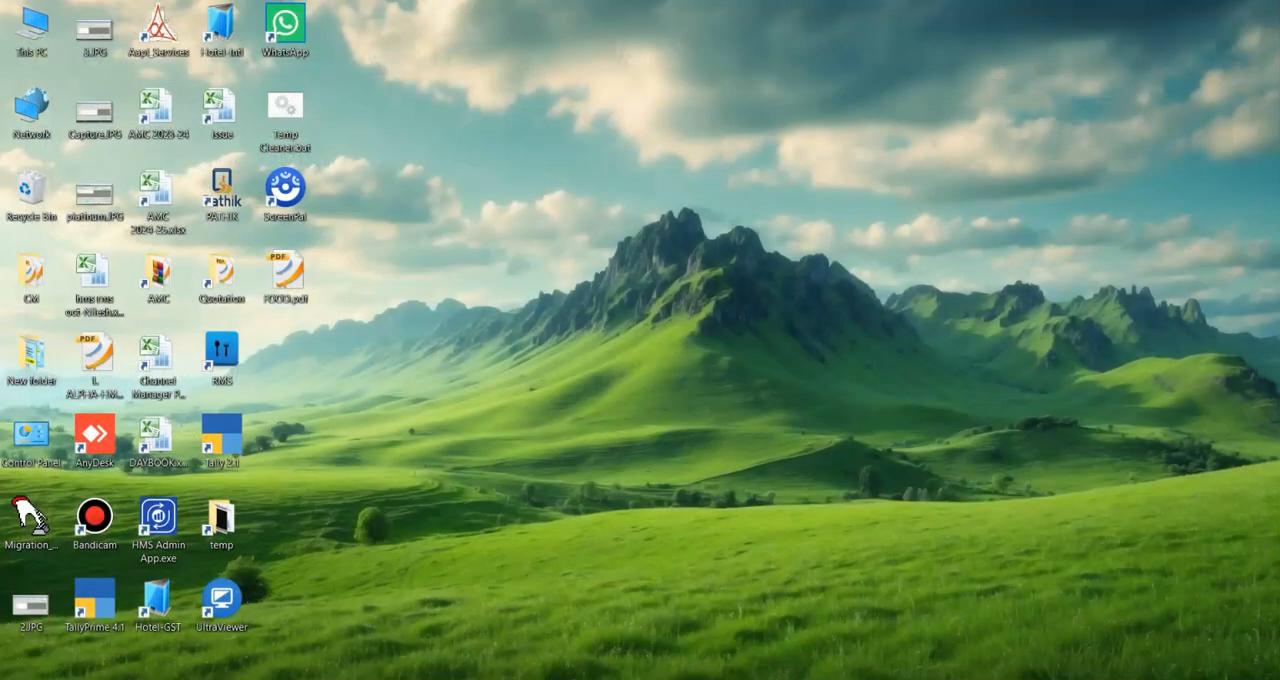
Return to the hotel software's occupancy chart and open a laundry bill for room 217.
left_click(786, 672)
left_click(1076, 620)
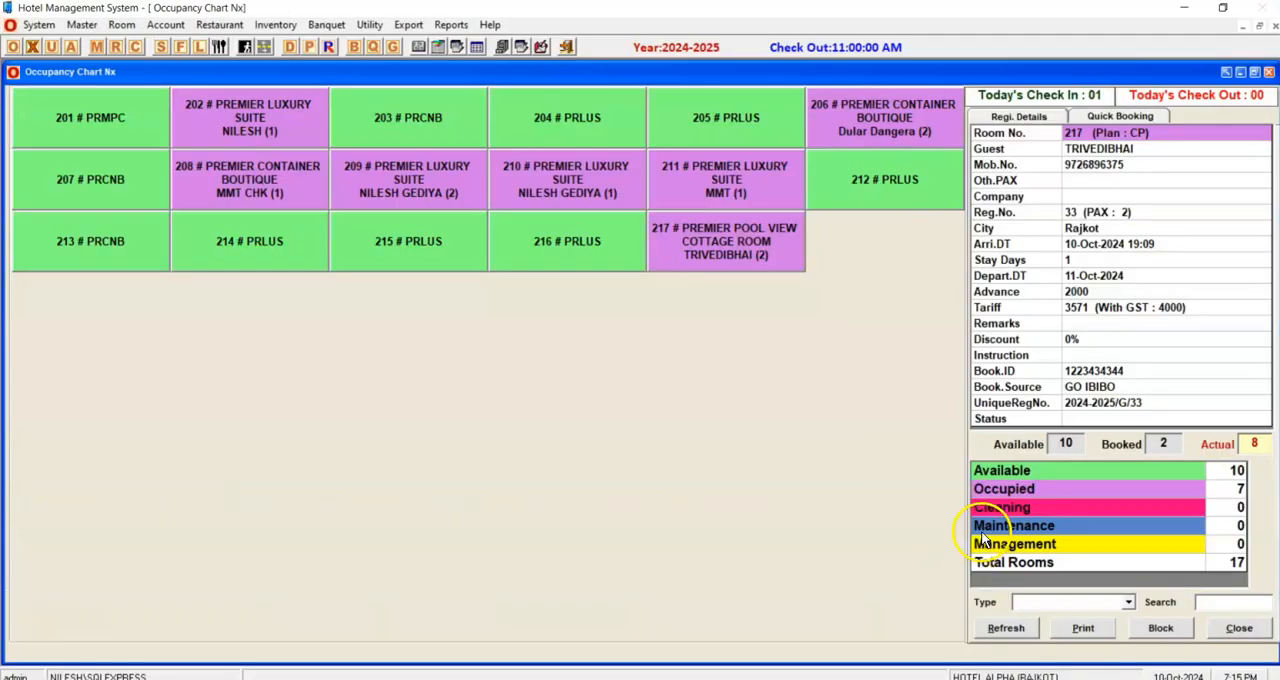
right_click(720, 235)
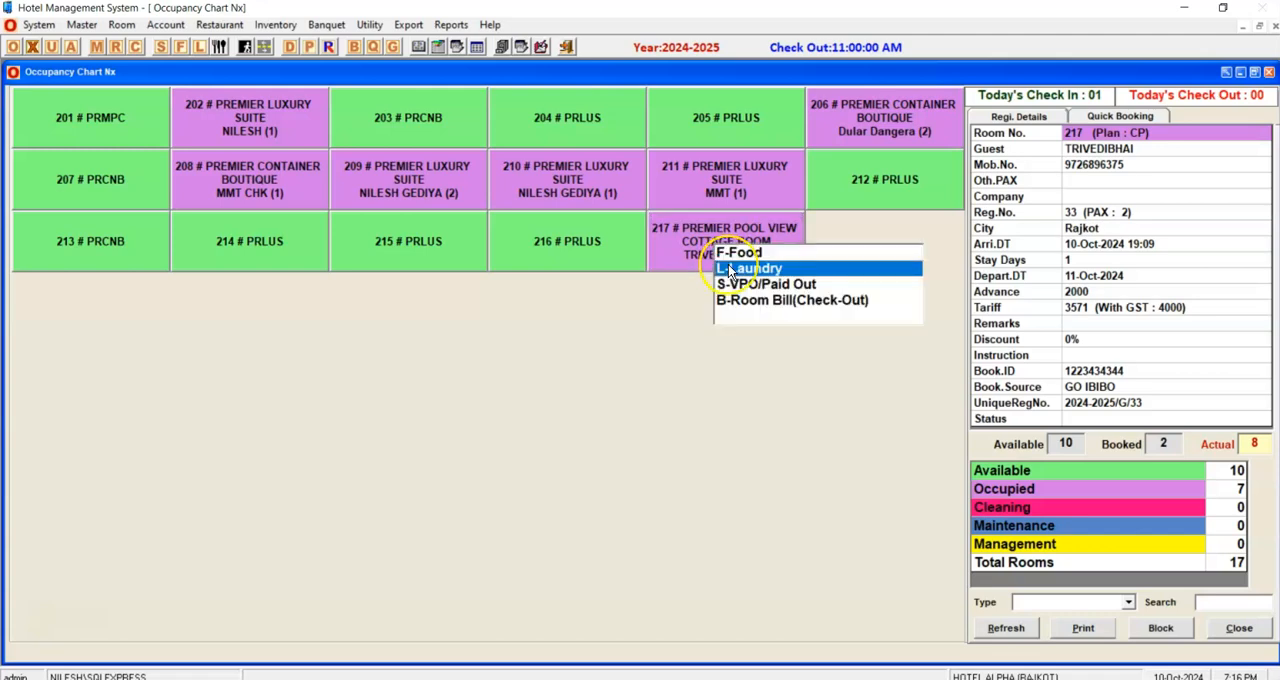
left_click(728, 264)
Add the item SHIRT - IRONING with quantity 2 to the laundry bill.
type("SHIRT")
key("Return")
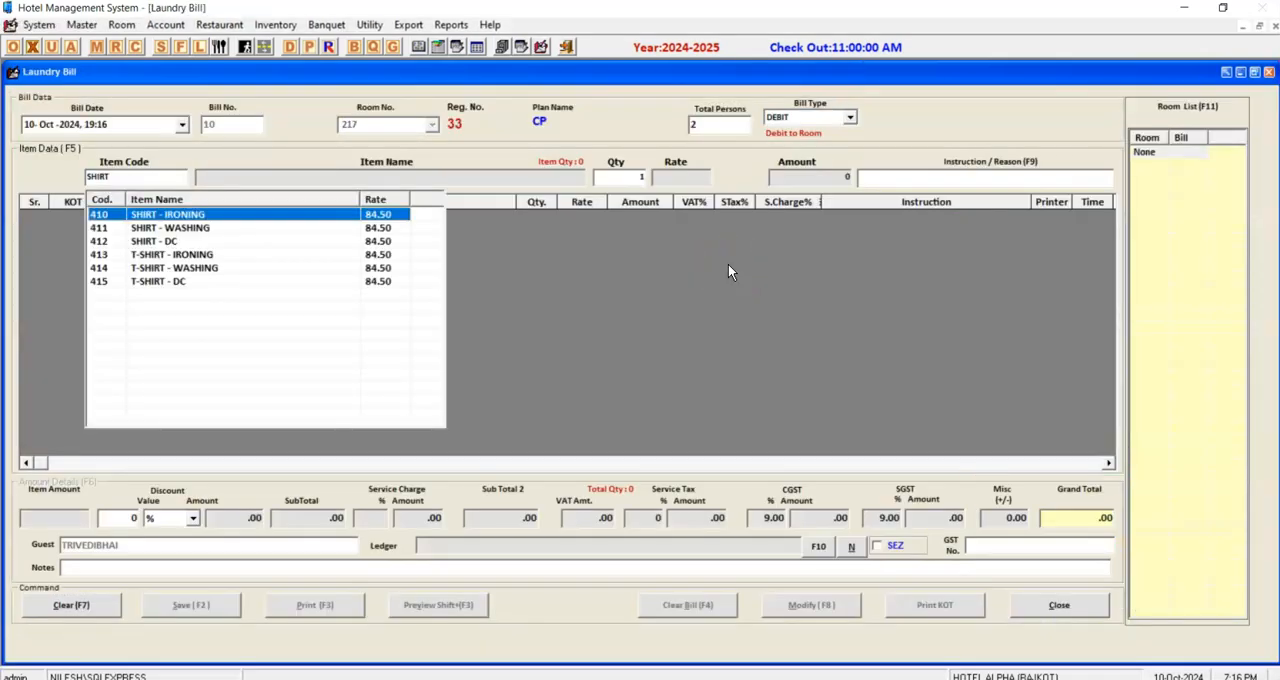
key("Return")
type("2")
key("Return")
Add the item HALF PANT - WASHING with quantity 2 to the laundry bill.
type("PAN")
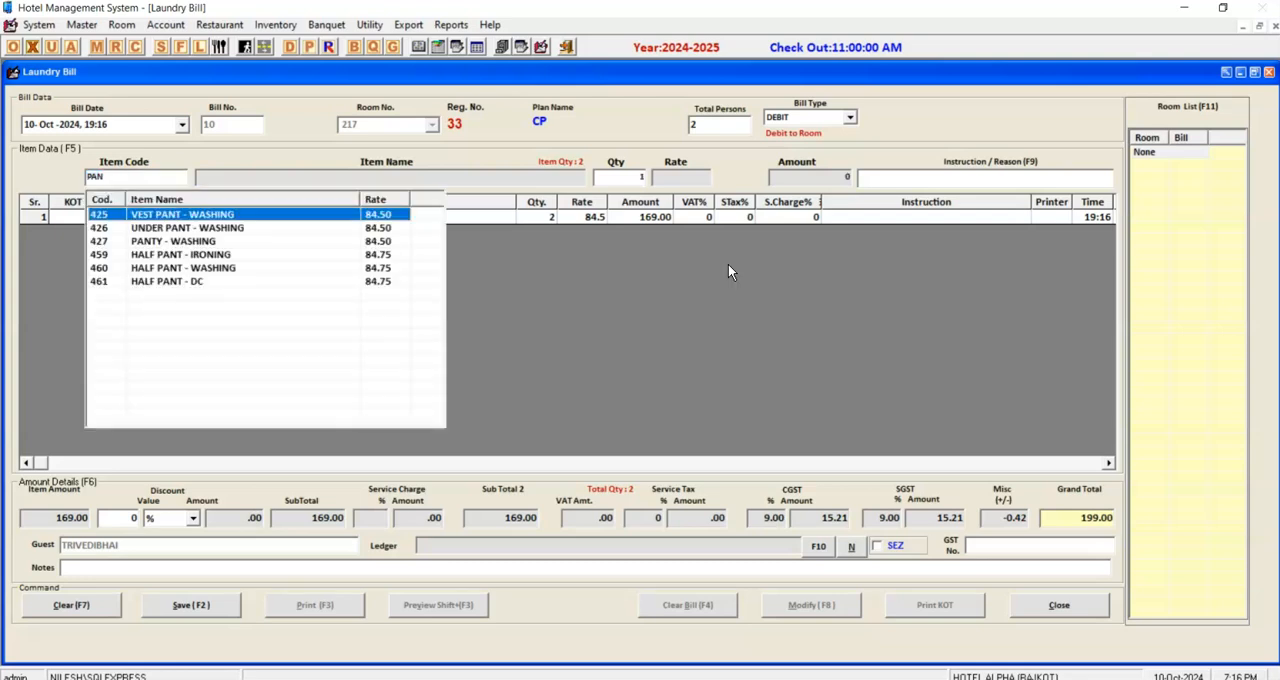
key("Down")
key("Down")
key("Down")
key("Down")
key("Return")
type("2")
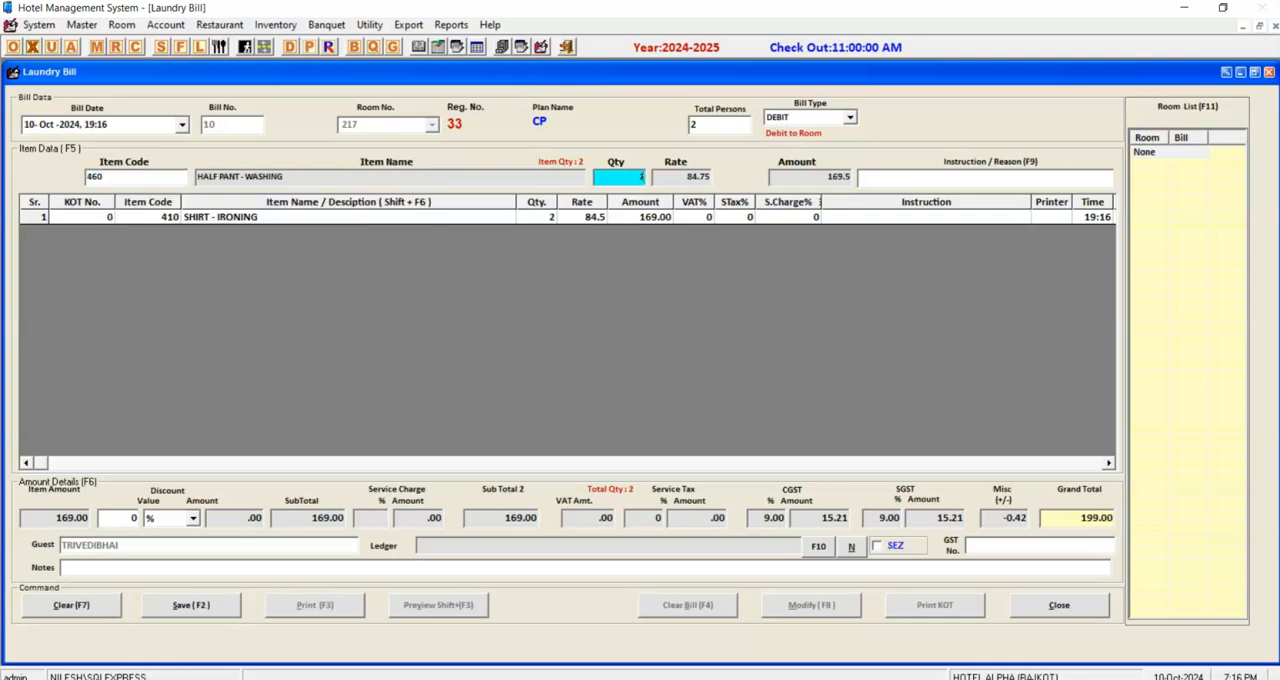
key("Return")
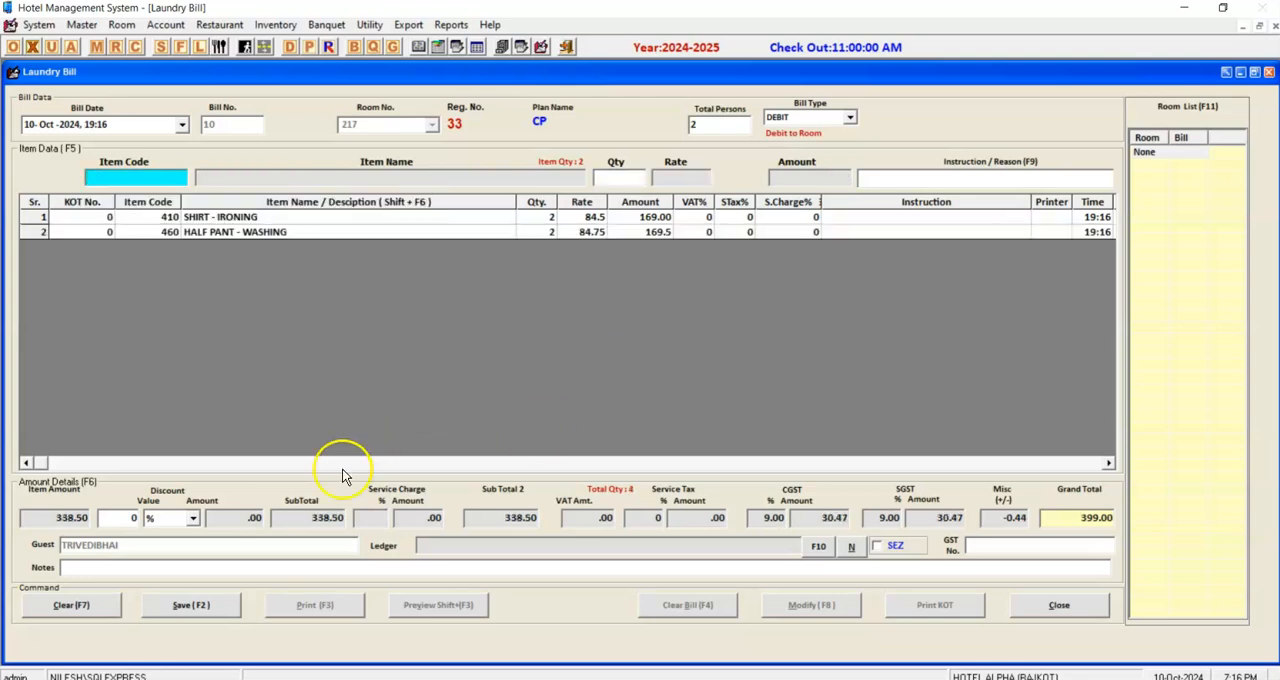
Check the laundry bill's subtotal and service charge, then save the bill.
left_click(318, 517)
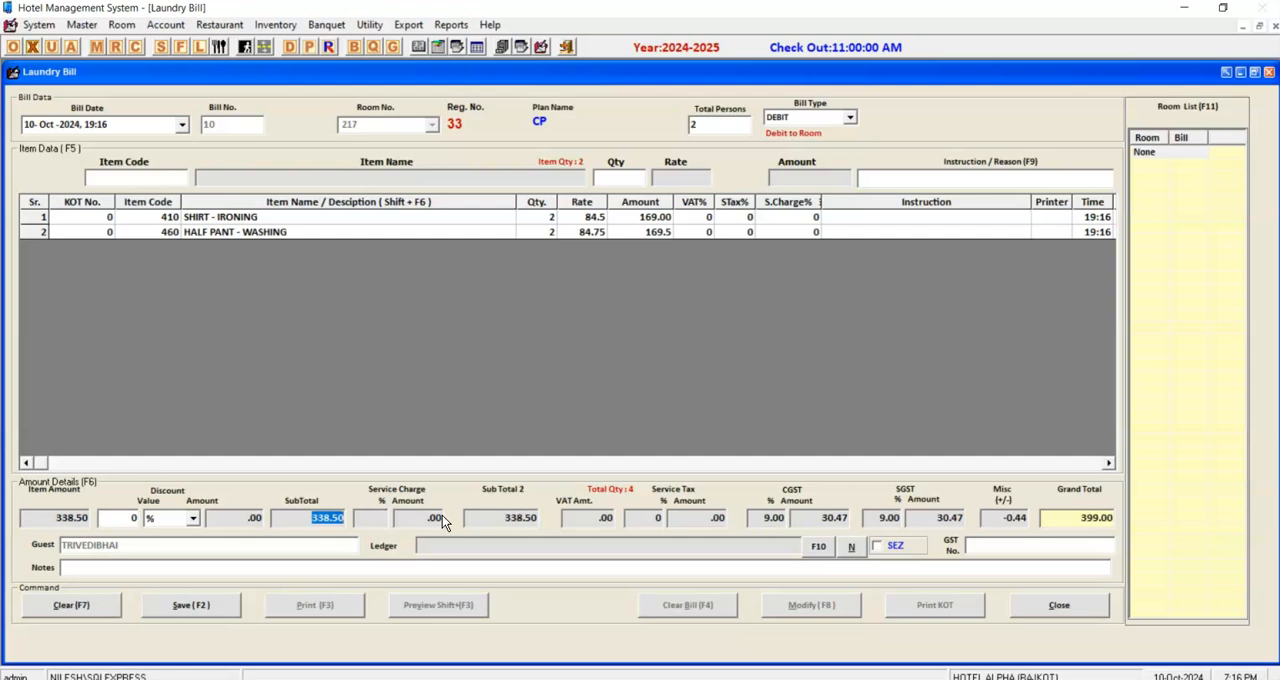
left_click(427, 498)
key("F2")
left_click(578, 413)
Print the saved laundry bill to a PDF named LND on the Desktop, then close the laundry bill form.
left_click(606, 418)
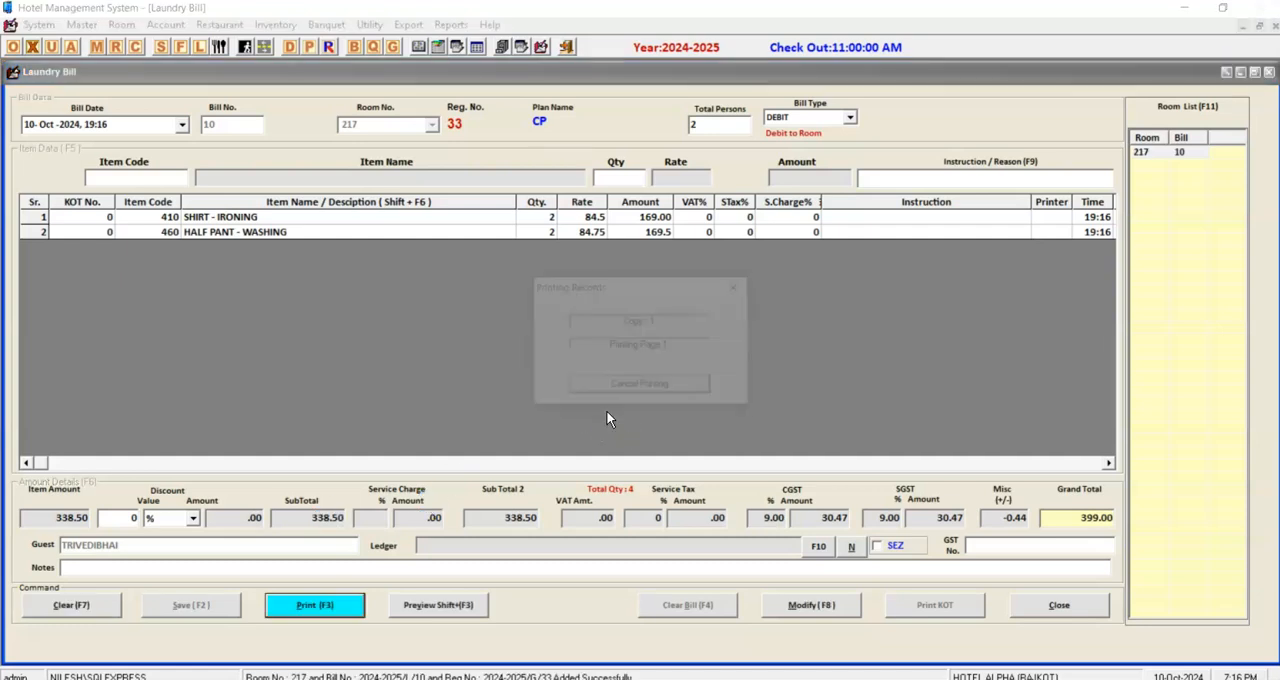
type("LND")
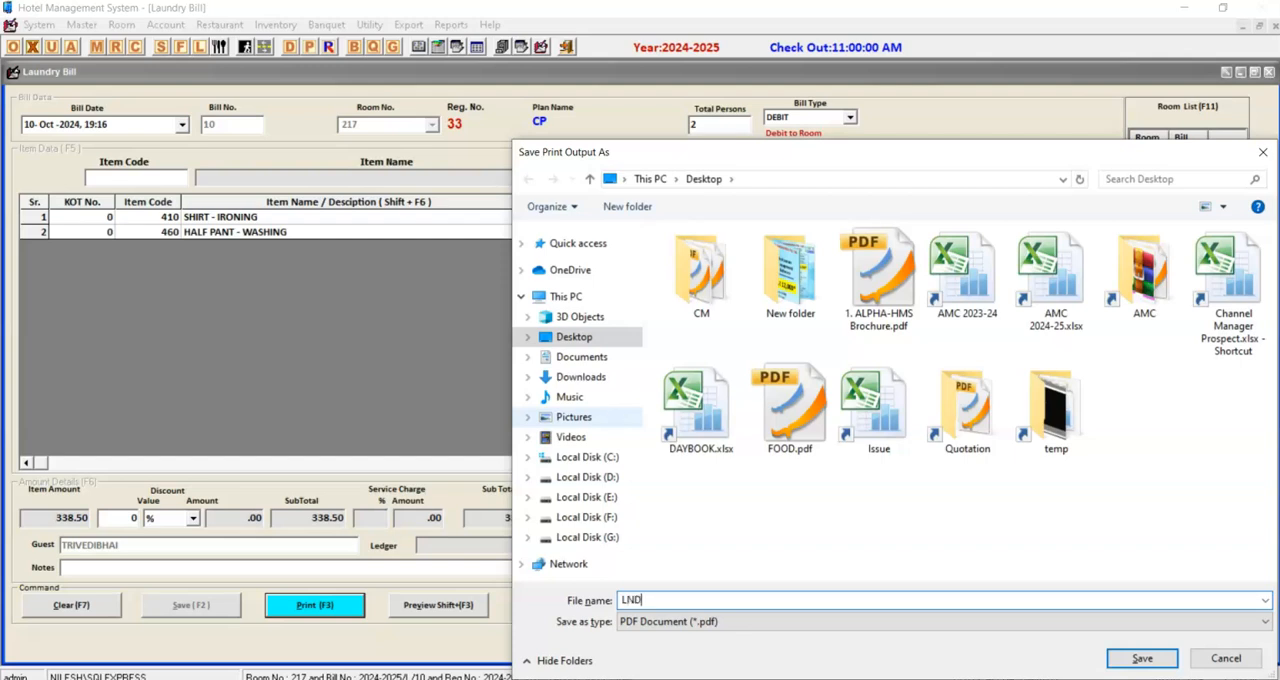
key("Return")
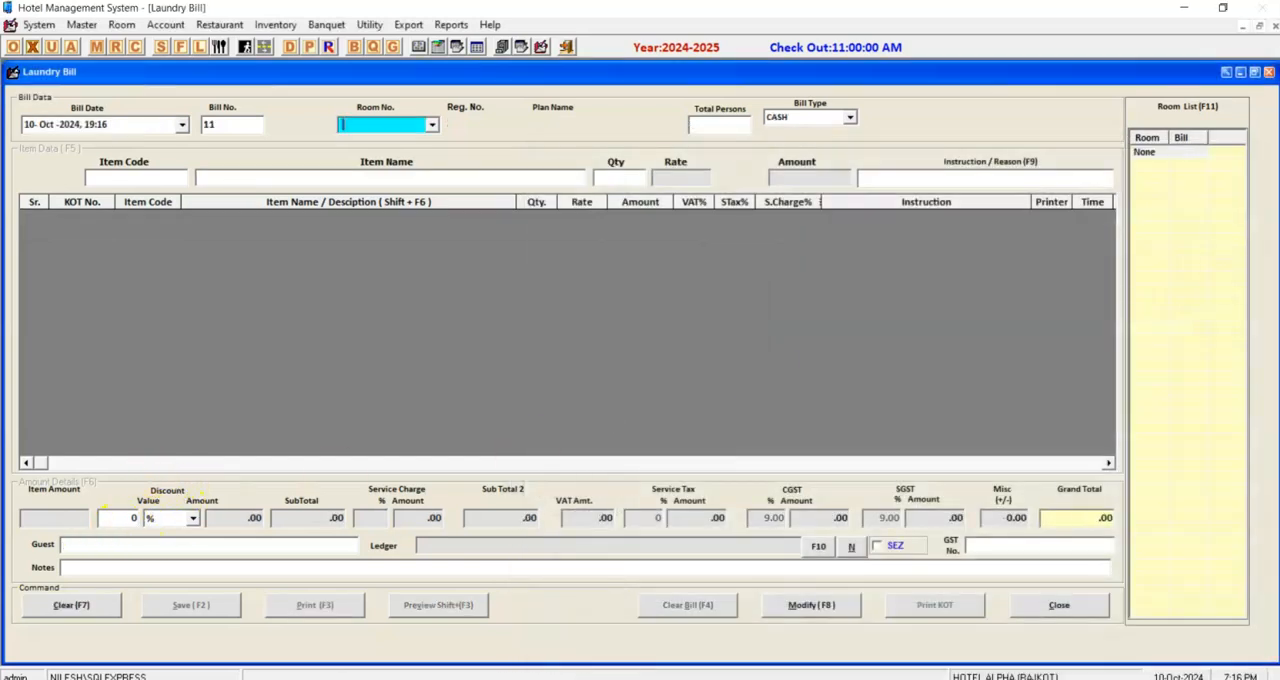
key("Escape")
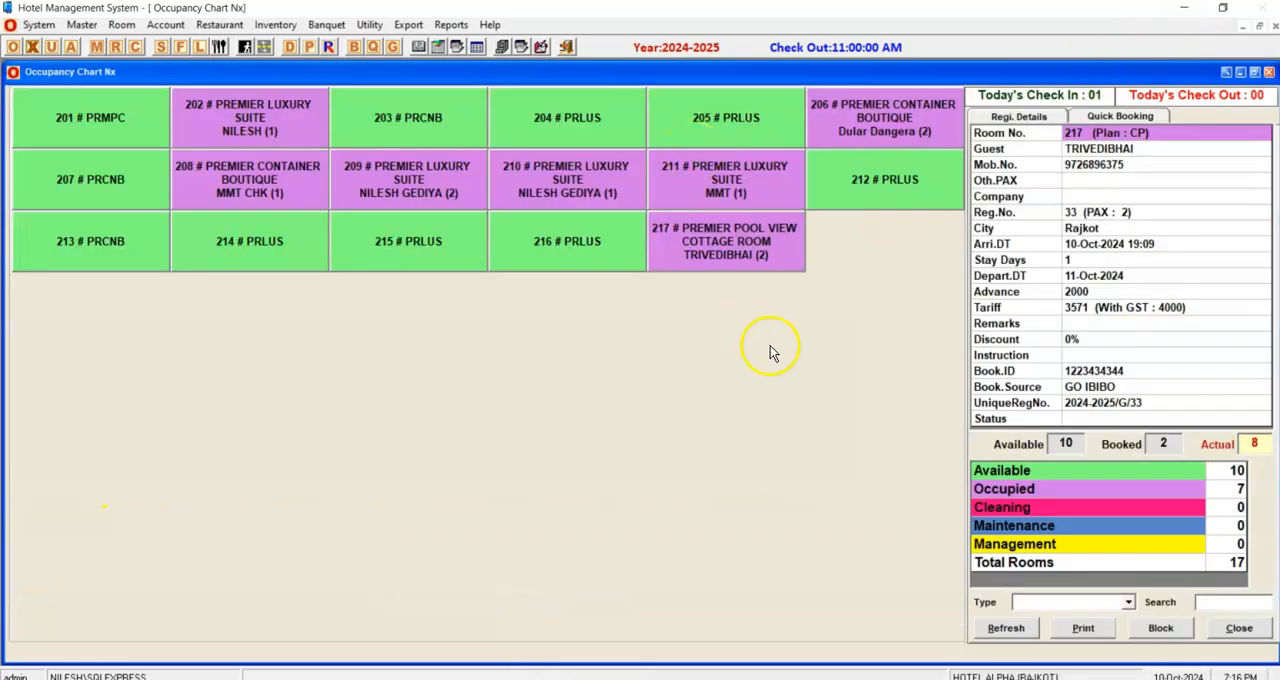
Minimize the hotel software, open LND.pdf from the desktop, review the laundry items, GST and totals, and close it.
left_click(1186, 8)
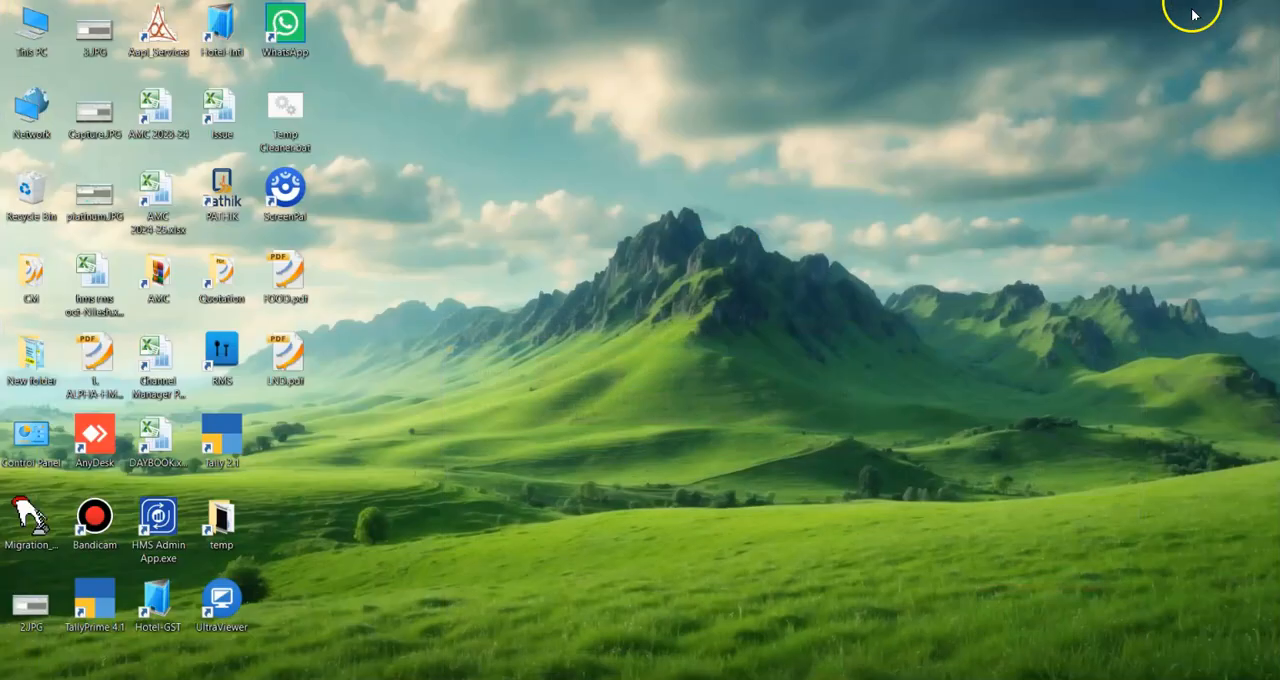
double_click(288, 358)
scroll(413, 413, "down", 1)
scroll(413, 413, "down", 10)
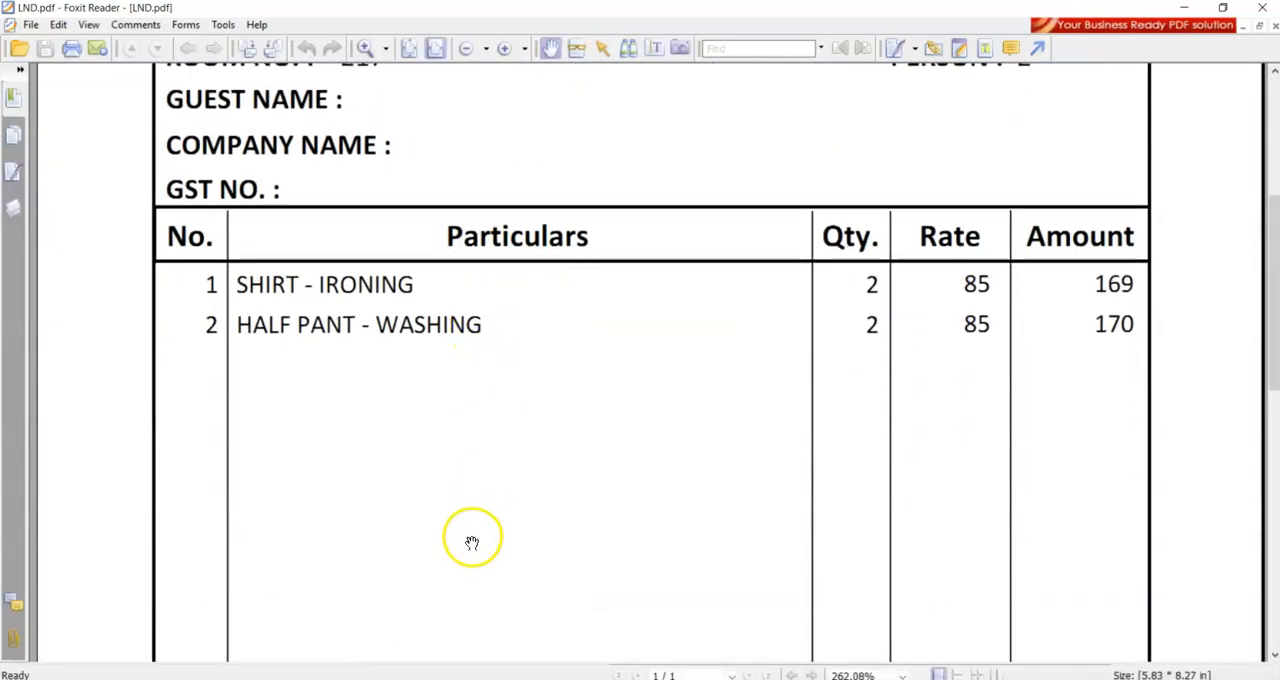
scroll(485, 524, "down", 7)
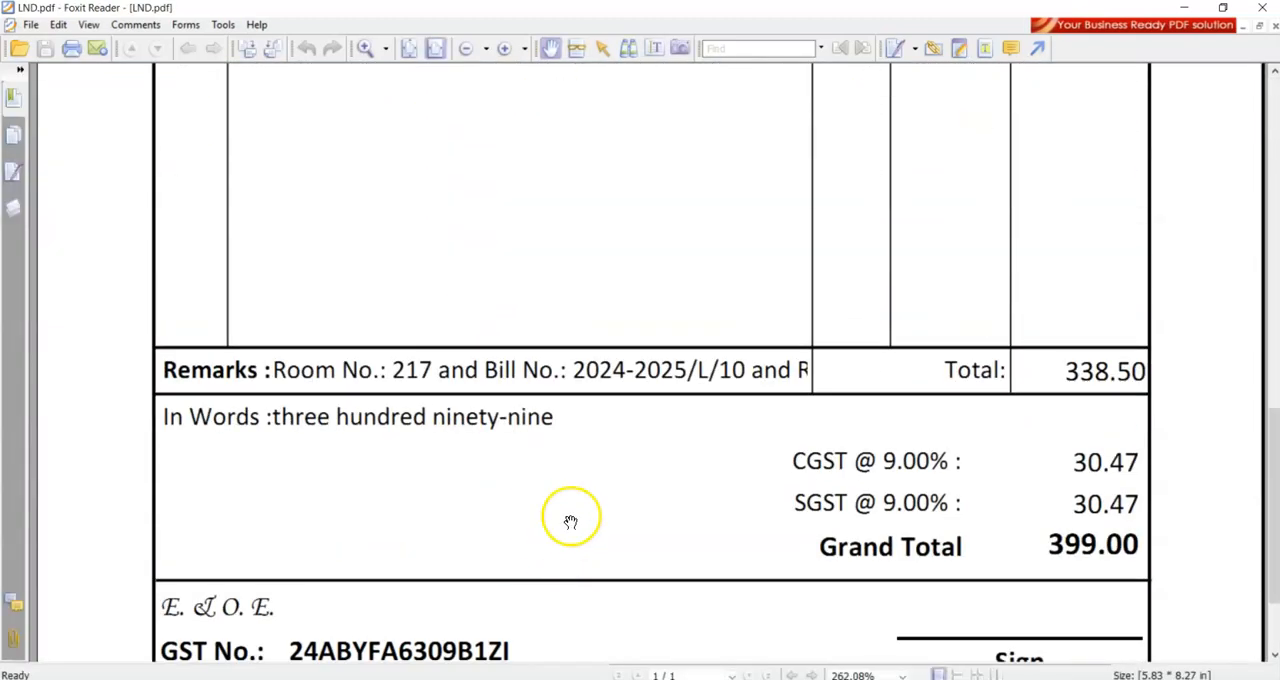
scroll(1174, 272, "down", 3)
left_click(1262, 7)
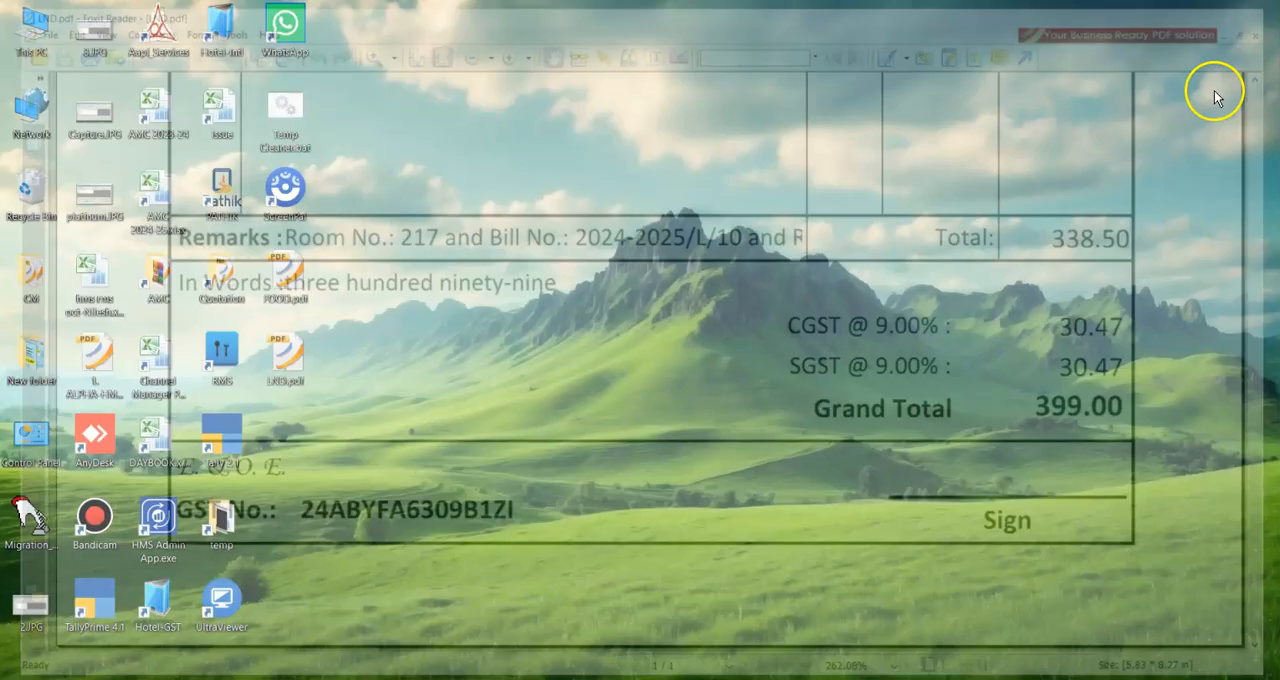
Return to the hotel software's occupancy chart and open the check-out room bill for room 217.
left_click(985, 679)
left_click(687, 242)
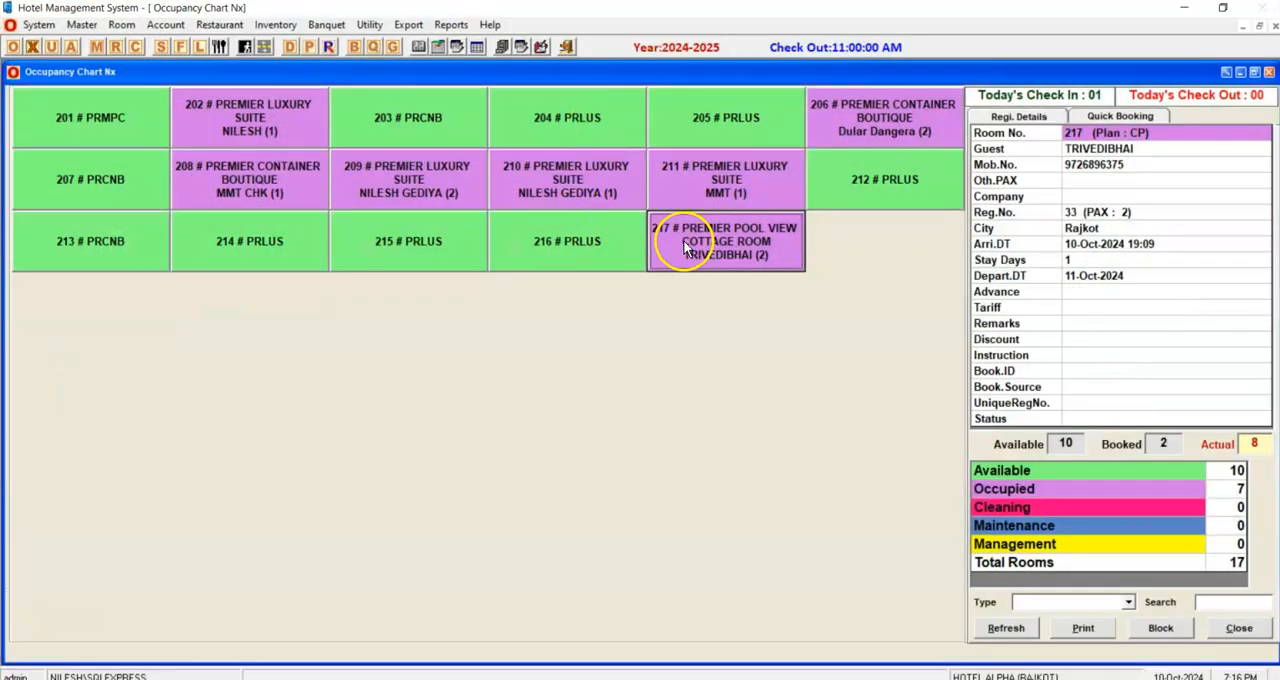
right_click(693, 238)
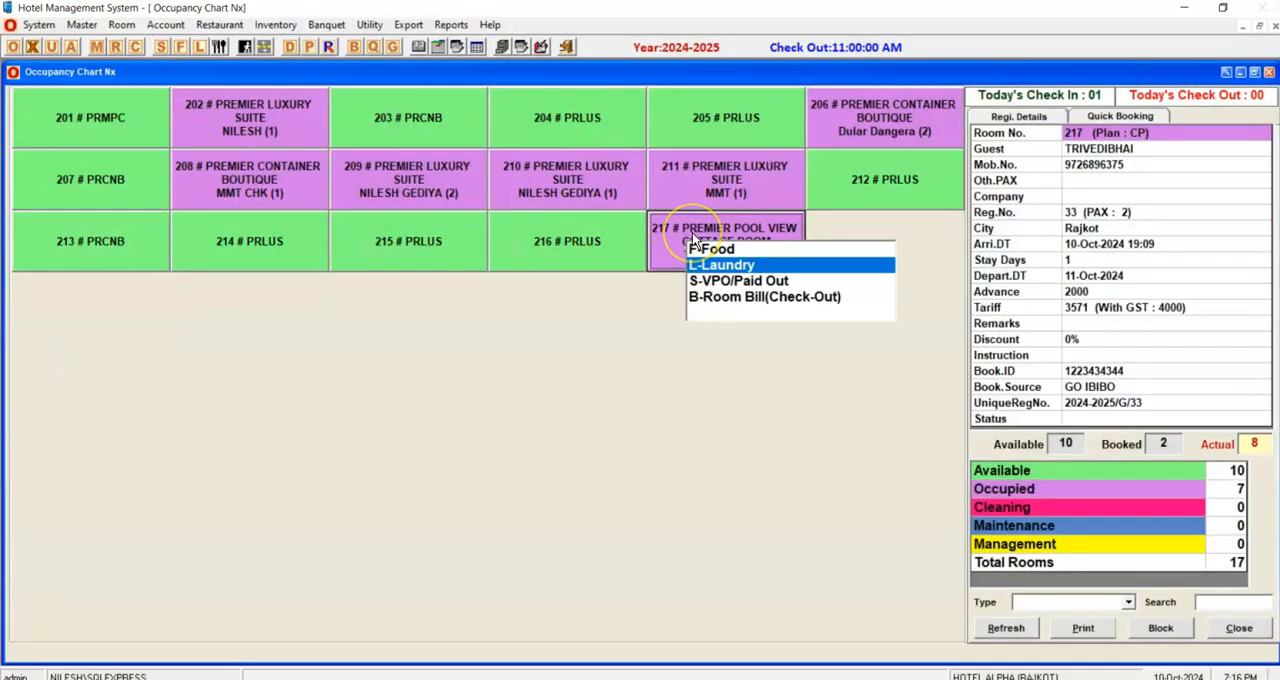
left_click(717, 298)
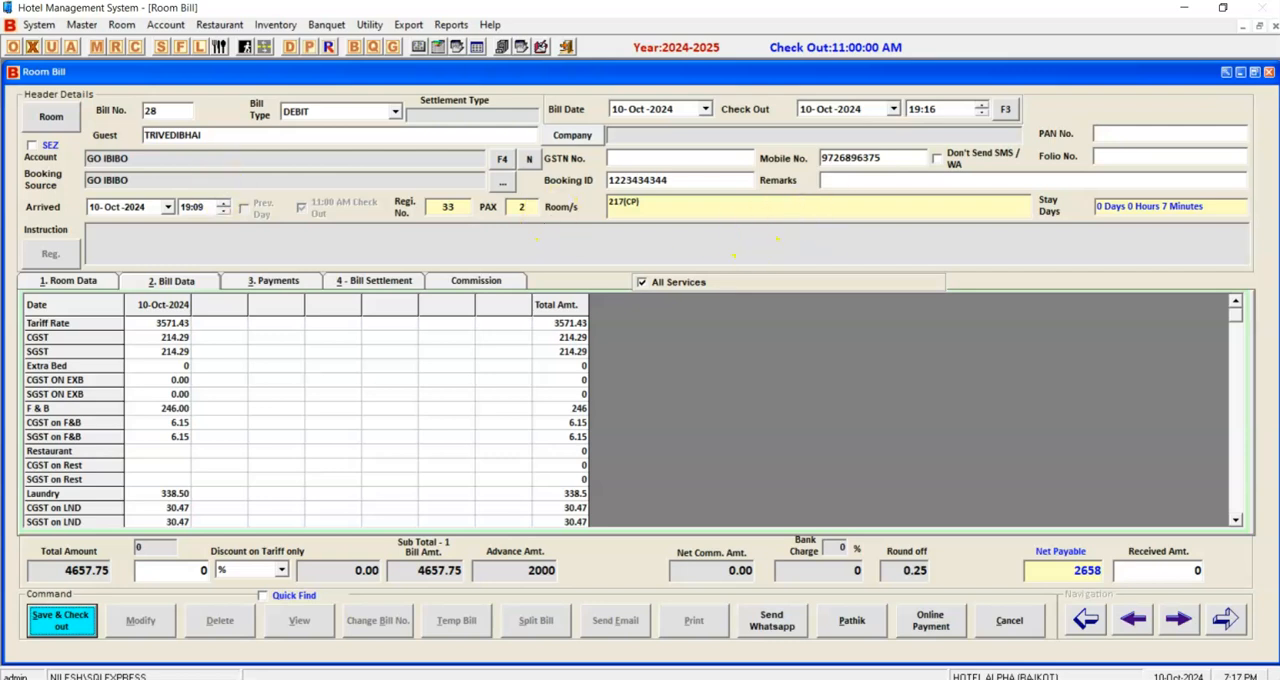
Examine the room bill's tariff, CGST, SGST and F & B charges and its date columns.
left_click(160, 323)
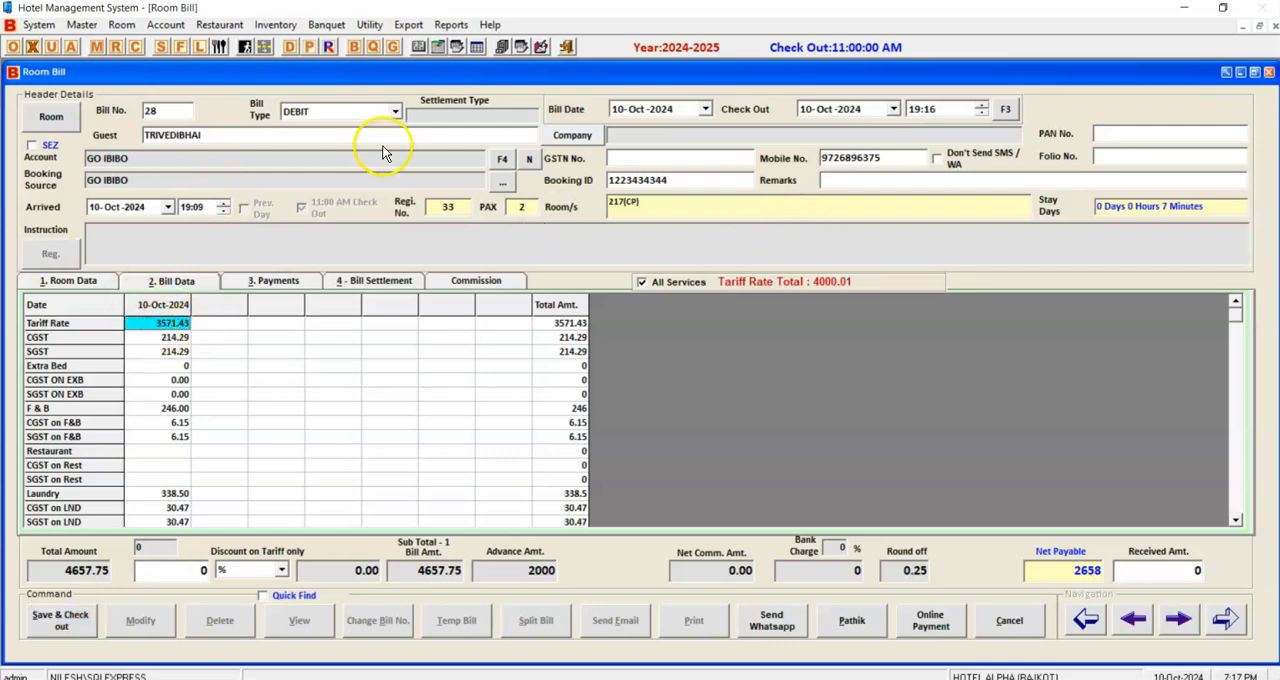
left_click(160, 337)
left_click(163, 351)
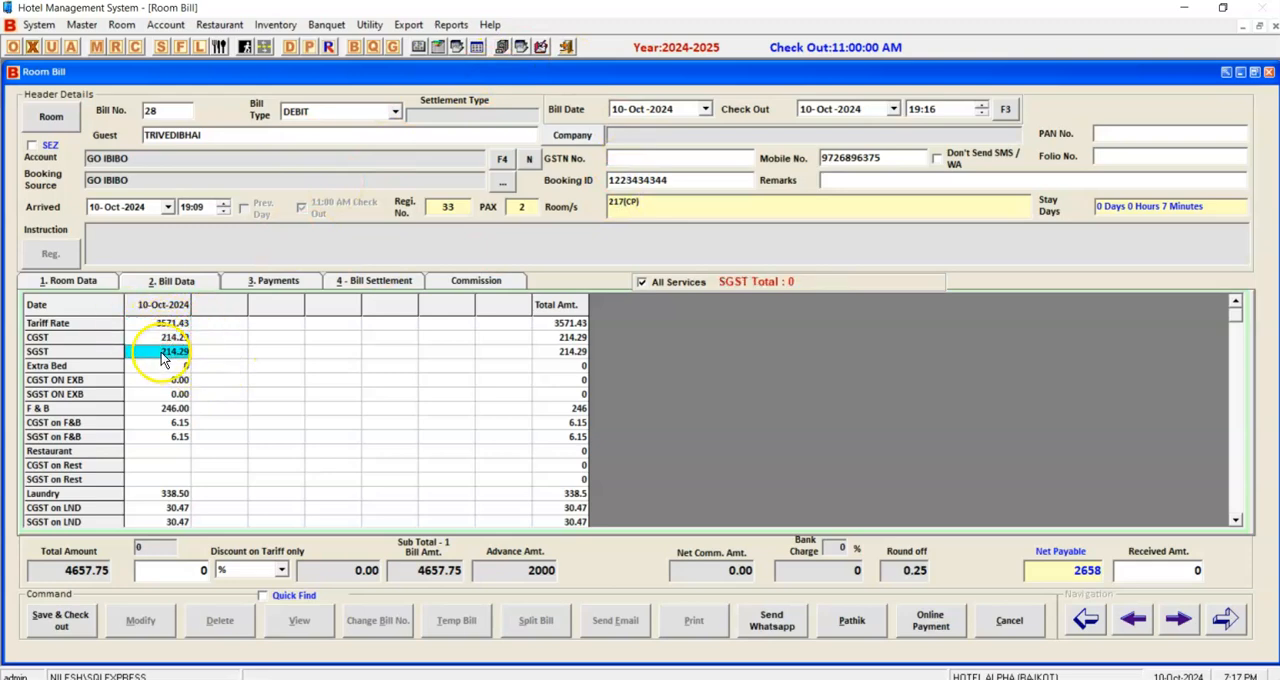
left_click(162, 409)
left_click(159, 424)
left_click_drag(159, 430, 172, 308)
left_click(197, 309)
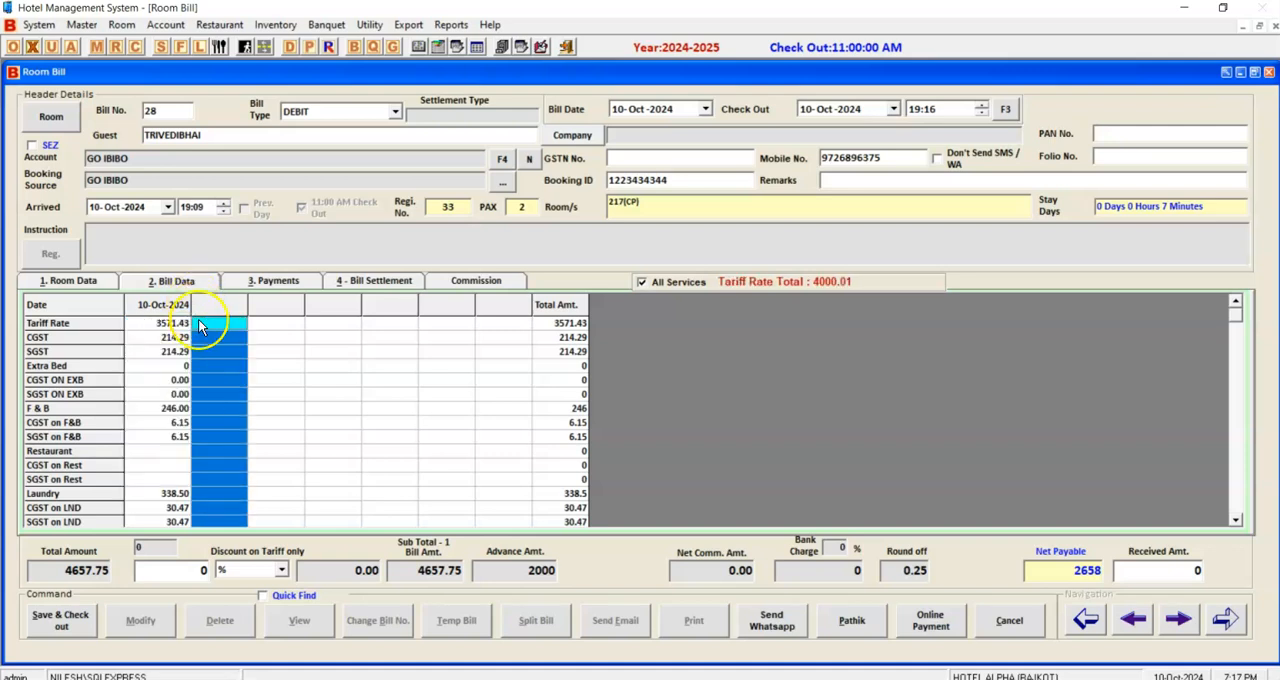
left_click(285, 310)
left_click(334, 321)
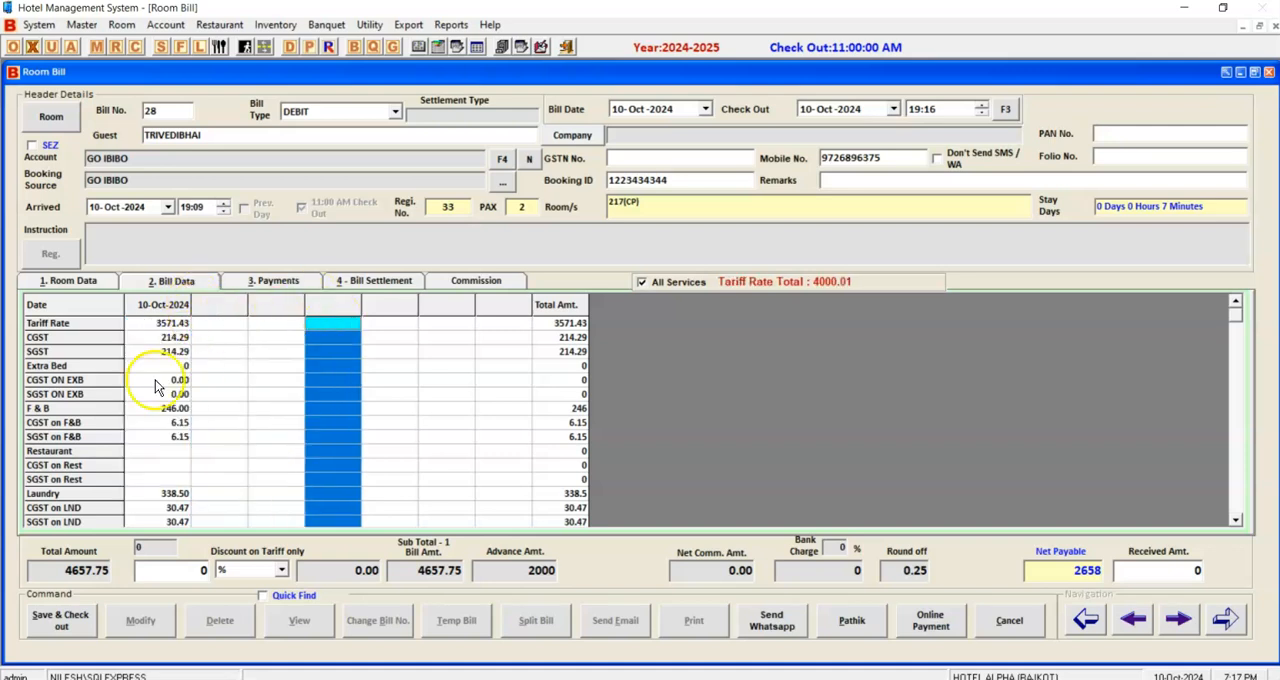
left_click(205, 318)
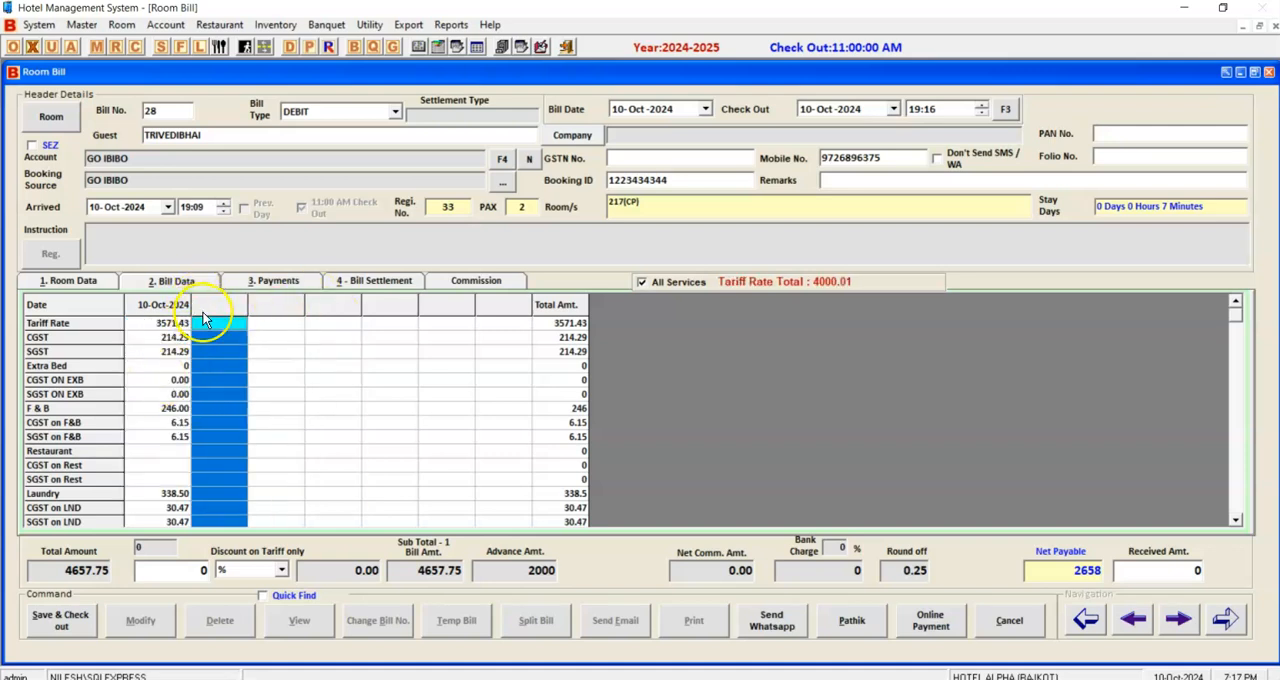
Review the bill type options, keep DEBIT, and check the guest and GSTN fields on the room bill.
left_click(295, 114)
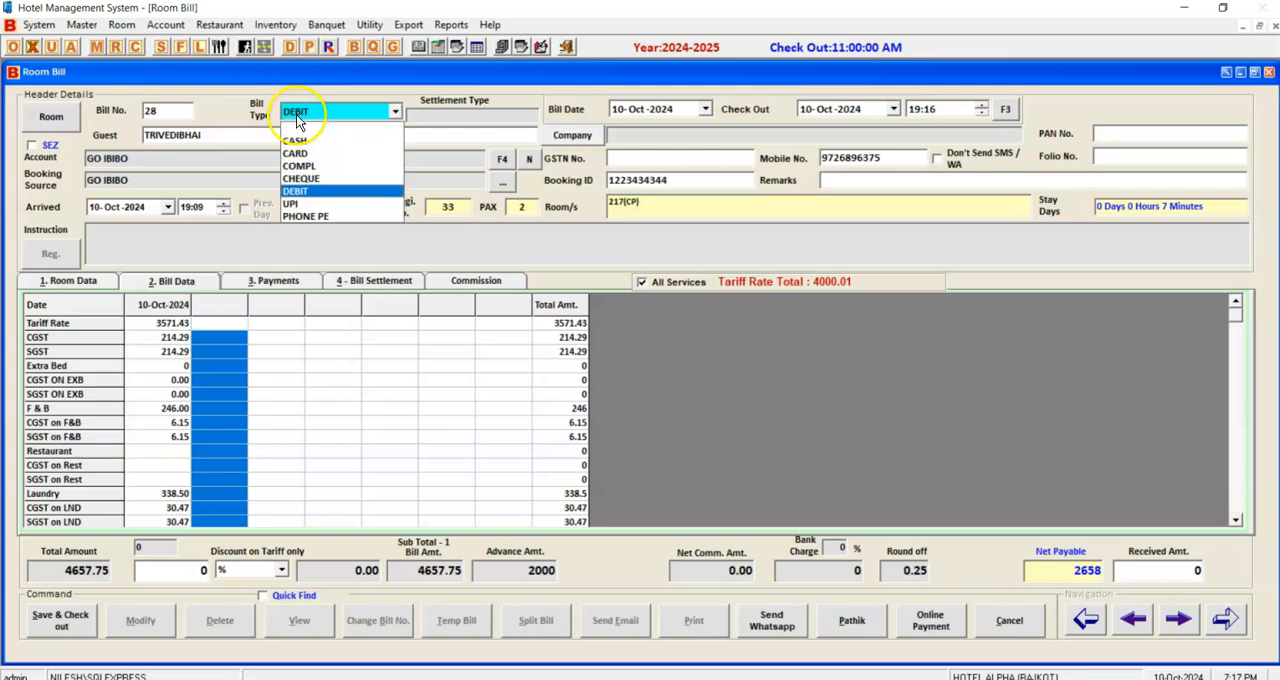
left_click(300, 189)
left_click(266, 140)
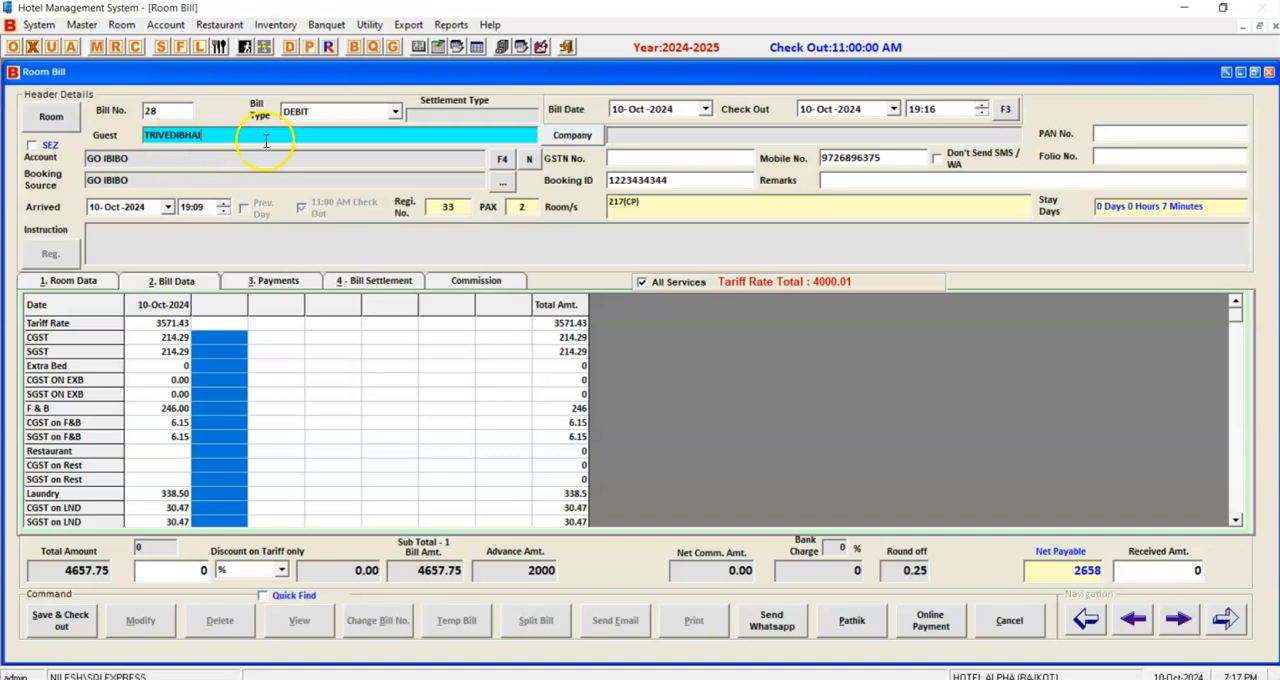
left_click(684, 158)
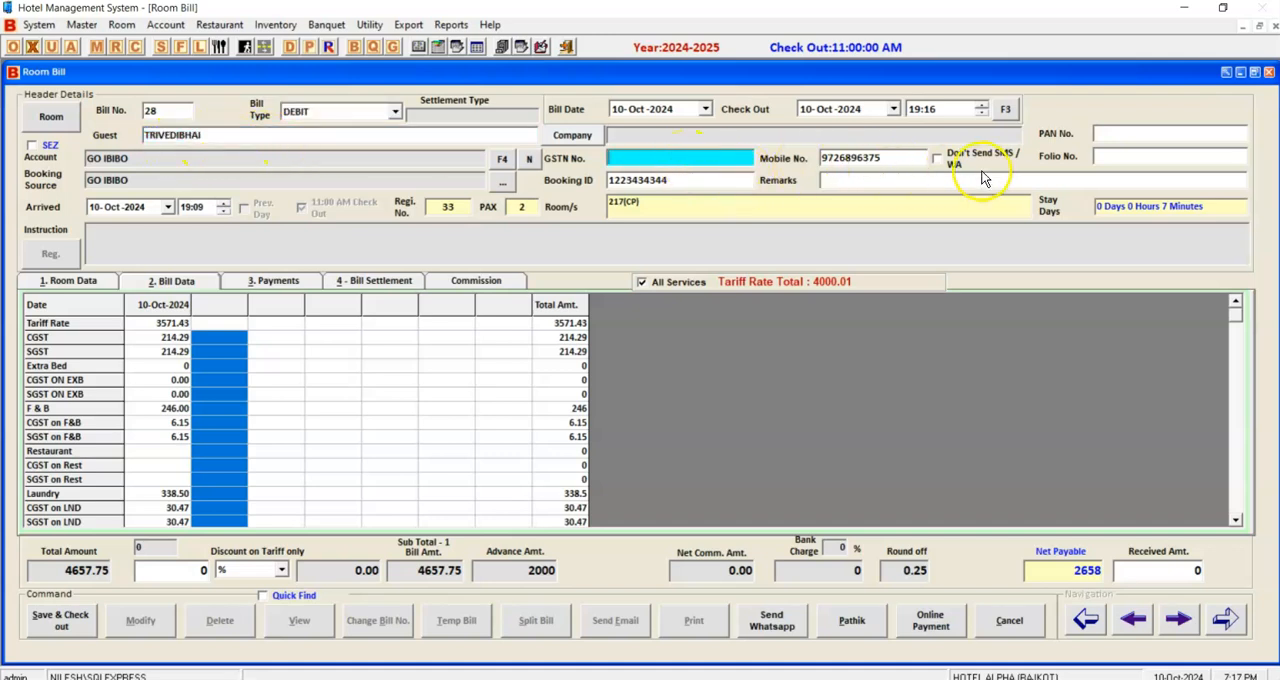
Check the room bill's tariff discount, total amount, advance and net payable.
left_click(200, 570)
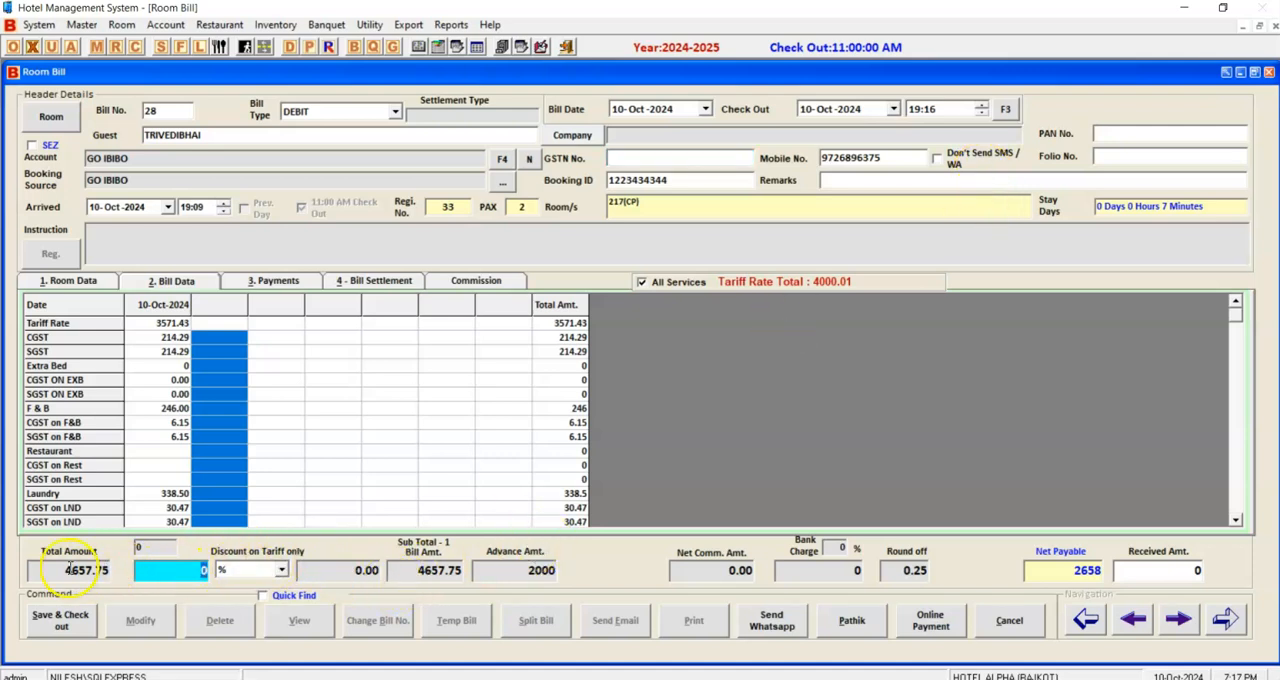
left_click(60, 577)
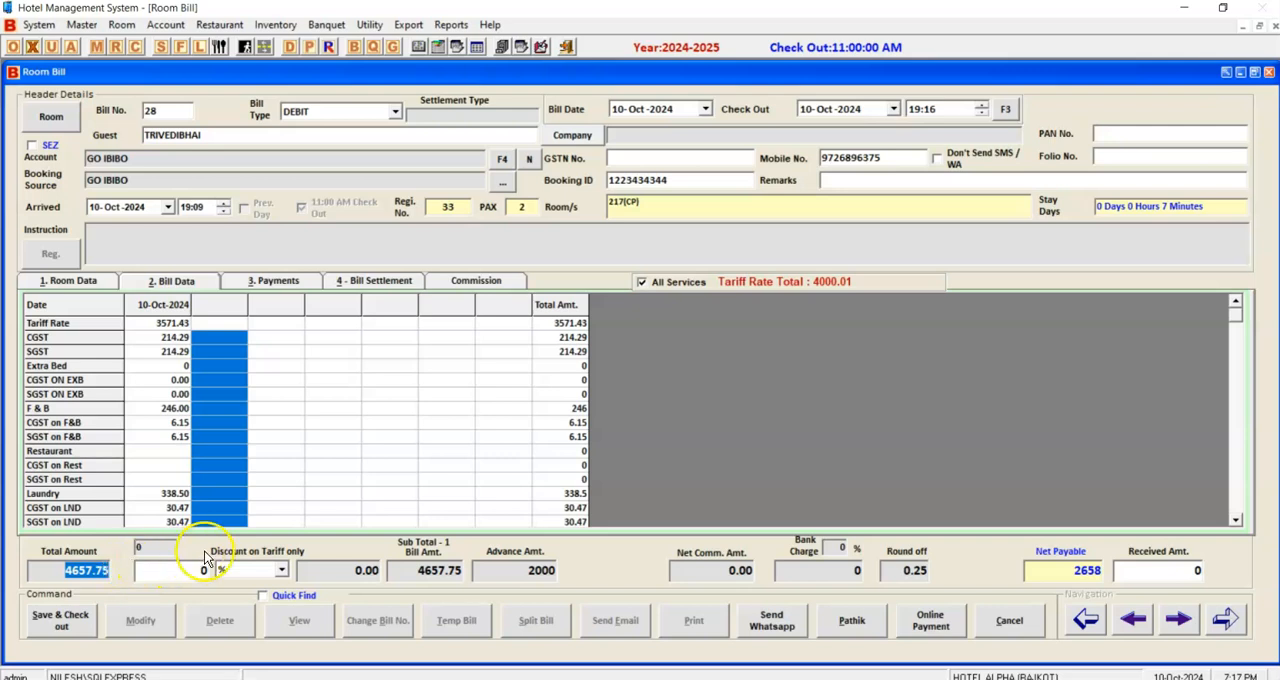
left_click(517, 565)
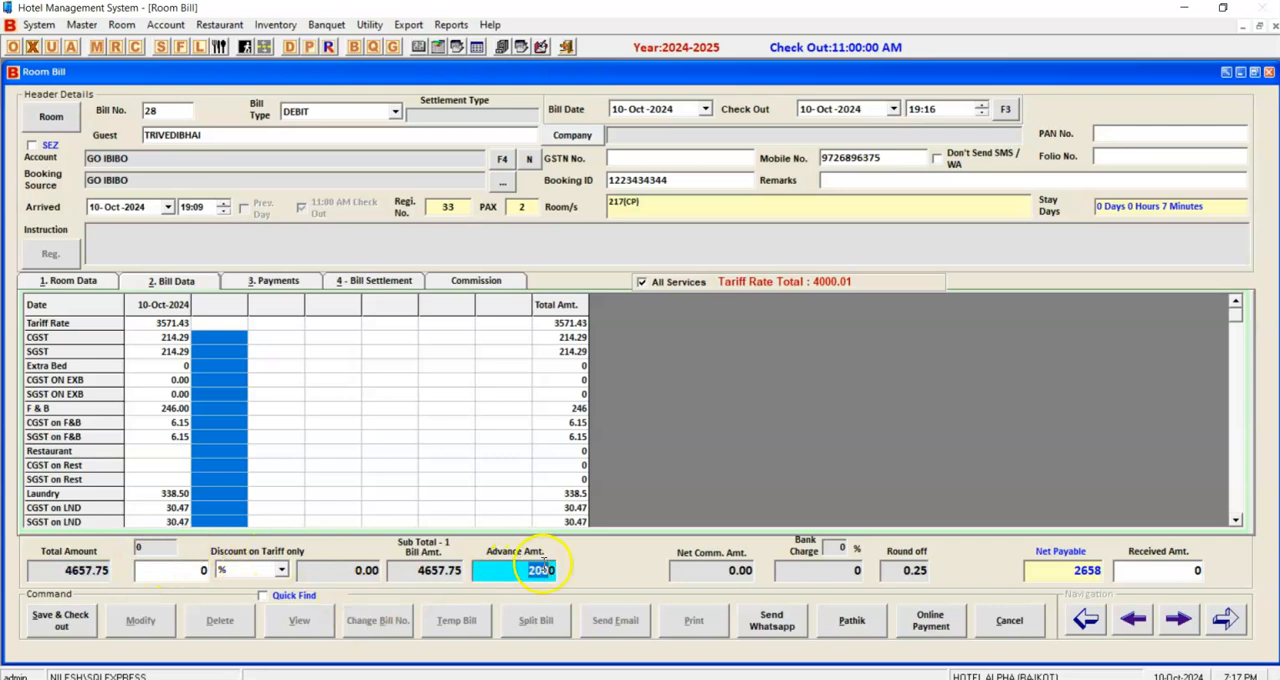
left_click(1090, 572)
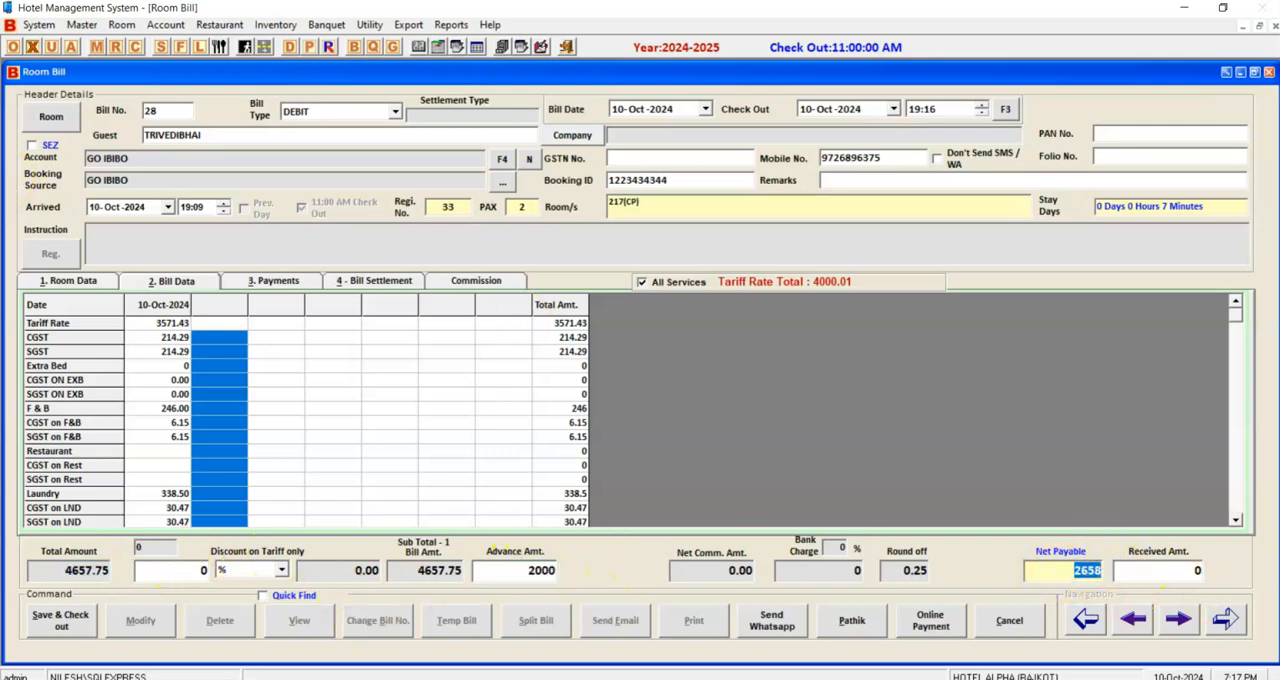
Save the room bill and check out the guest of room 217, then preview the bill as a tax invoice.
left_click(88, 614)
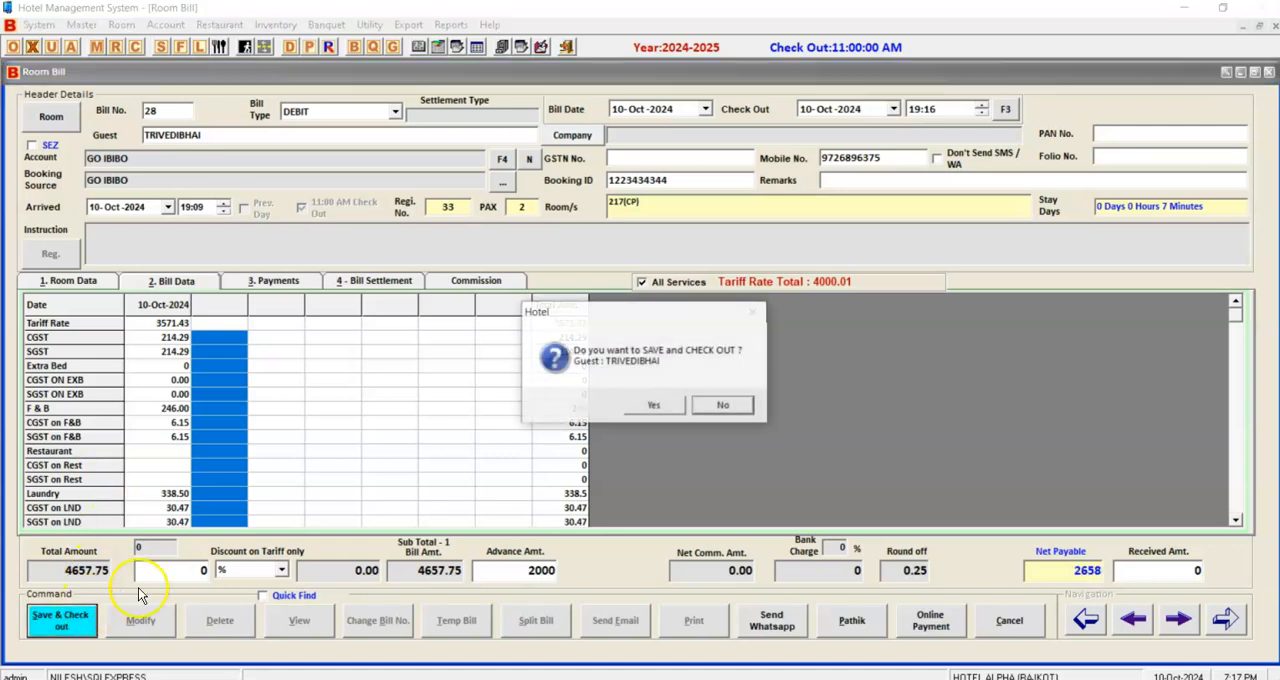
left_click(653, 406)
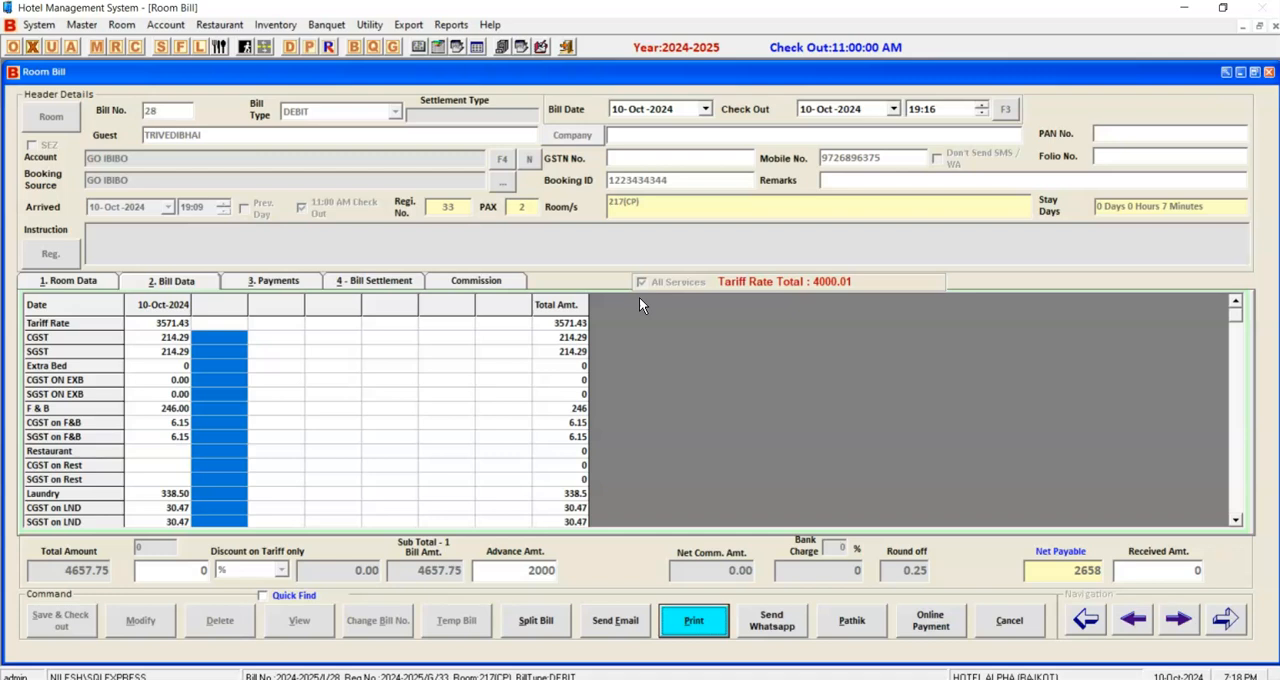
left_click(696, 614)
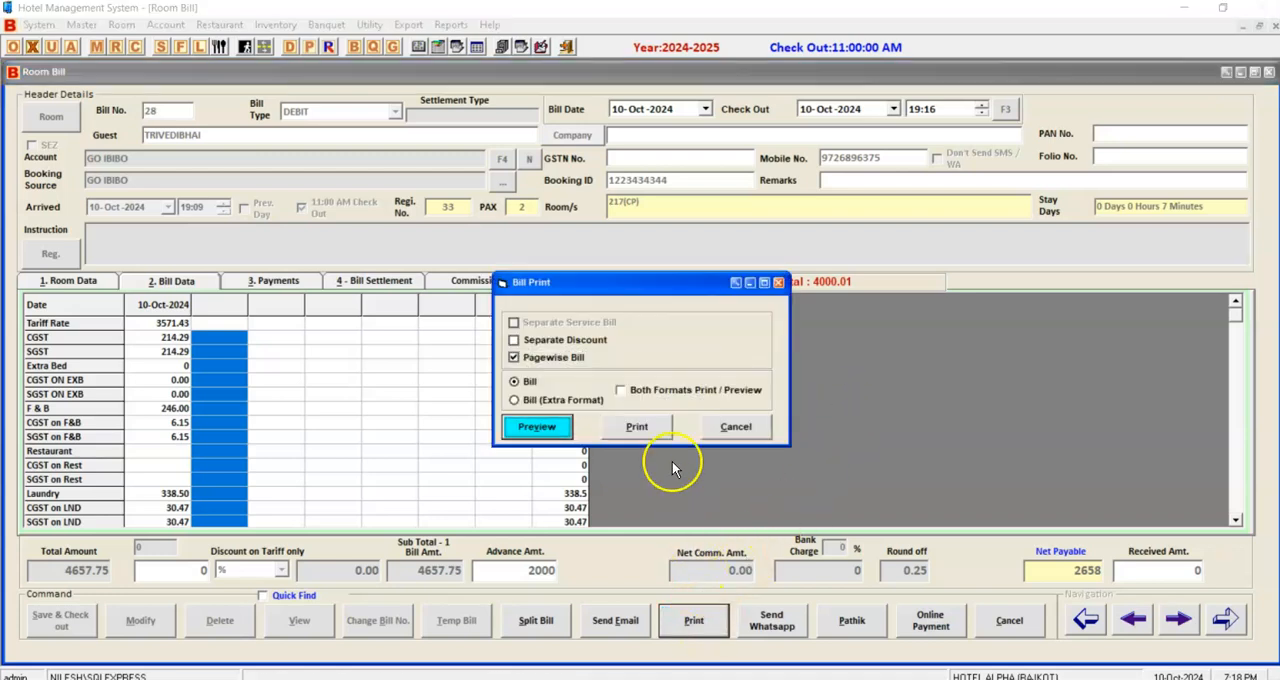
key("Return")
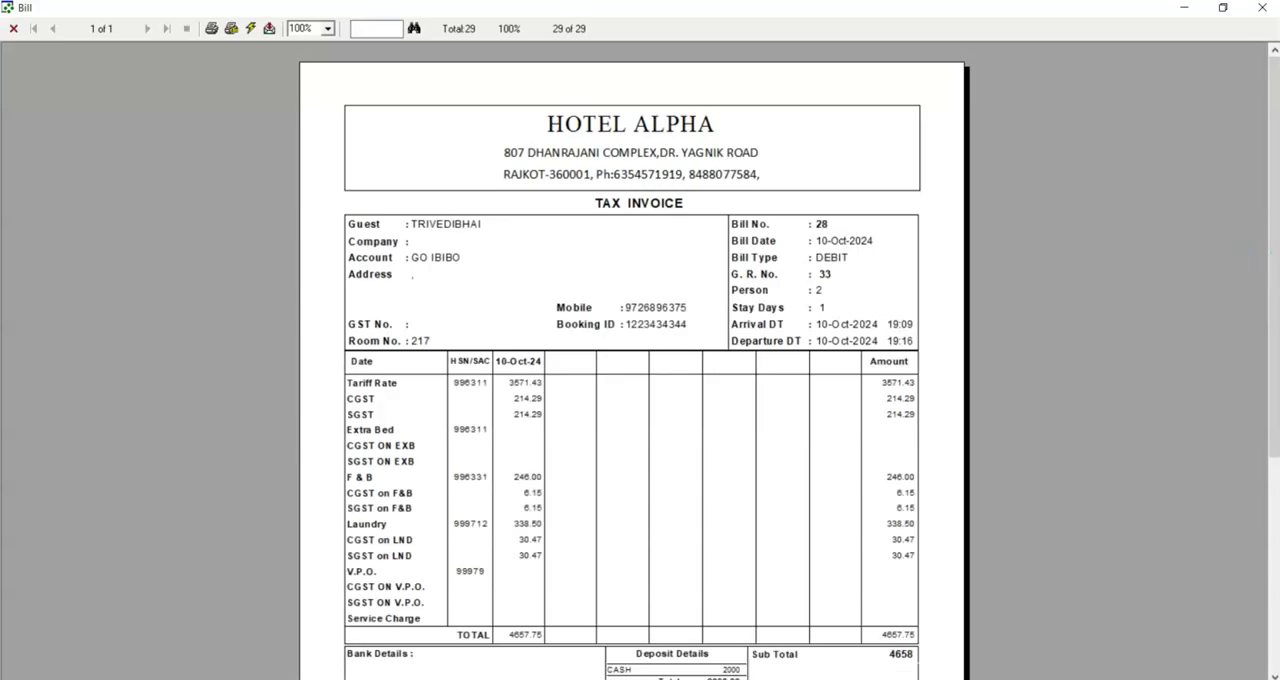
scroll(1275, 260, "down", 2)
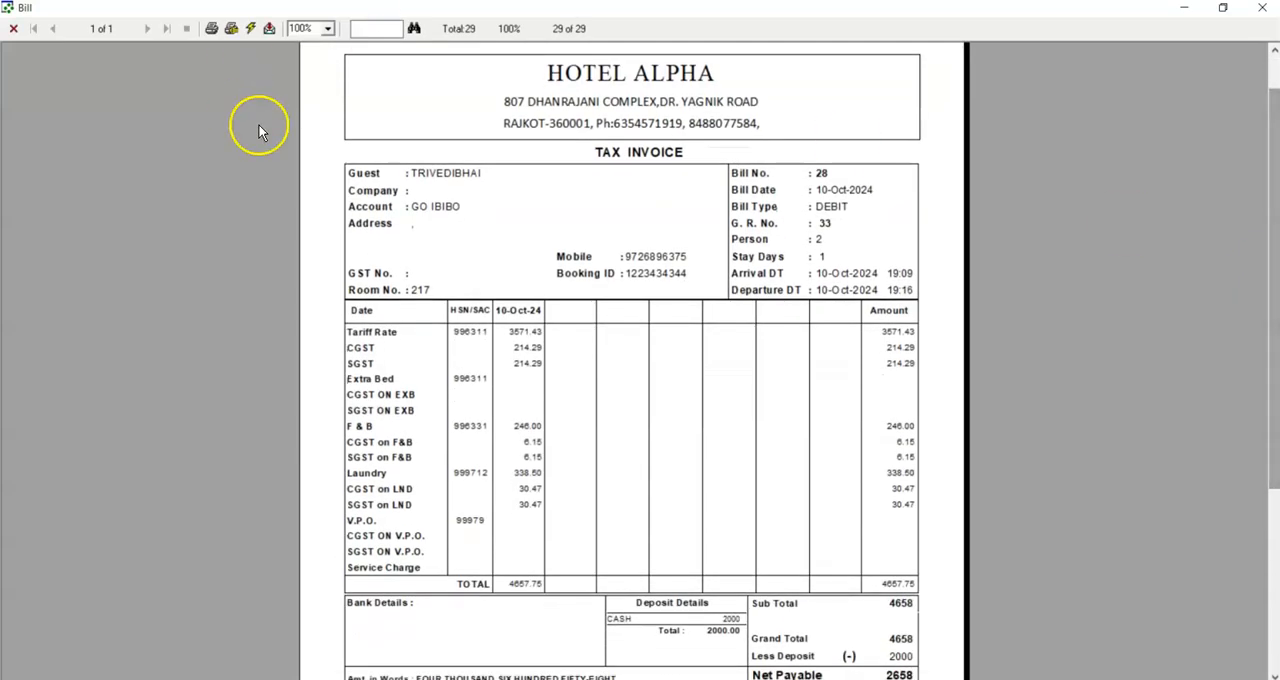
Read through the tax invoice from the guest and bill details down to the net payable and footer, and close the preview.
left_click_drag(1274, 168, 1275, 307)
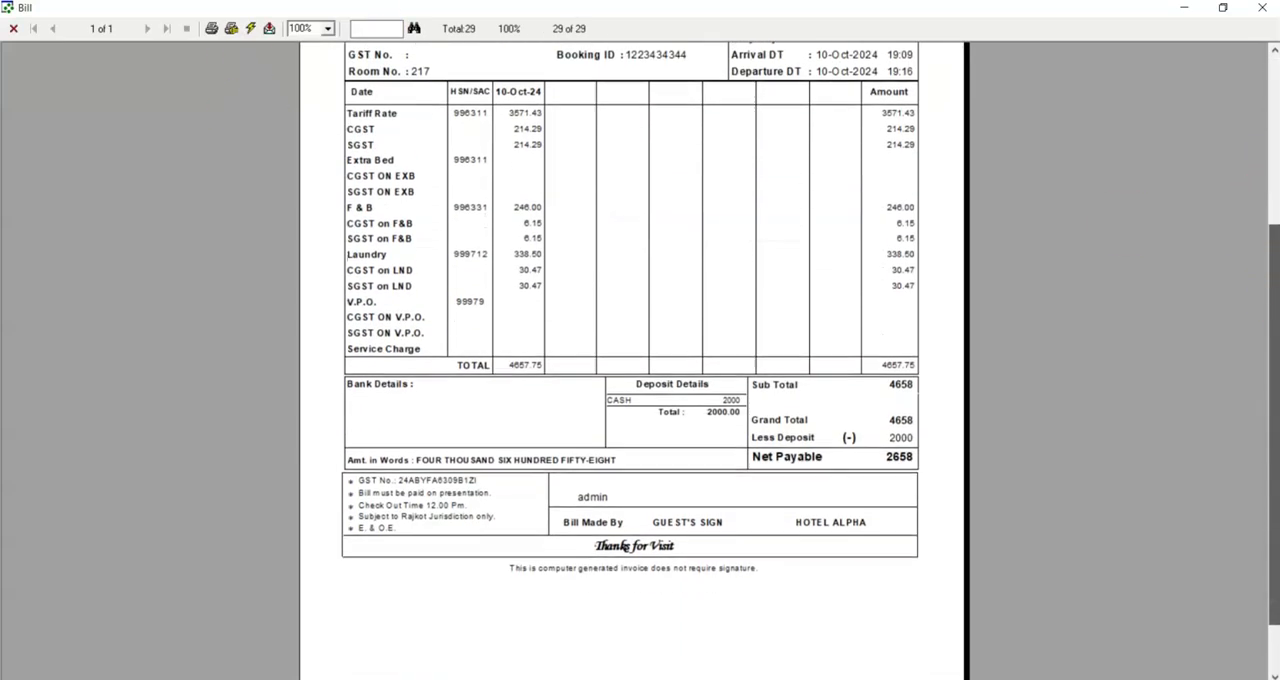
scroll(537, 129, "up", 5)
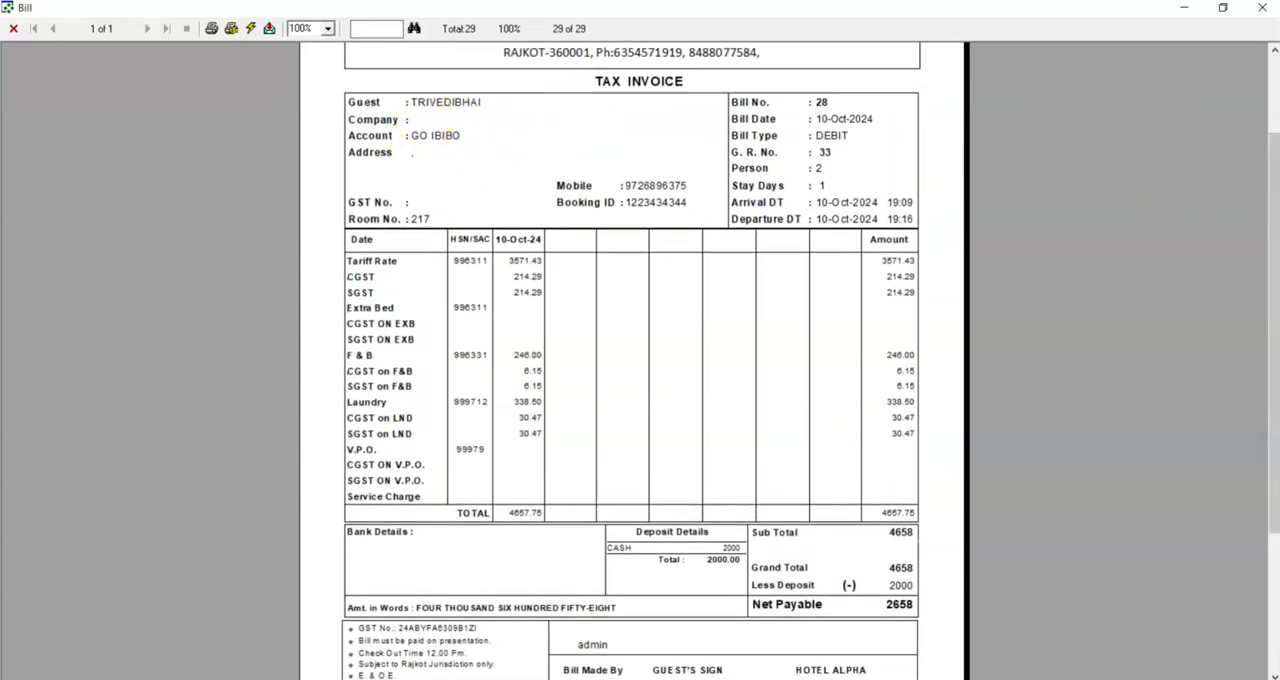
left_click(1275, 77)
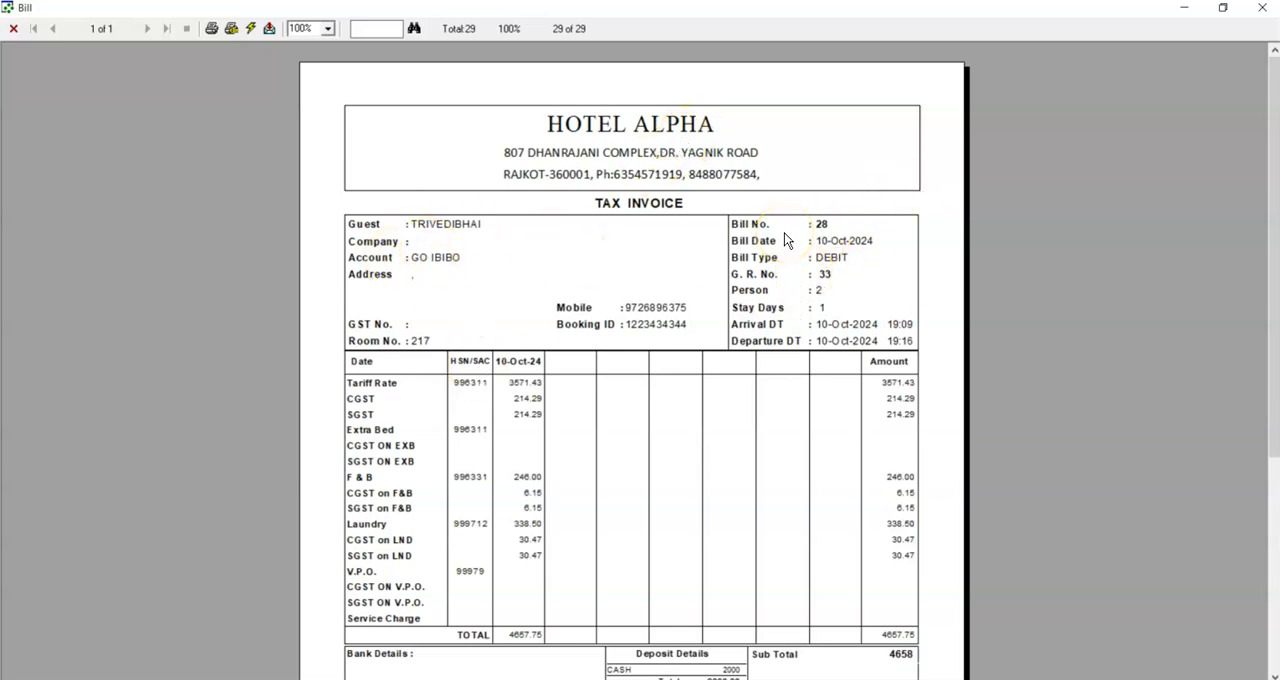
left_click_drag(1272, 194, 1270, 343)
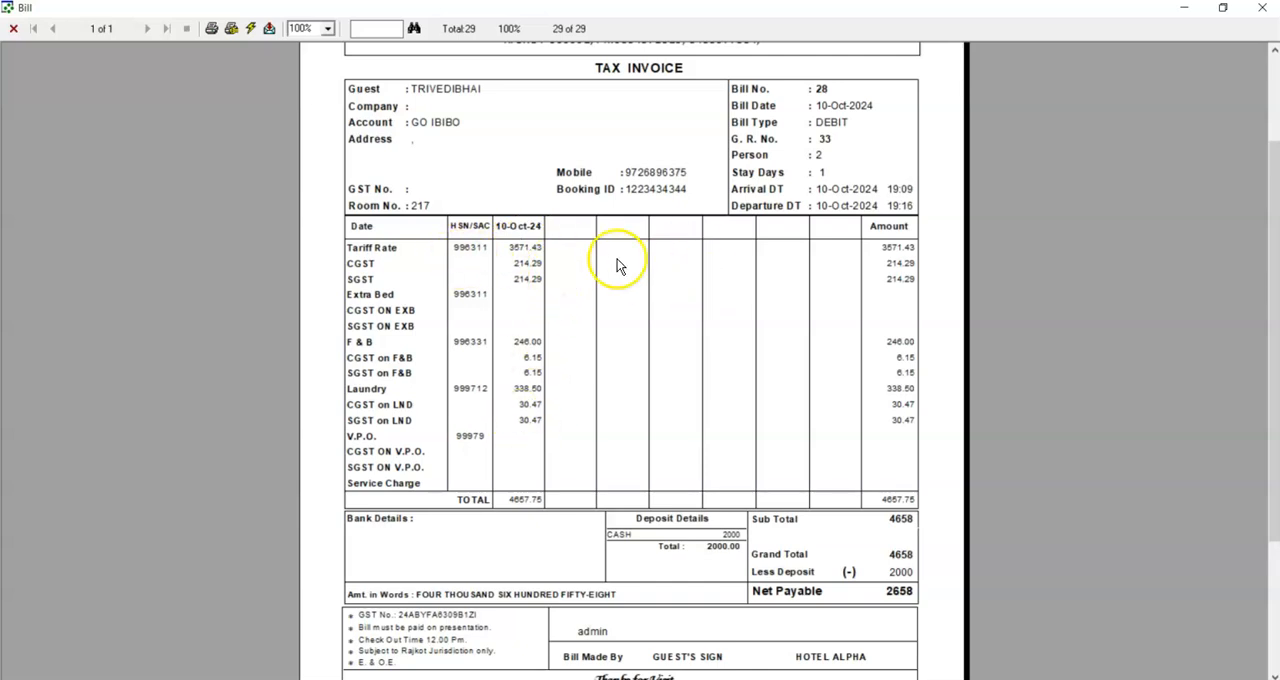
left_click_drag(1272, 190, 1272, 318)
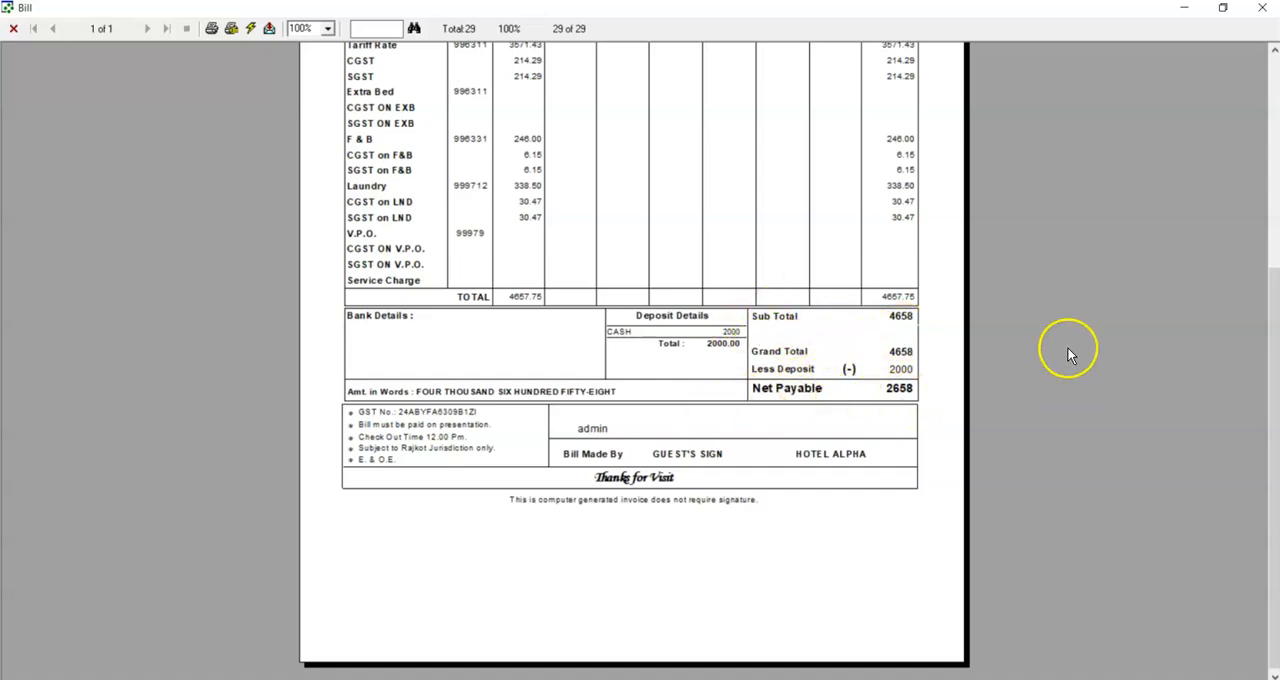
left_click(1262, 8)
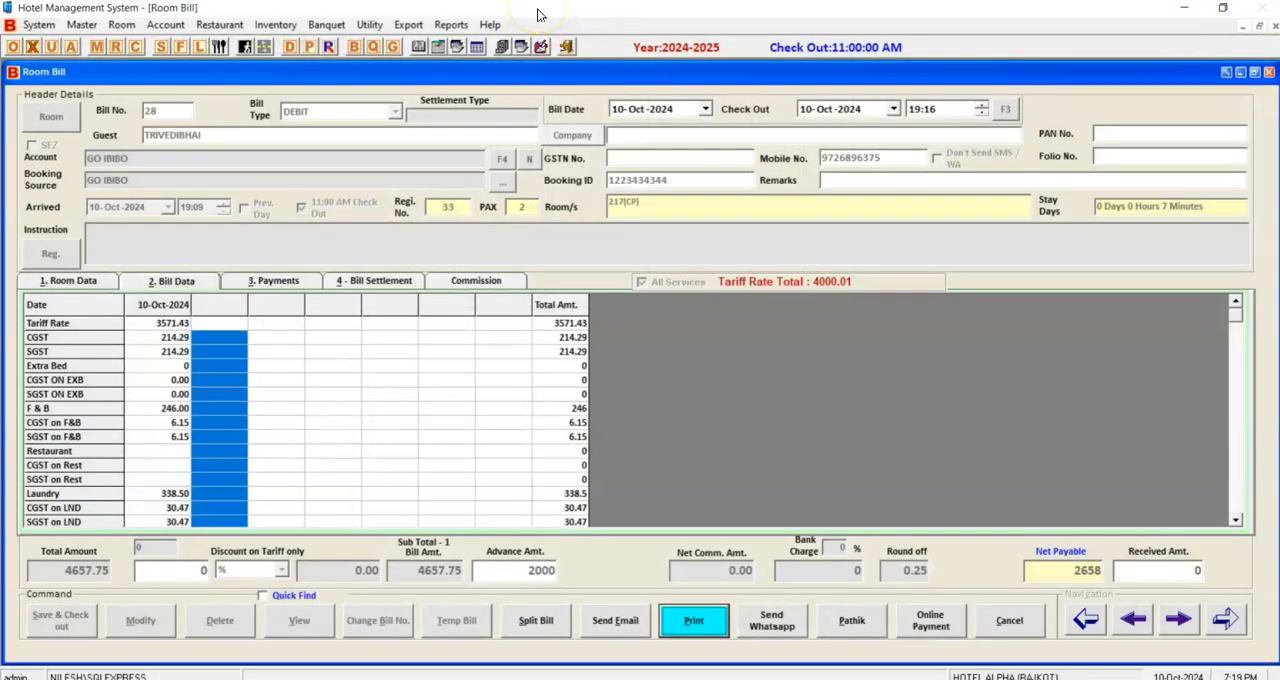
Open the checked-out room bill for splitting and check its tariff, F & B and laundry rows.
left_click(215, 424)
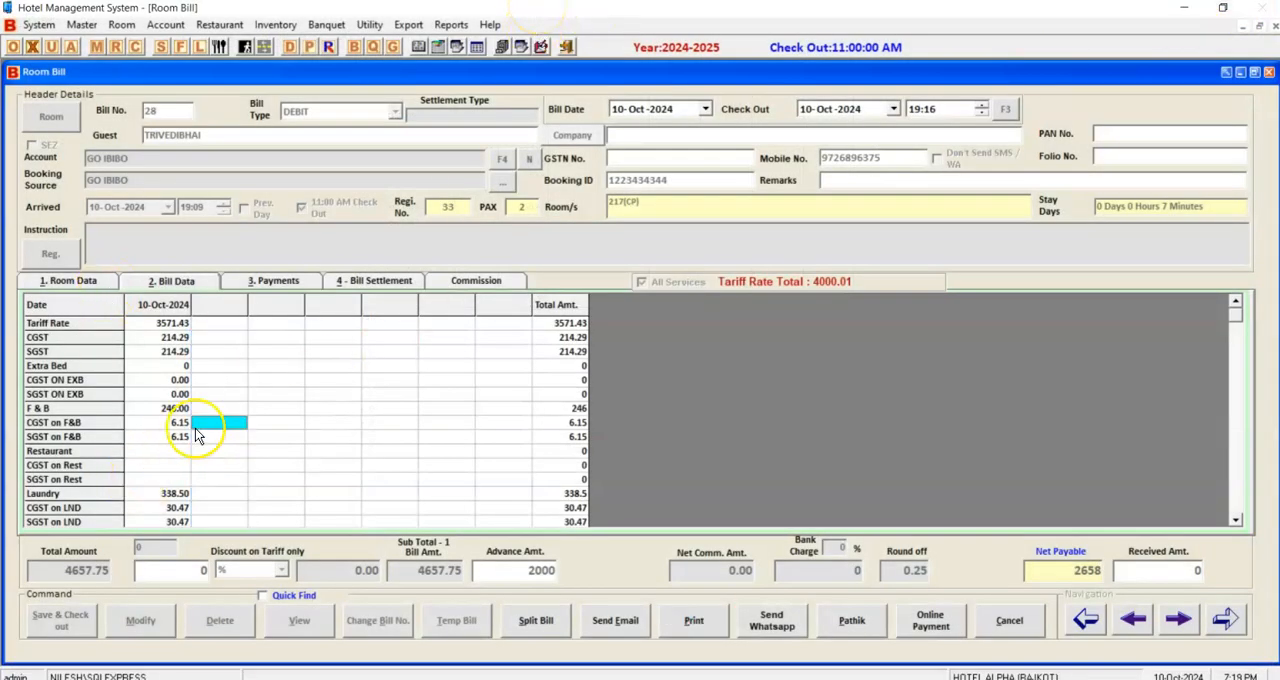
left_click(172, 323)
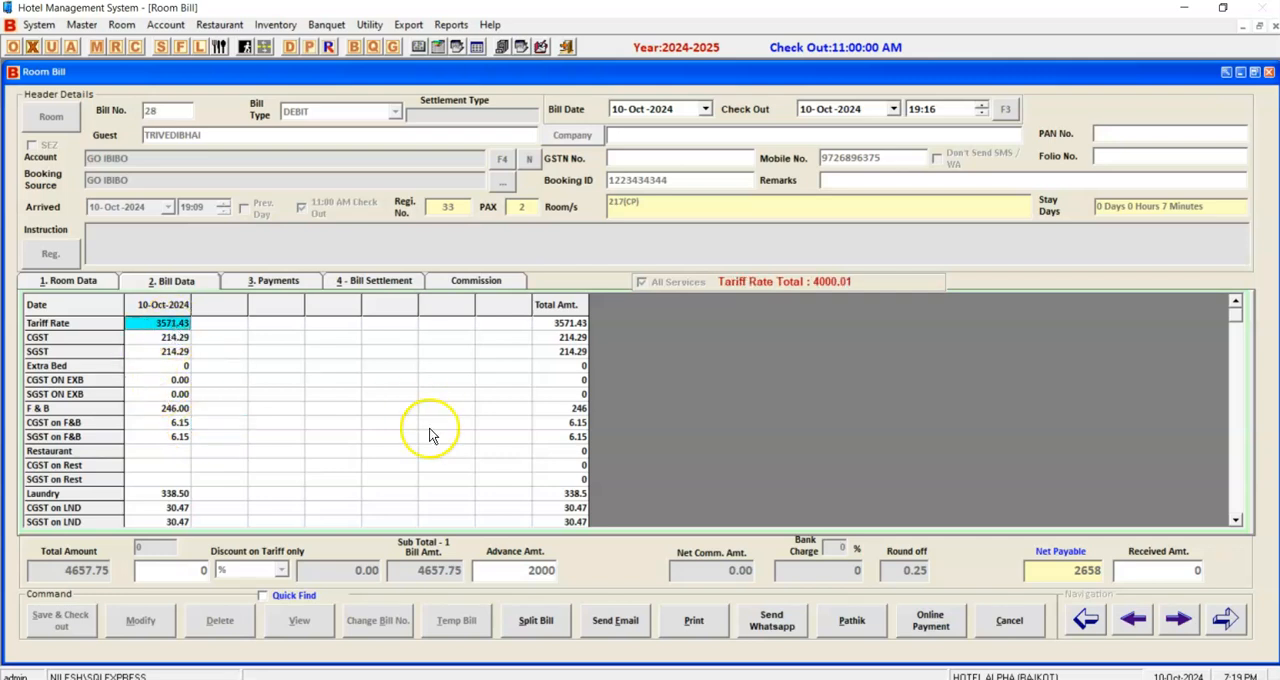
left_click(535, 622)
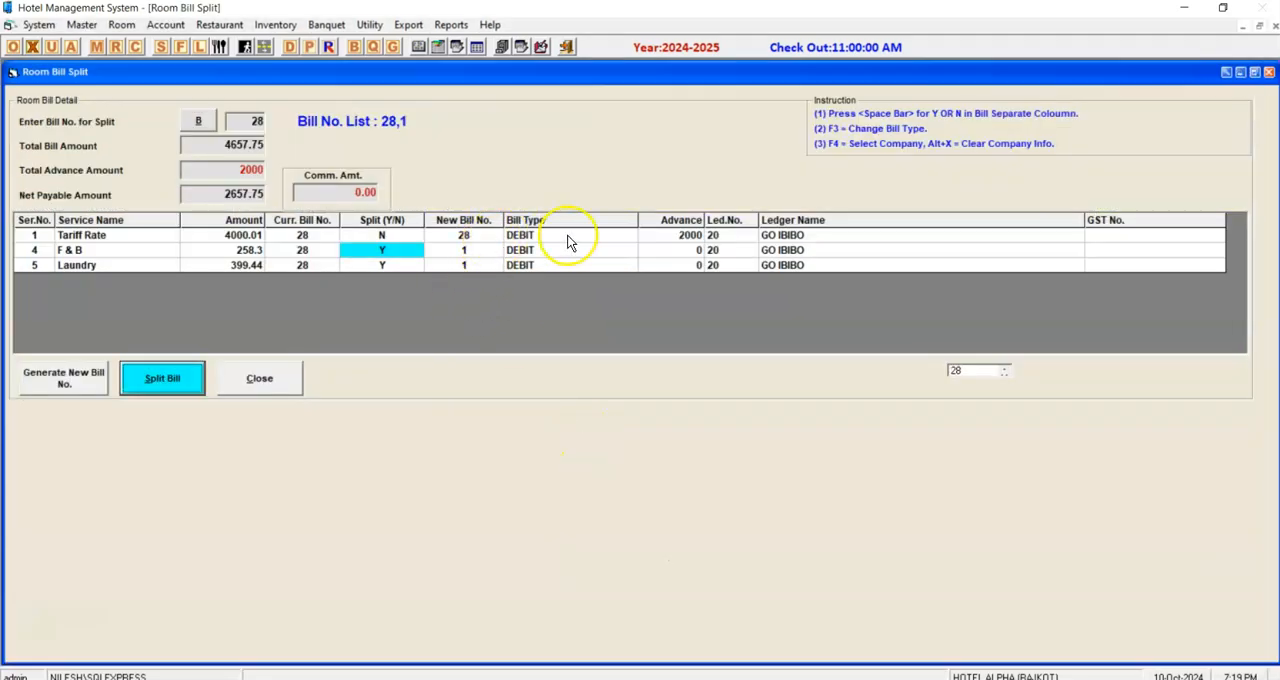
left_click(41, 236)
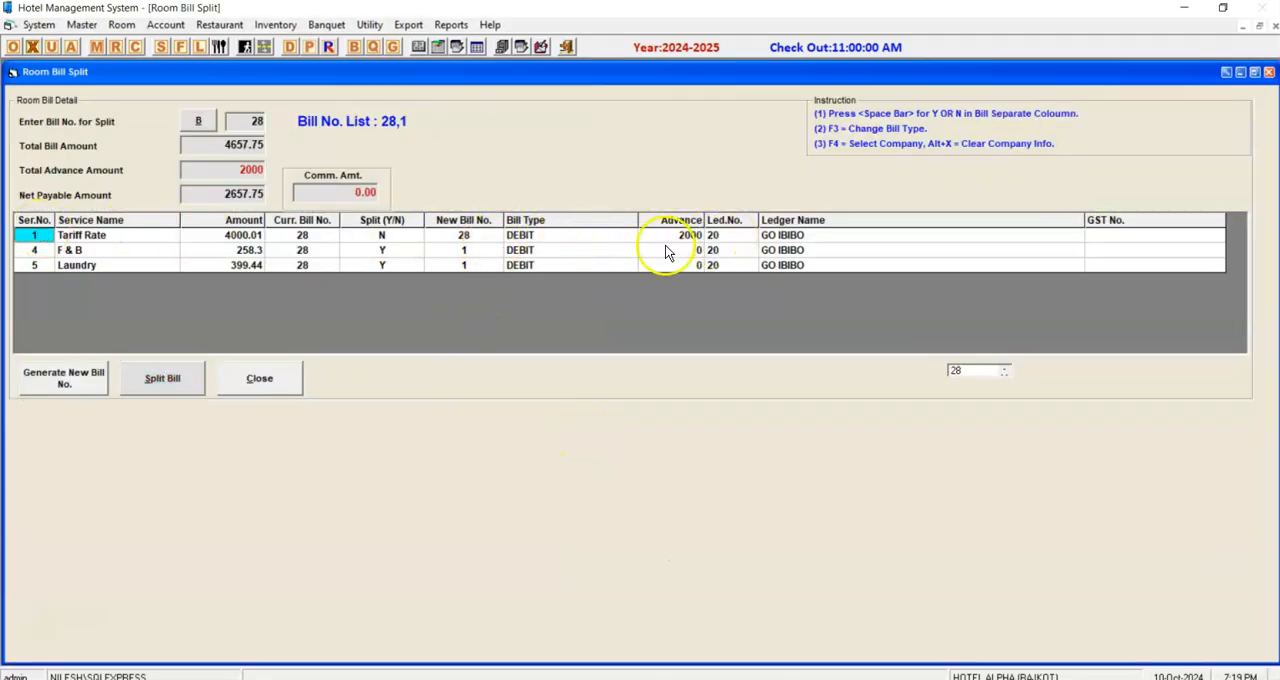
Set the bill type of the F & B and Laundry rows to CASH, leaving the Tariff Rate row as DEBIT.
left_click(588, 250)
key("F3")
left_click(632, 142)
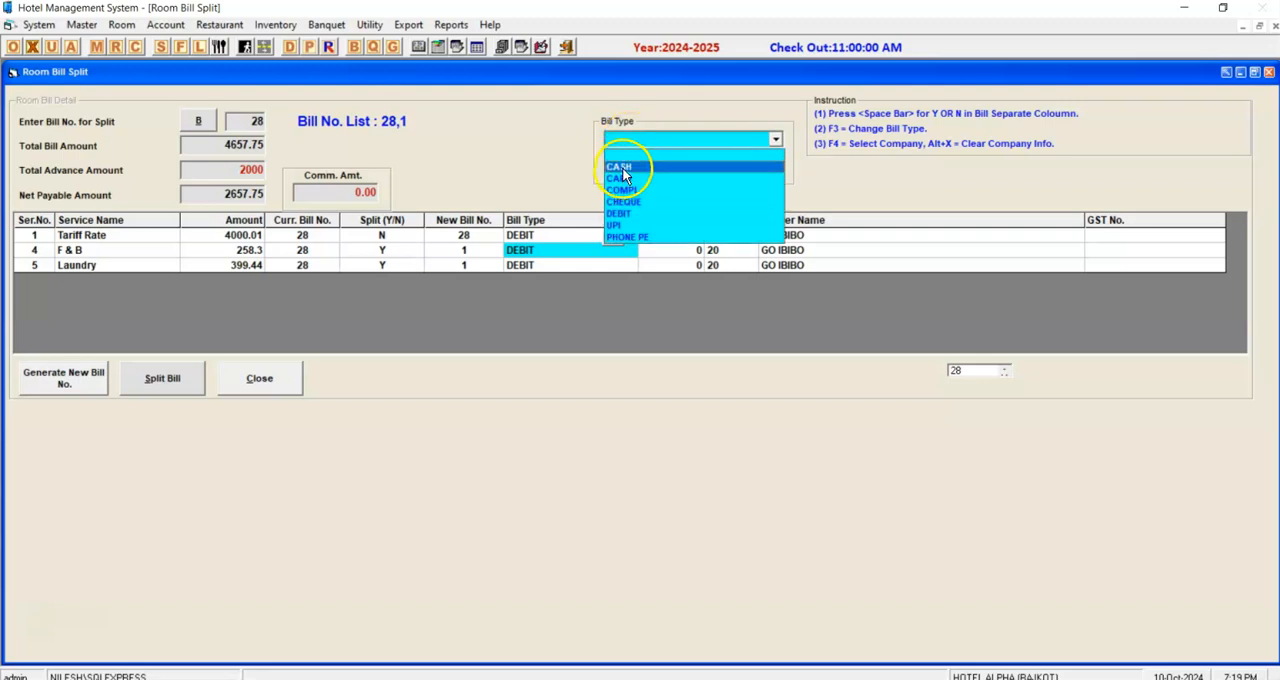
left_click(621, 167)
key("Down")
left_click(614, 253)
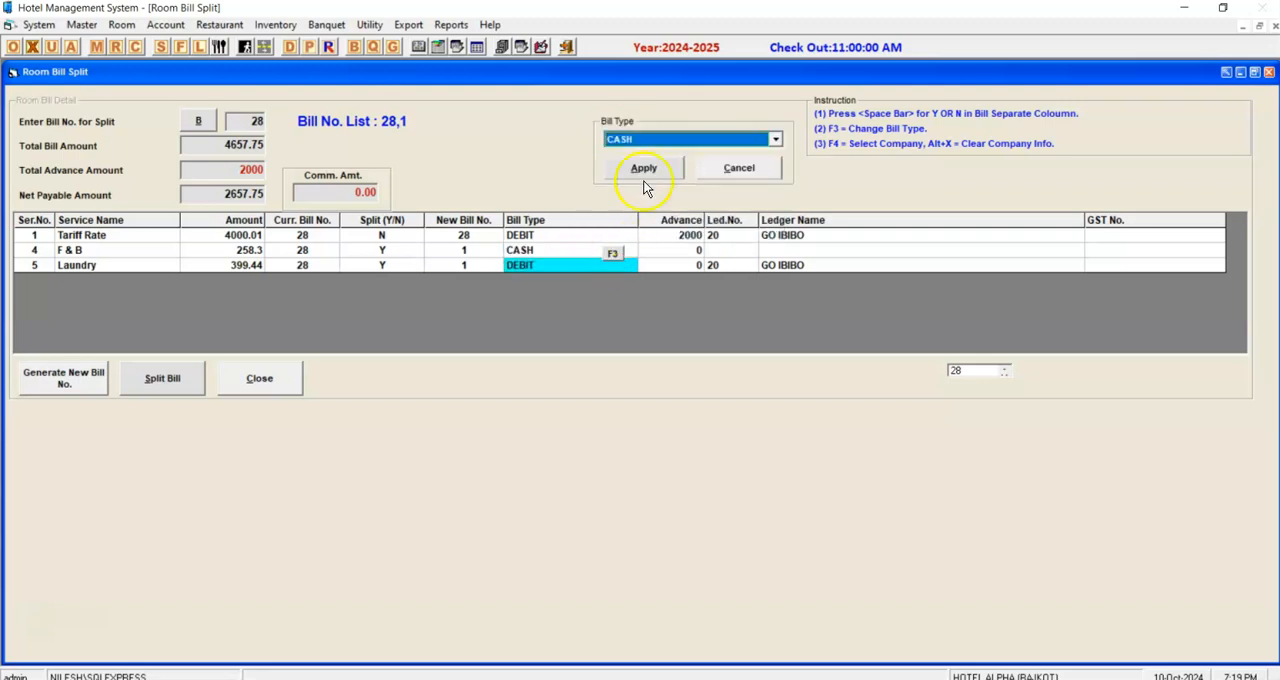
left_click(648, 165)
left_click_drag(27, 254, 604, 278)
left_click(516, 266)
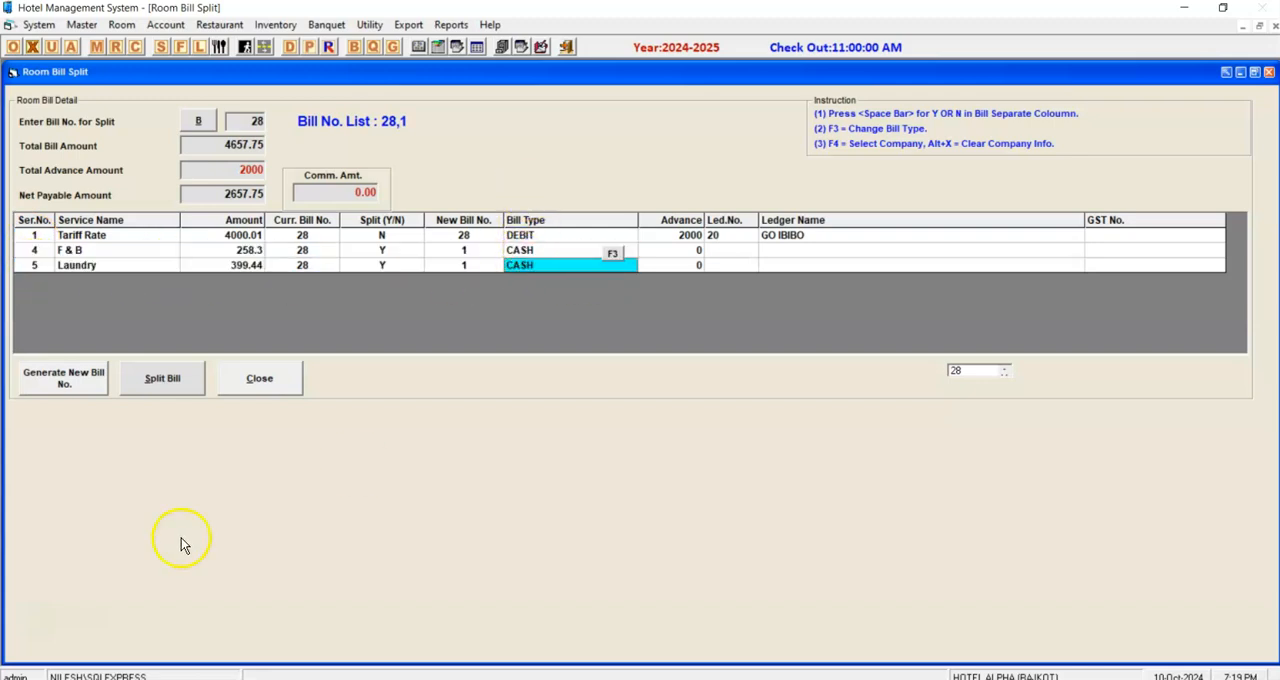
Split the room bill into separate tariff and service bills, confirm, and return to the room bill.
left_click(162, 378)
left_click(667, 407)
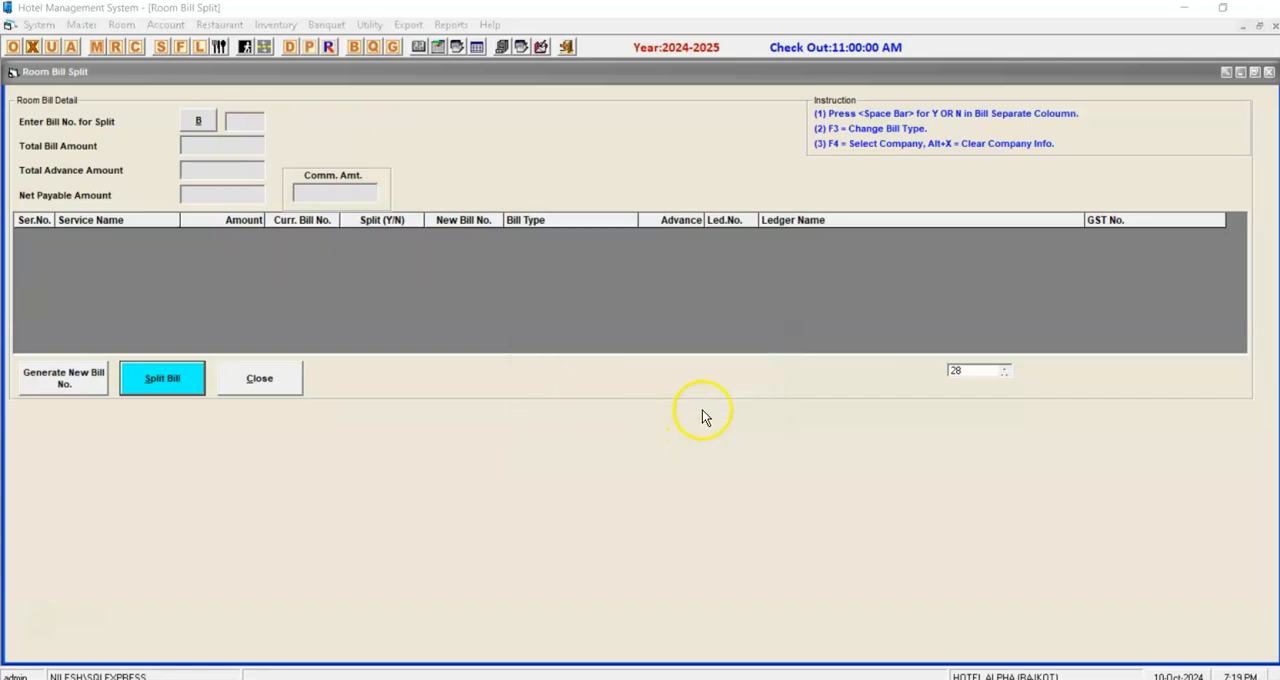
left_click(722, 406)
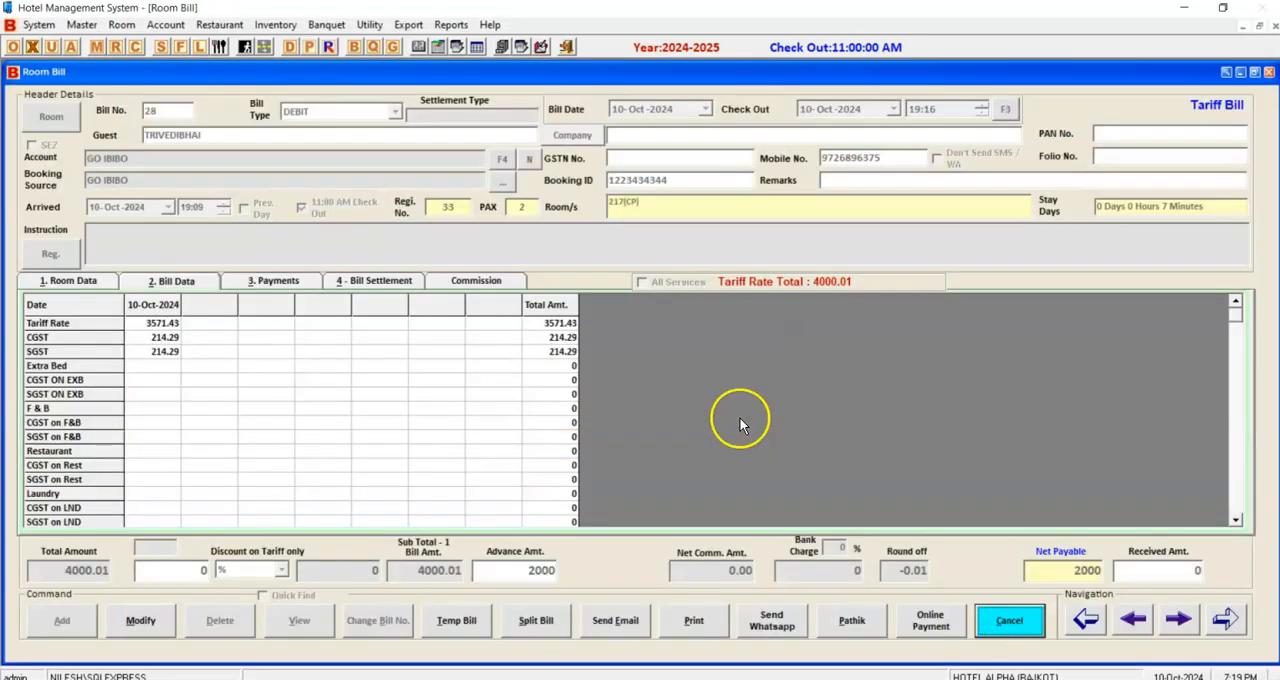
Compare the charges on the split tariff bill with the F & B and laundry charges on the service bill.
left_click(160, 330)
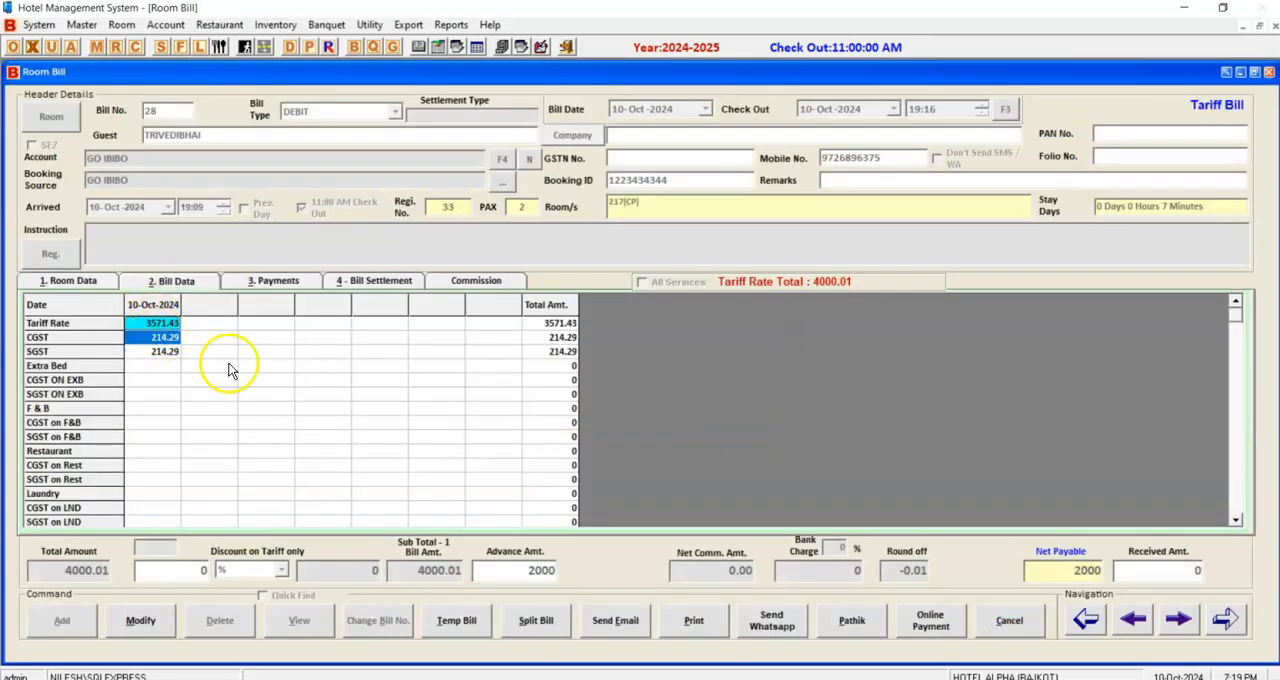
left_click(1140, 621)
left_click(171, 324)
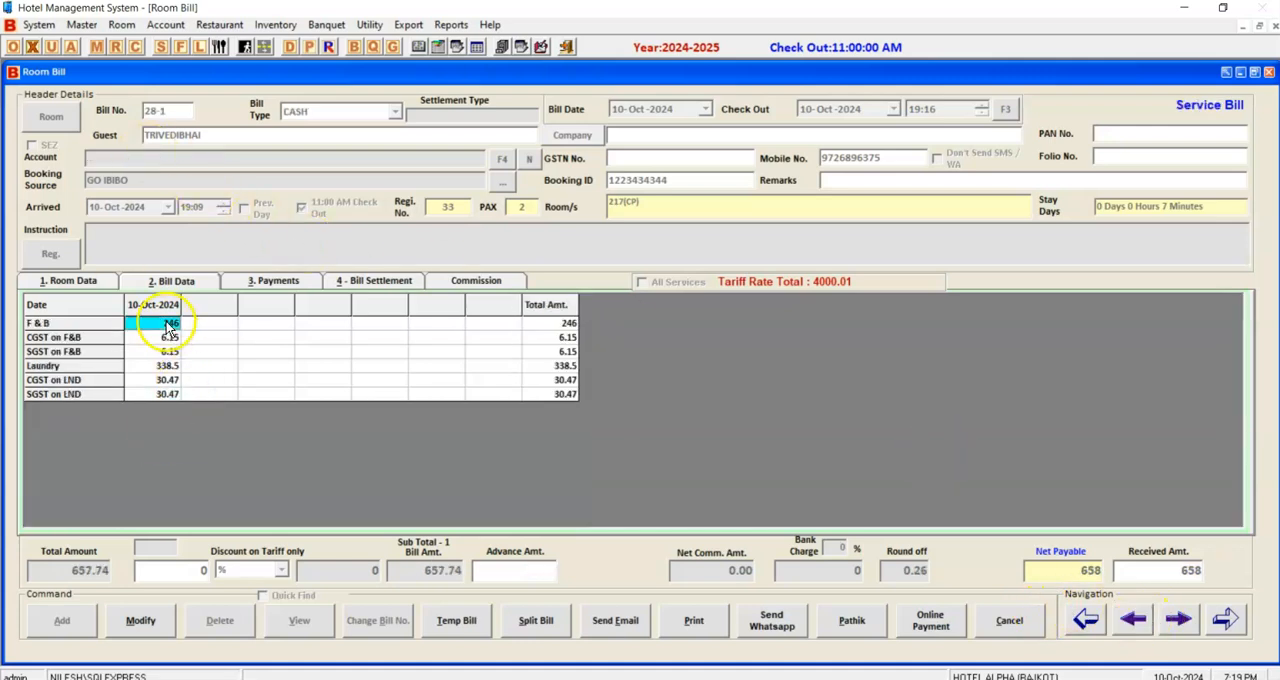
left_click(167, 353)
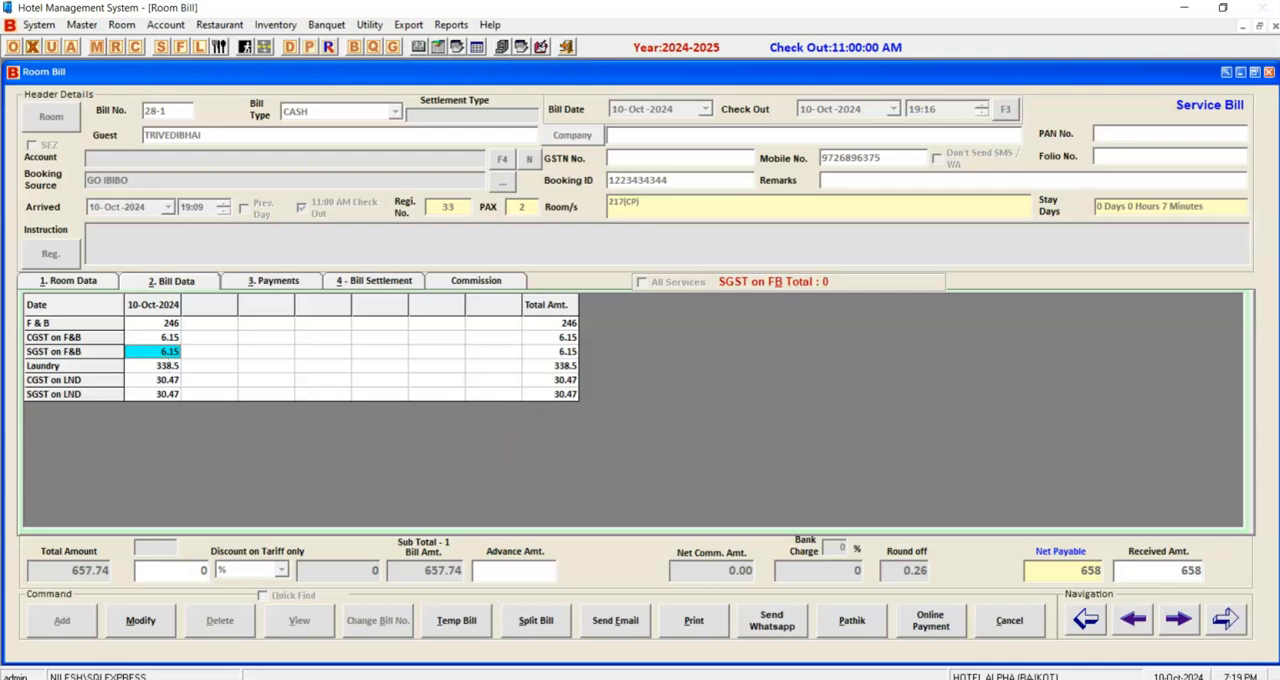
left_click(1178, 620)
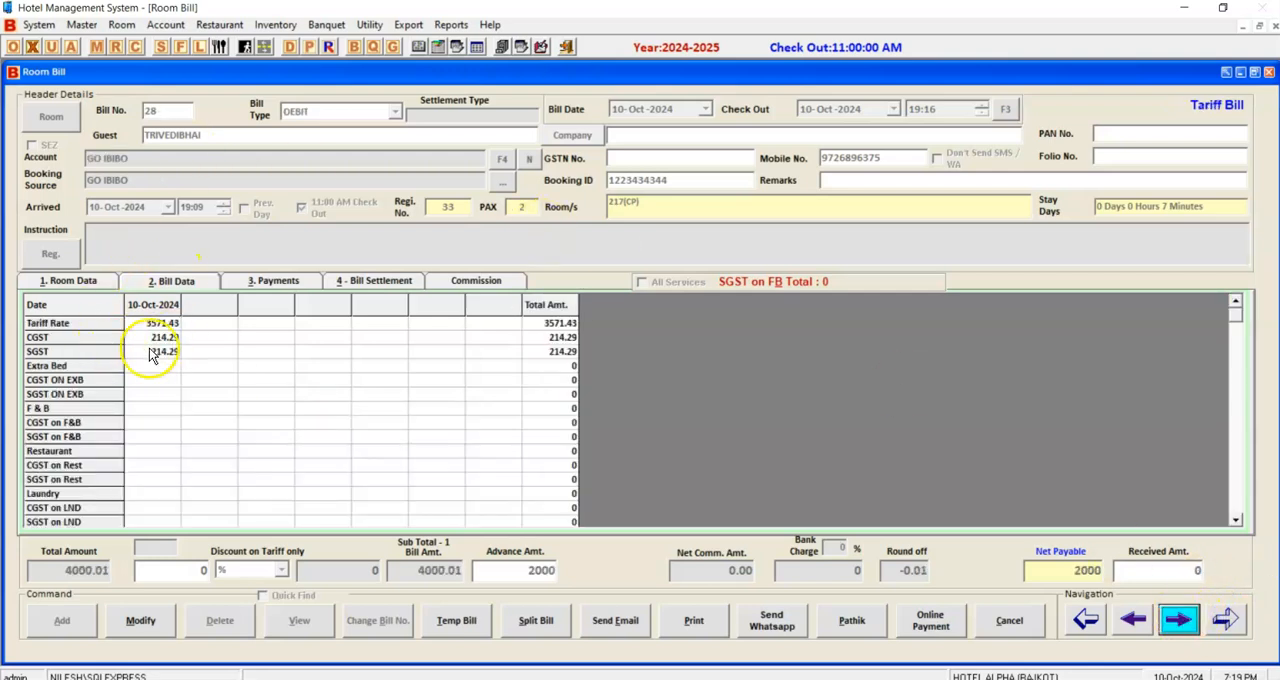
Preview the tariff bill as a tax invoice, check its deposit and net payable, and close the preview.
left_click(716, 622)
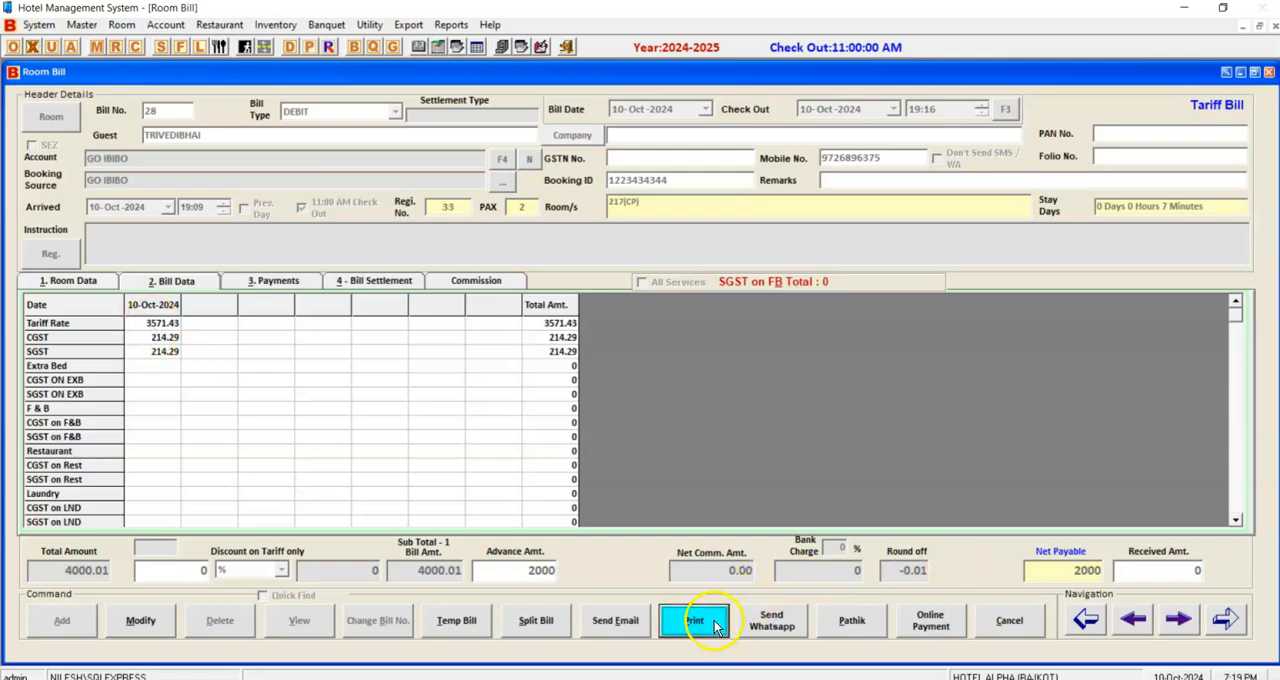
left_click(692, 404)
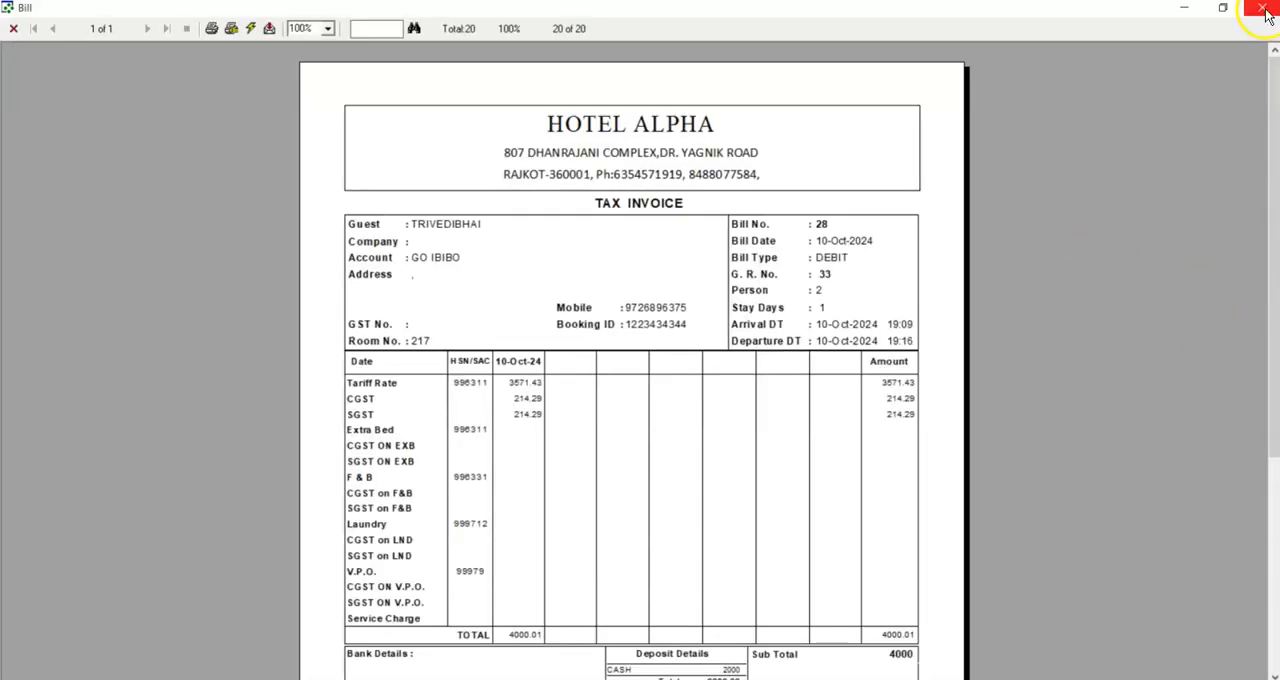
left_click_drag(1266, 106, 1275, 150)
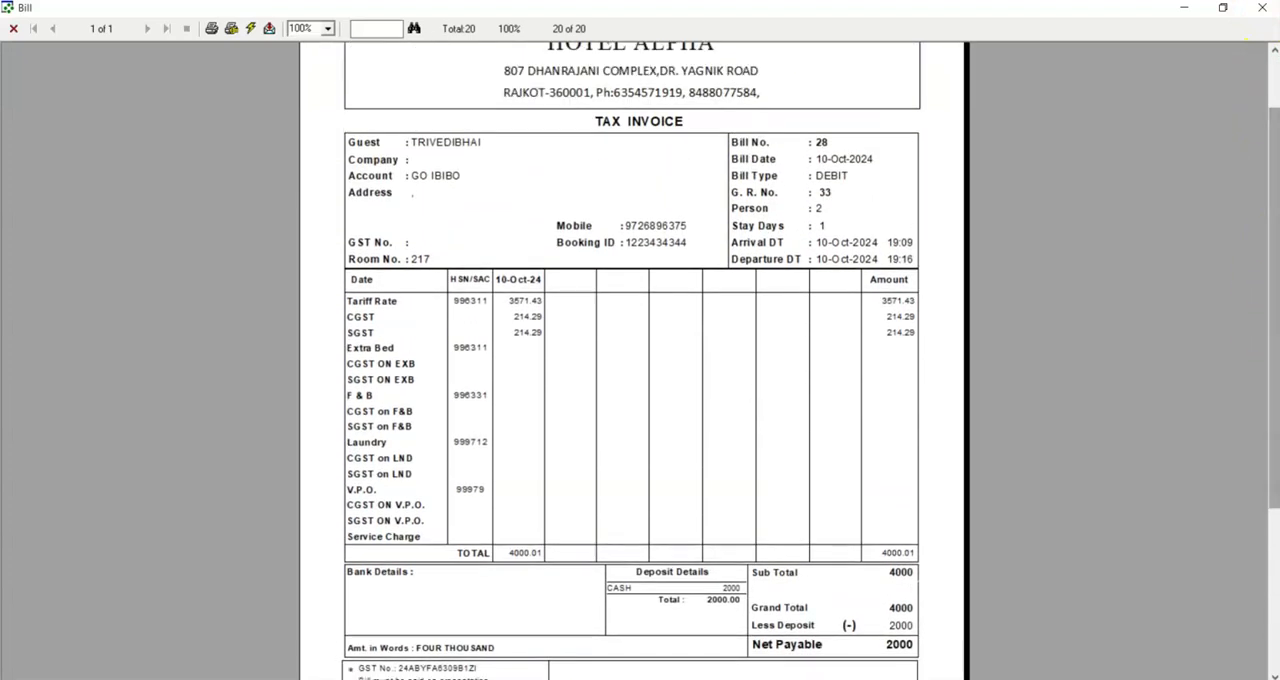
left_click(1274, 12)
Check the service bill again, return to the tariff bill and send it through WhatsApp.
left_click(1133, 620)
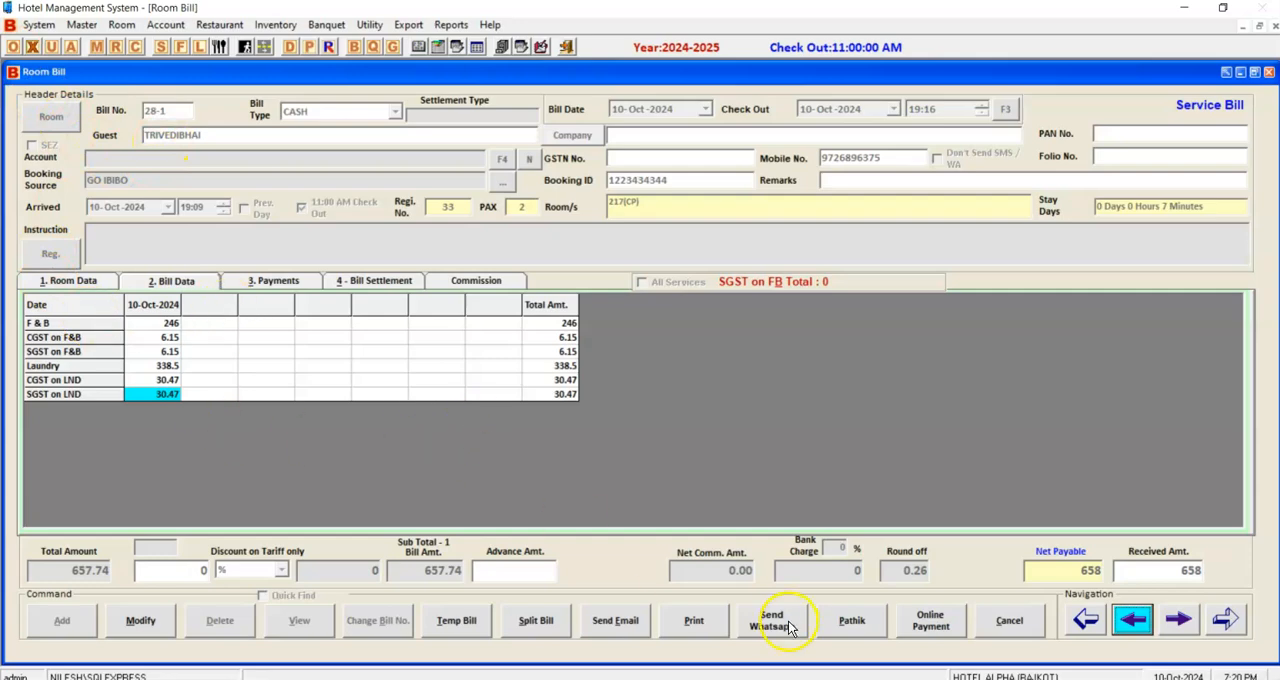
left_click(1195, 624)
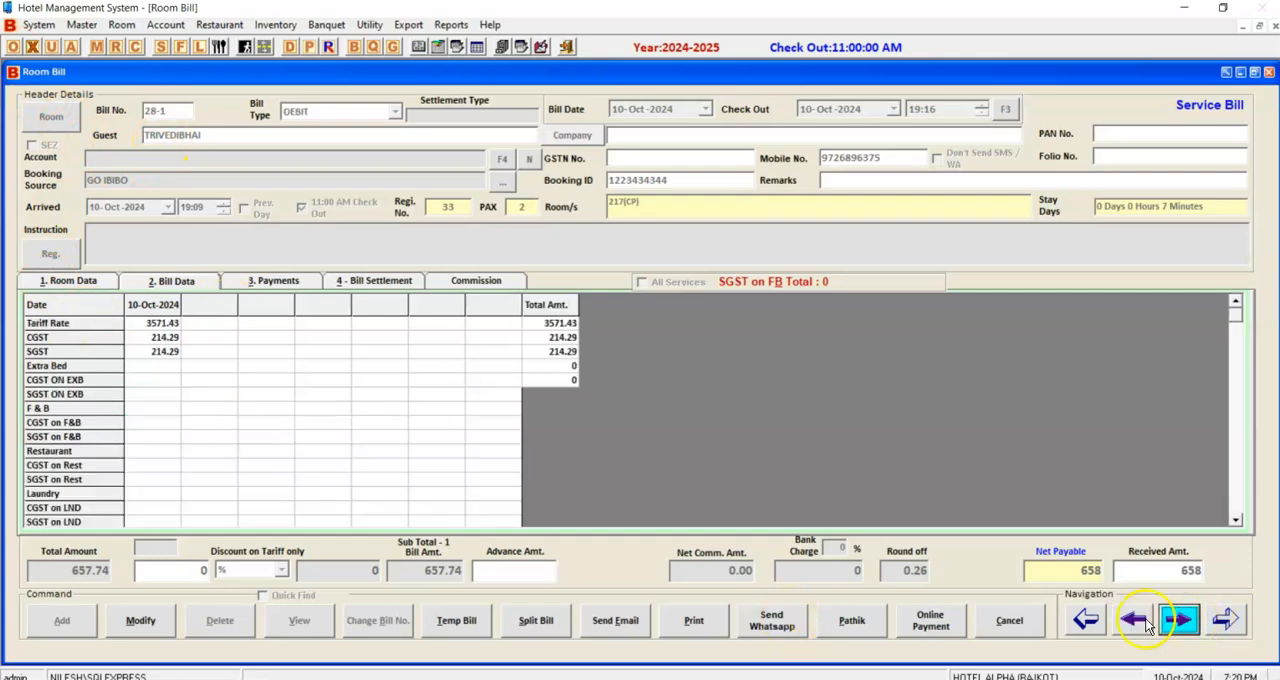
left_click(768, 624)
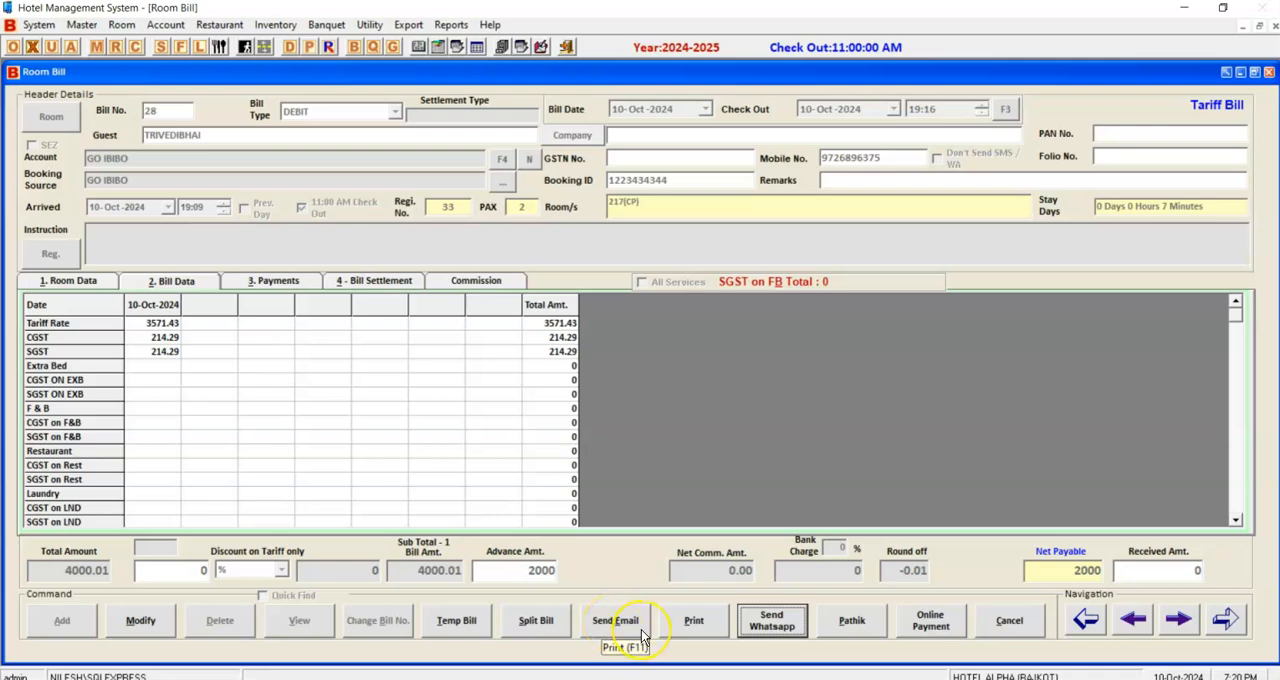
Cancel out of the displayed bill and close the room bill form to return to the occupancy chart.
left_click(1030, 628)
left_click(660, 408)
left_click(1018, 628)
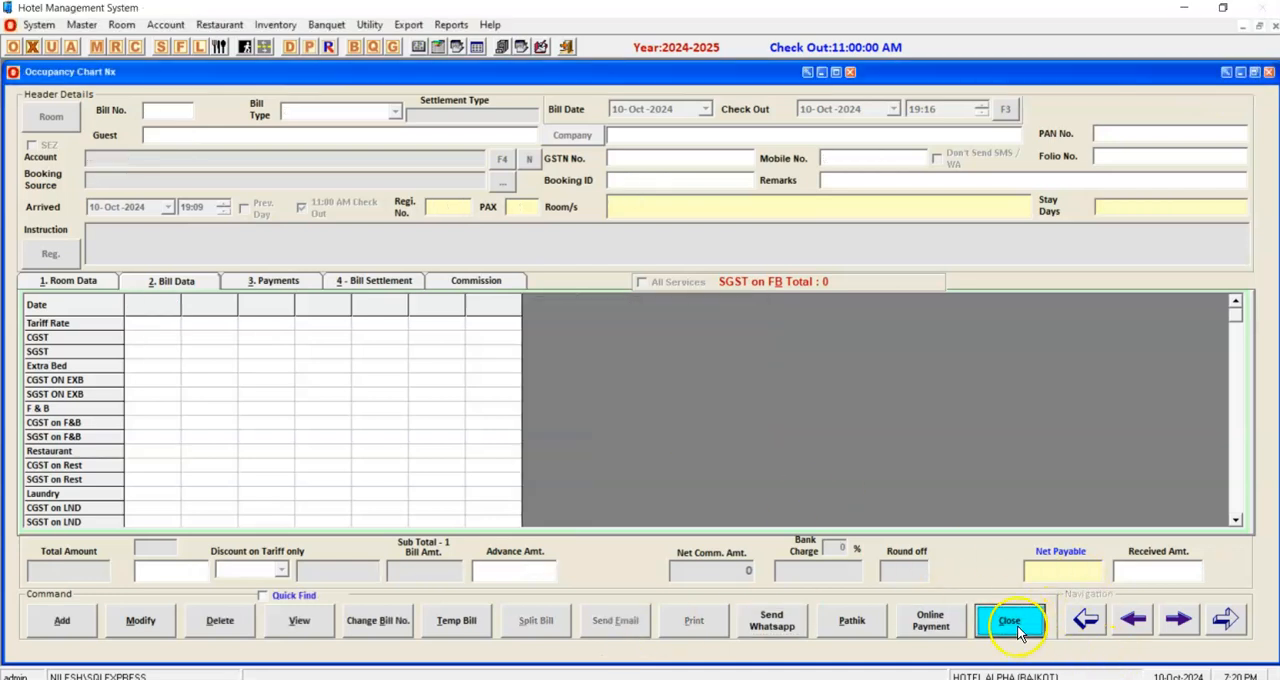
Open the Sales Detail Report from the collection reports and preview it in Detail form for 10-Oct-2024.
left_click(443, 26)
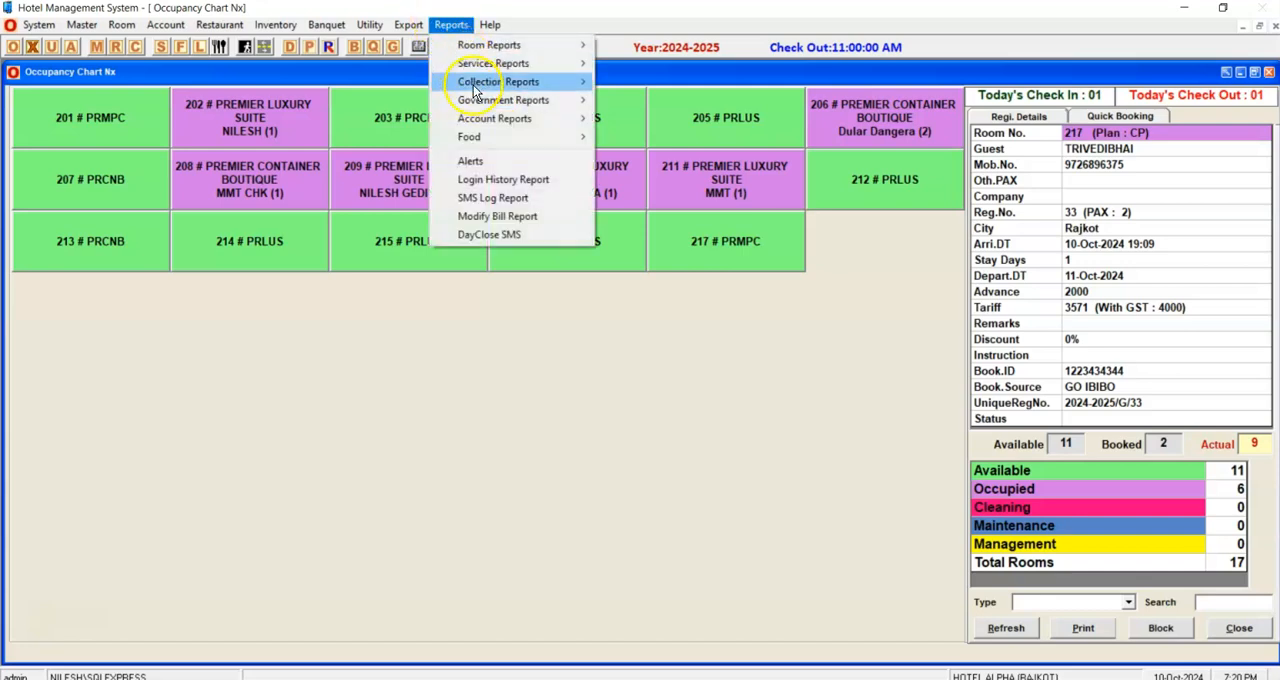
mouse_move(485, 82)
left_click(628, 101)
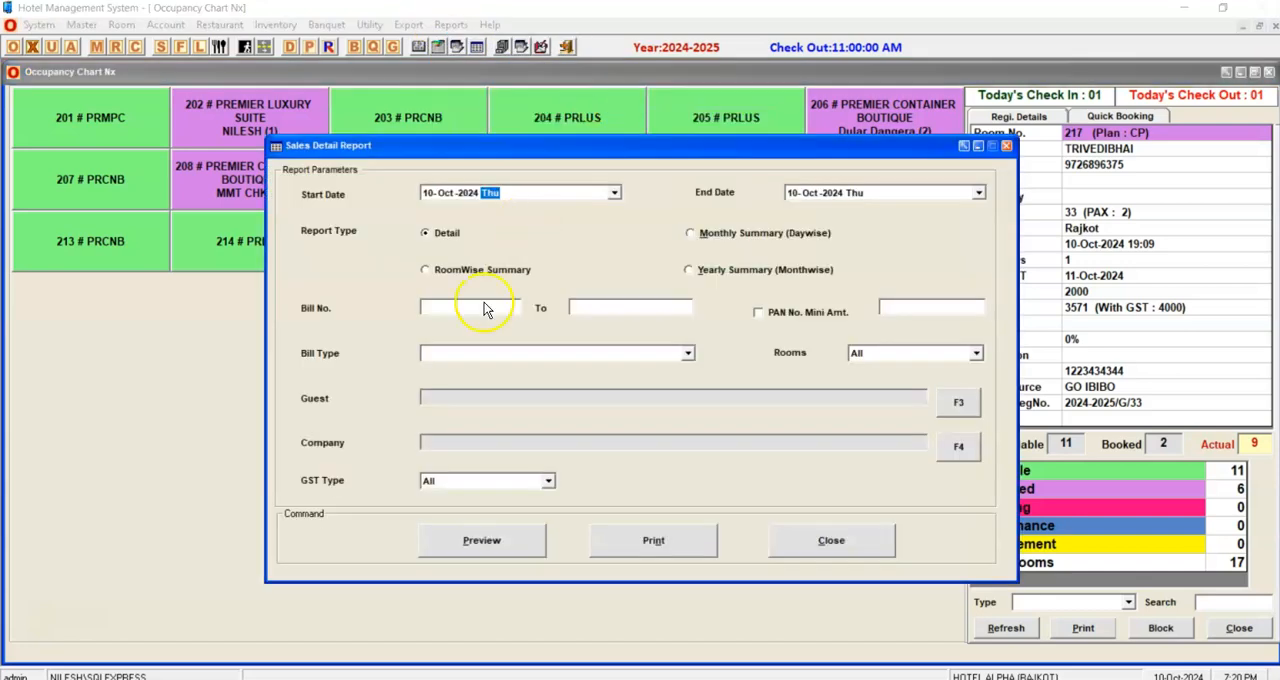
left_click(468, 541)
left_click(676, 399)
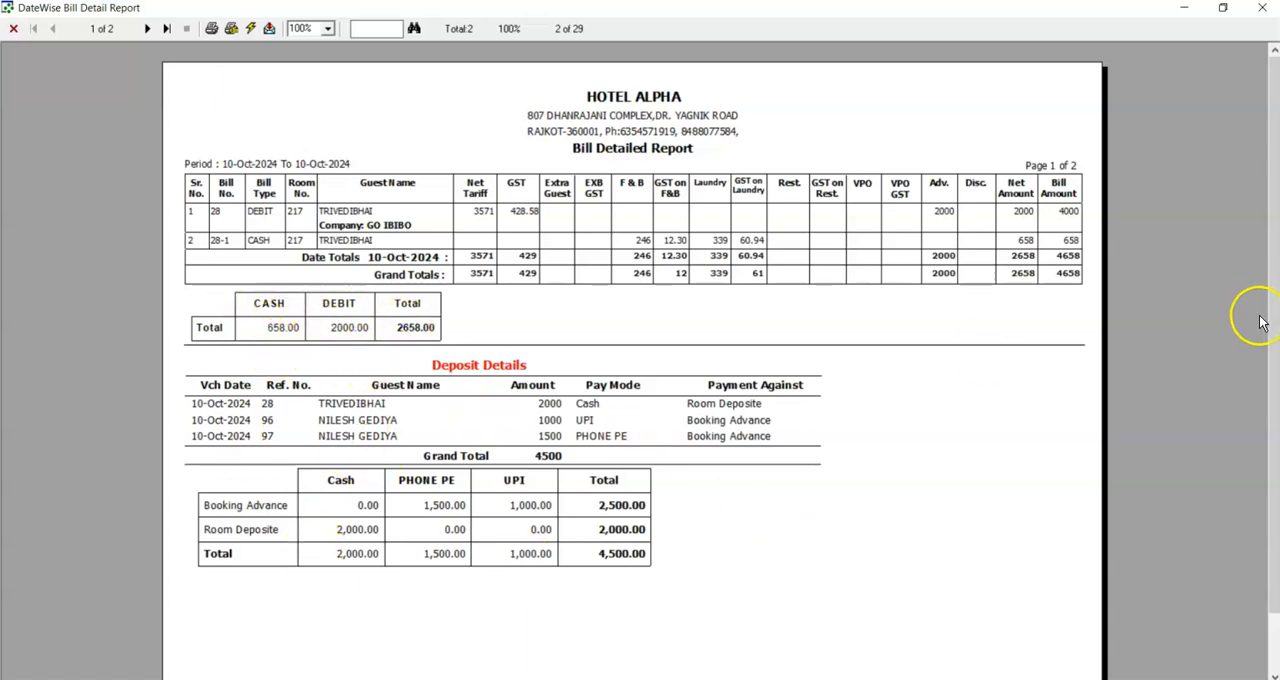
Examine the report's split bills, deposit details and second-page account summary, close the preview and dismiss the WhatsApp notification.
left_click_drag(1272, 323, 1262, 386)
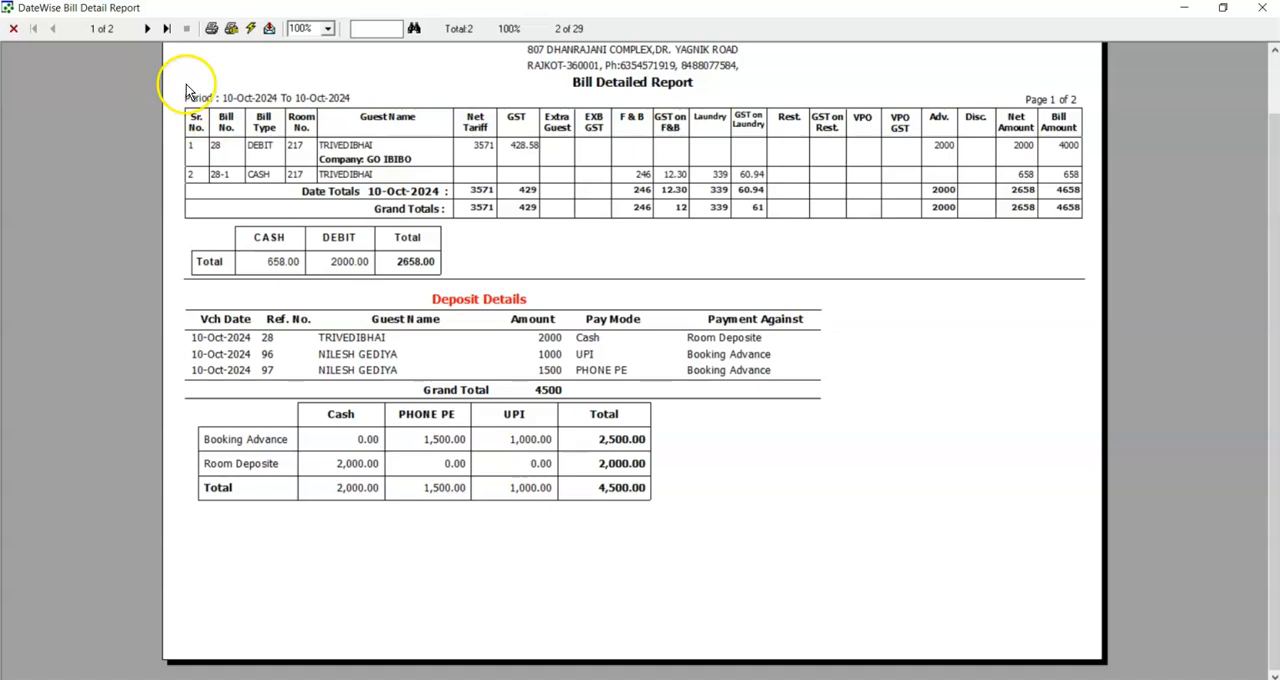
left_click(146, 30)
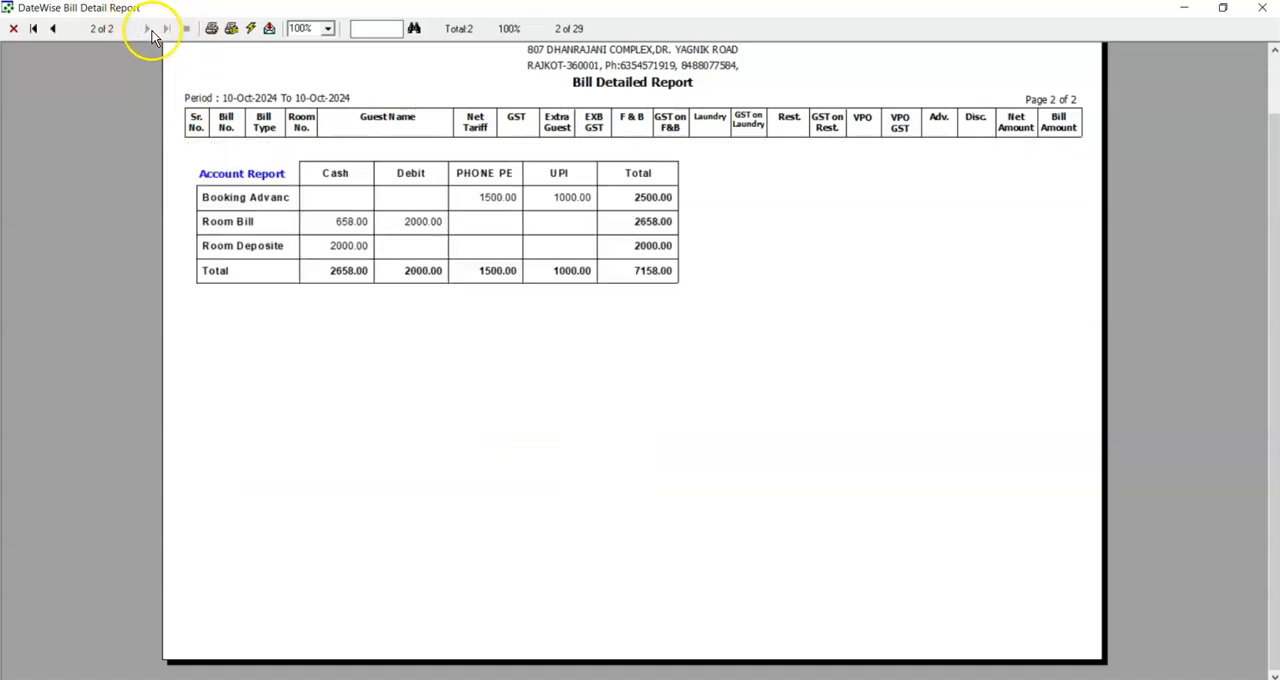
left_click(1271, 74)
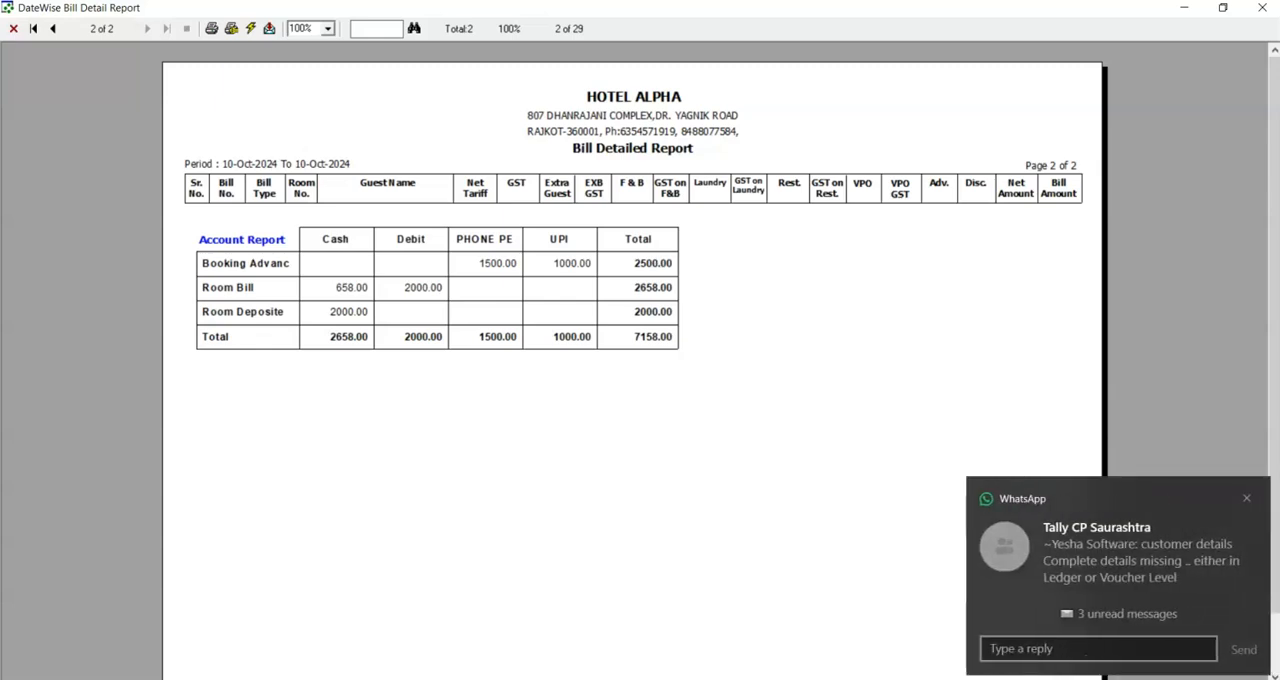
left_click(1262, 7)
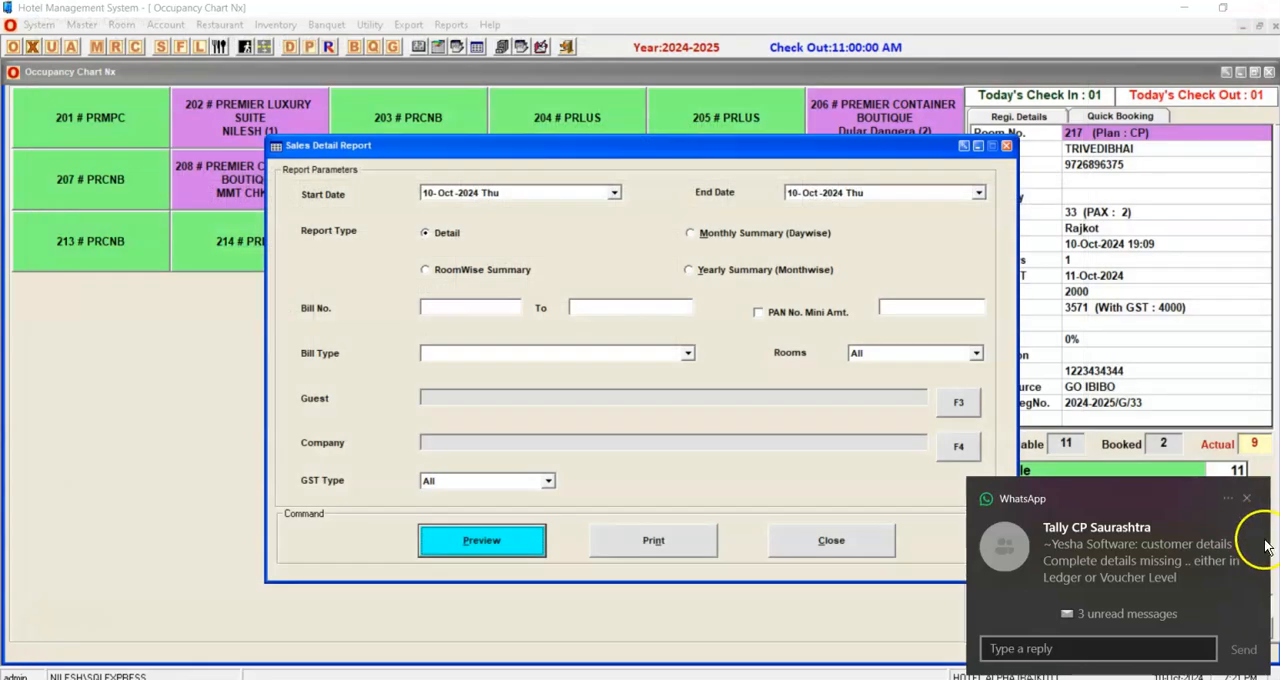
left_click(1246, 498)
Set the sales detail report period from 01-Oct-2024 to 31-Oct-2024.
left_click(440, 155)
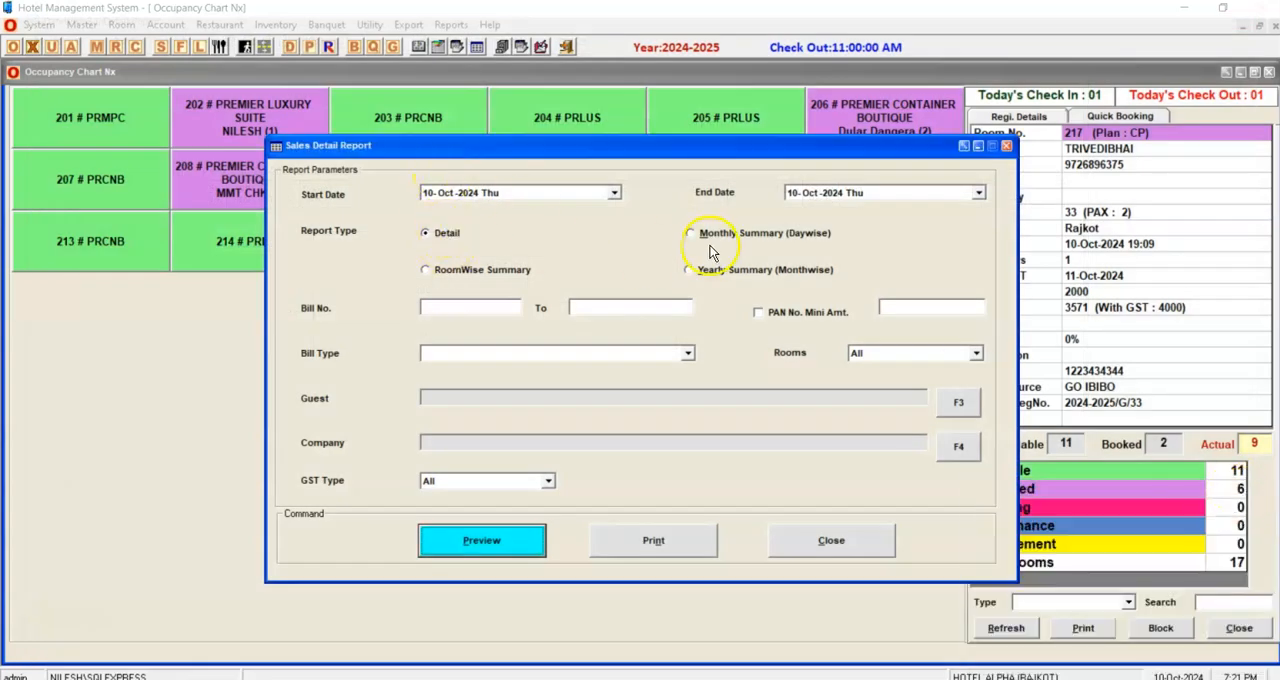
left_click(428, 193)
key("Return")
type("31")
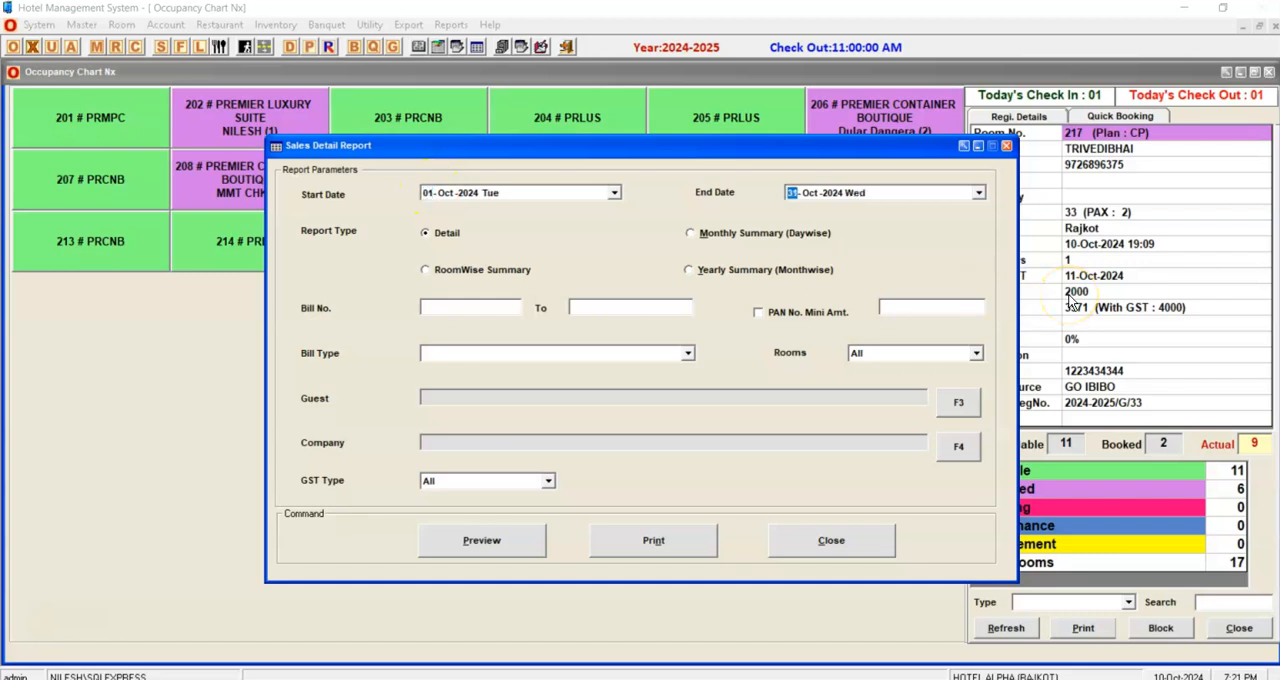
Preview the sales report as a day-wise Monthly Summary for the set October period, then close the preview and the report form.
key("Return")
left_click(843, 236)
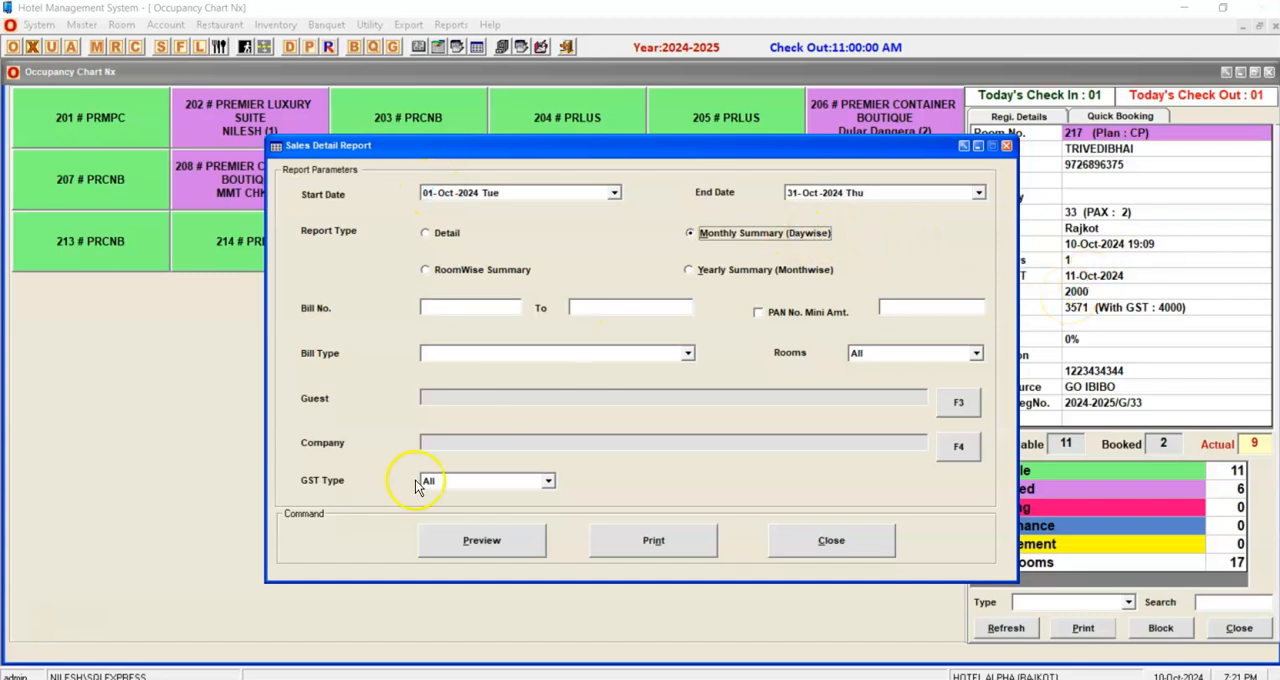
left_click(463, 541)
key("Return")
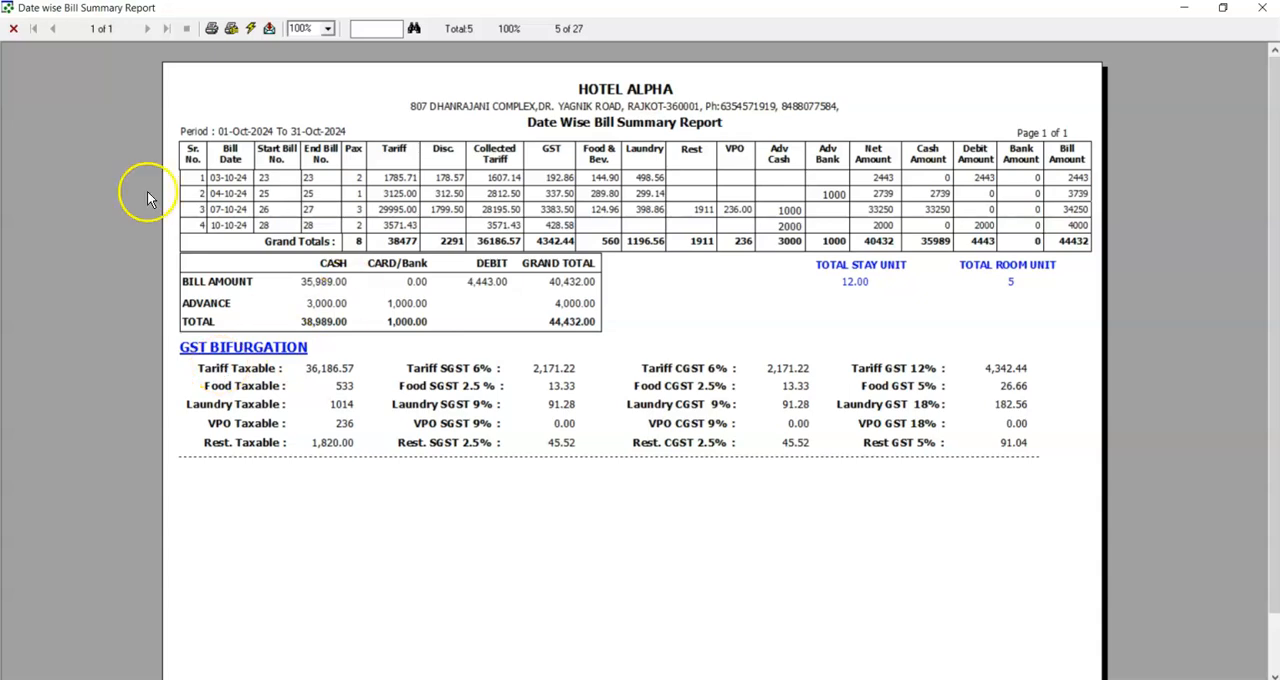
left_click(1270, 12)
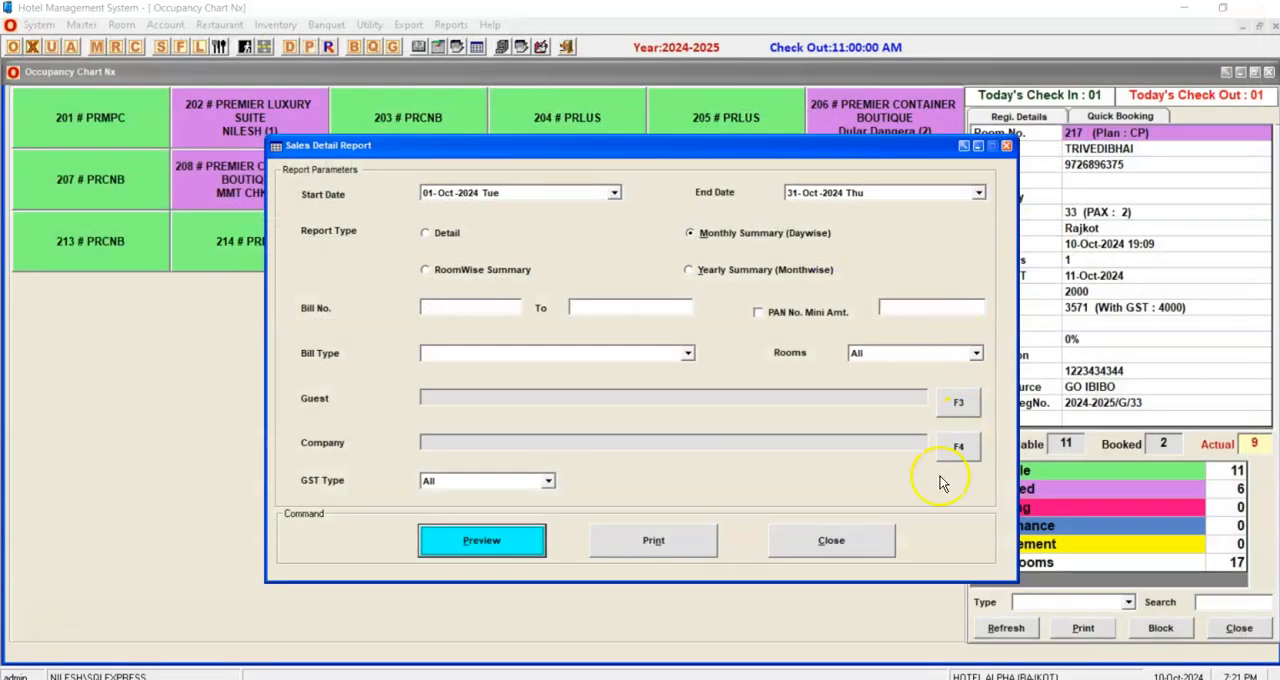
left_click(846, 533)
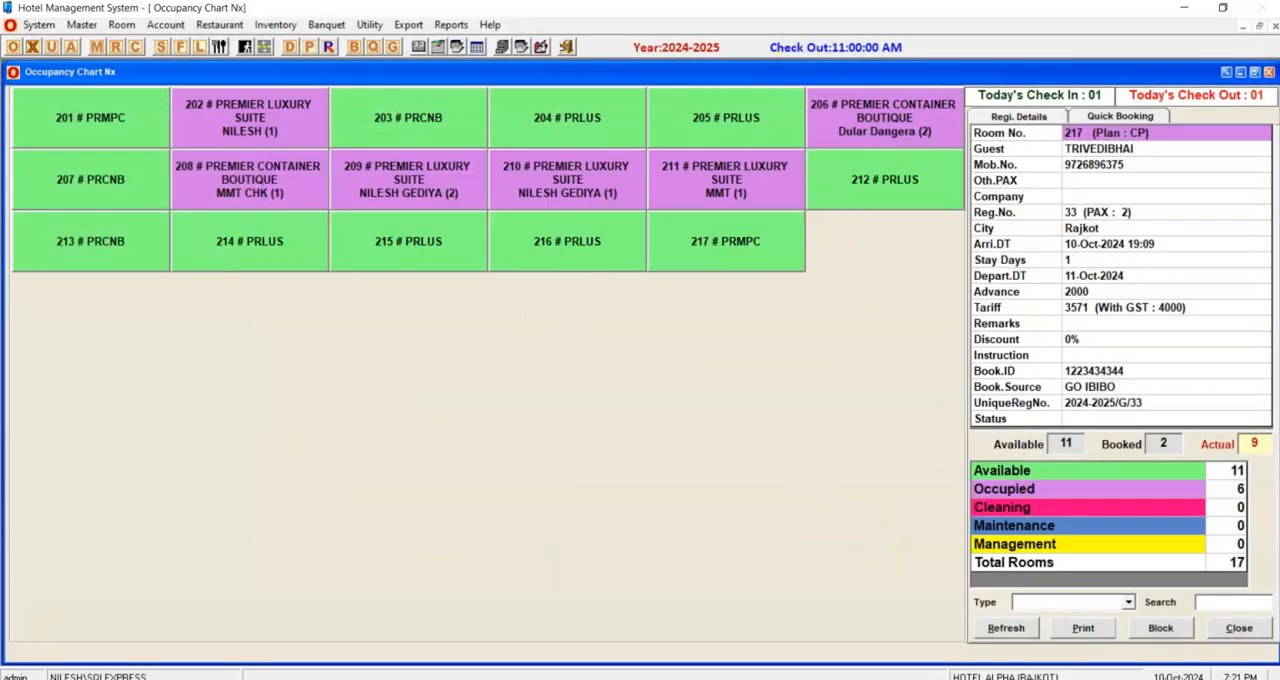
Start a new restaurant bill for table 3 with 3 persons and captain 40 (VEG CAPTAIN).
left_click(219, 47)
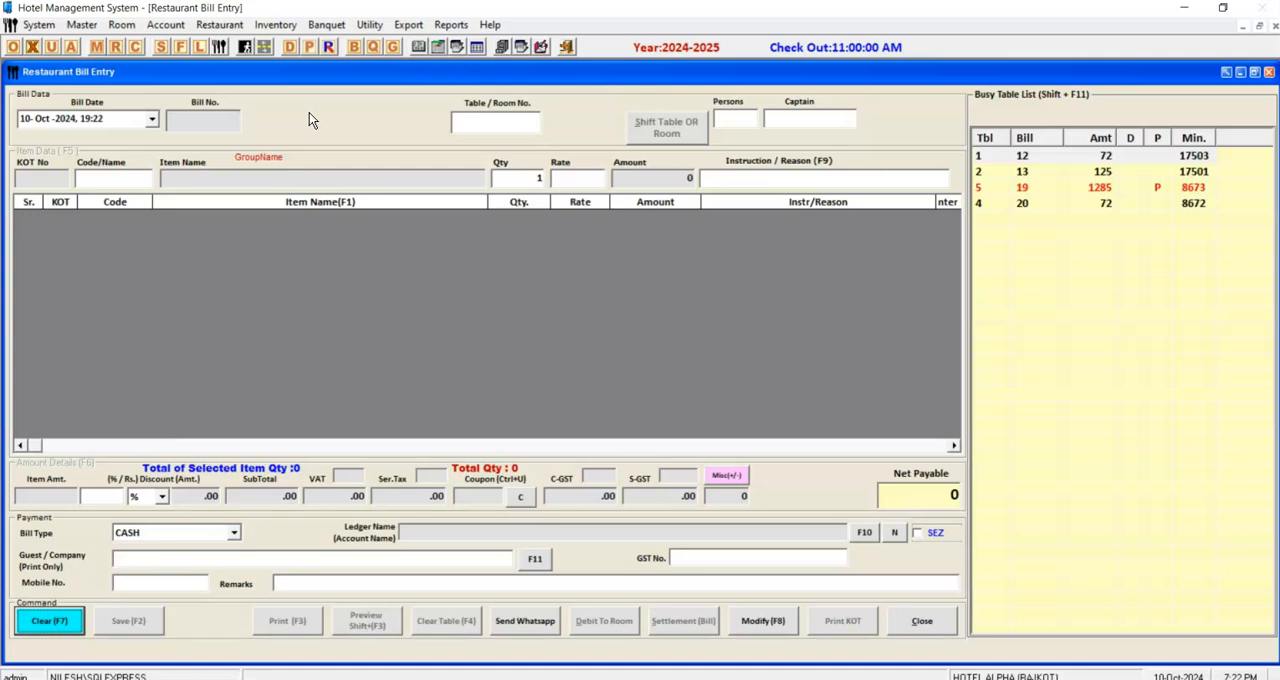
key("Return")
type("3")
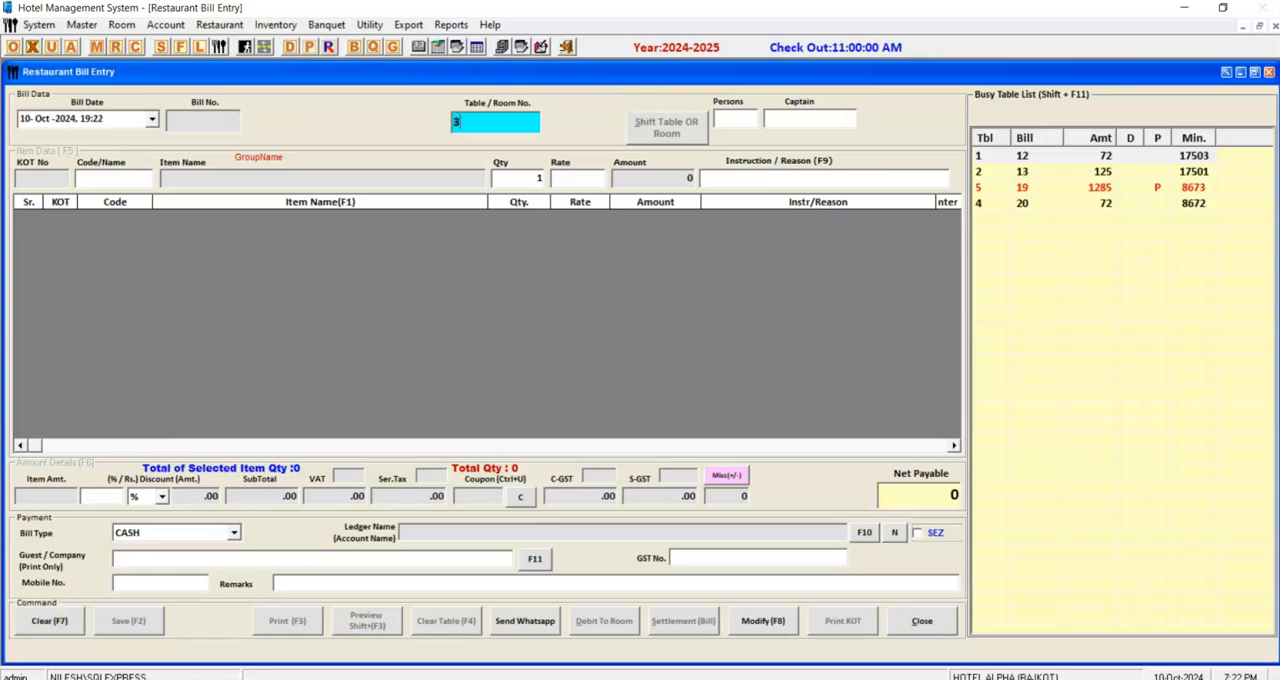
key("Return")
type("3")
key("Return")
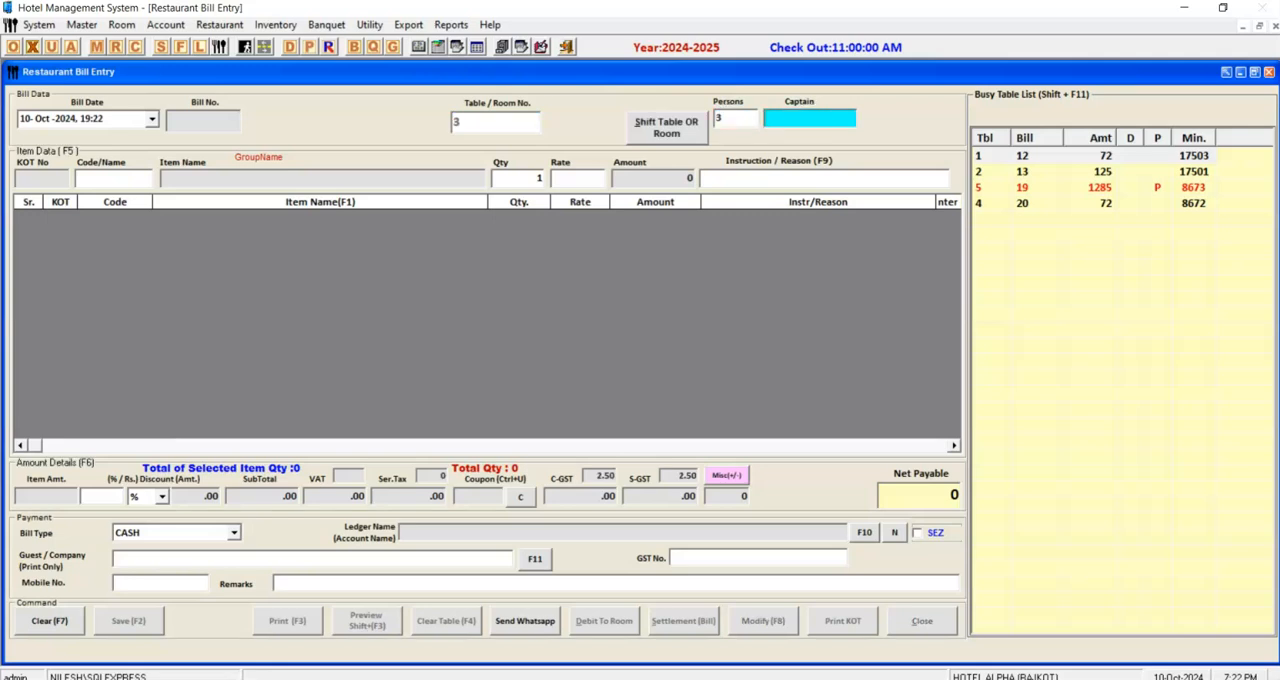
key("Return")
key("Return")
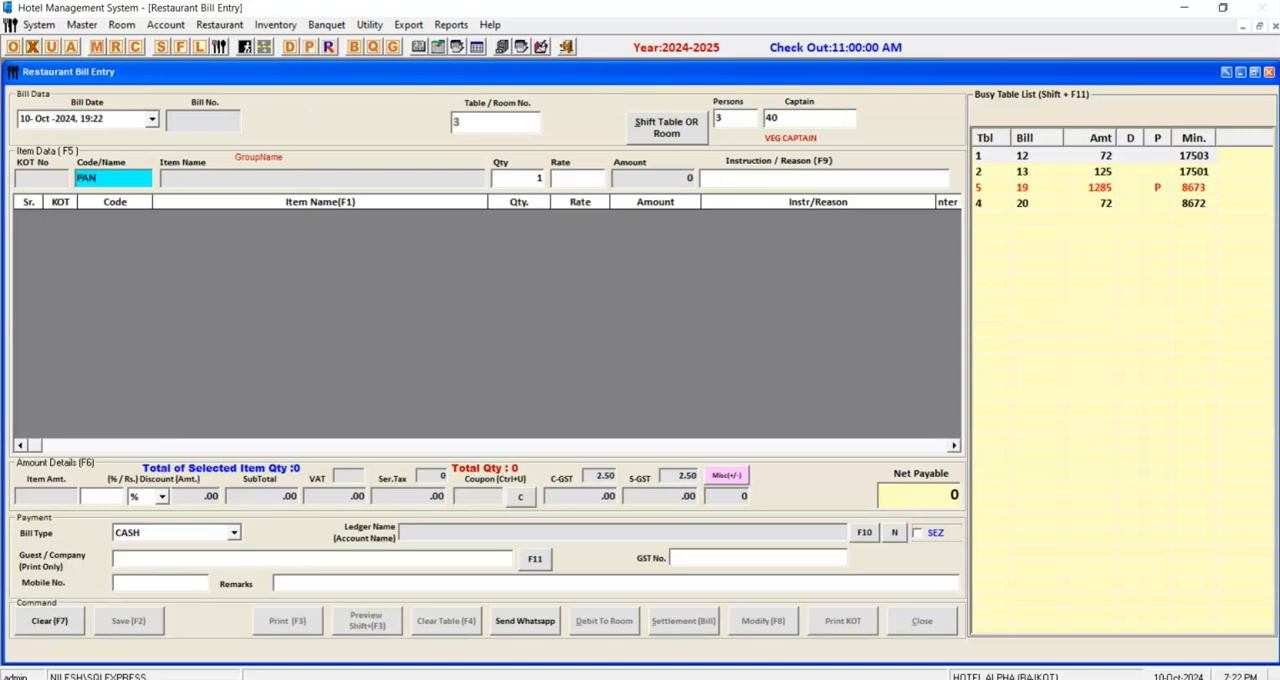
Look up items matching PAN and add one PANEER MAIN COURSE (code 203) to the table's bill.
key("Return")
key("Down")
key("Down")
key("Down")
key("Down")
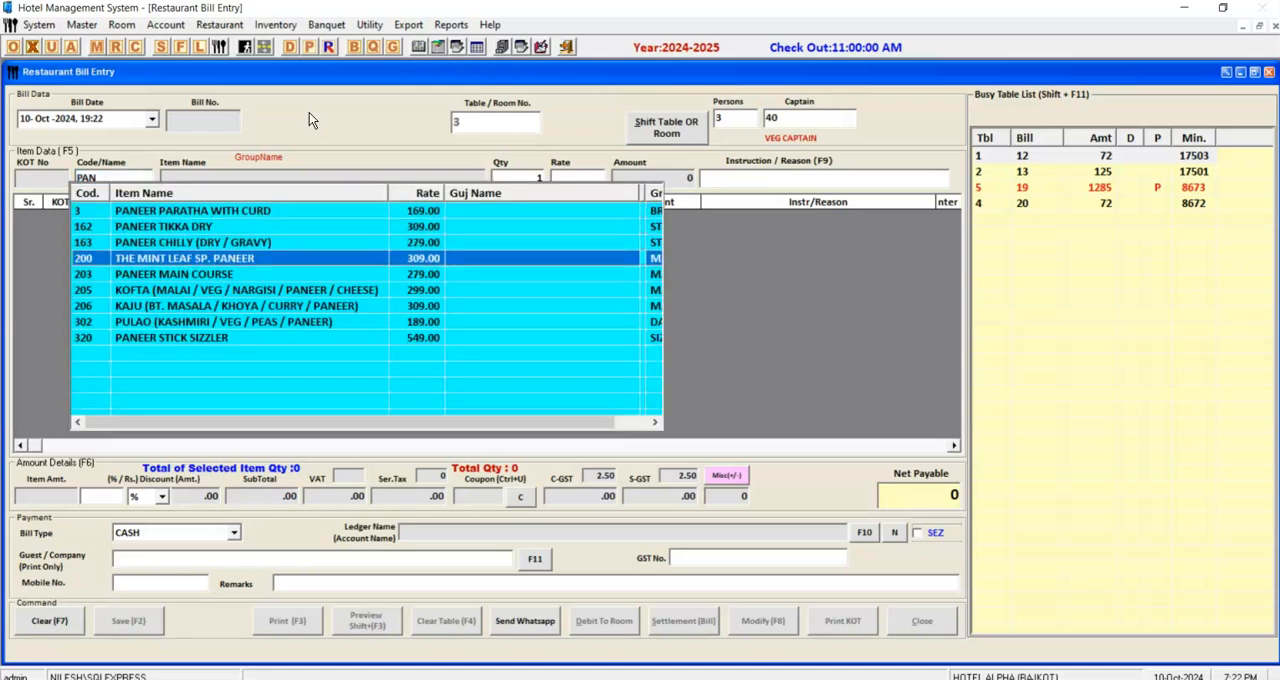
key("Down")
key("Up")
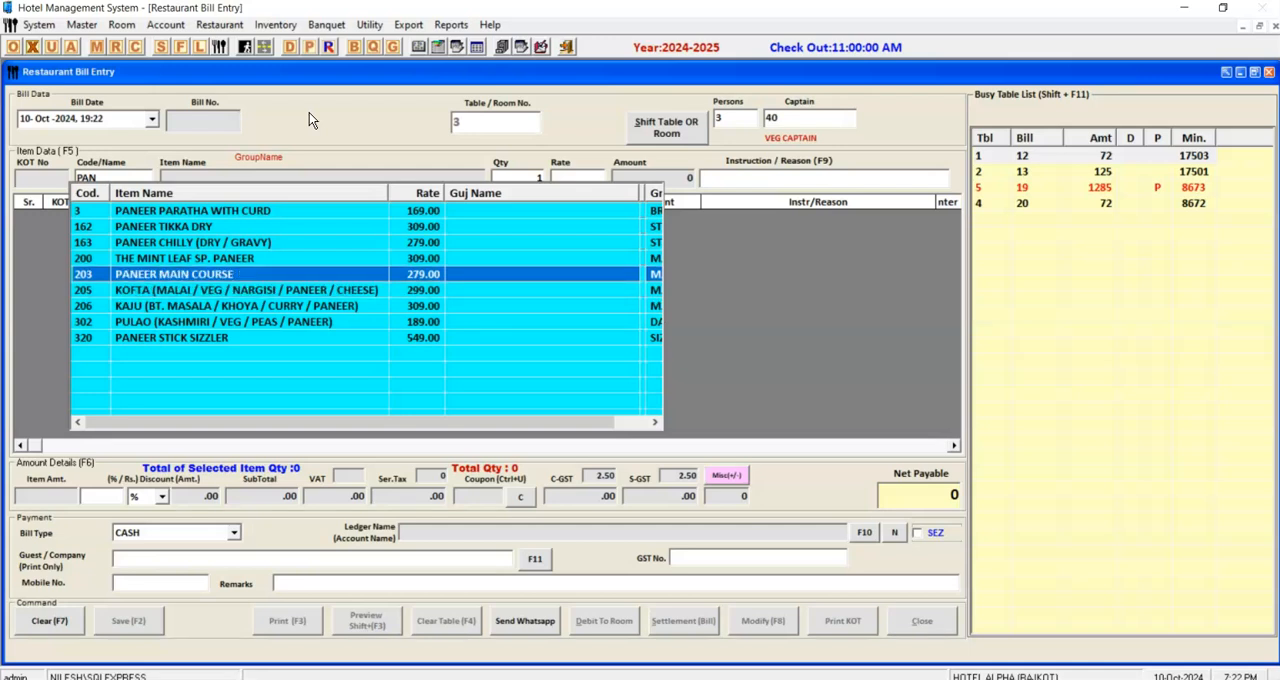
key("Return")
type("203")
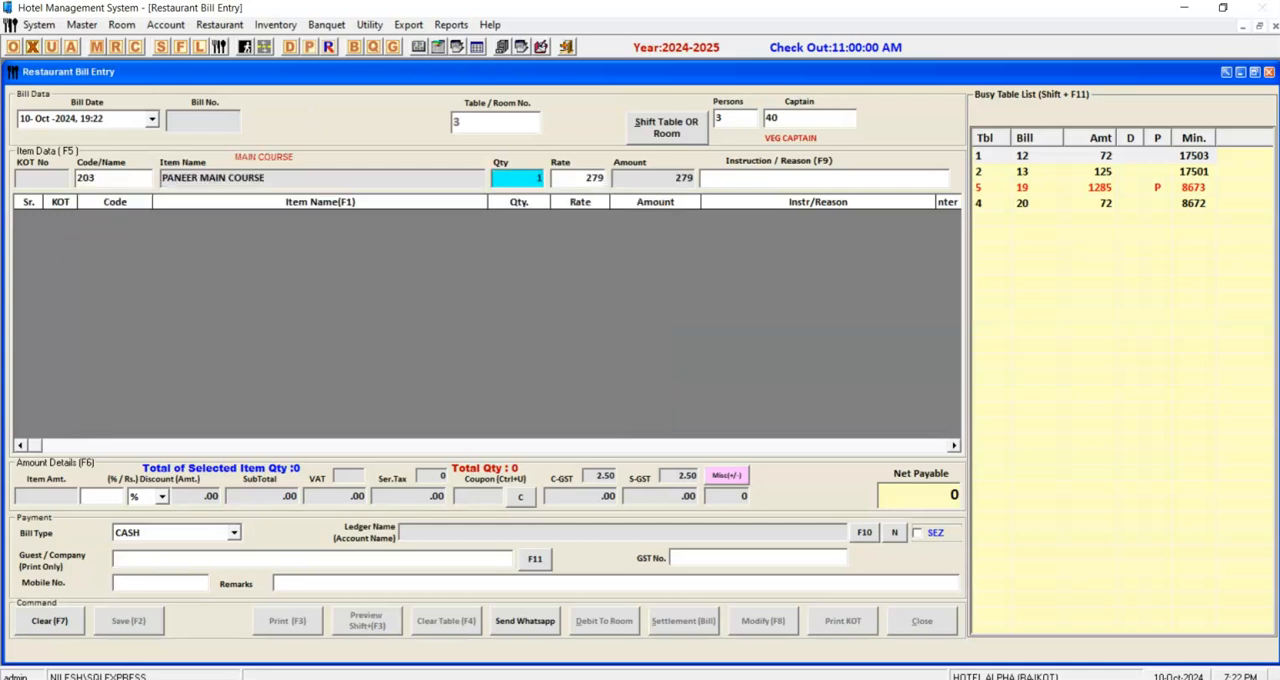
key("Return")
Look up items matching ROT and add one MISSI ROTI (code 258) to the bill.
type("ROT")
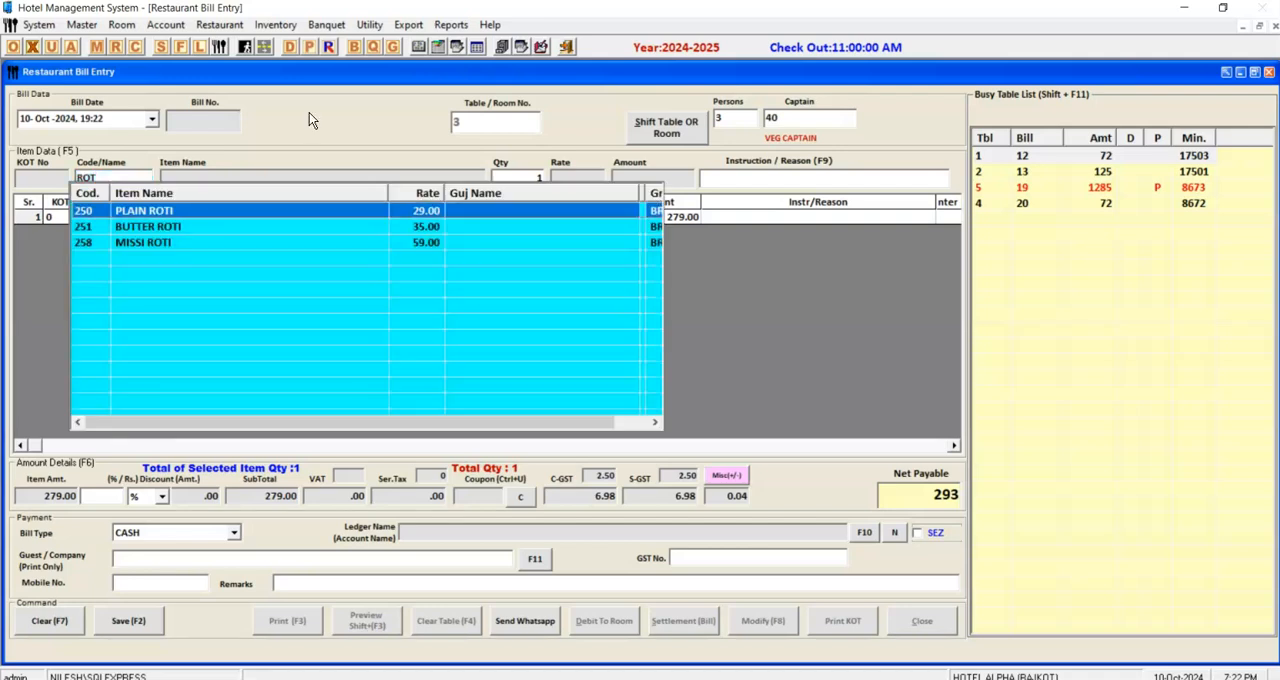
key("Down")
key("Down")
key("Return")
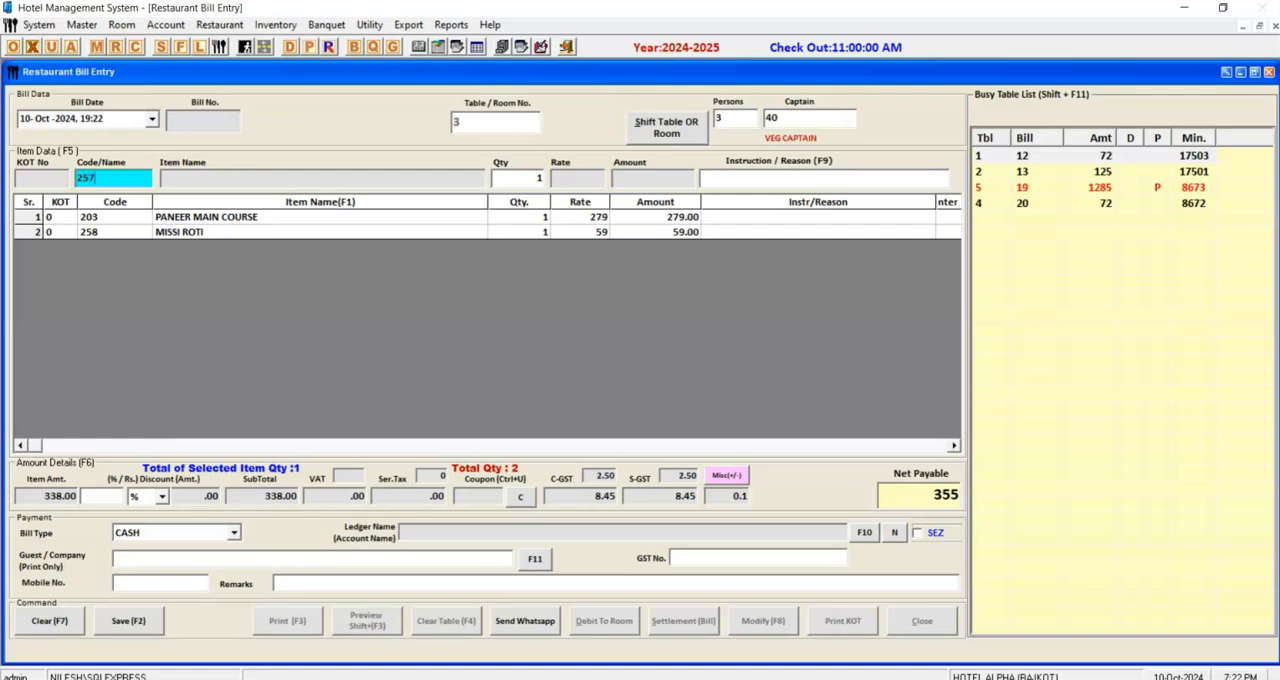
Add one CHEESE GARLIC NAAN using item code 257, then save the table 3 bill and print its KOT.
type("257")
key("Return")
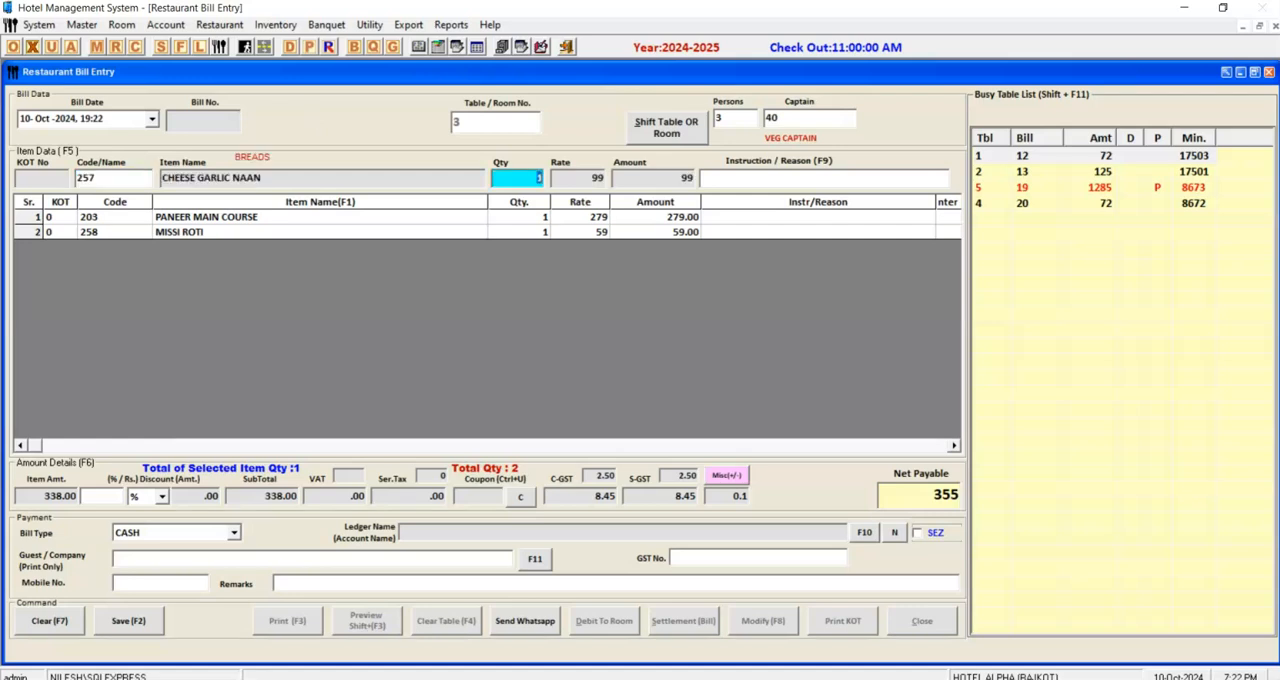
key("Return")
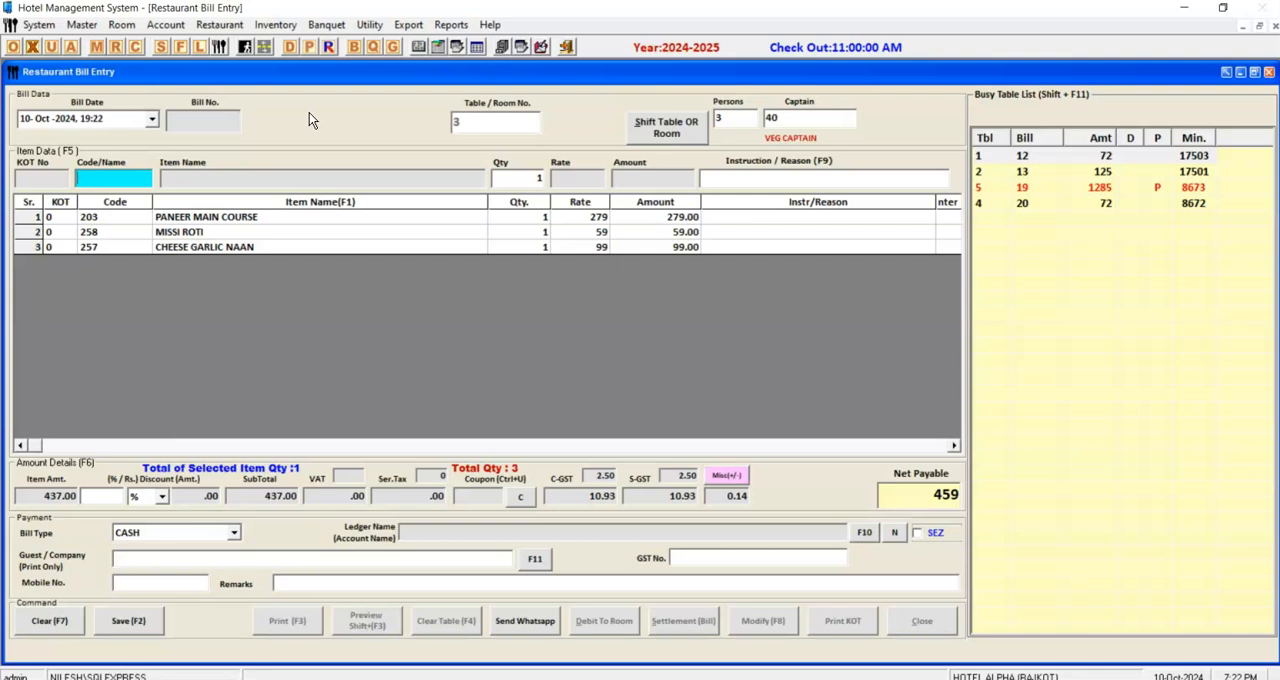
key("F2")
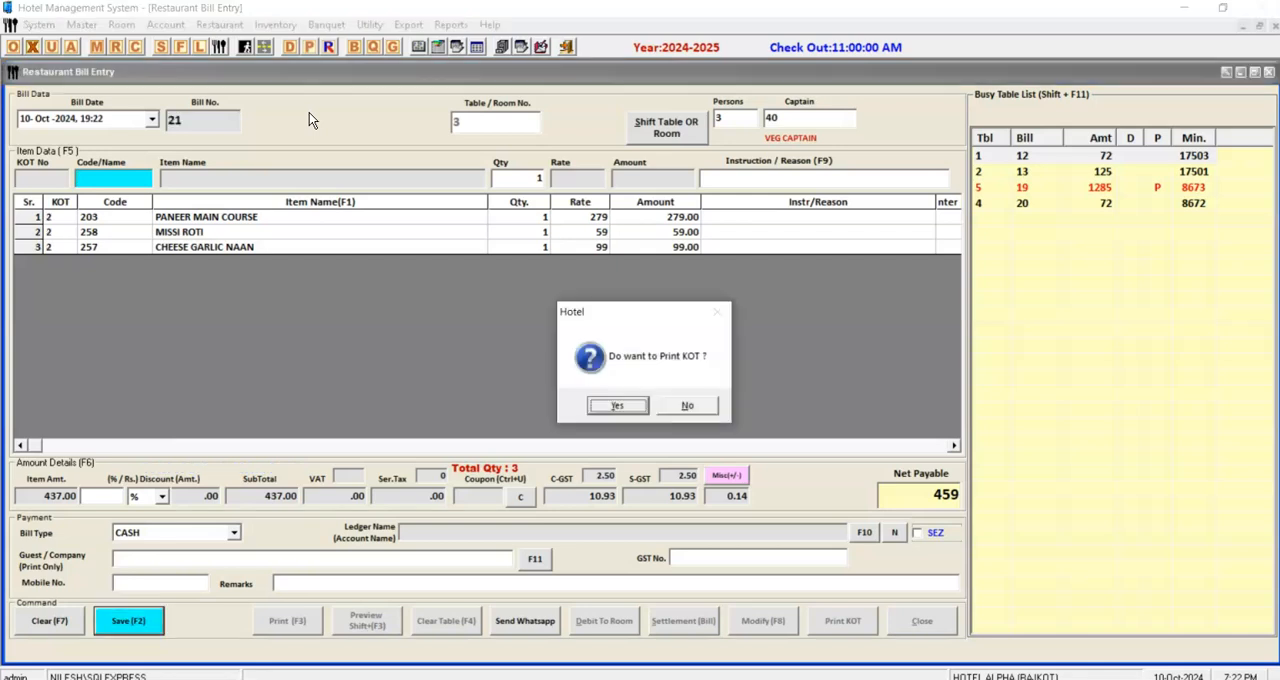
key("Return")
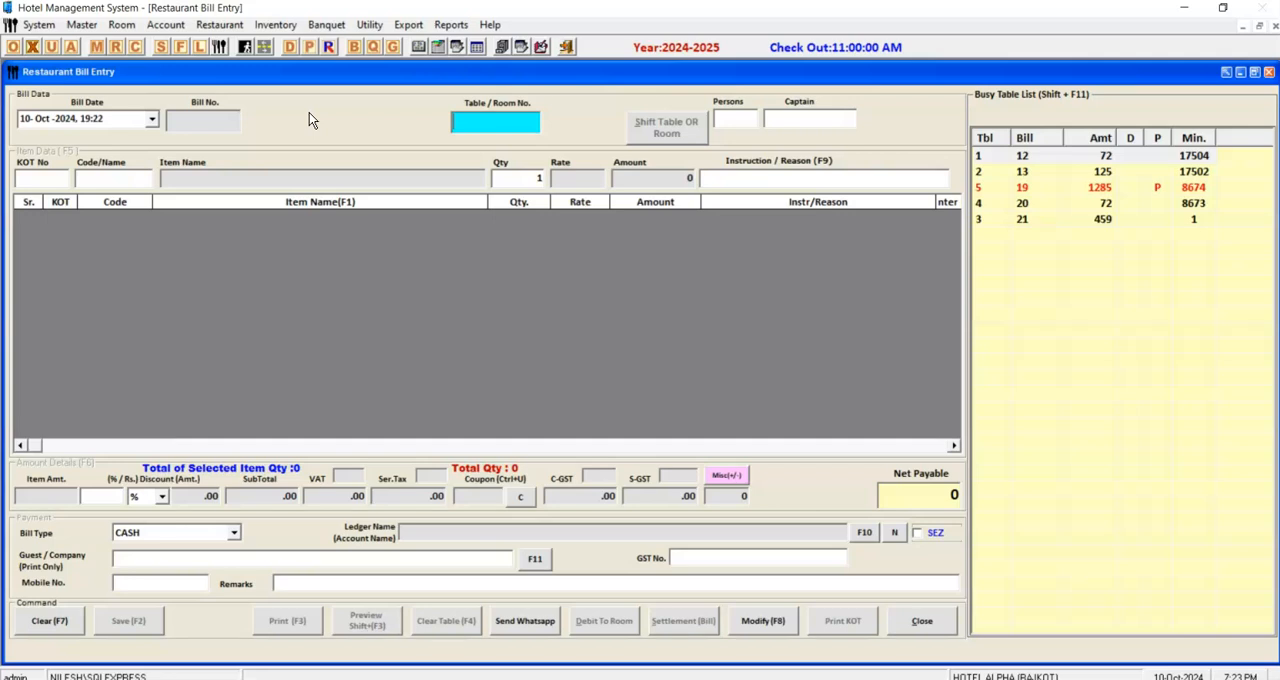
Look up items matching HA, add one ALOO CHAT (code 102) to the table 3 bill, and save it with a KOT print.
key("Return")
key("Return")
type("3")
key("Return")
type("HA")
key("Down")
key("Down")
key("Down")
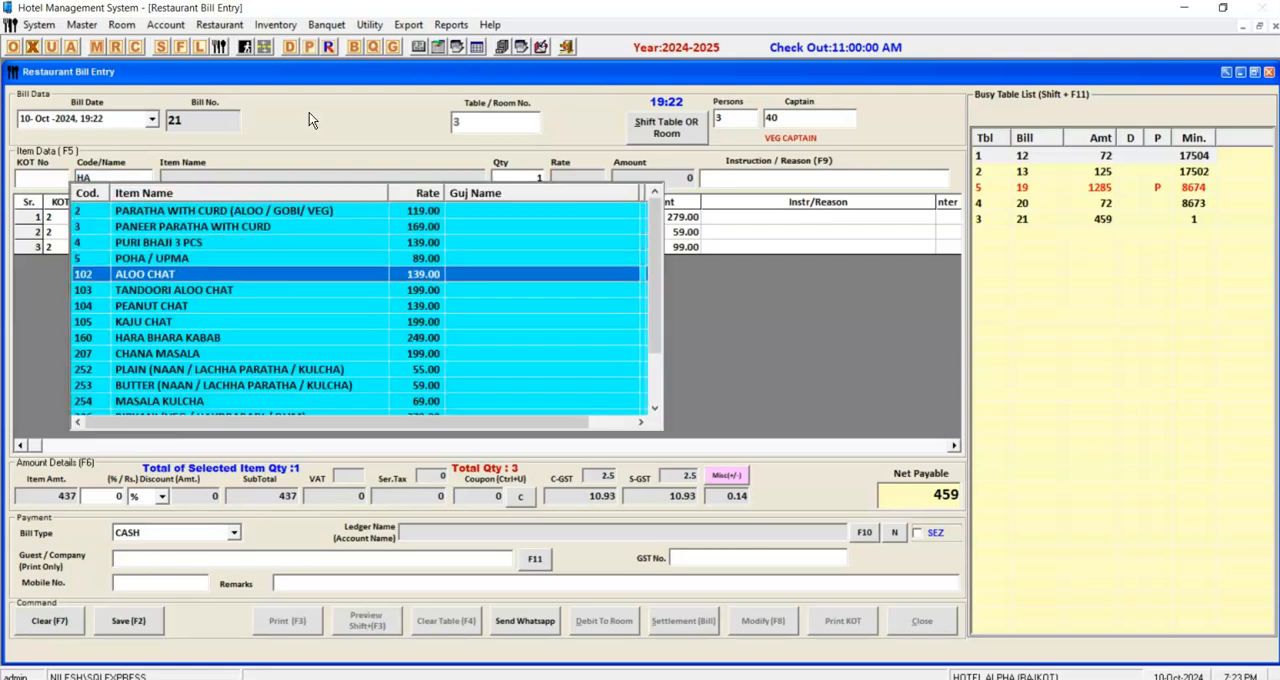
key("Return")
key("F2")
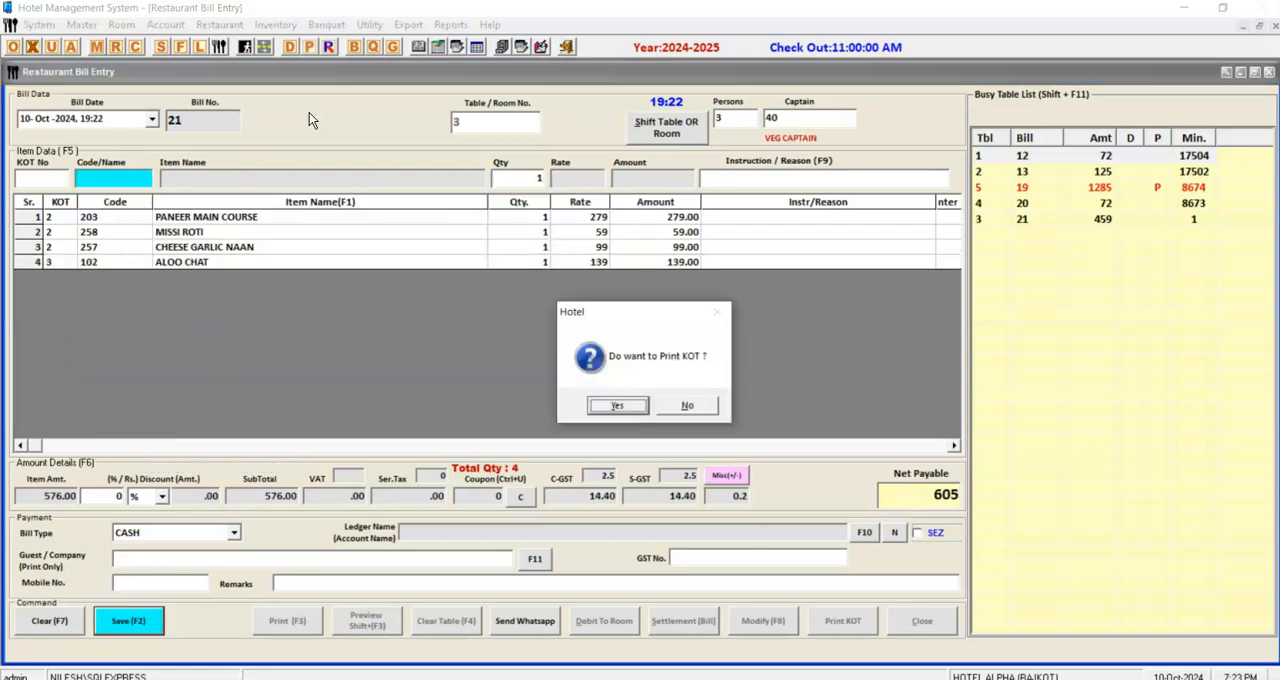
key("Return")
Reopen the running bill for table 3.
type("3")
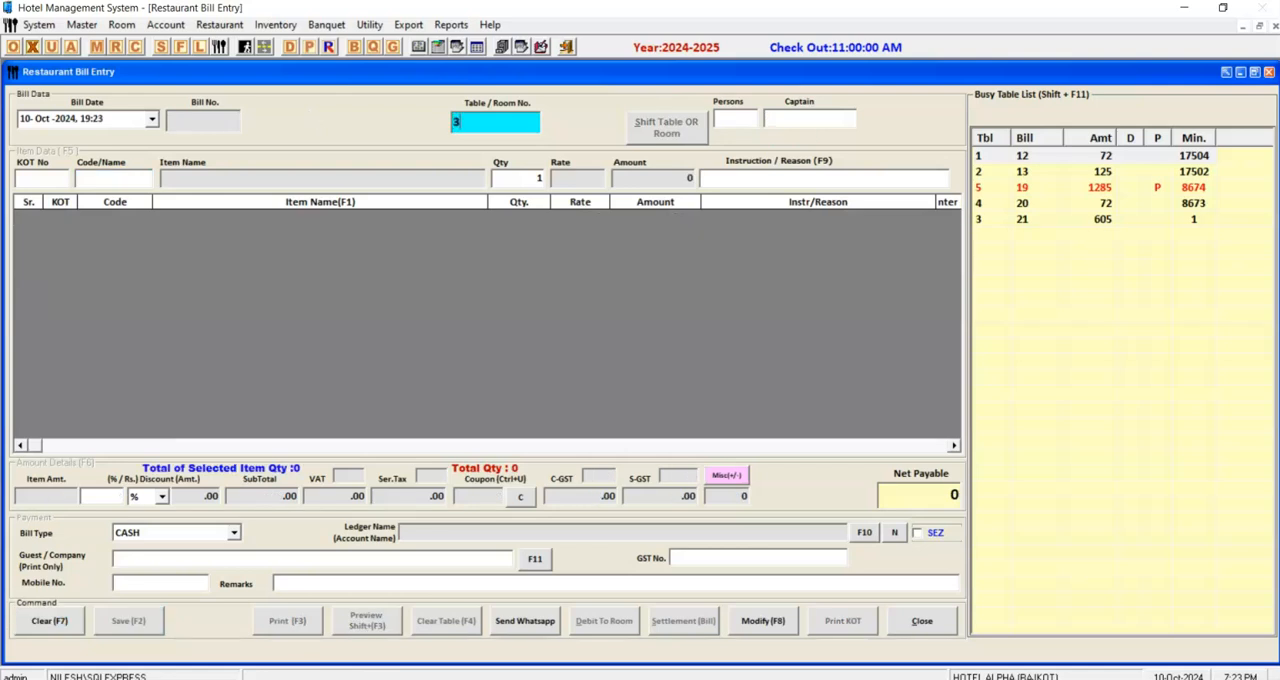
key("Return")
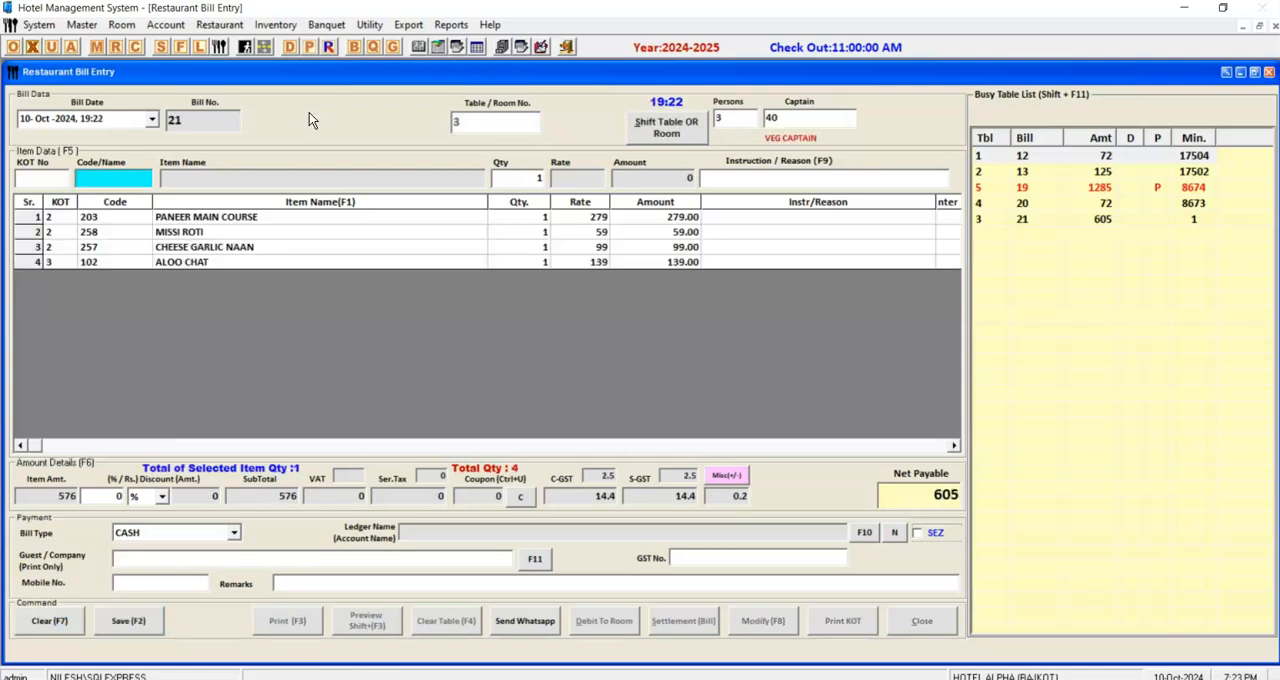
Try the bill type CARD on the table 3 bill and switch it back to CASH.
left_click(197, 533)
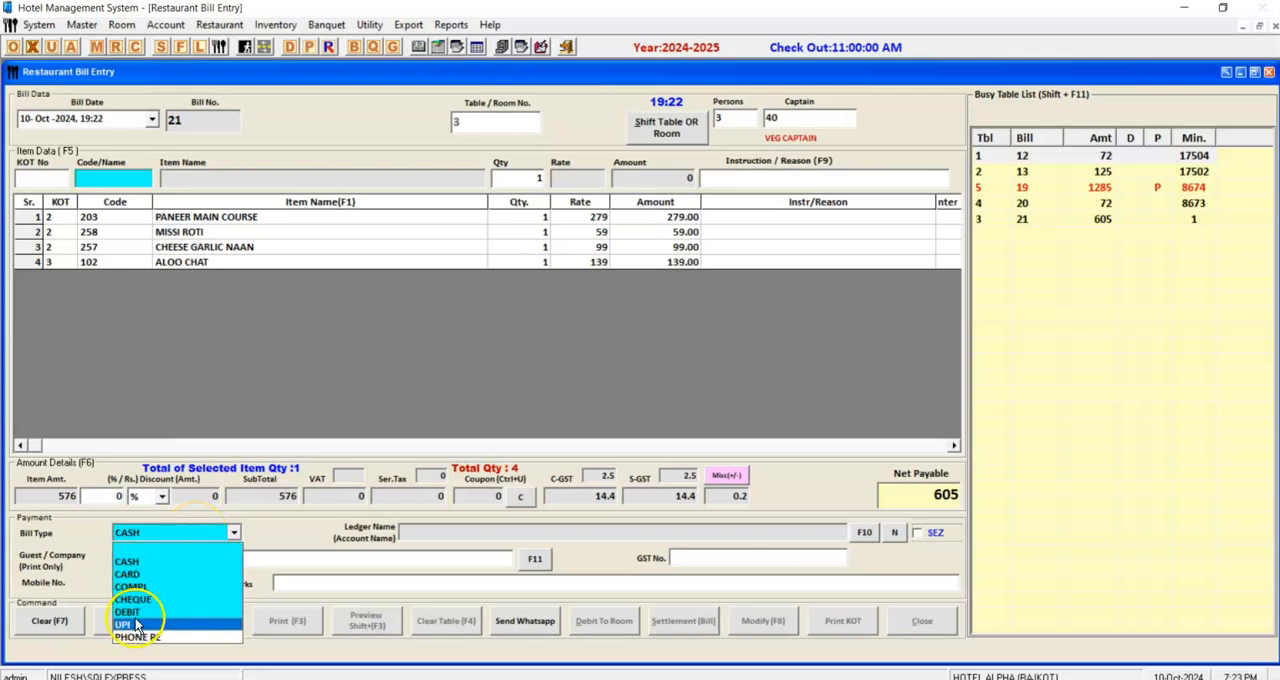
left_click(145, 571)
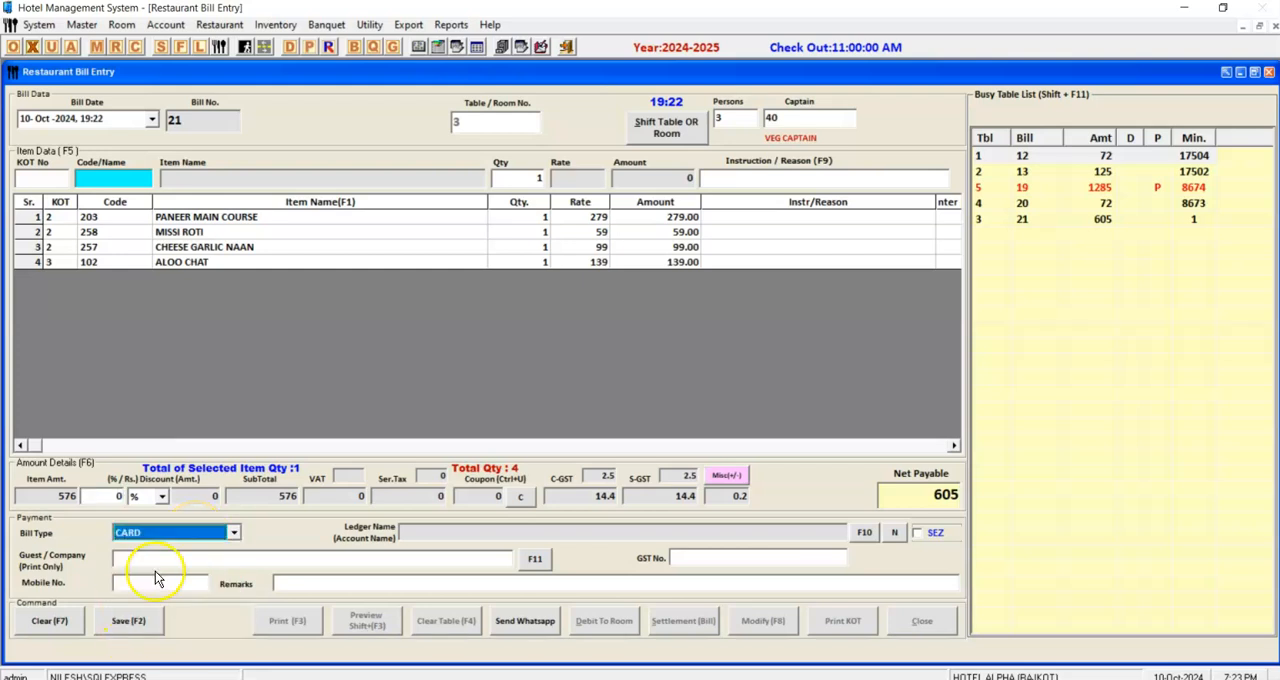
left_click(155, 497)
left_click(153, 514)
left_click(163, 533)
left_click(144, 563)
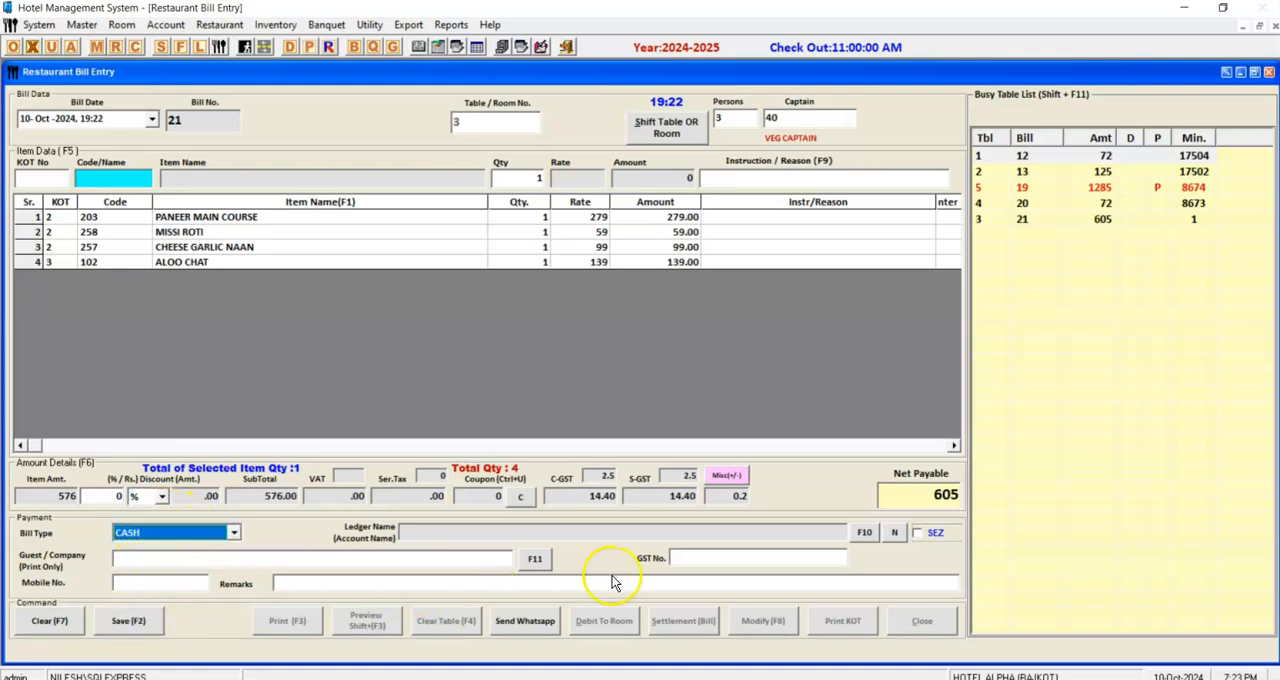
Save the table 3 bill and print it to a PDF named RESR on the desktop.
left_click(290, 565)
left_click(780, 557)
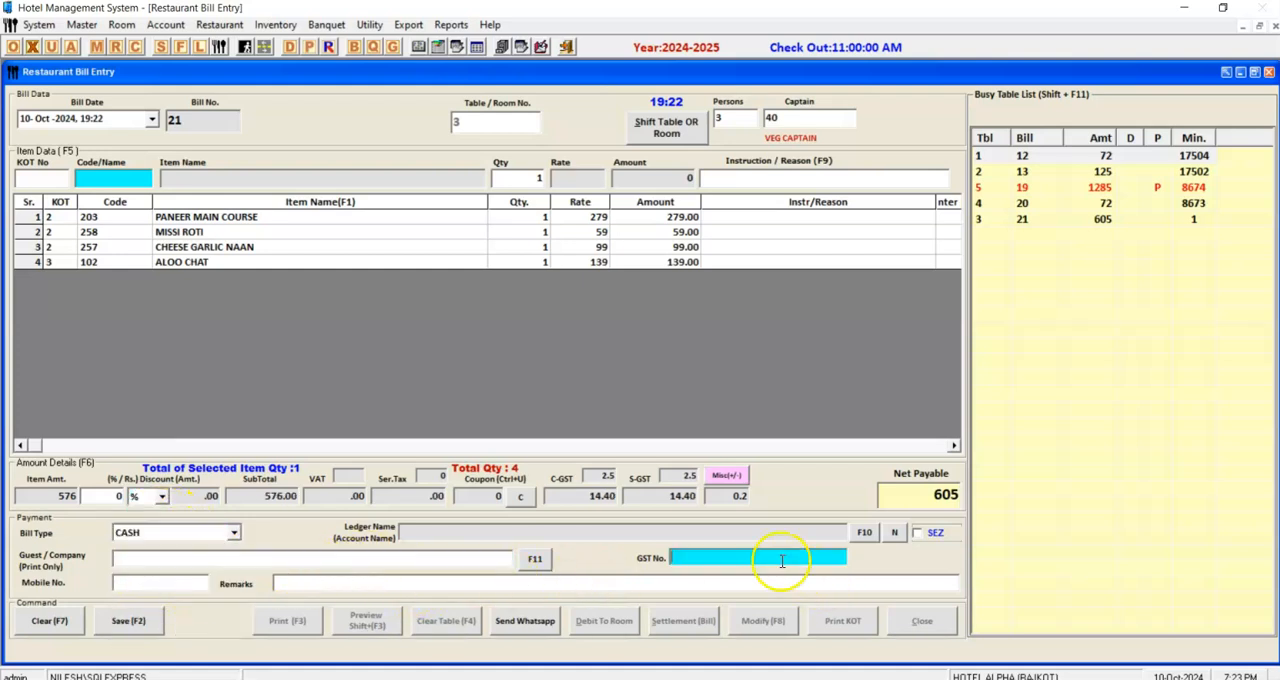
key("F2")
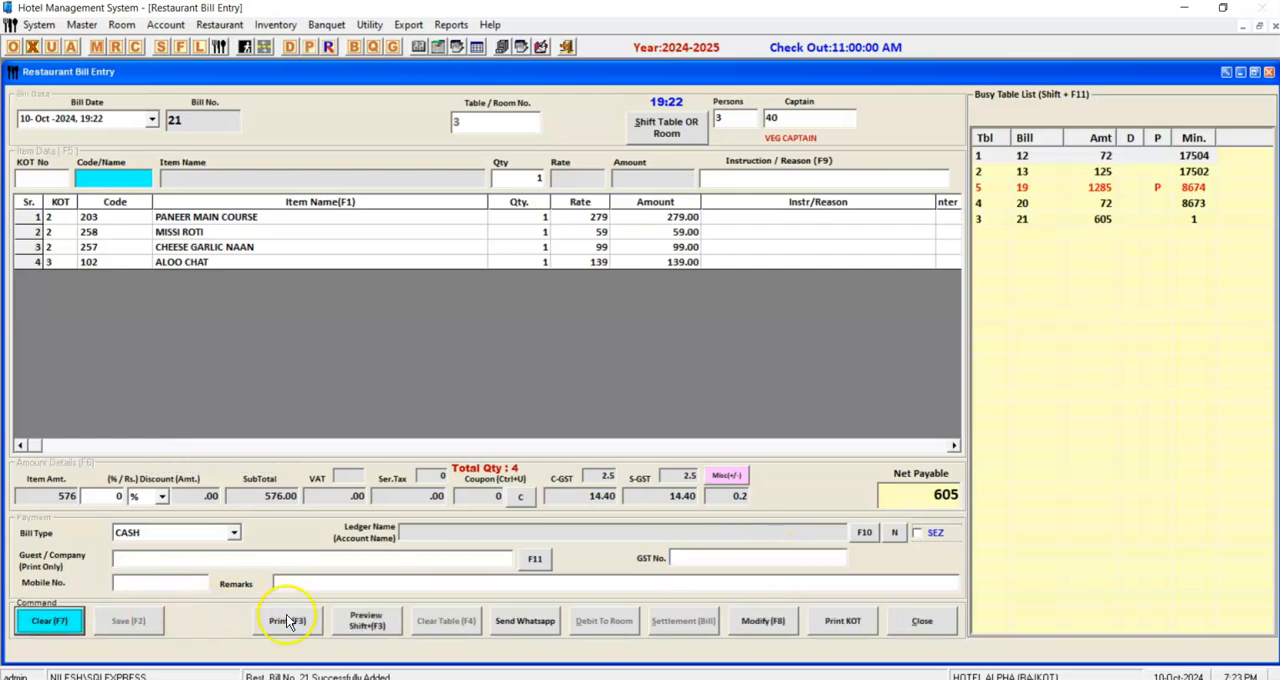
left_click(287, 621)
left_click(611, 405)
left_click(666, 412)
left_click(666, 406)
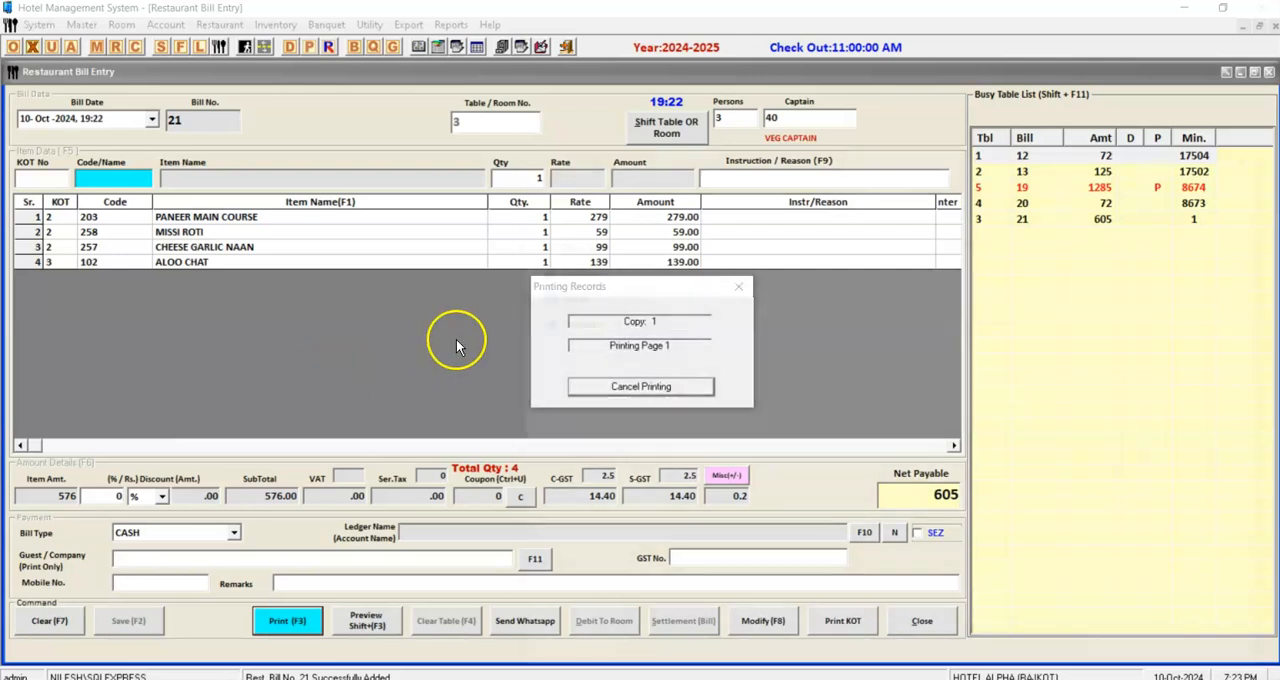
type("RESR")
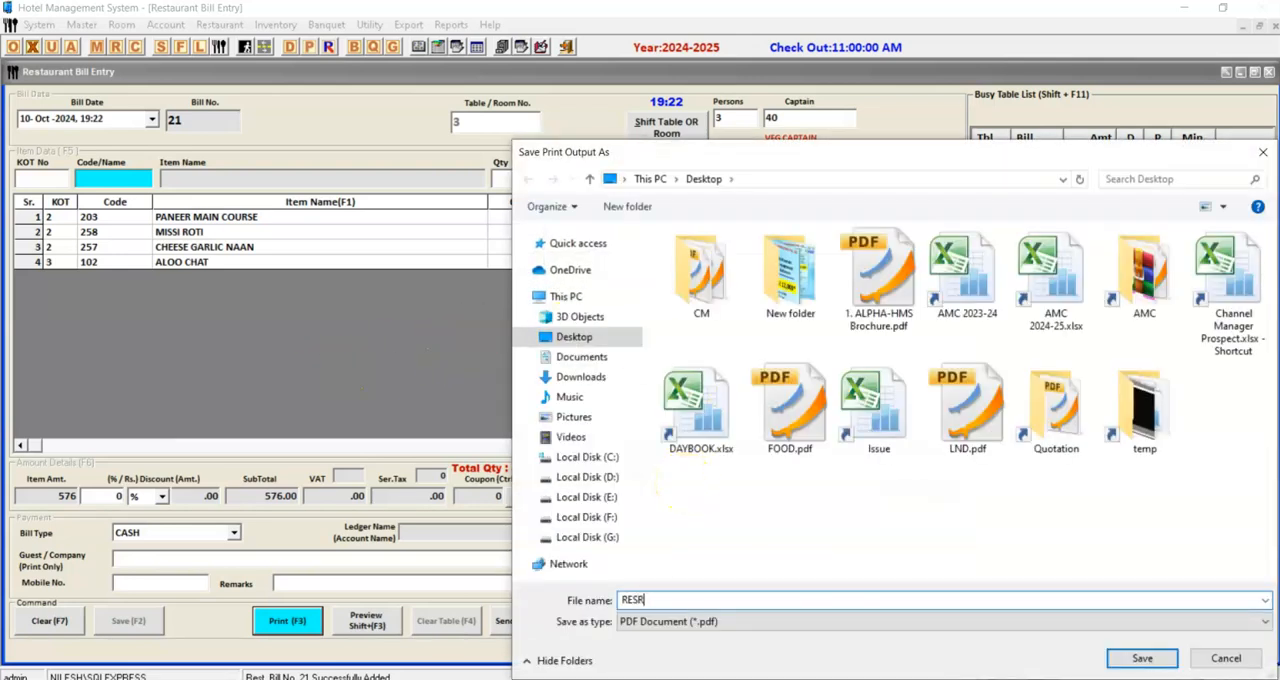
key("Return")
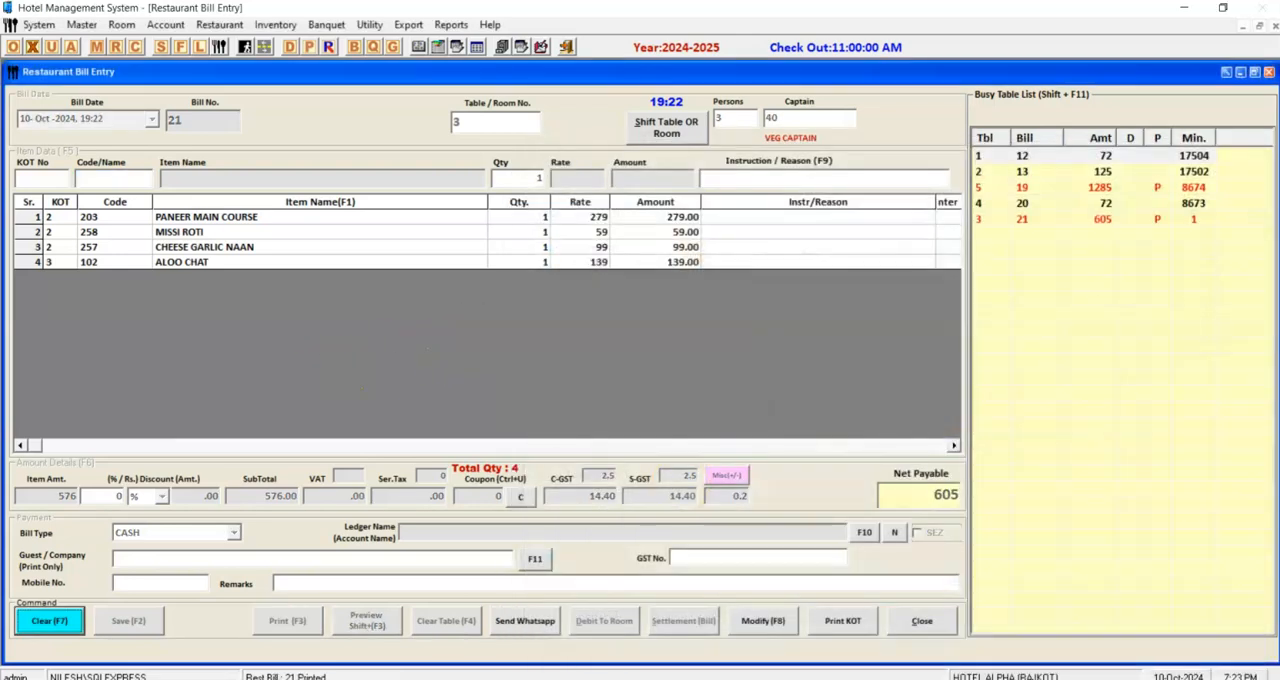
Open RESR.pdf from the desktop, review the restaurant bill from header to grand total, and return to the Hotel Management System.
left_click(1186, 8)
double_click(295, 455)
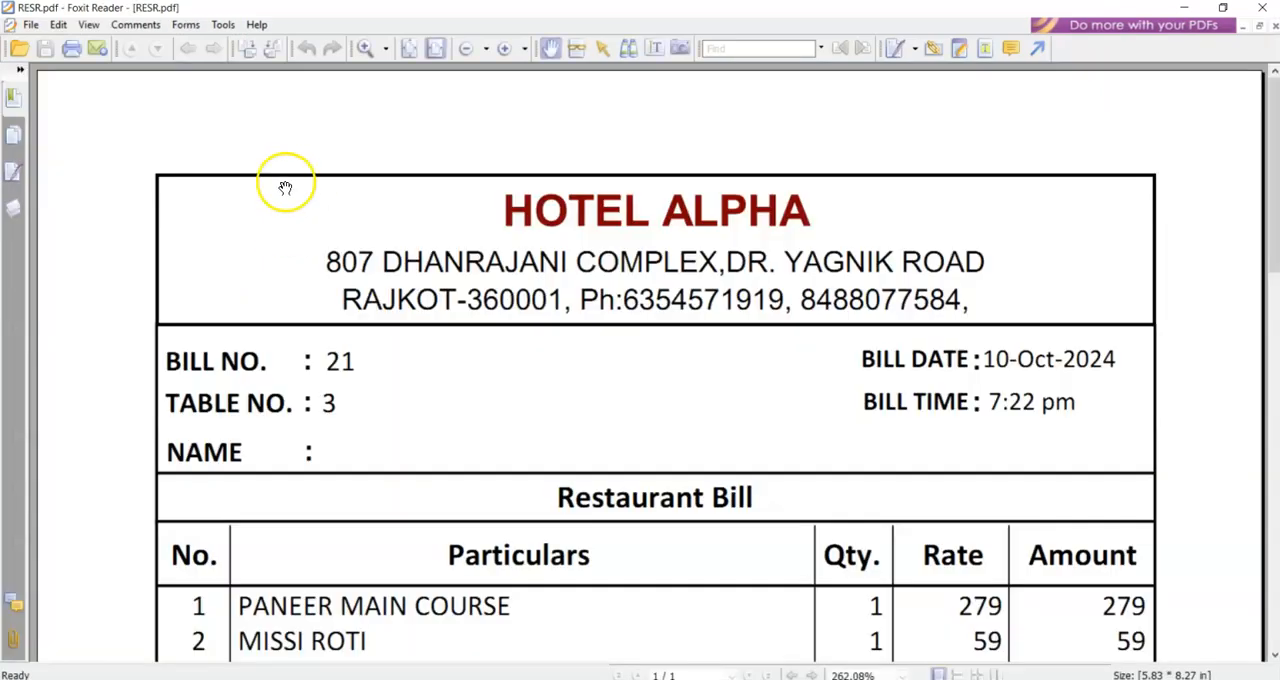
scroll(480, 457, "down", 3)
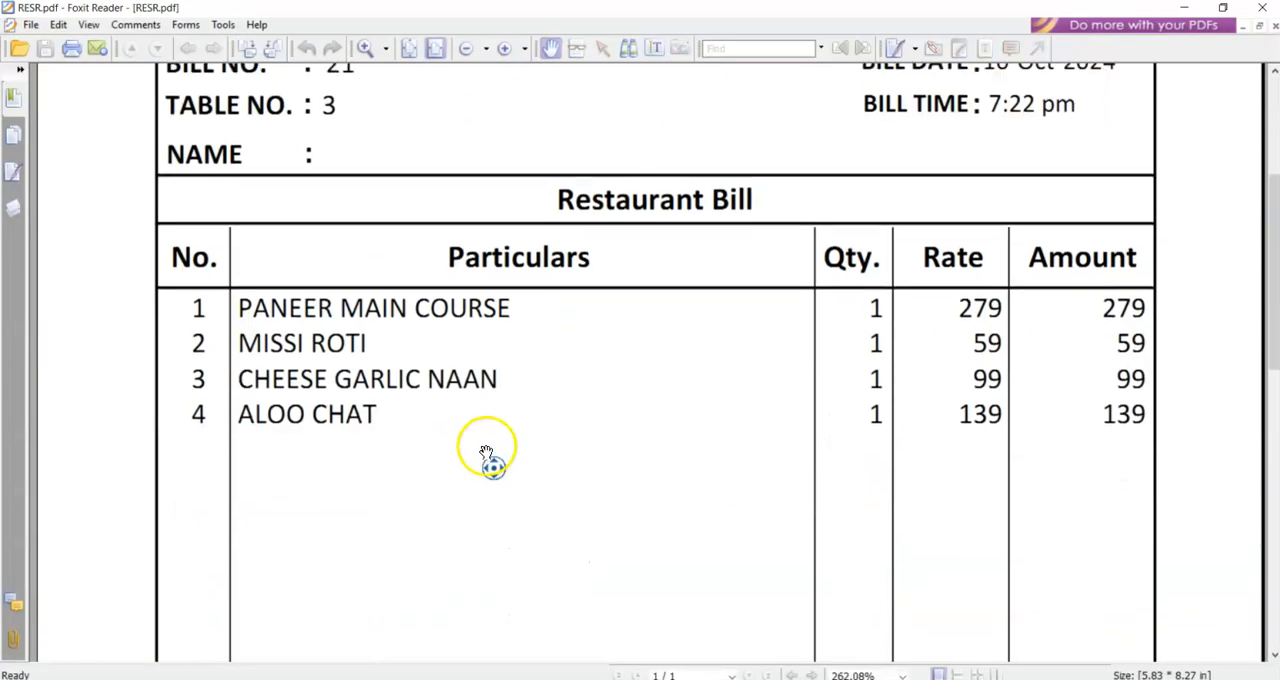
scroll(486, 452, "up", 1)
scroll(380, 371, "down", 5)
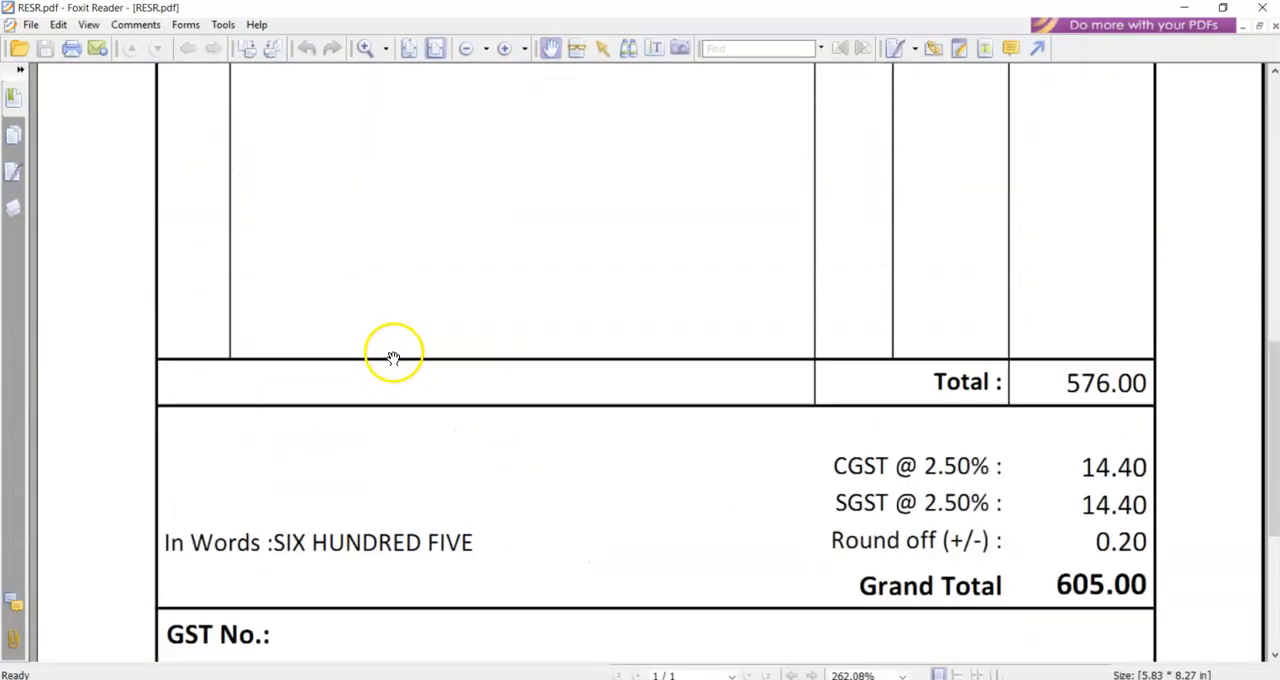
scroll(380, 350, "down", 3)
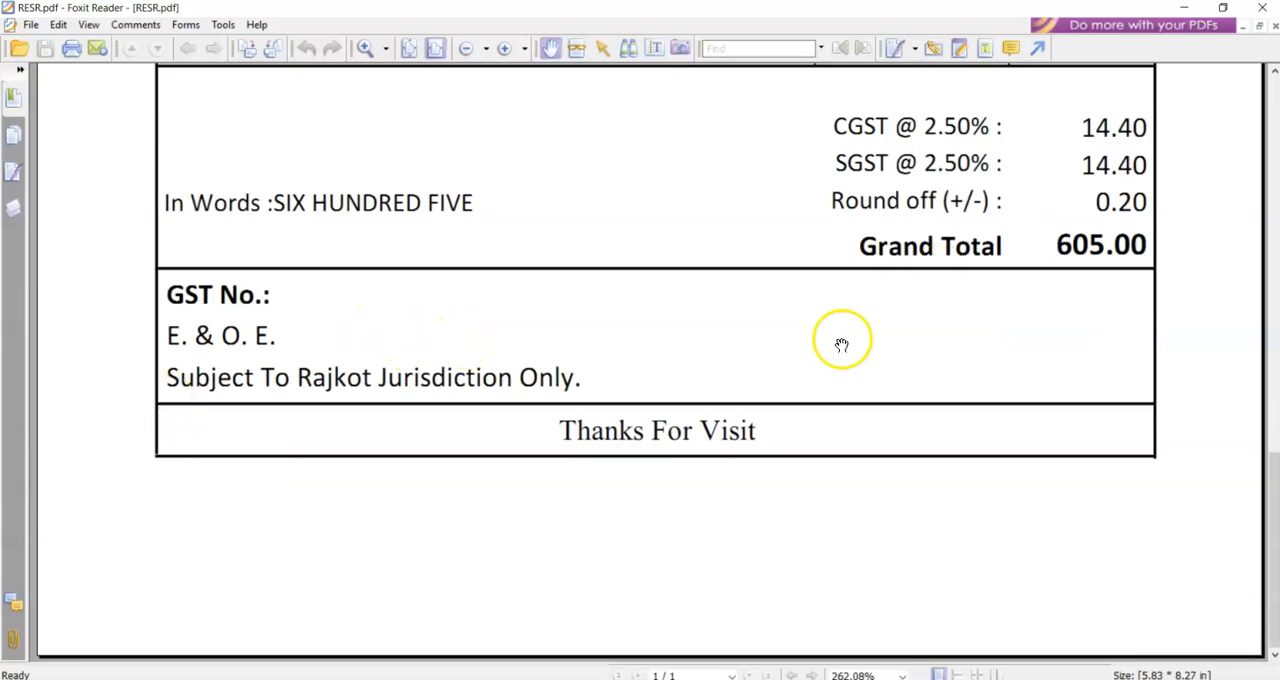
scroll(842, 344, "up", 10)
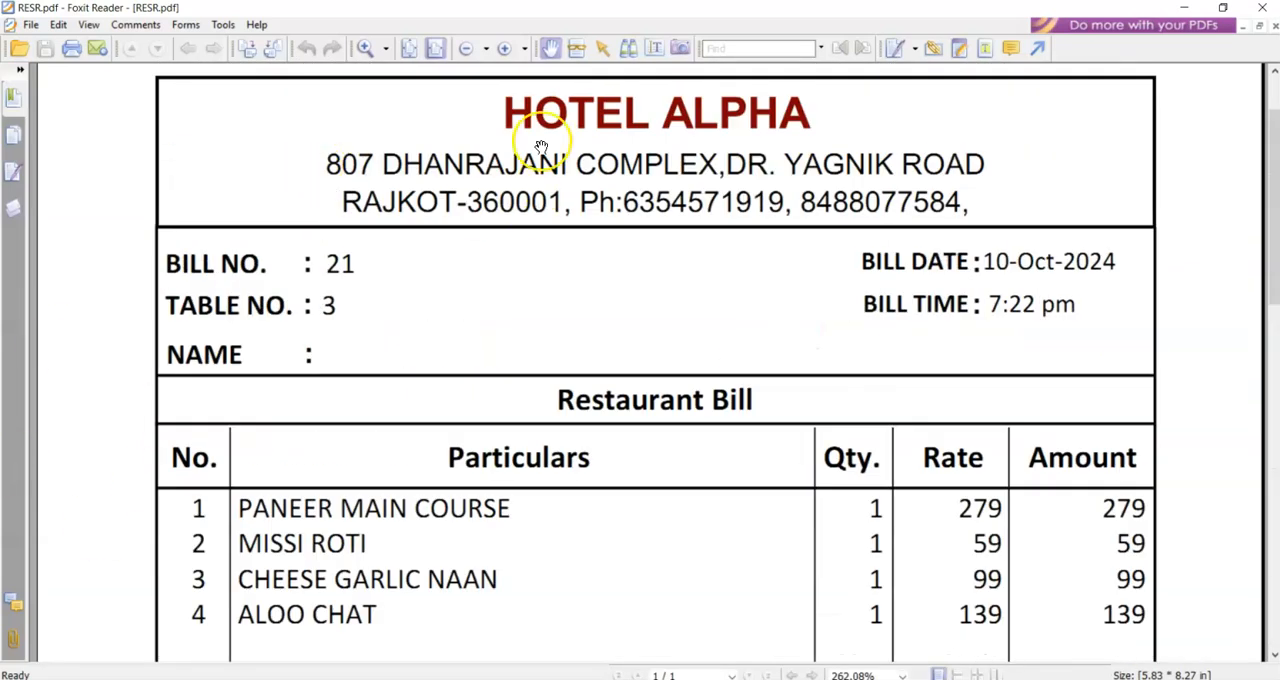
left_click(1262, 7)
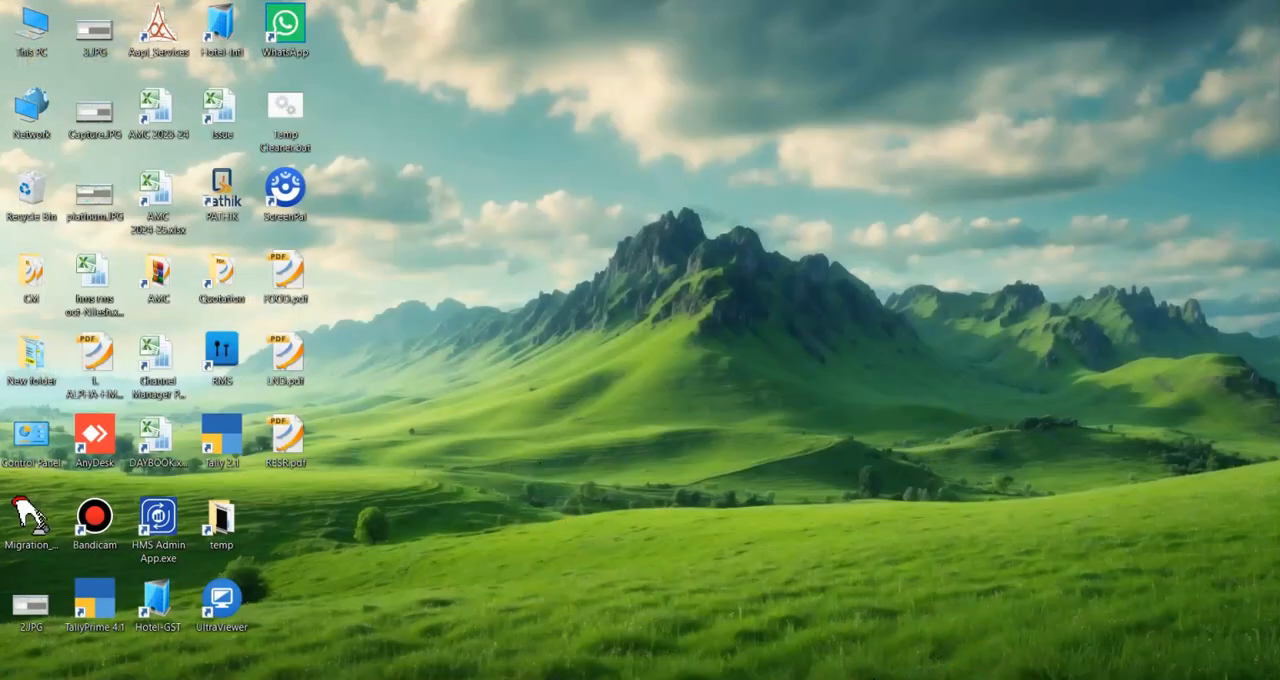
left_click(557, 678)
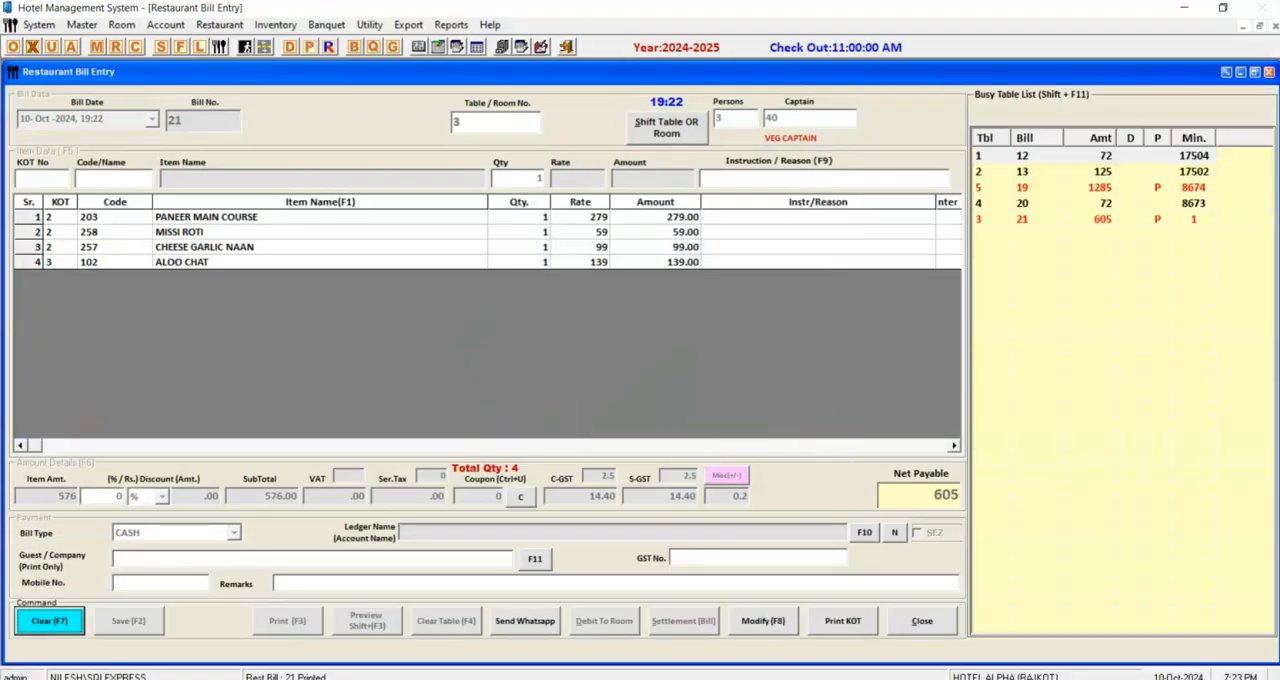
Clear the printed table 3 bill from the bill entry form.
key("F7")
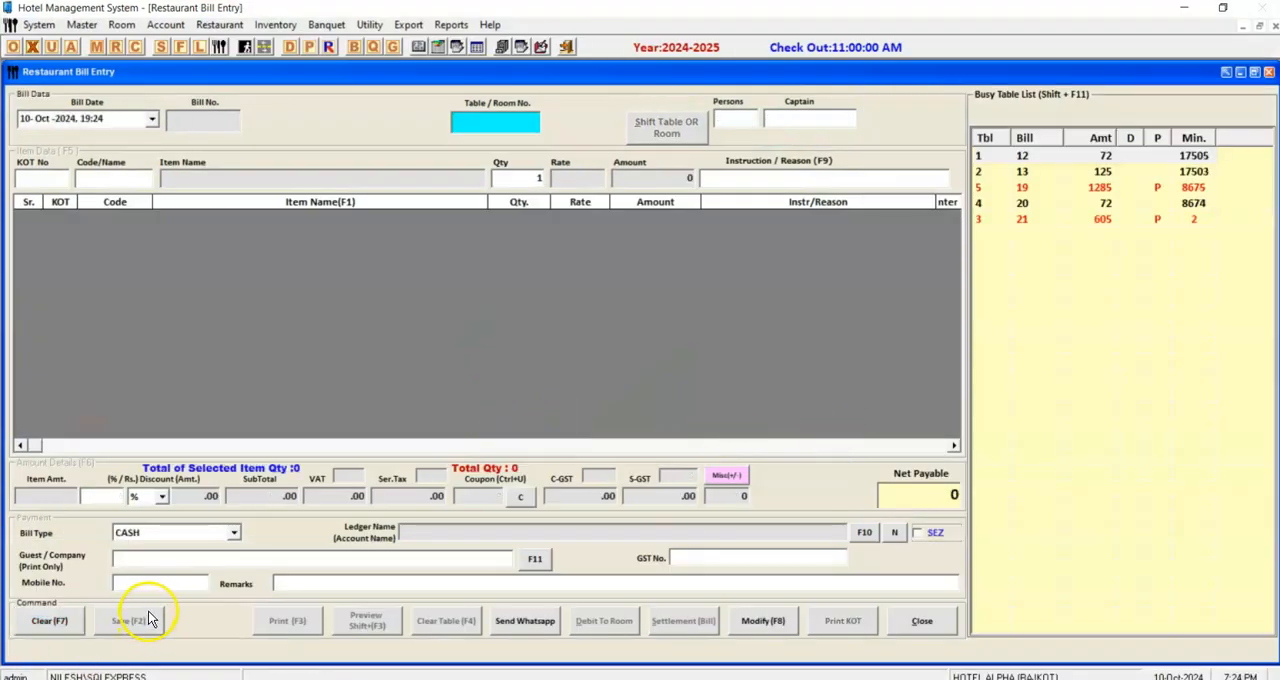
left_click(148, 619)
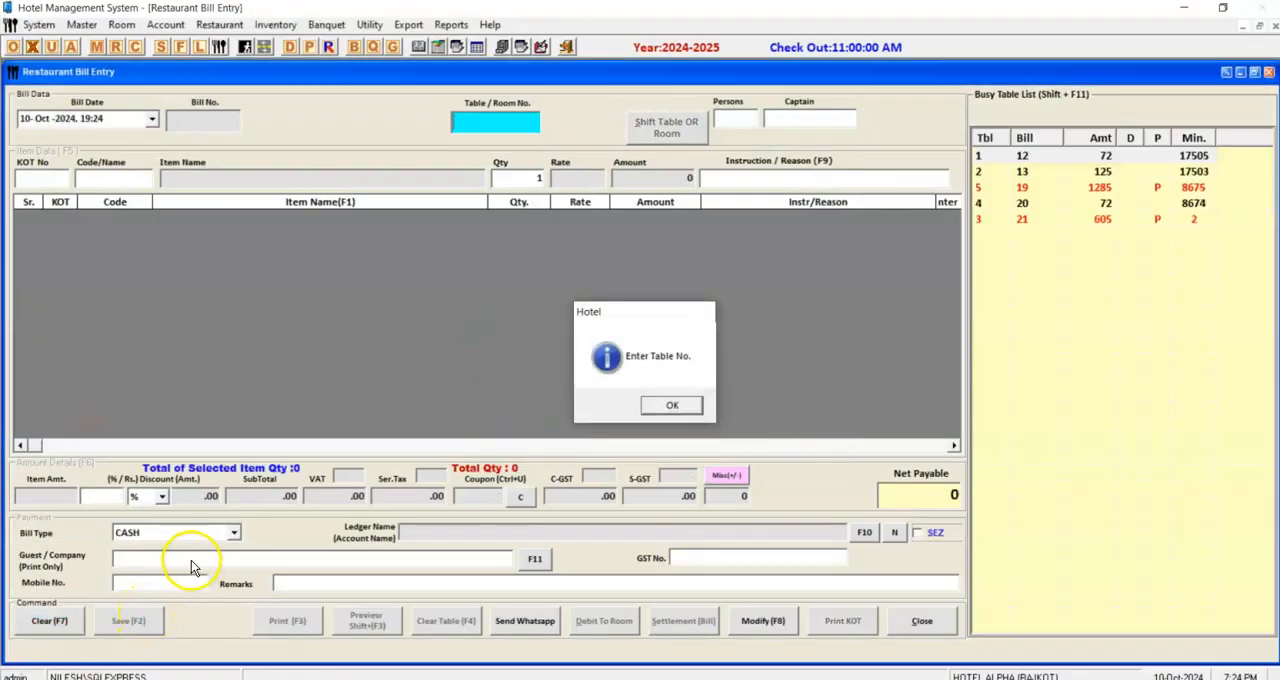
key("Return")
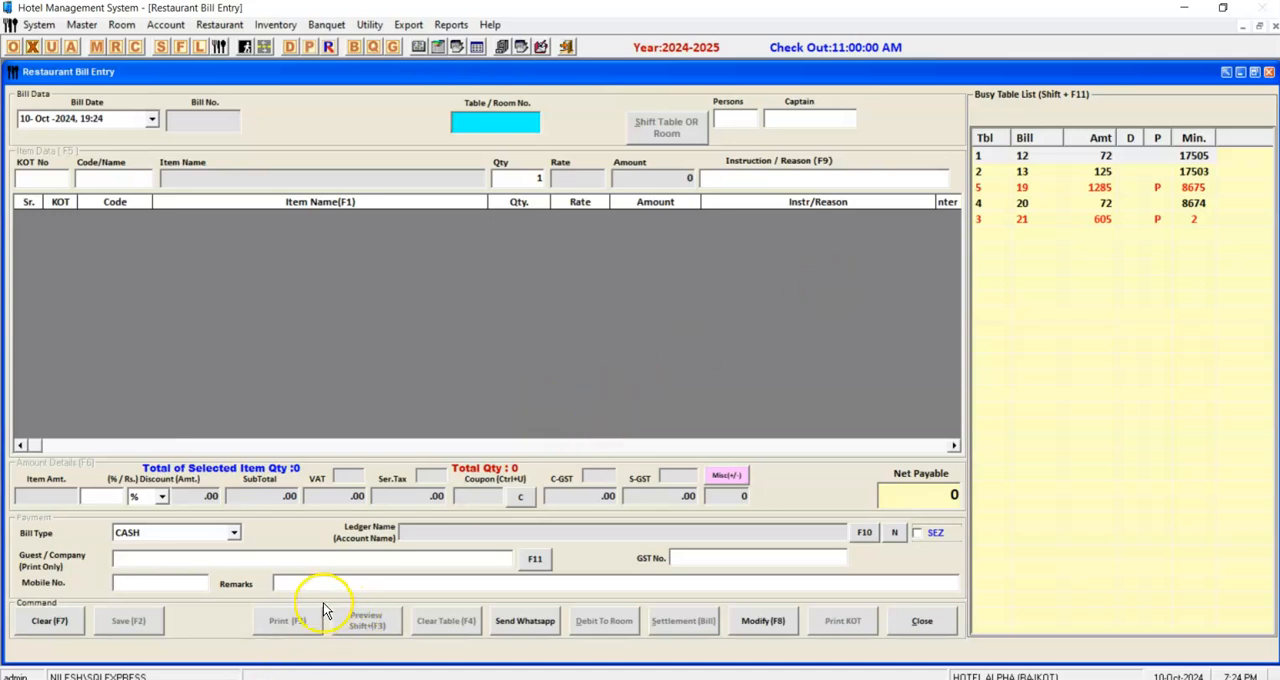
Open the printed bill of table 3 from the busy table list and save and clear the table.
left_click(1061, 191)
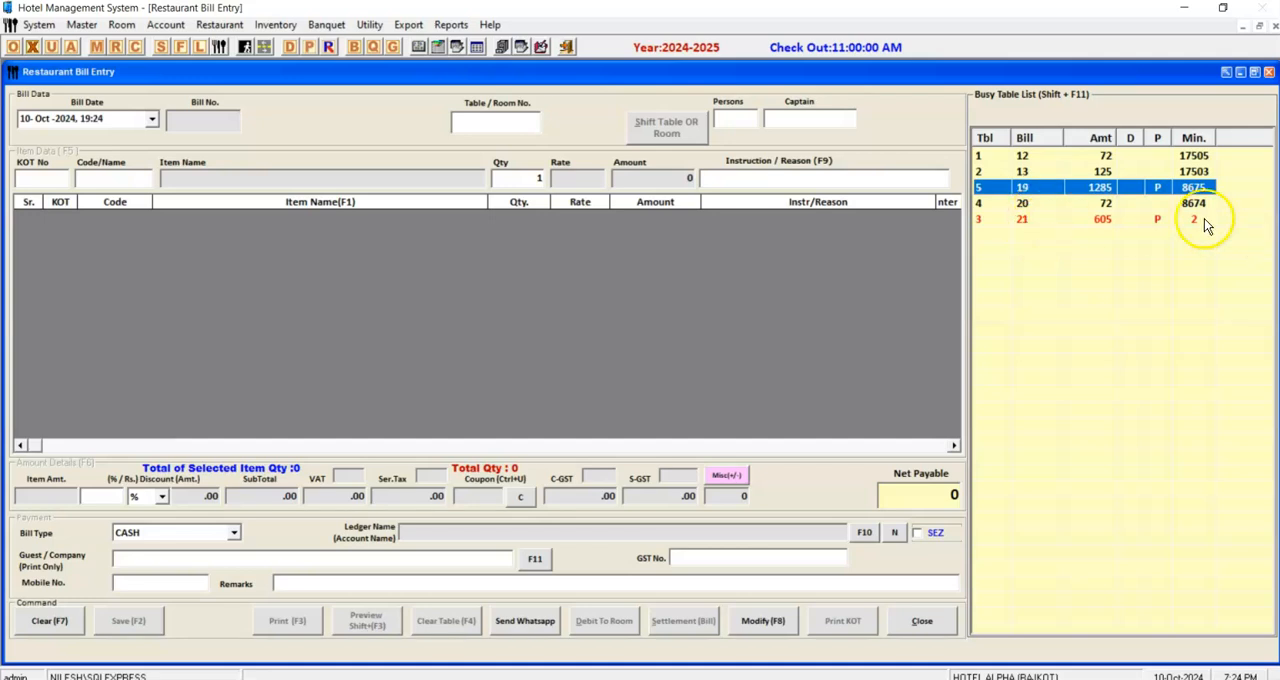
left_click(1166, 221)
left_click(1132, 204)
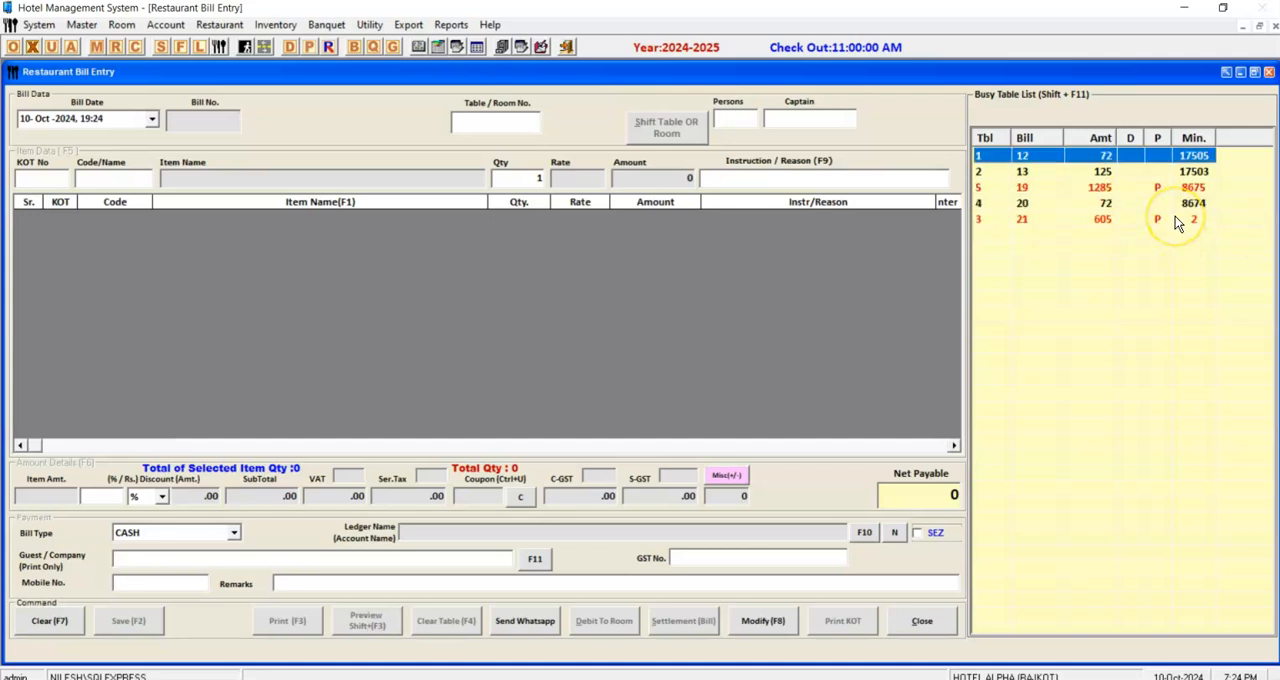
left_click(1178, 222)
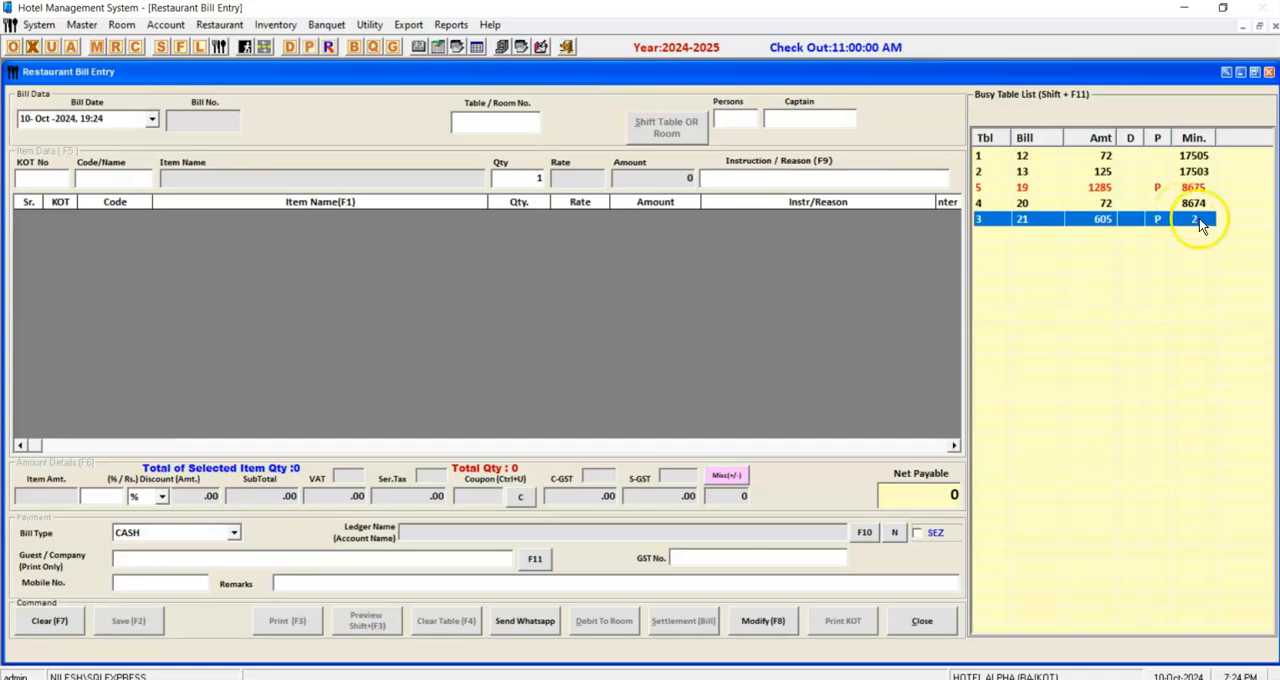
left_click(1162, 205)
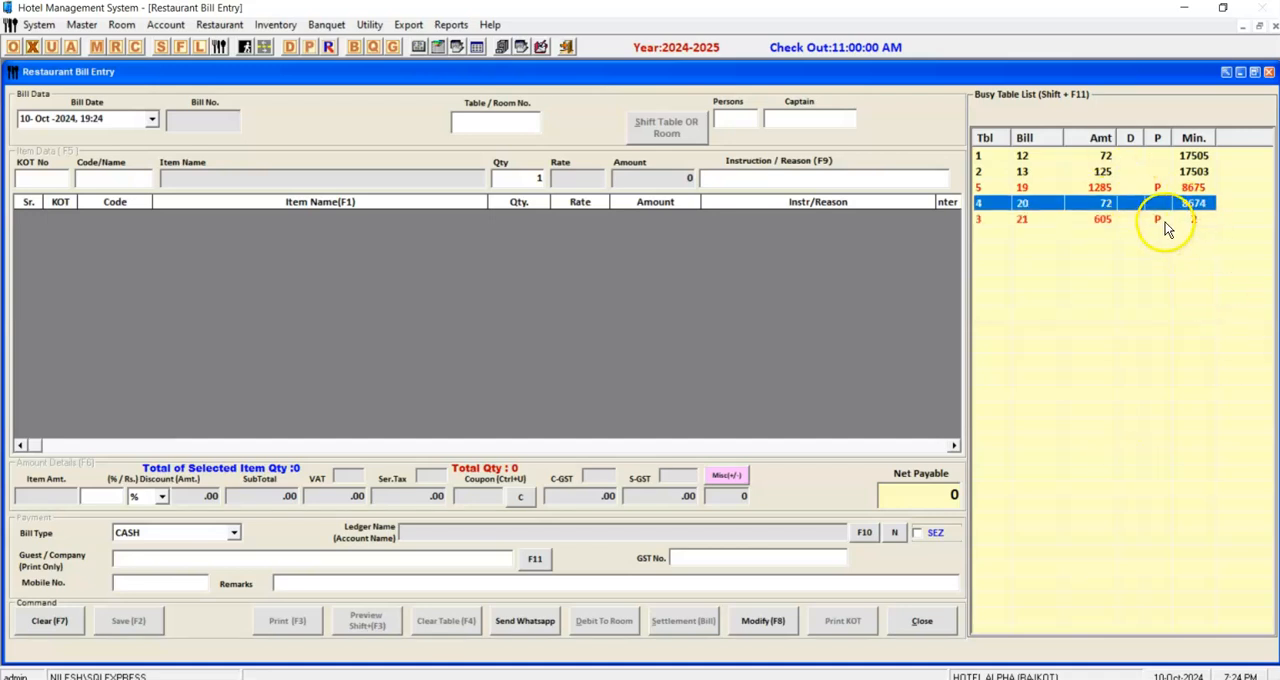
double_click(1159, 221)
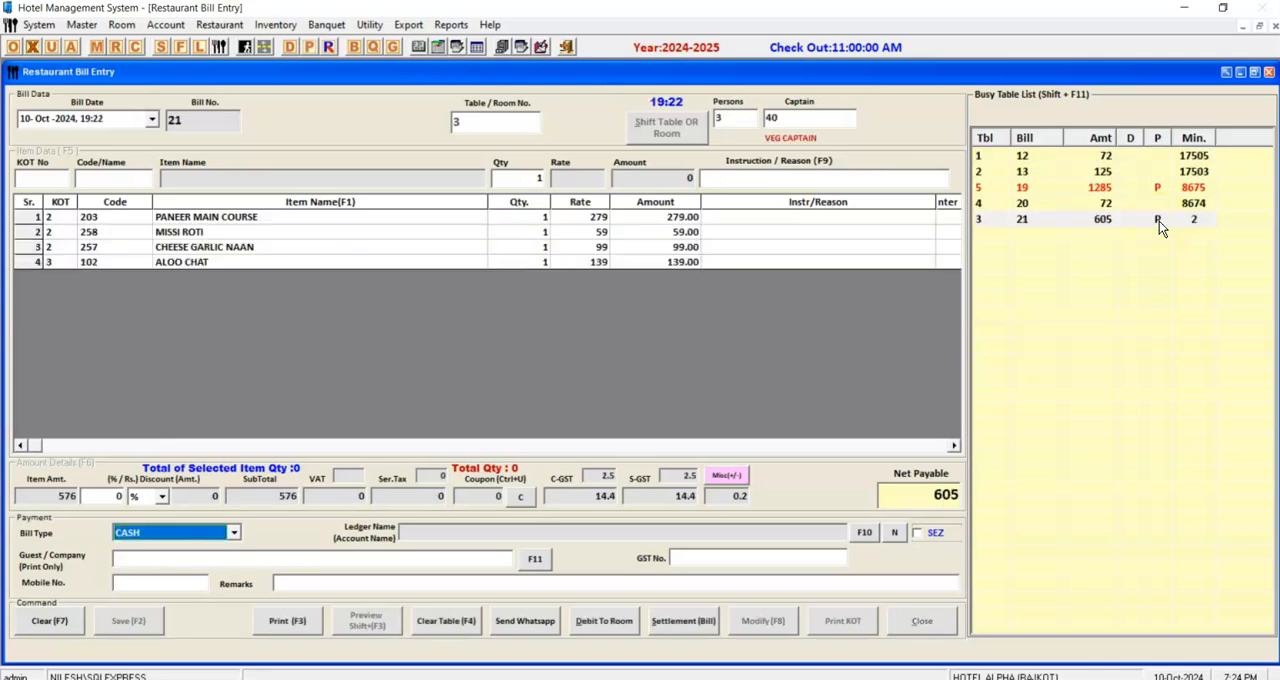
left_click(427, 622)
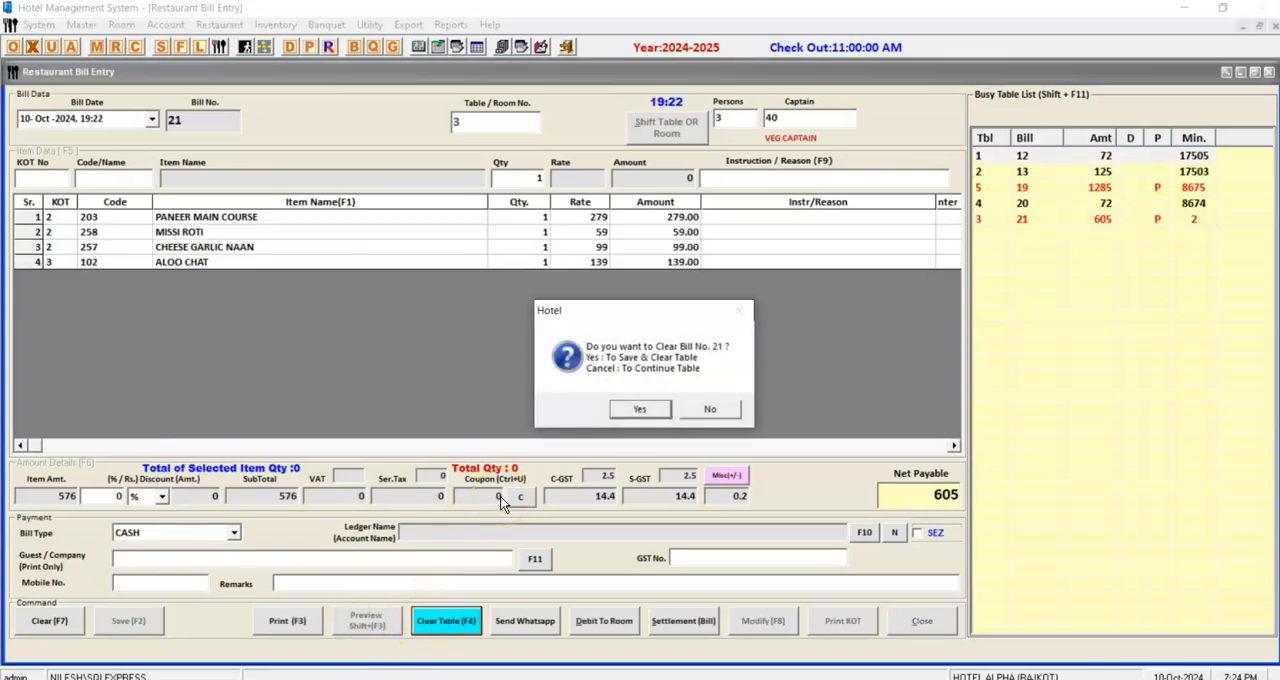
key("Return")
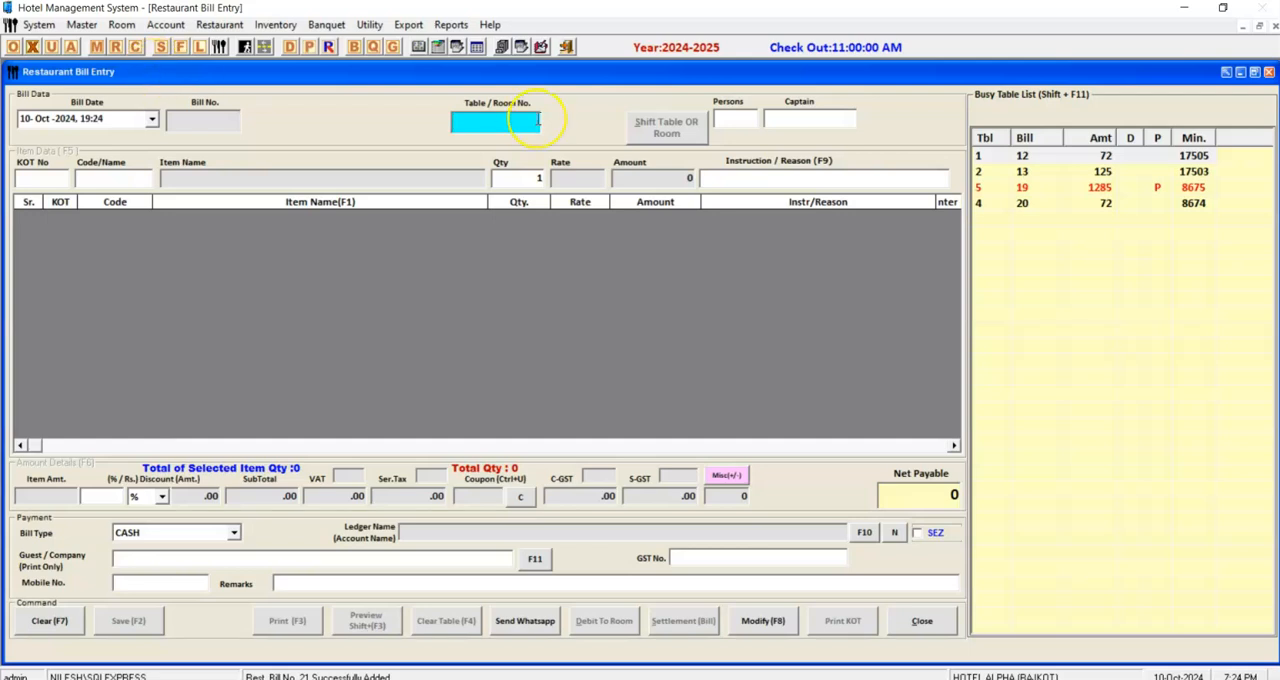
Reopen the running bill for table 1, save and print it, and clear the table.
type("1")
key("Return")
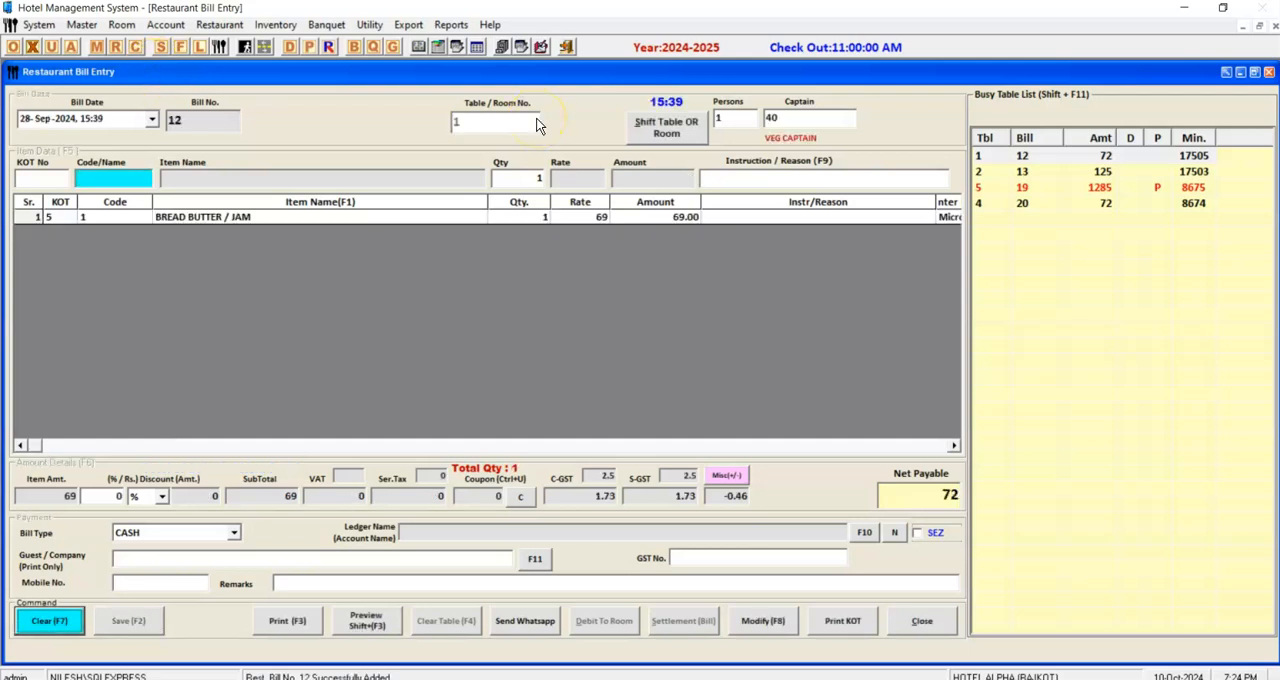
key("F3")
key("Return")
key("Right")
key("Return")
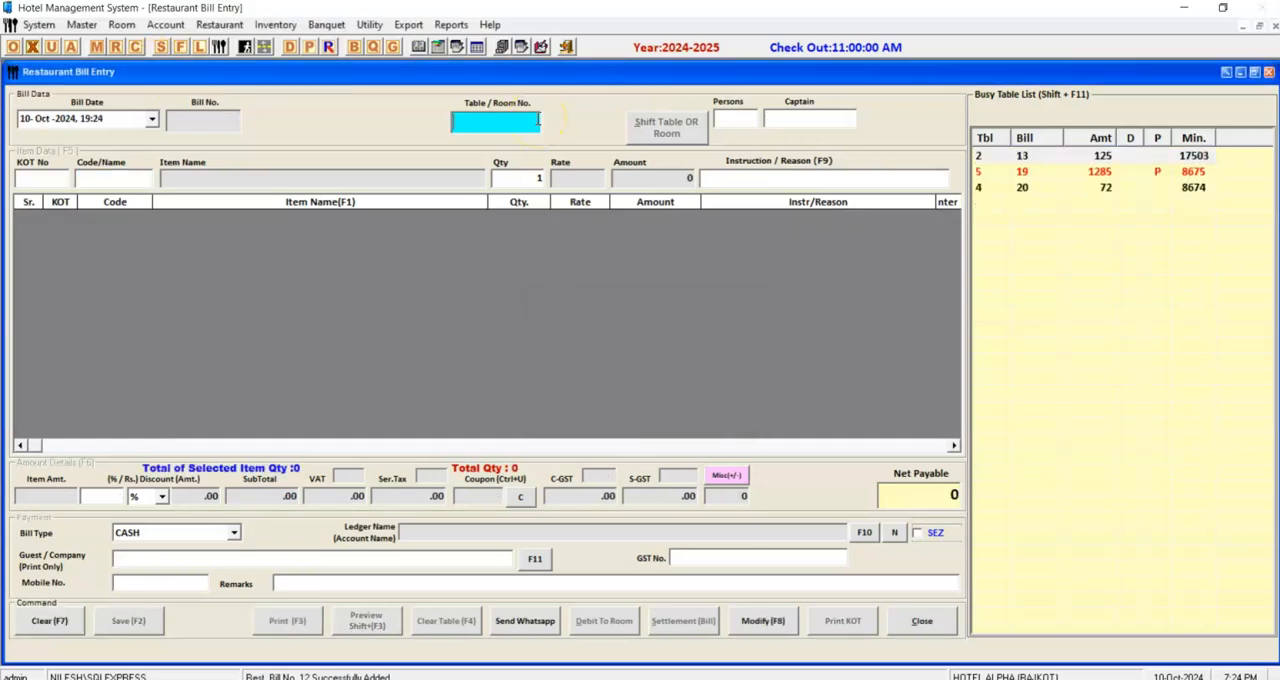
Start a new restaurant bill for table 1 with 1 person and captain 40 (VEG CAPTAIN).
type("1")
key("Return")
key("Return")
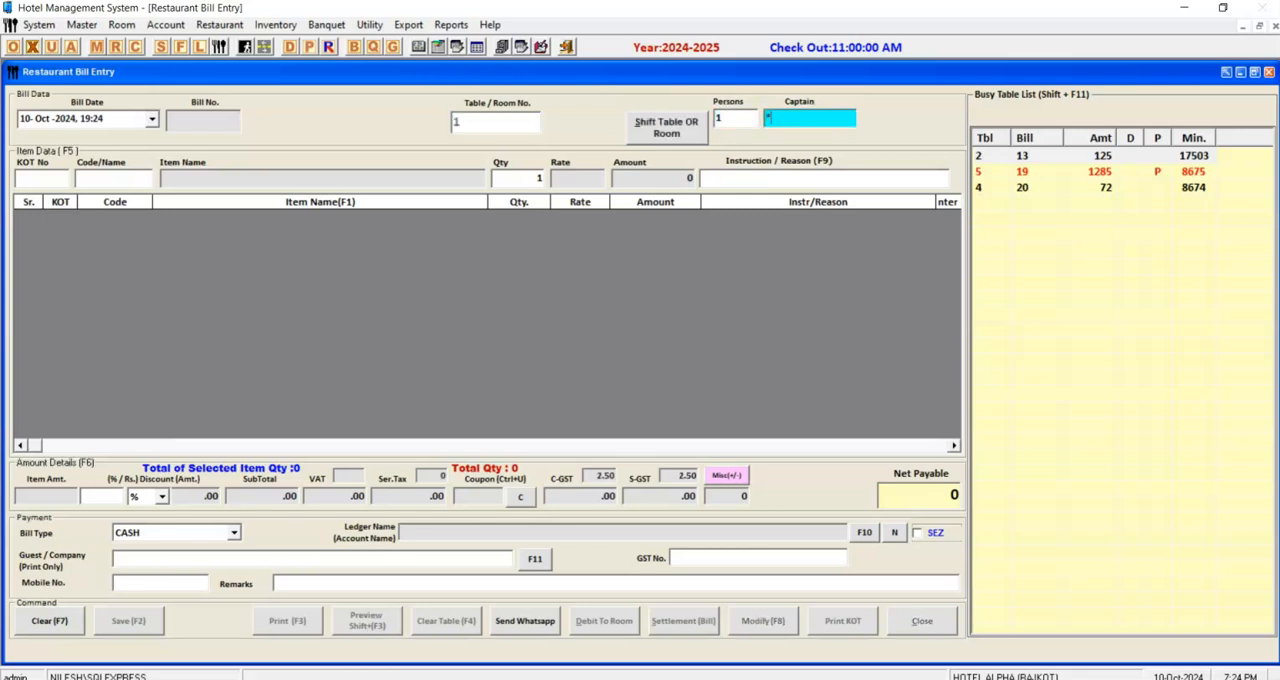
type("40")
key("Return")
Add one PARATHA WITH CURD using item code 2, then save the table 1 bill and print its KOT.
type("2")
key("Return")
key("Return")
key("Return")
key("Return")
key("Return")
key("F2")
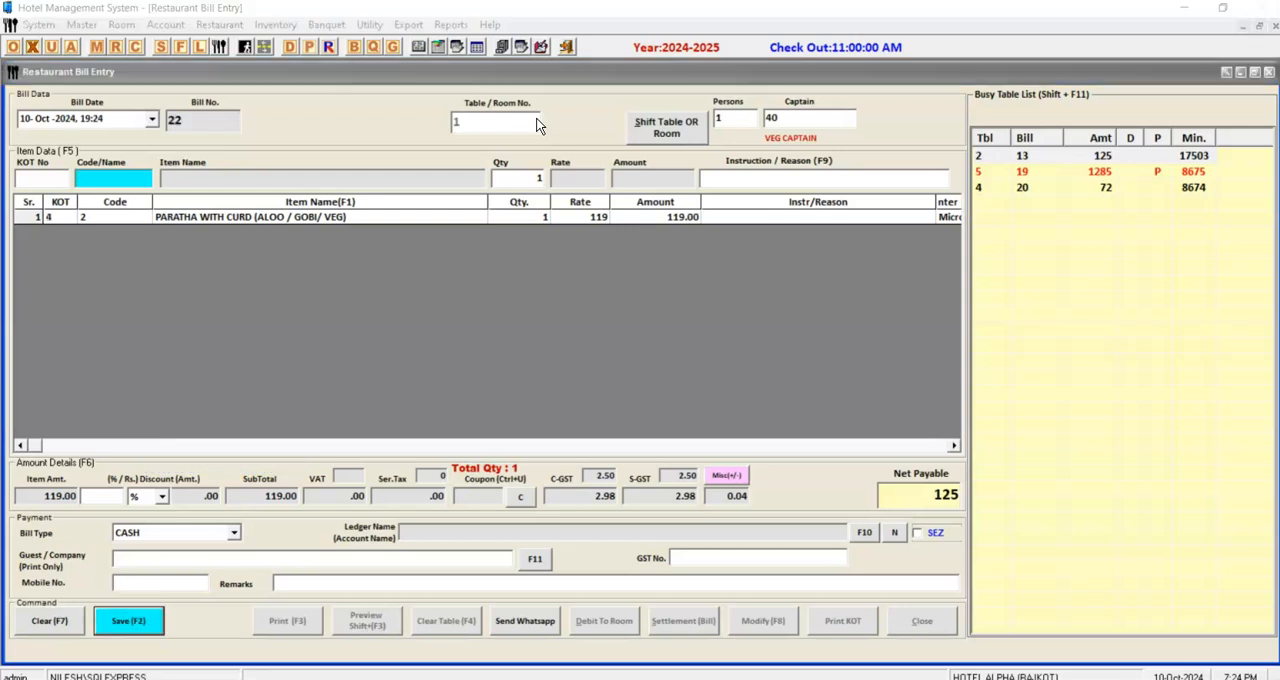
key("Return")
key("Return")
key("Return")
key("Return")
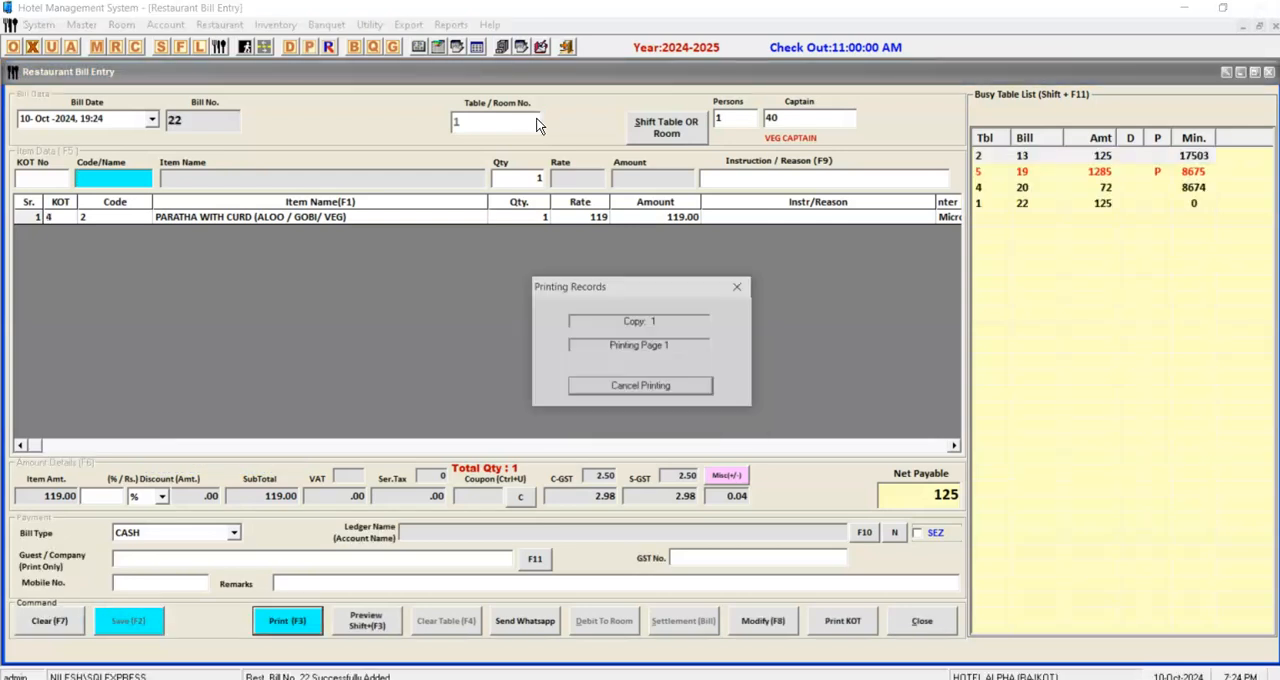
Print the saved table 1 bill, cancelling the output file.
key("Escape")
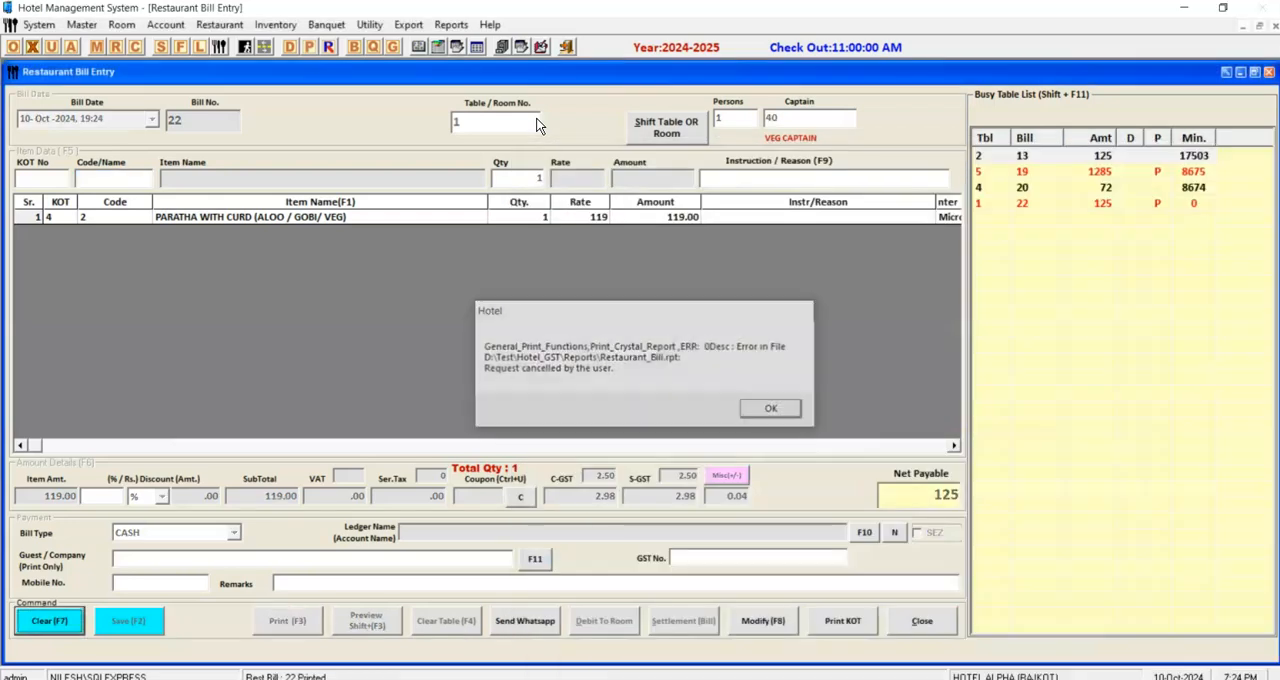
Dismiss the print error and check the occupancy chart for occupied rooms.
key("Return")
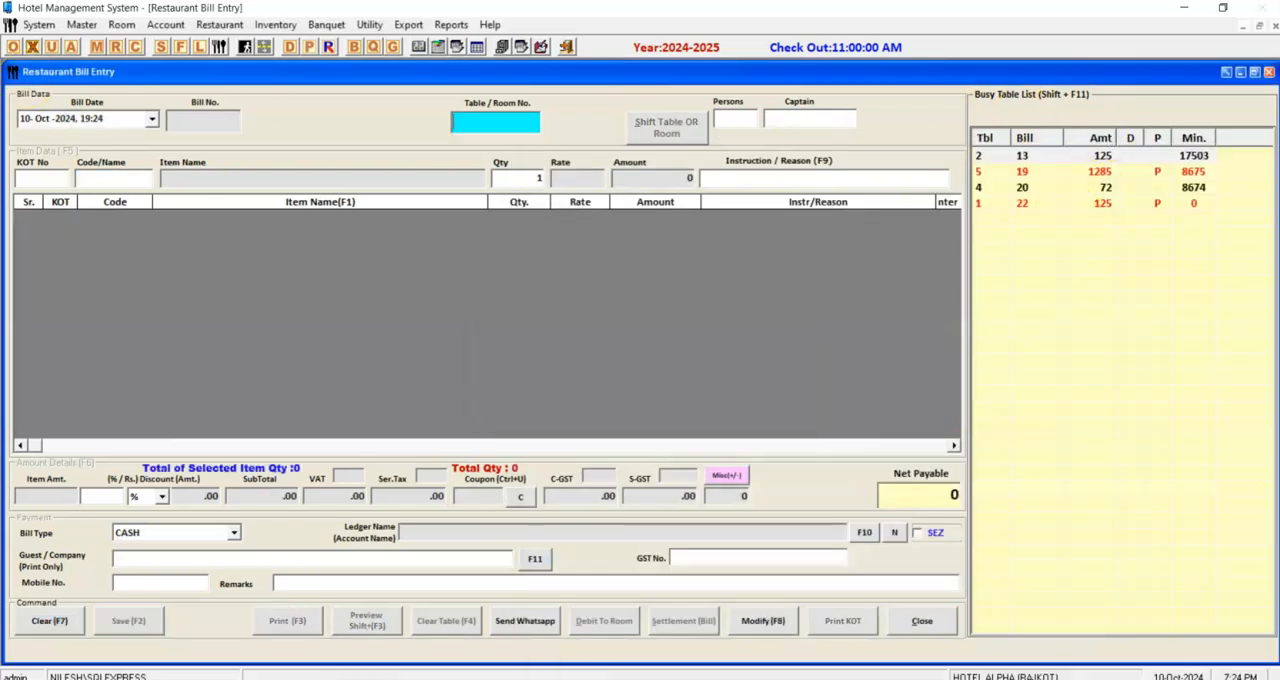
left_click(13, 47)
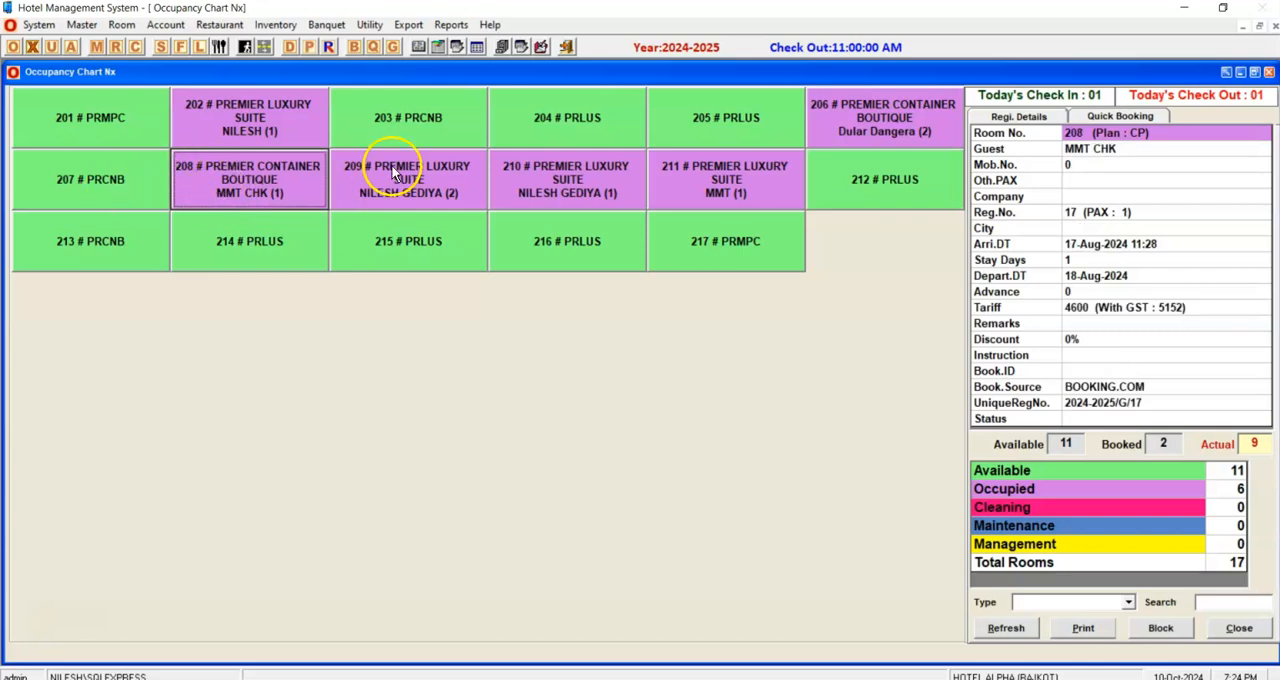
key("Escape")
Reopen the running bill for table 1, debit it to room 208 and save the transfer.
double_click(1004, 205)
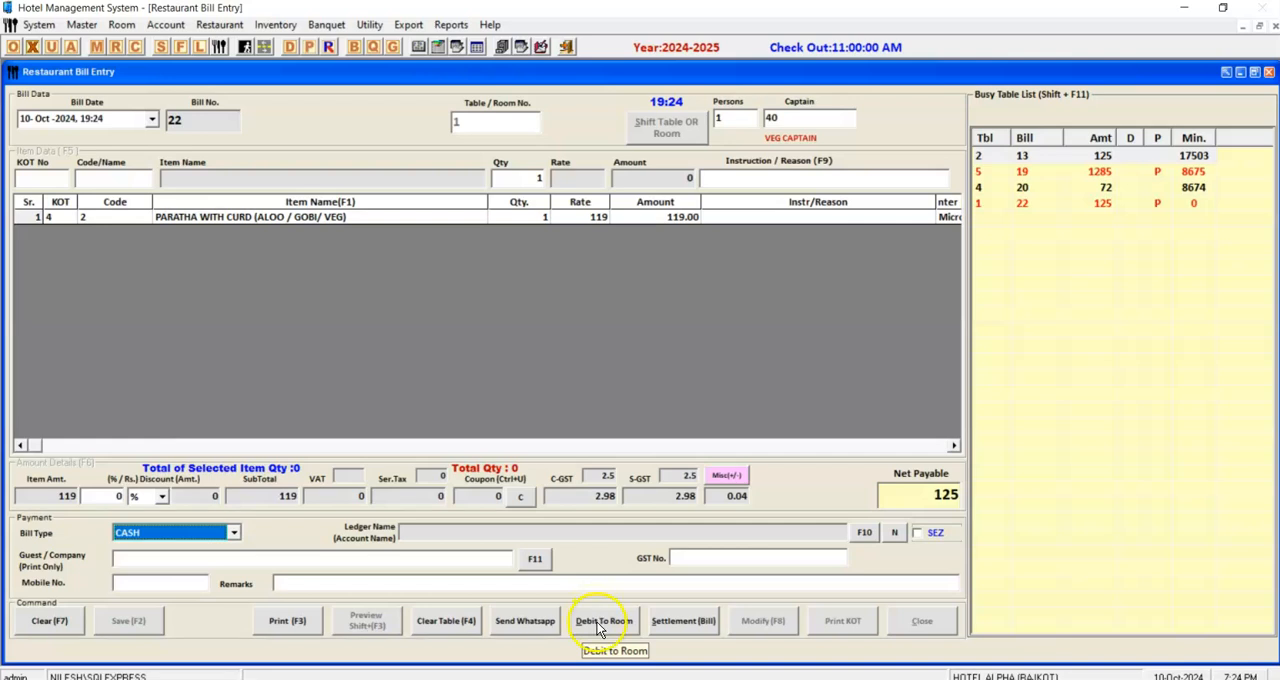
left_click(601, 622)
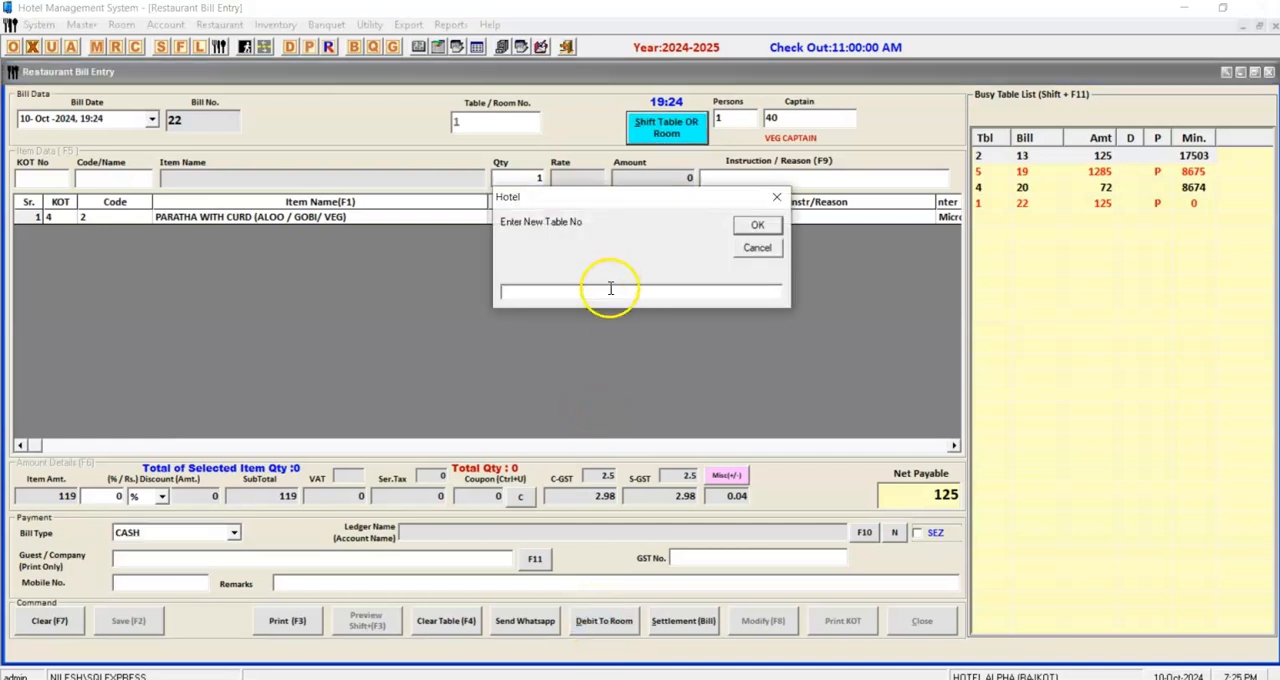
type("208")
key("Return")
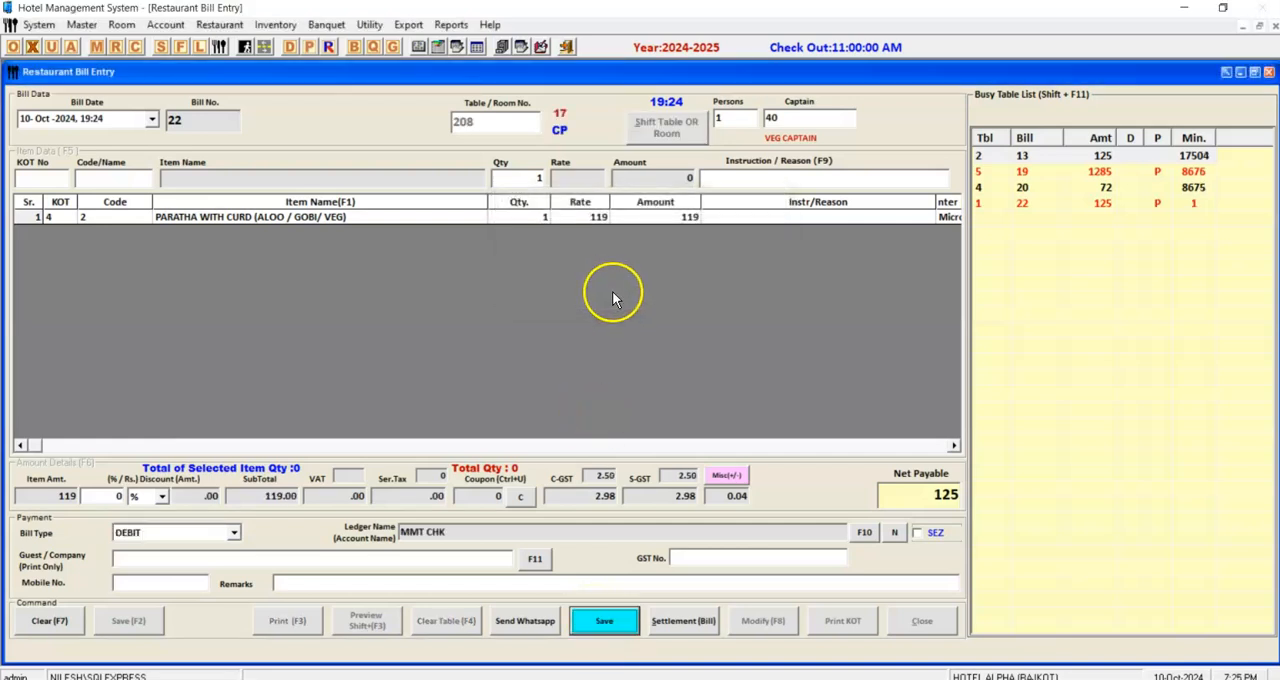
left_click(608, 622)
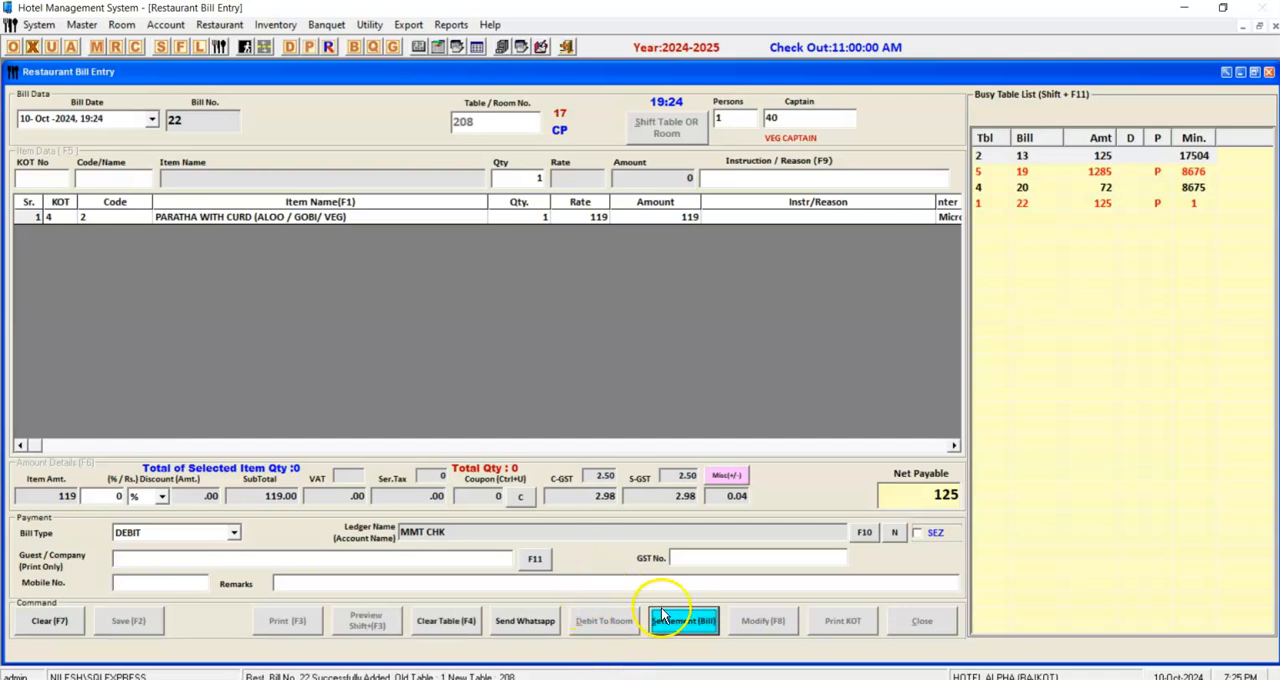
left_click(97, 611)
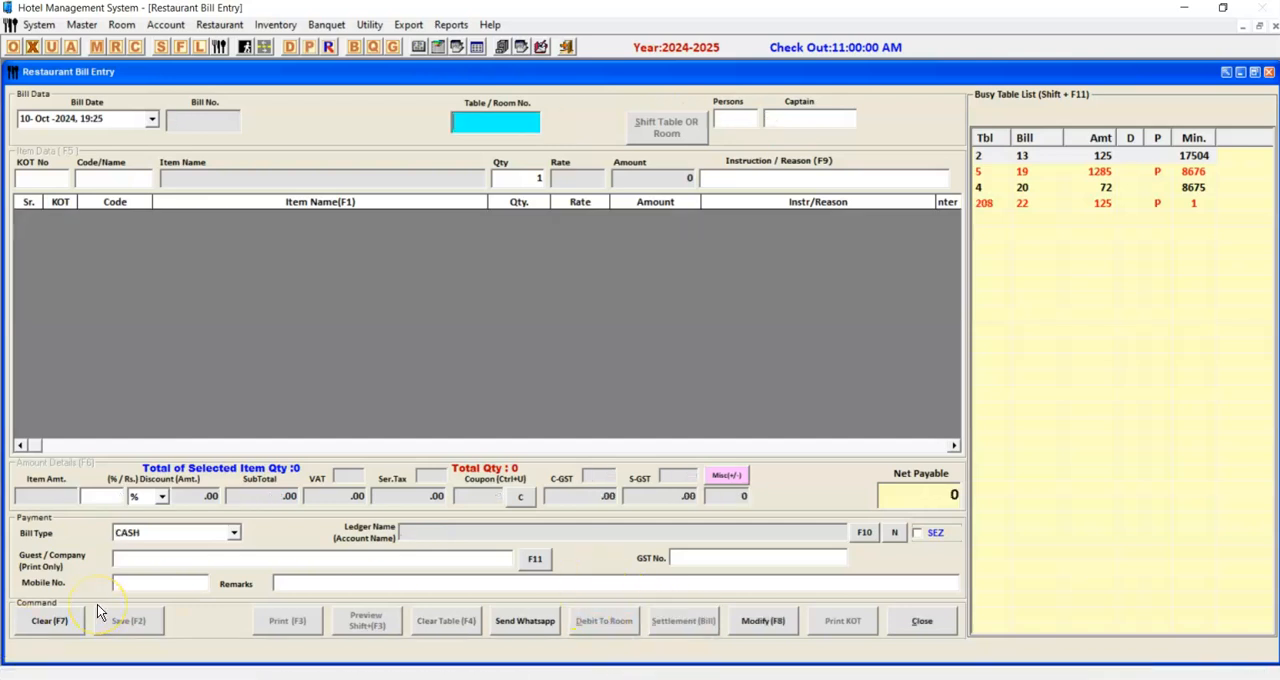
Reopen the restaurant bill for room 208, clear it with saving, and close the bill entry form.
key("Return")
type("208")
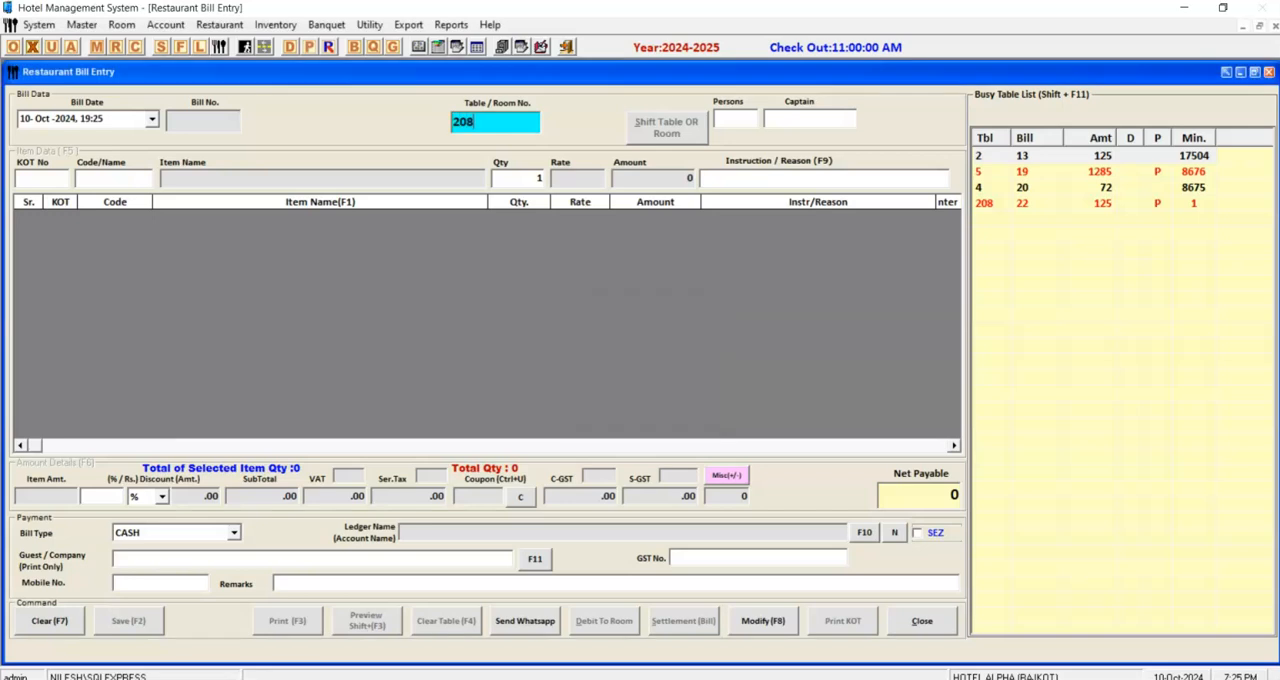
key("Return")
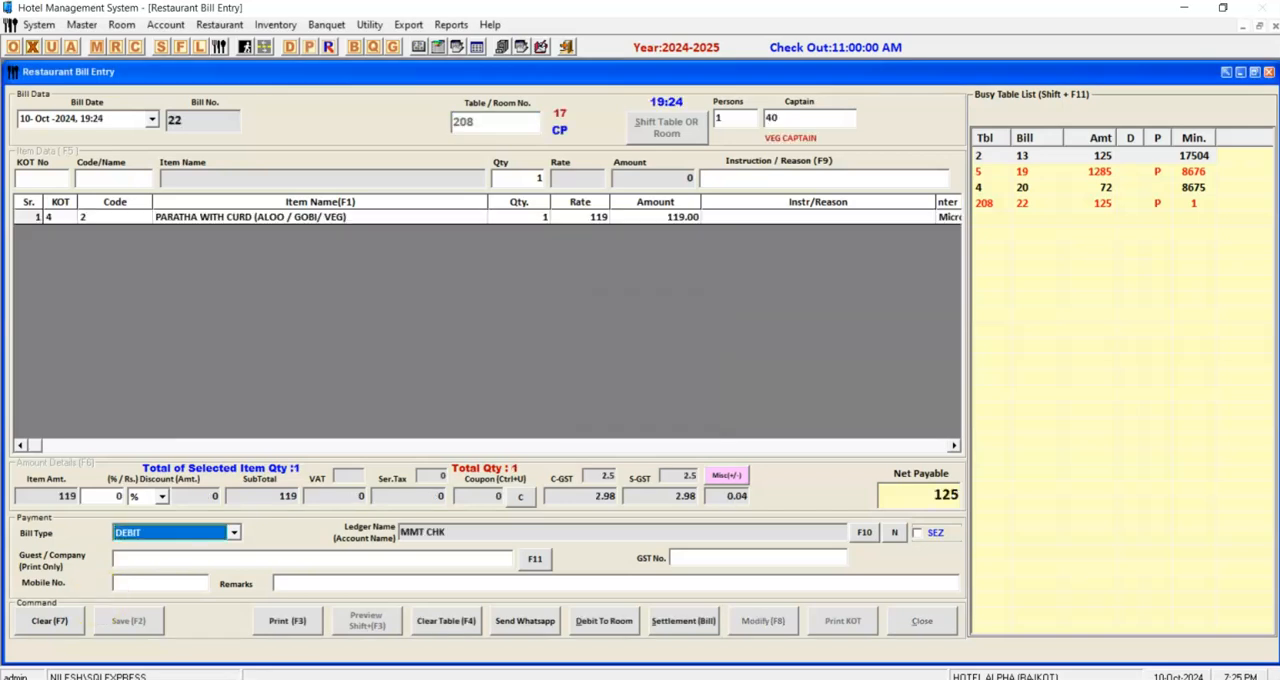
left_click(446, 621)
key("Return")
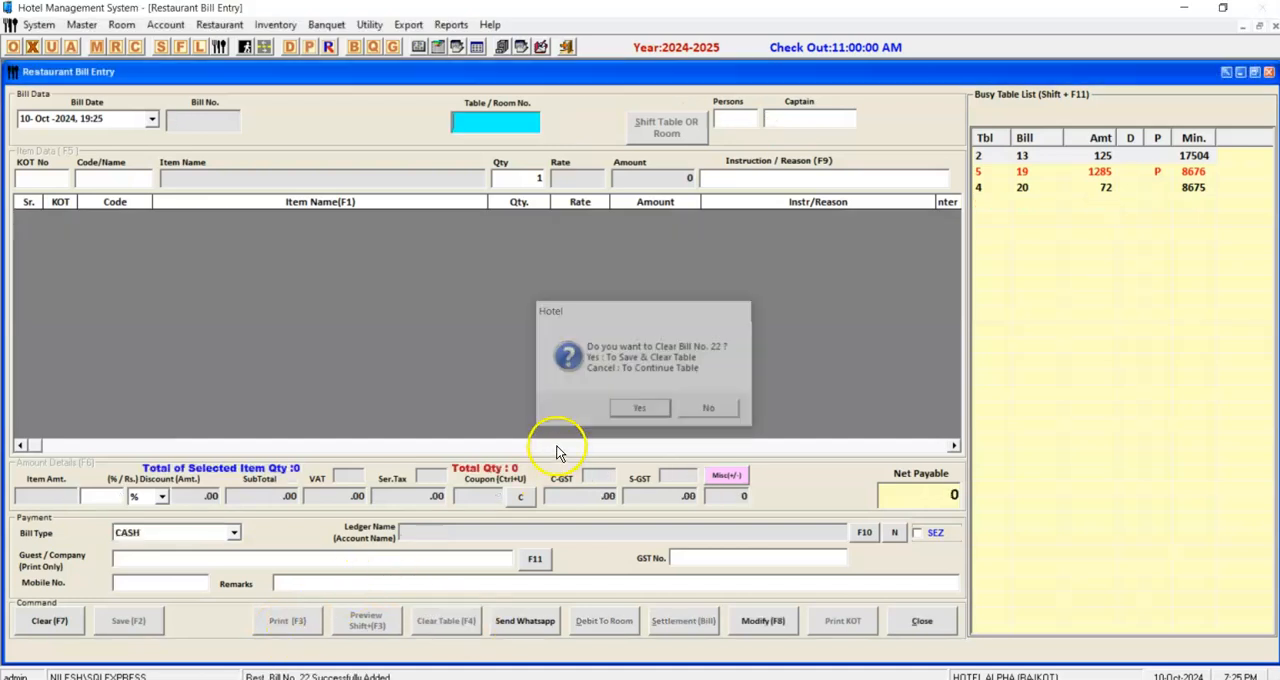
key("Escape")
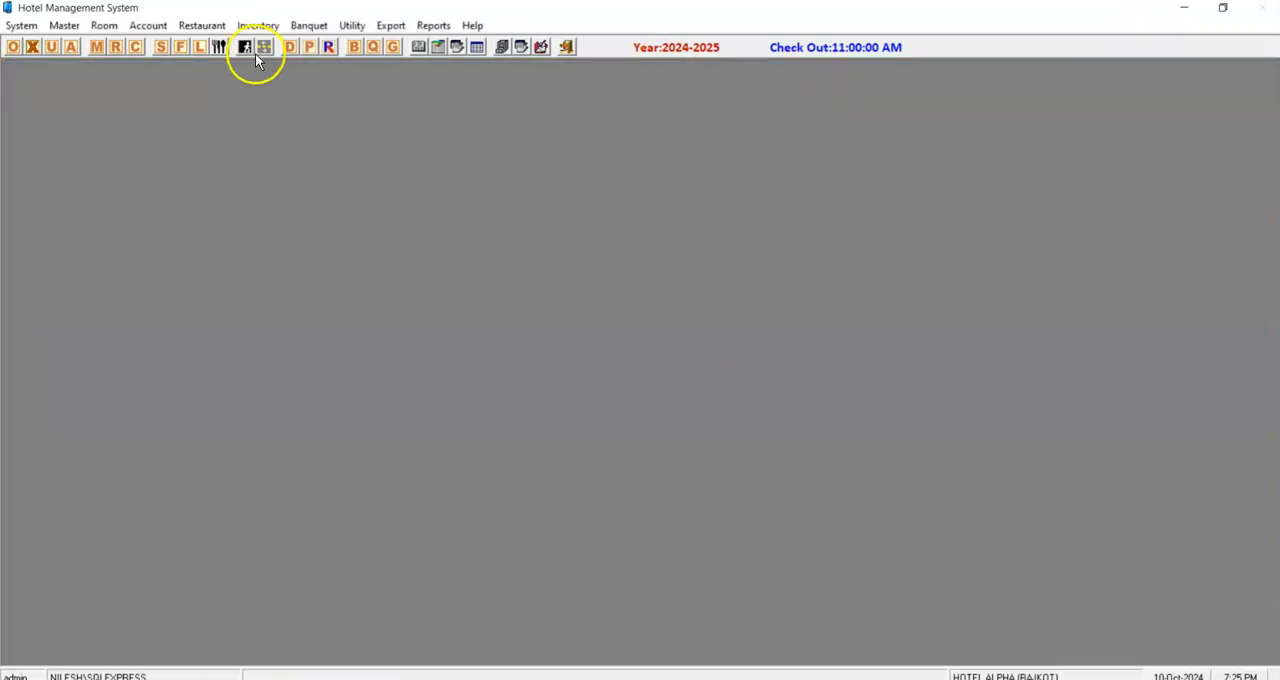
Preview the restaurant's daily sales register report for 10-10-2024.
left_click(201, 25)
mouse_move(237, 128)
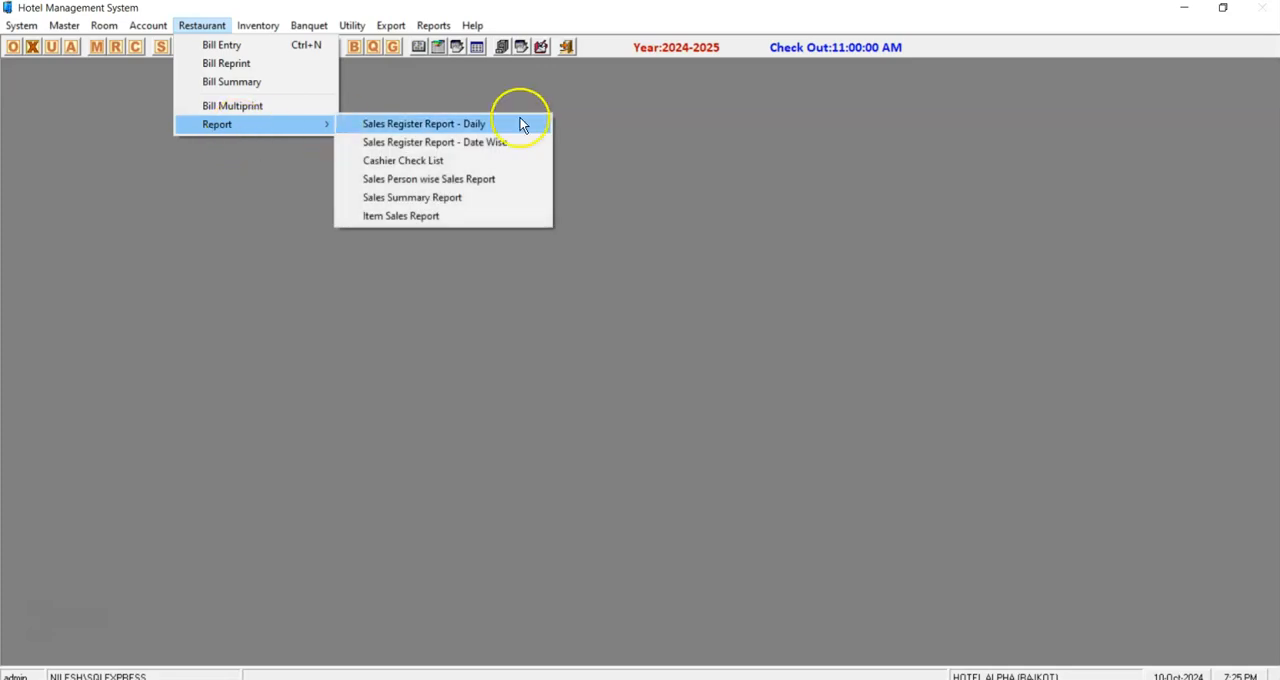
left_click(523, 123)
left_click(378, 505)
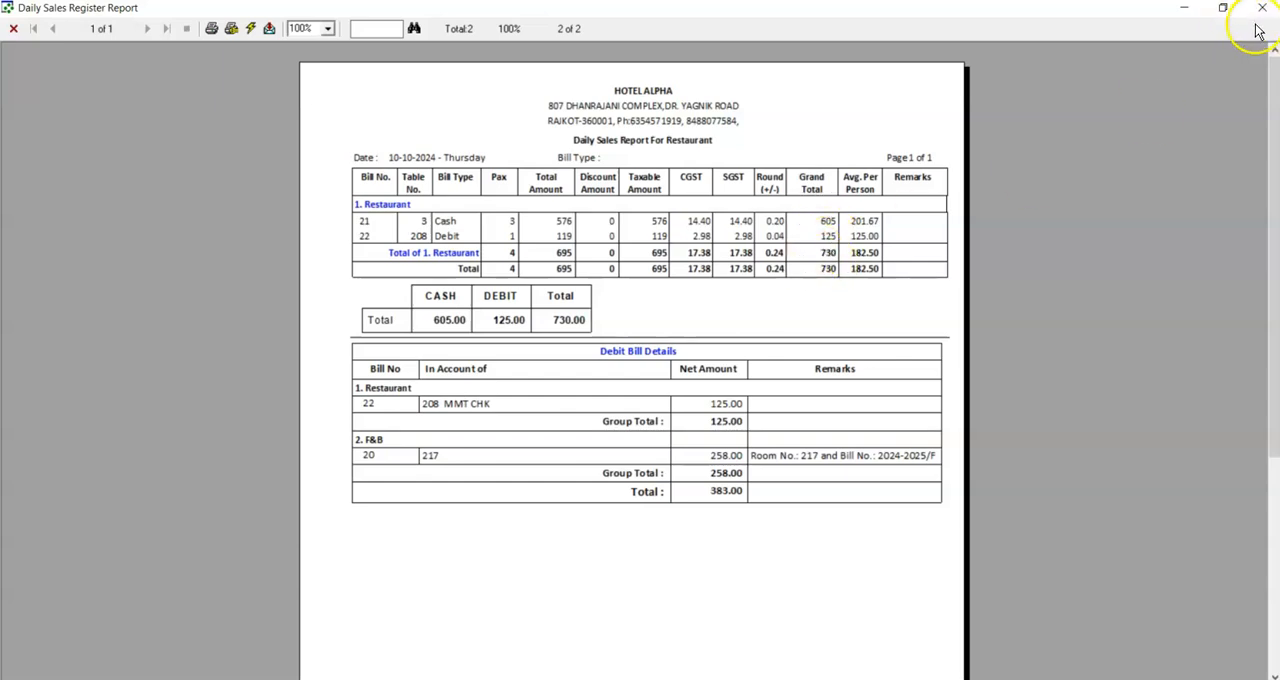
Try to export the daily sales report in Acrobat Format (PDF) to a disk file, and close the report.
left_click(269, 30)
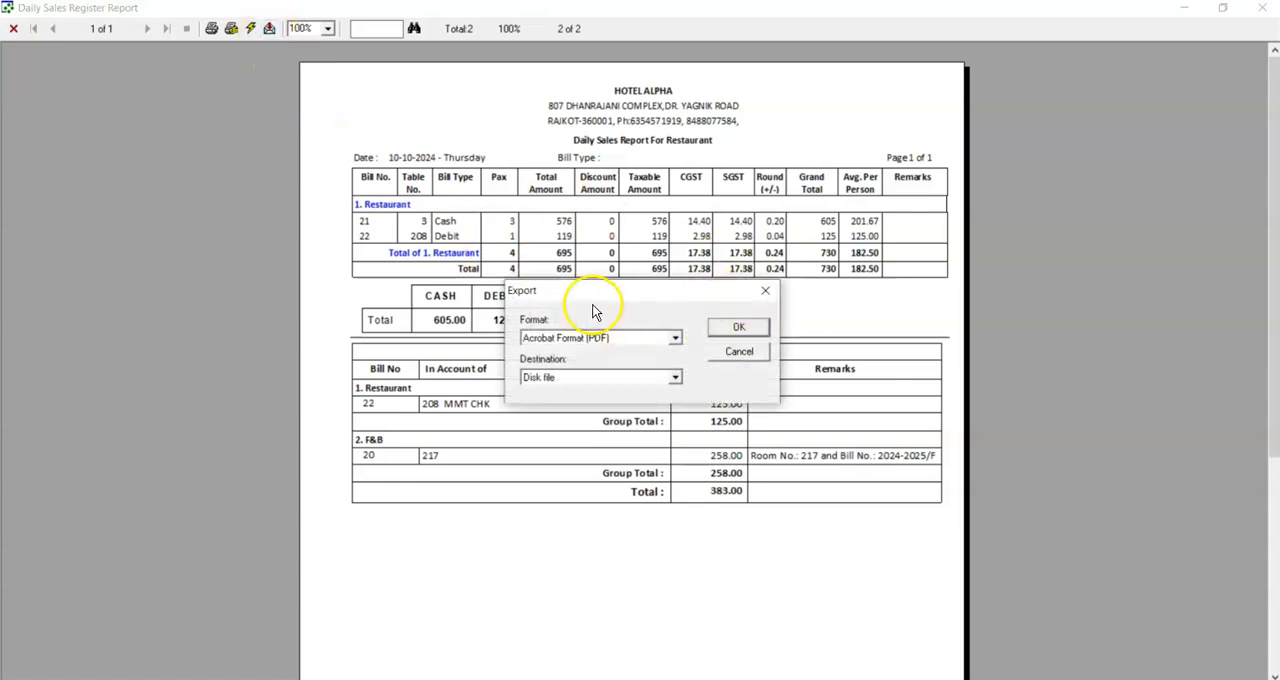
left_click(733, 328)
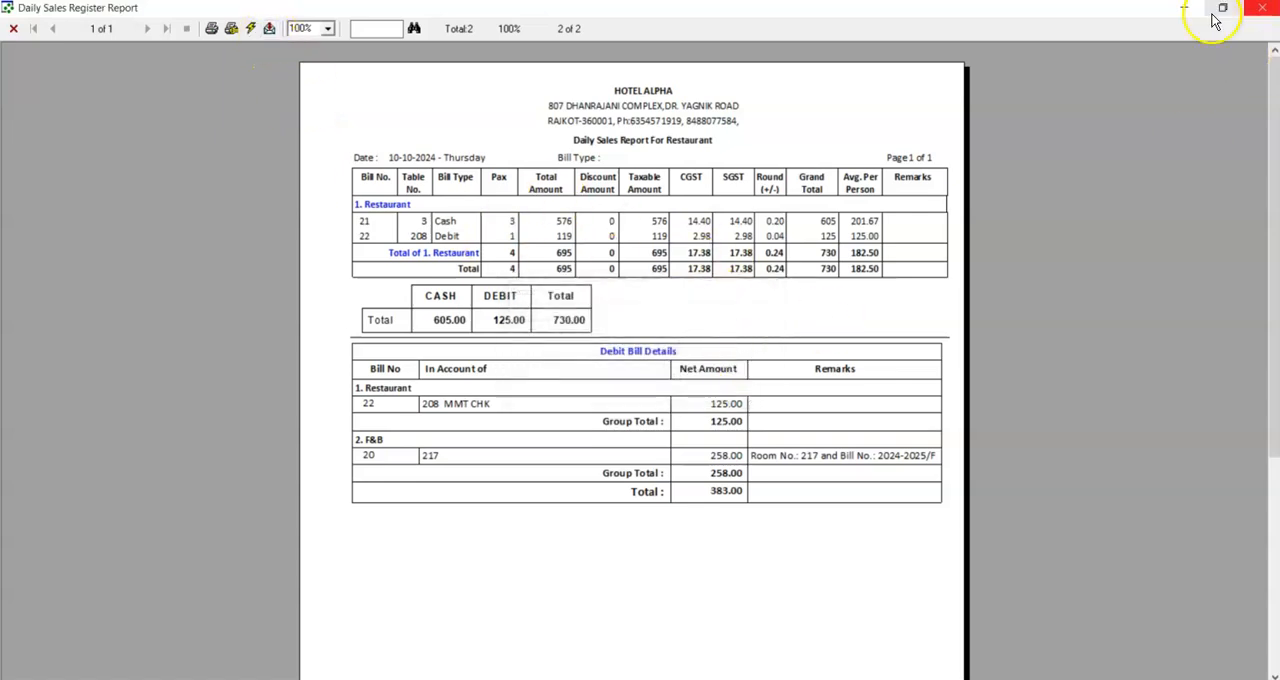
left_click(1264, 14)
key("Escape")
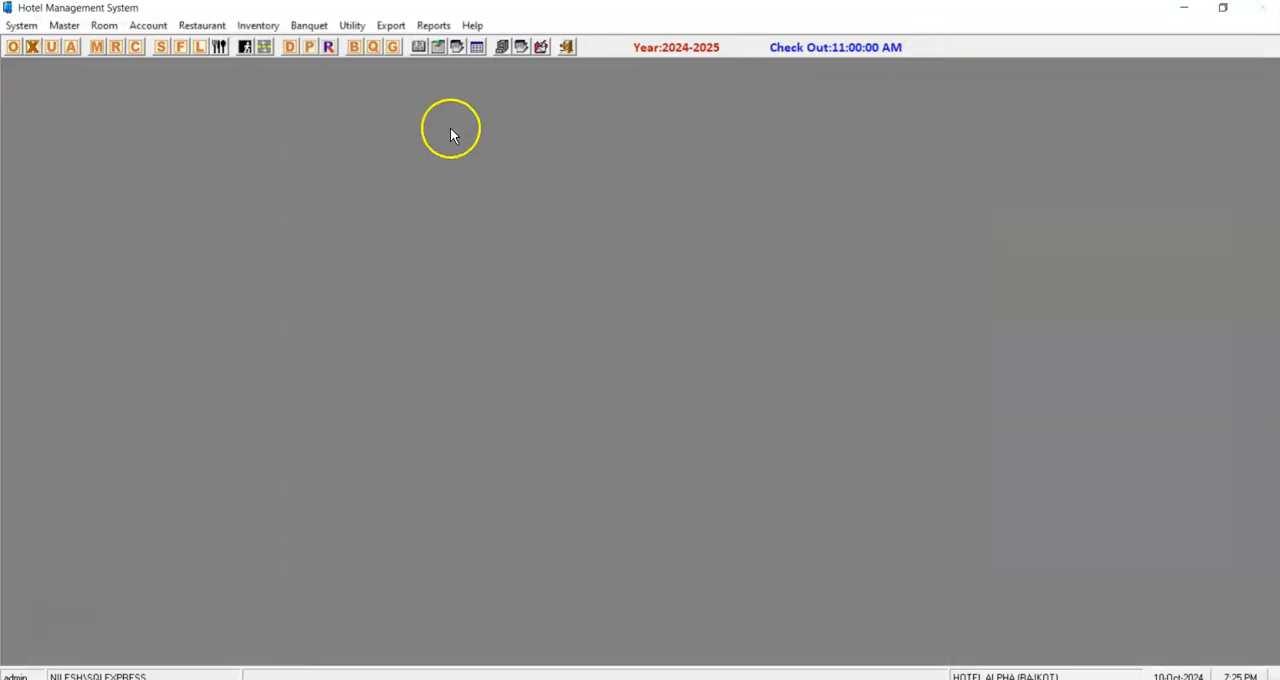
Preview the restaurant sales summary report for 01-Oct-2024 to 31-Oct-2024 with all bill types, and close it.
left_click(202, 25)
mouse_move(191, 123)
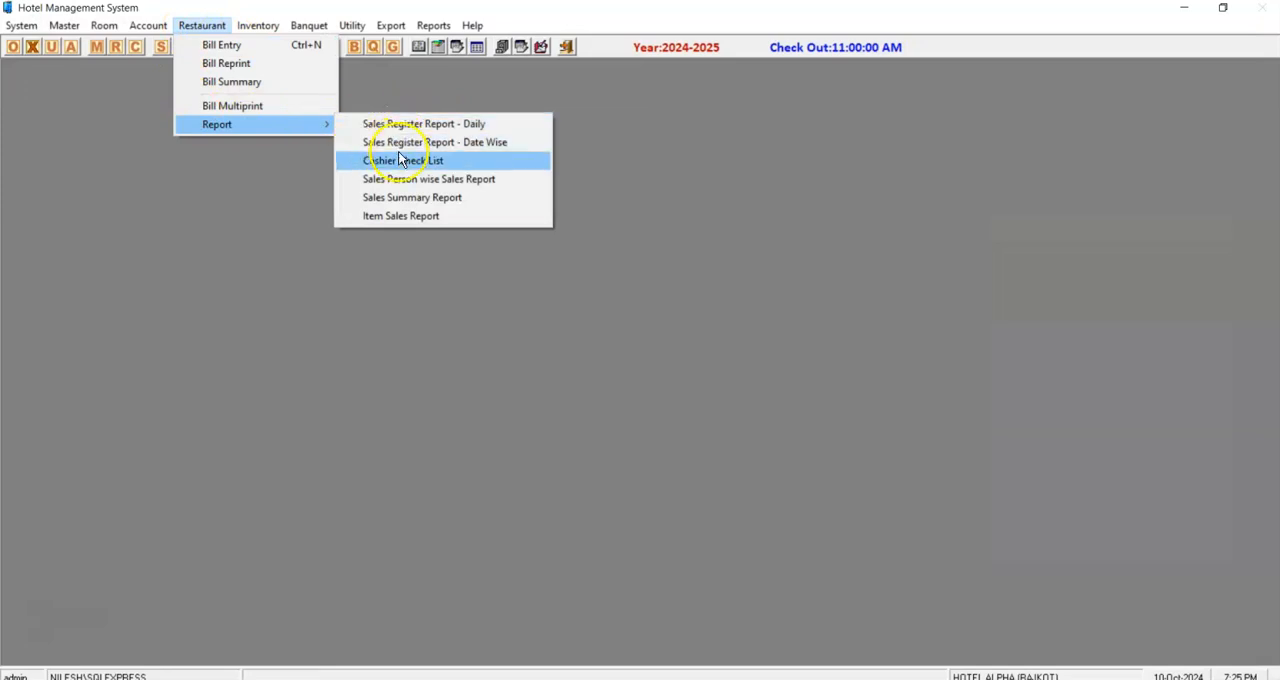
left_click(401, 203)
left_click(467, 232)
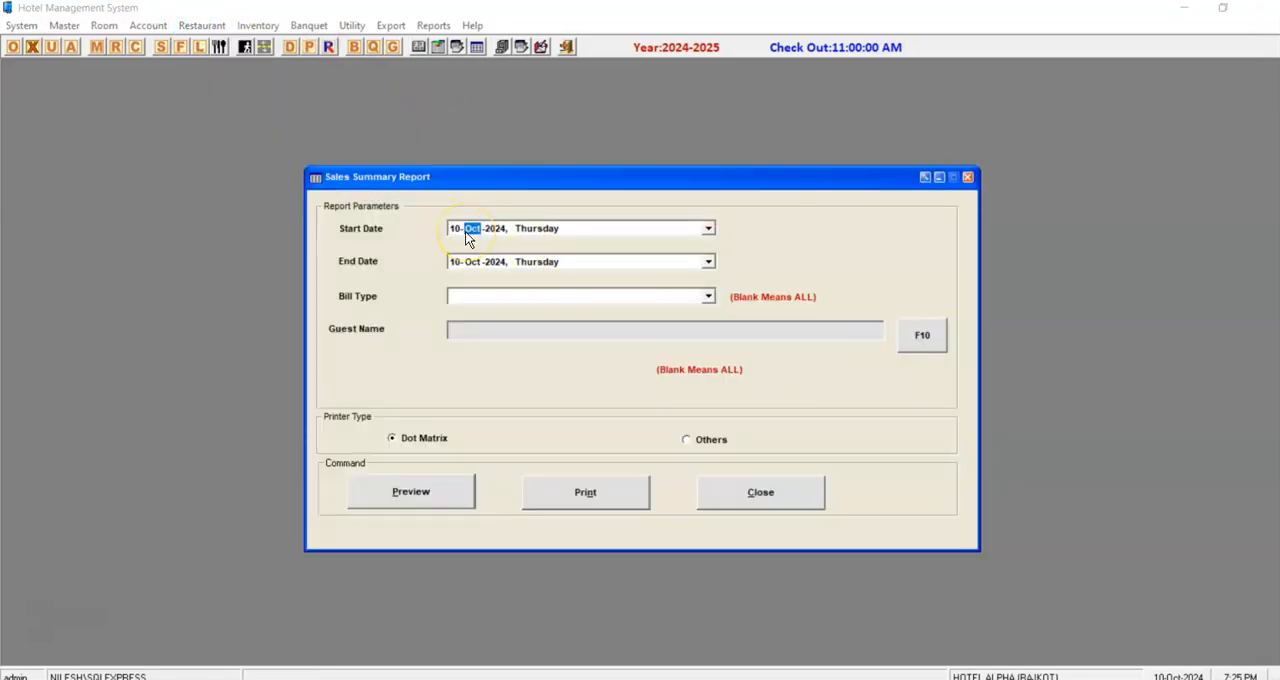
key("Return")
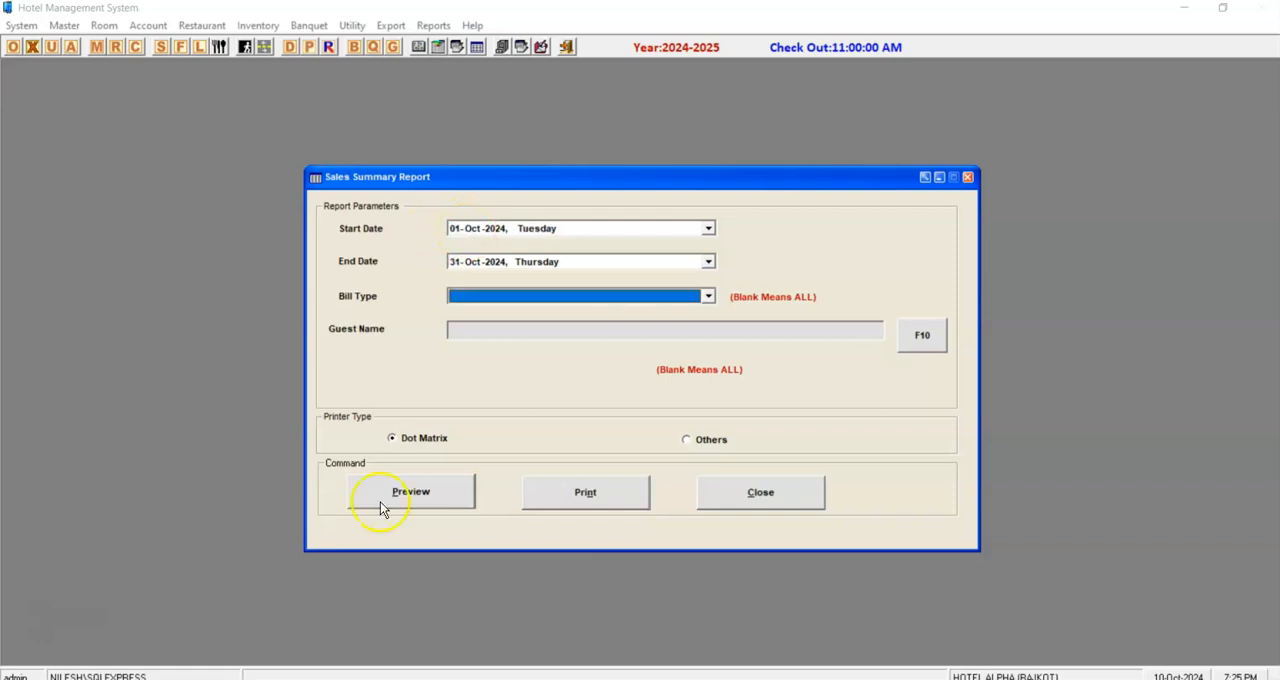
left_click(412, 491)
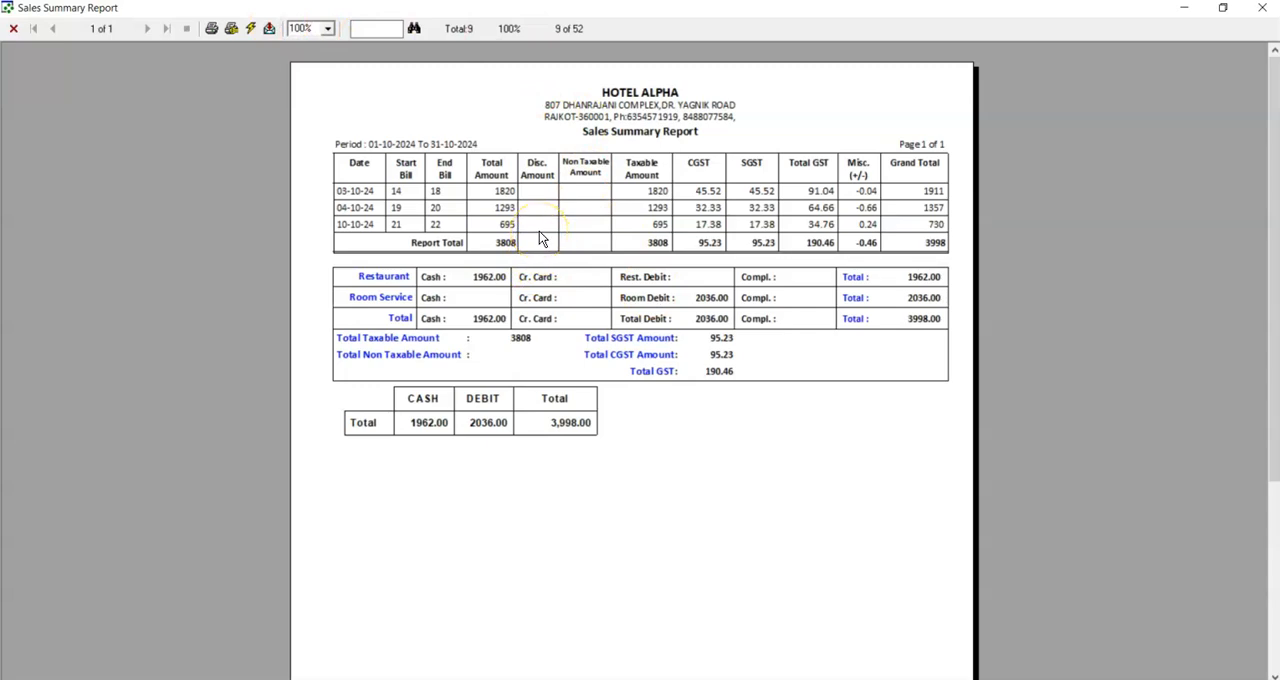
left_click(1270, 10)
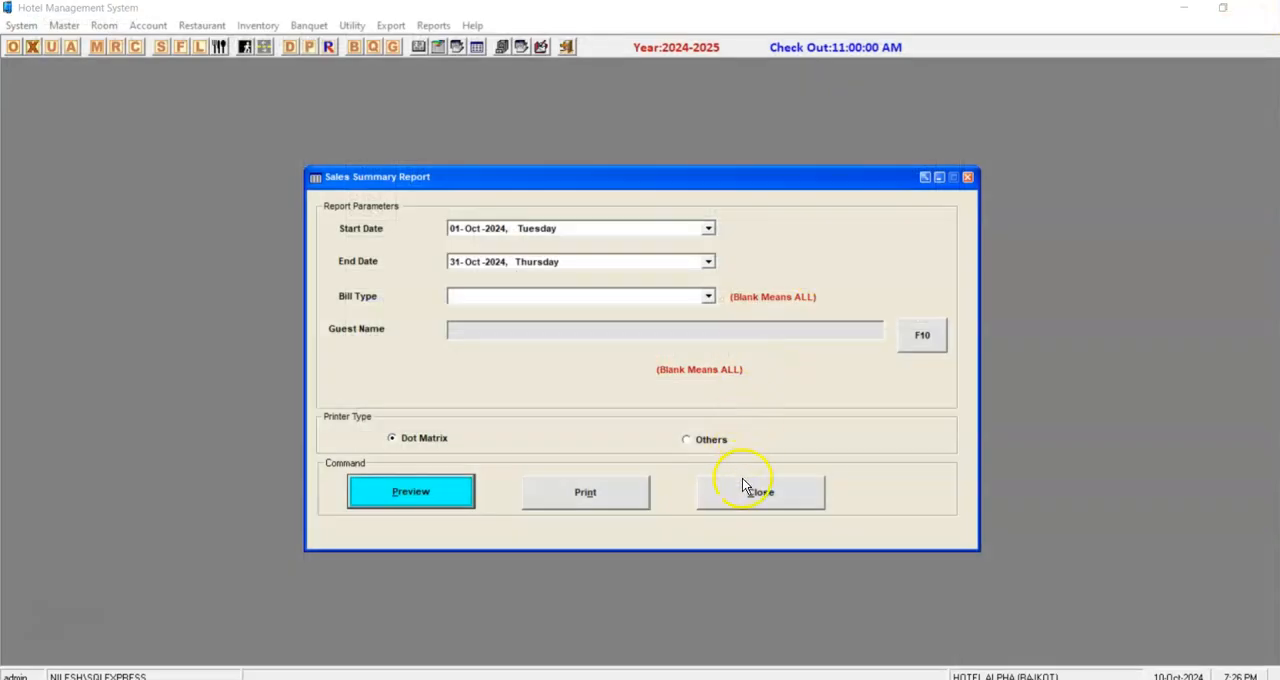
left_click(742, 486)
Preview the restaurant item sales report for 10-Oct-2024 covering all item groups, and close it.
left_click(210, 27)
mouse_move(243, 125)
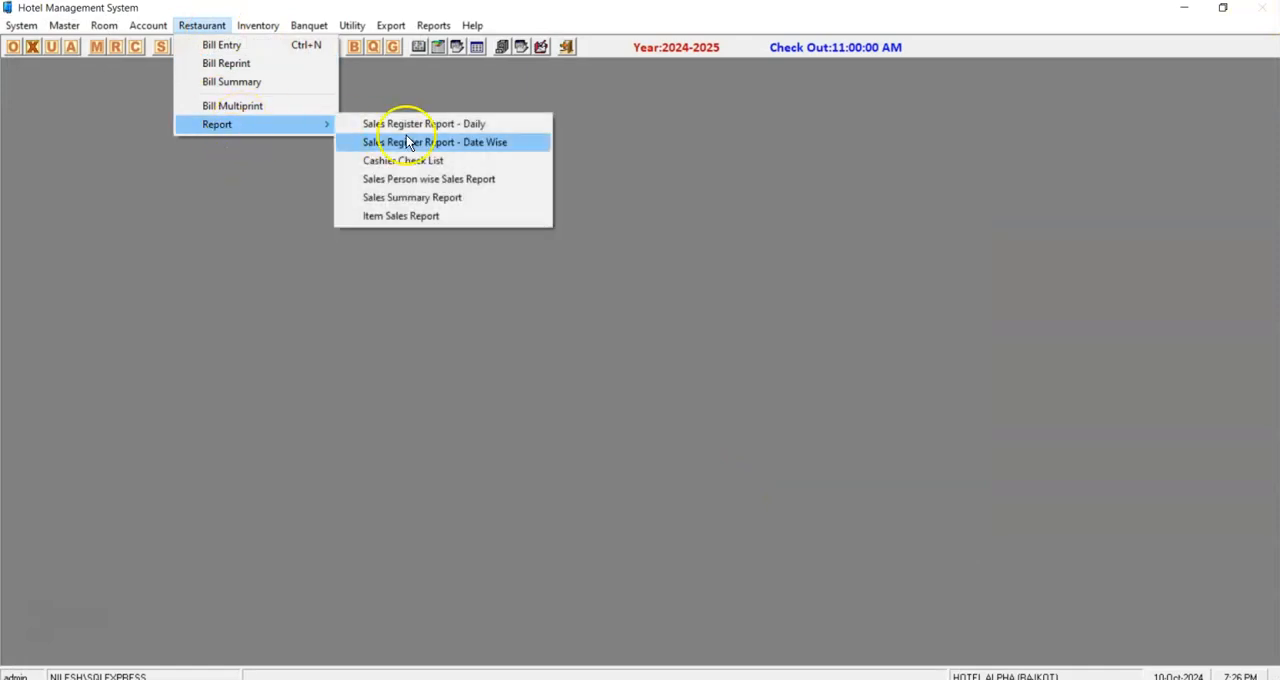
left_click(418, 216)
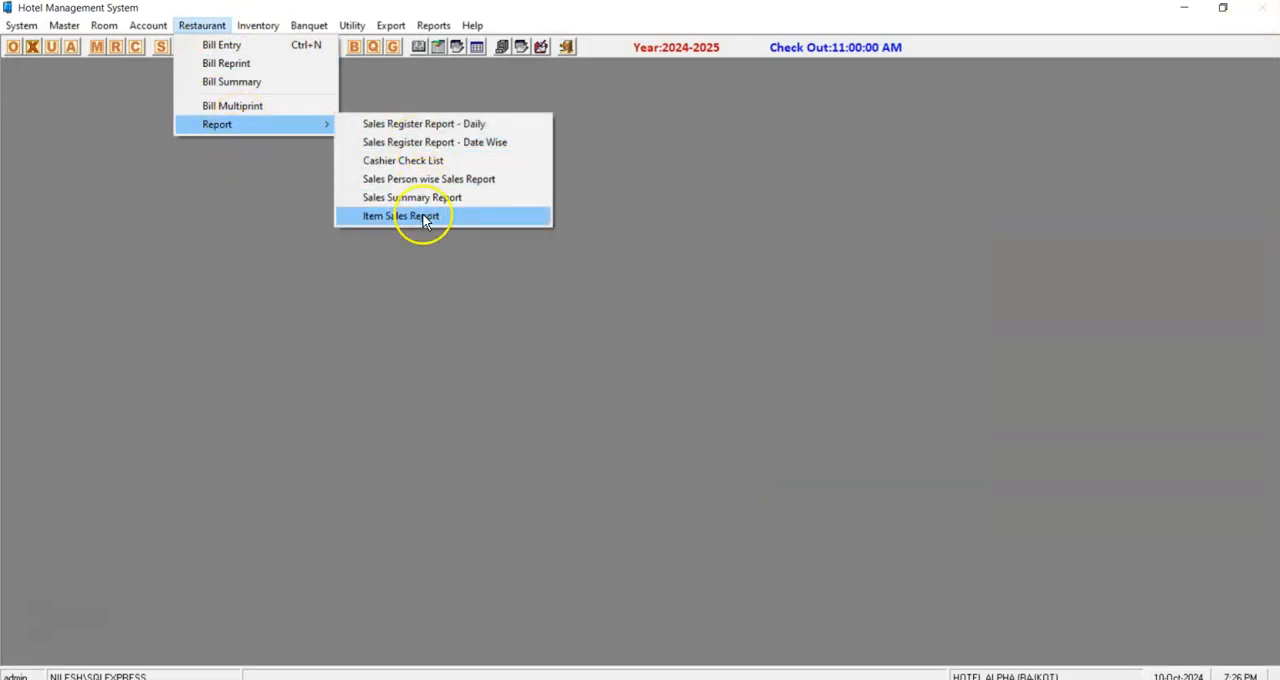
left_click(458, 489)
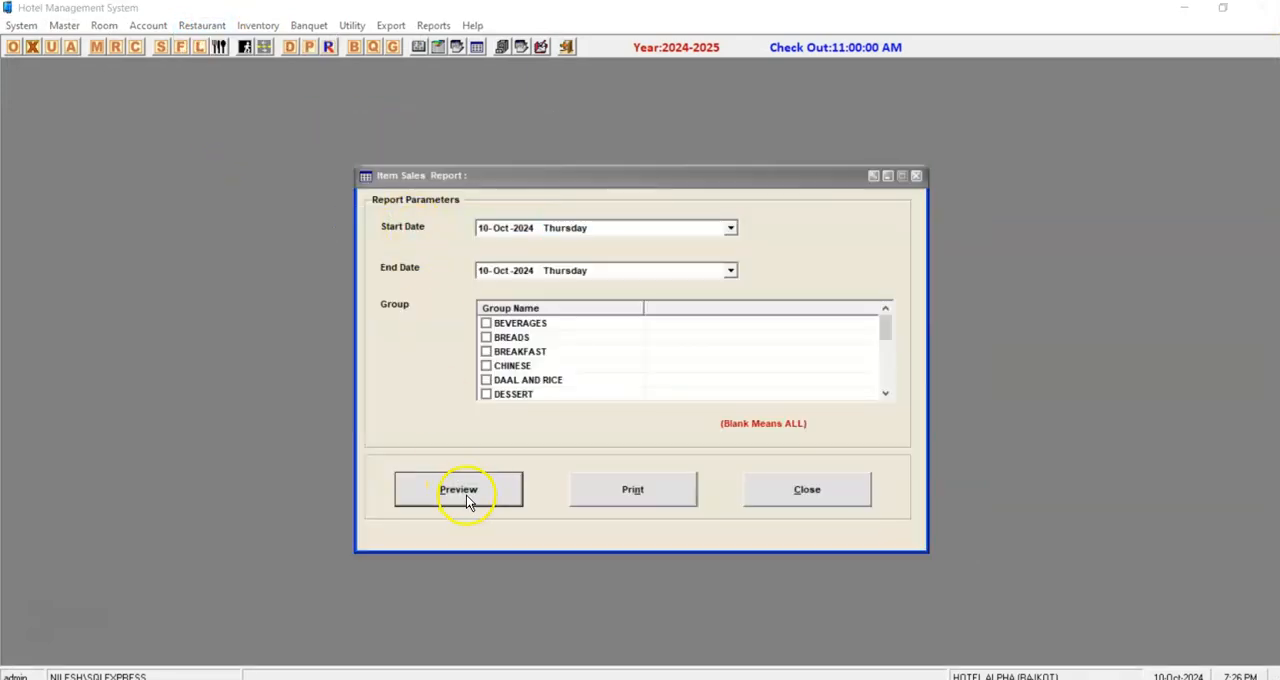
key("Return")
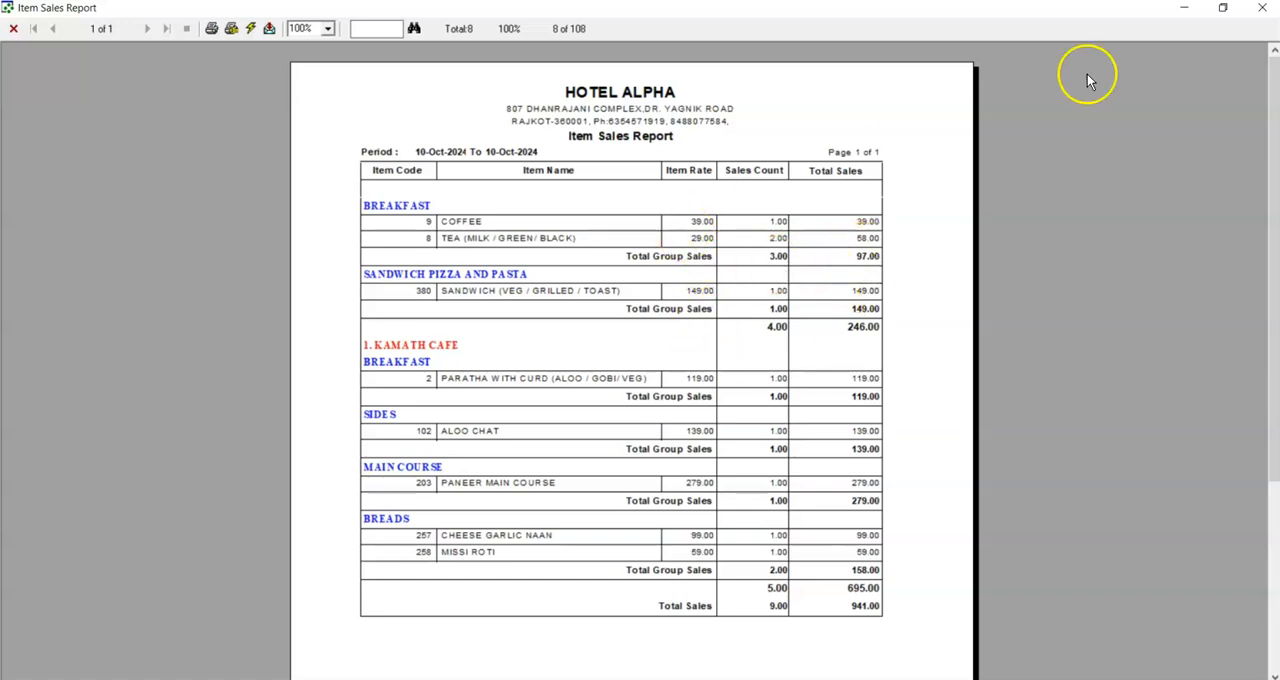
left_click_drag(1273, 217, 1276, 180)
left_click(1264, 12)
key("Escape")
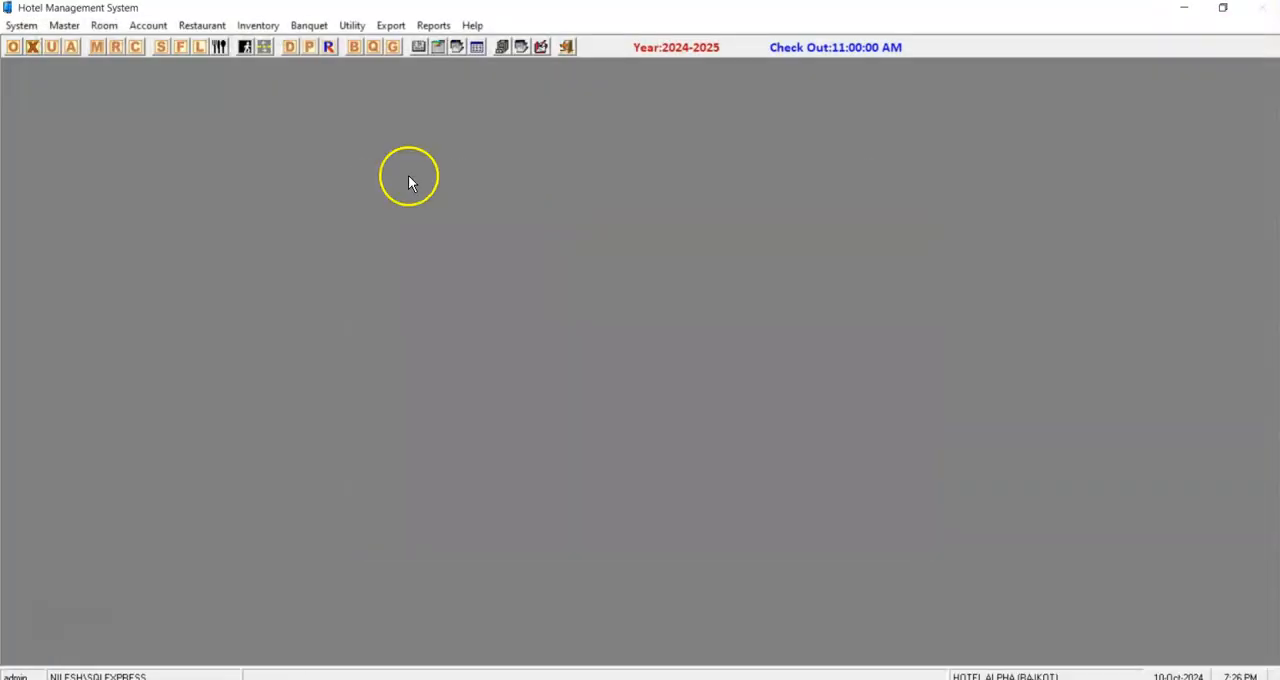
left_click(205, 25)
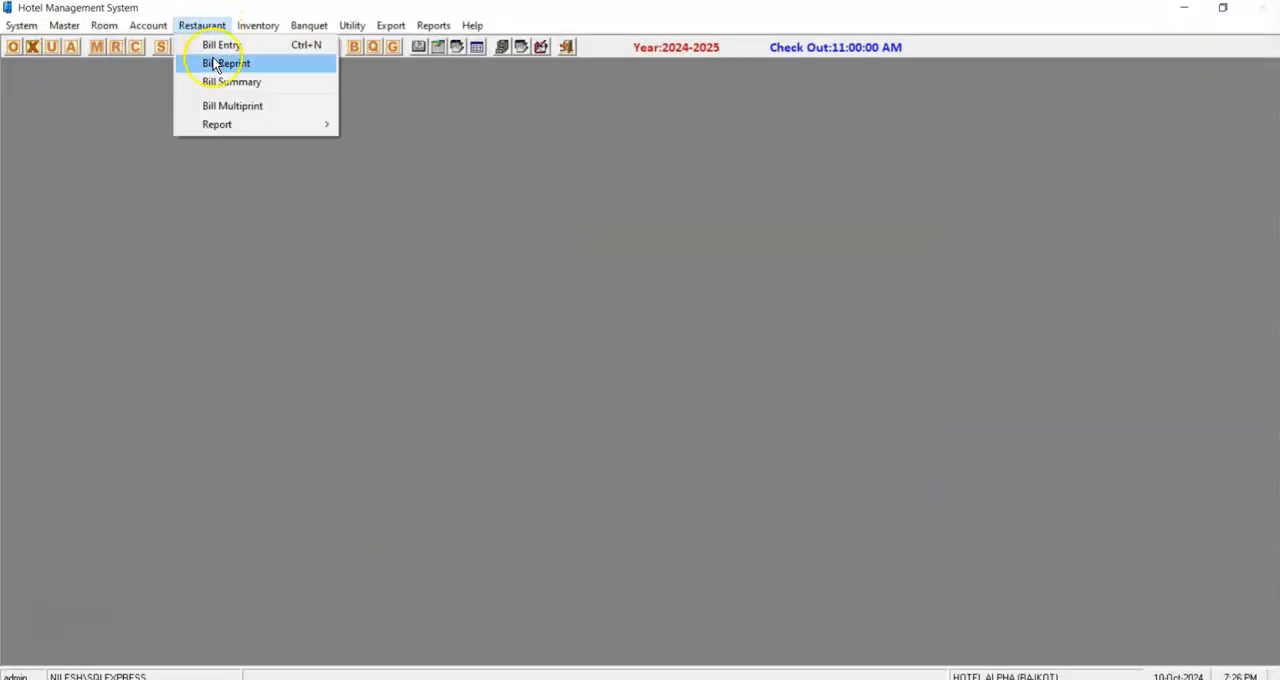
left_click(608, 318)
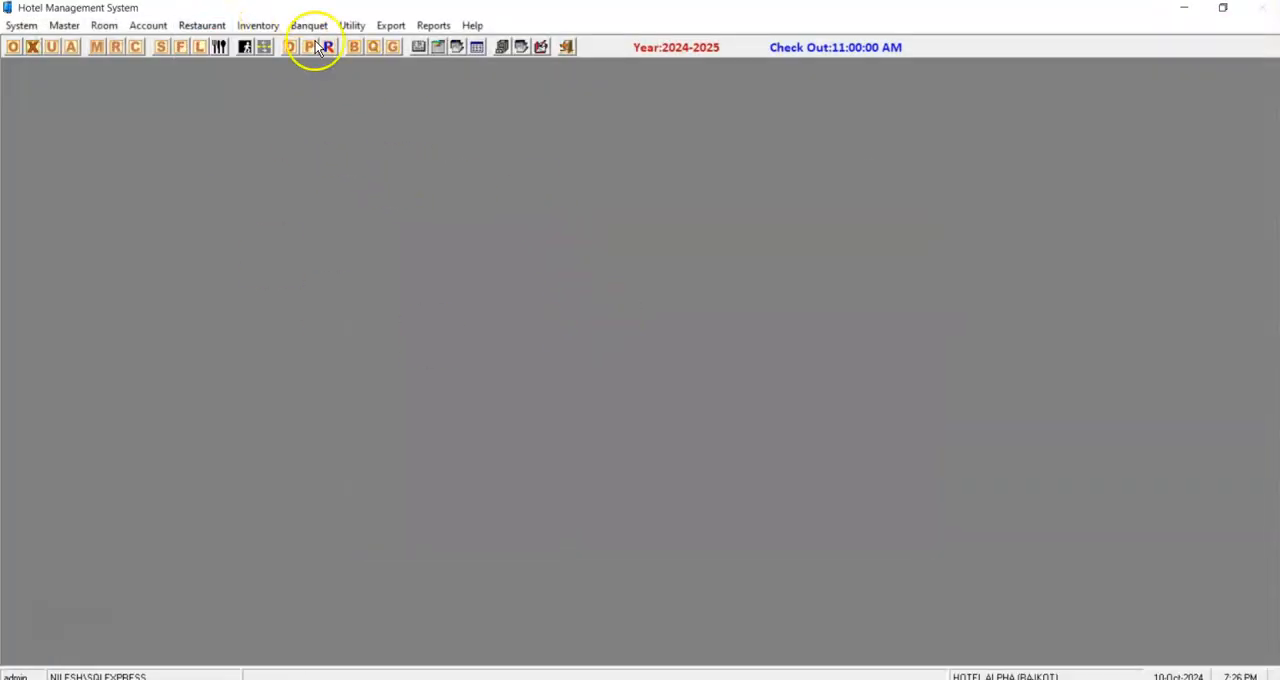
Open the account details for 10-Oct-2024 and examine the Cash ledger's voucher entries.
left_click(500, 48)
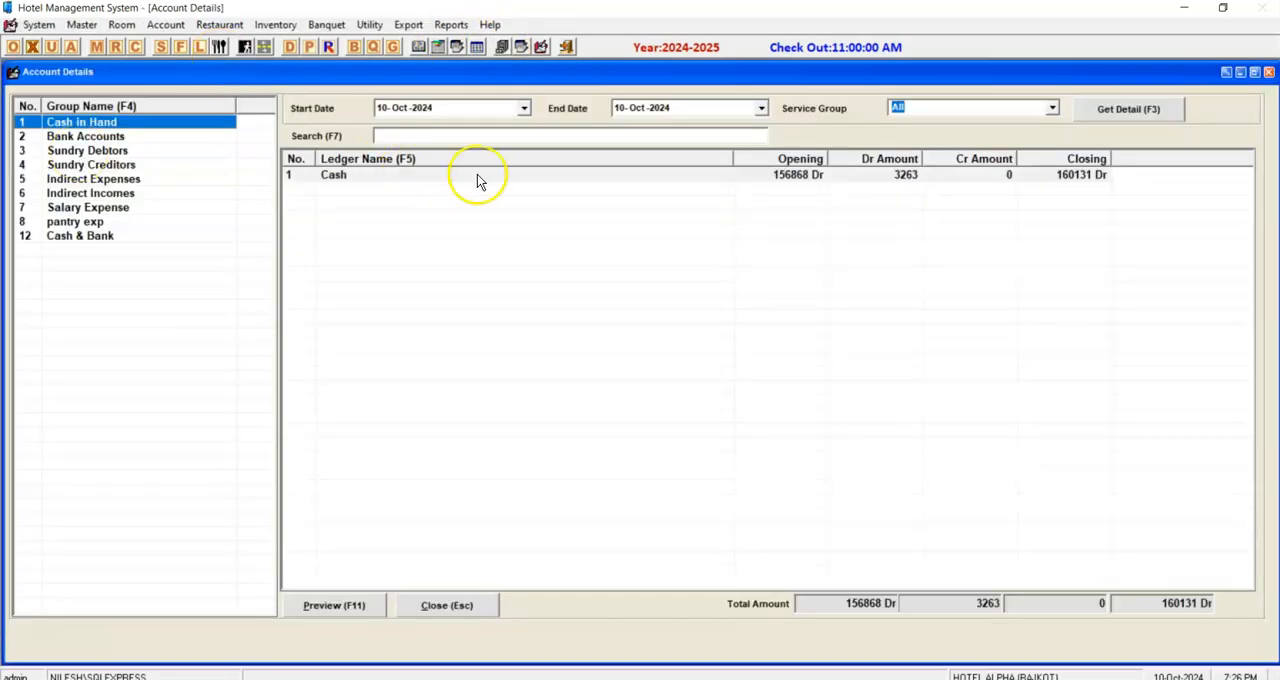
left_click(943, 174)
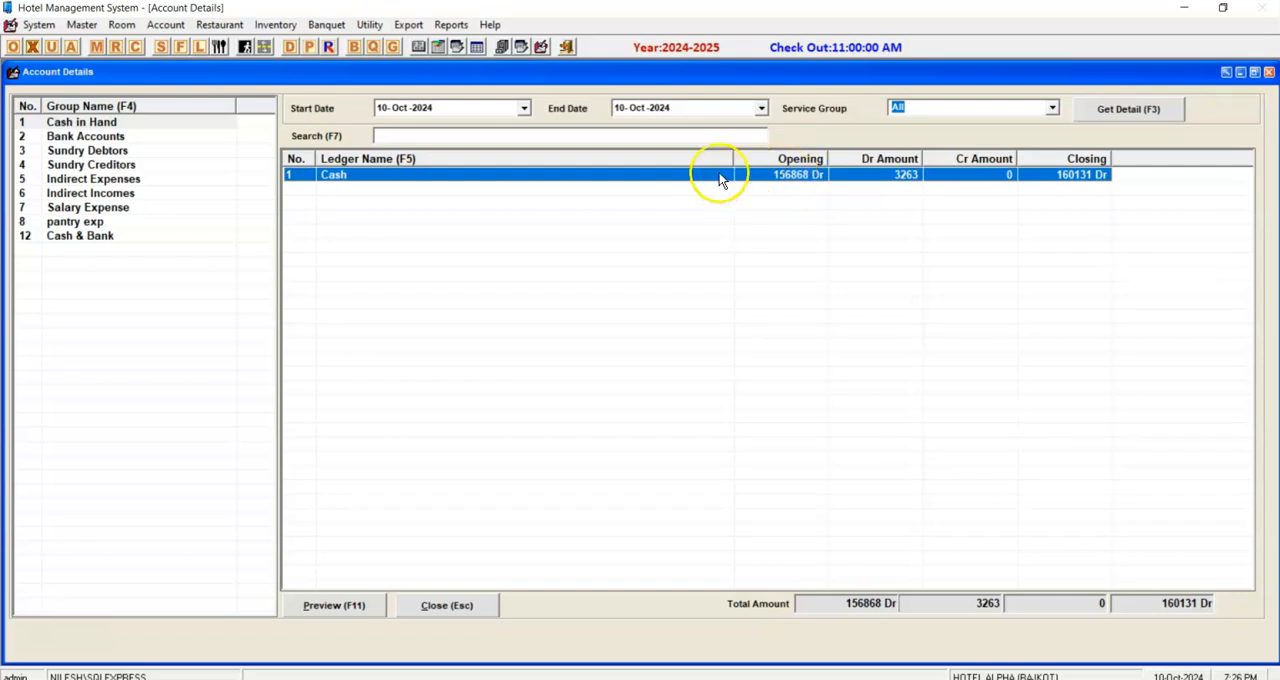
double_click(901, 174)
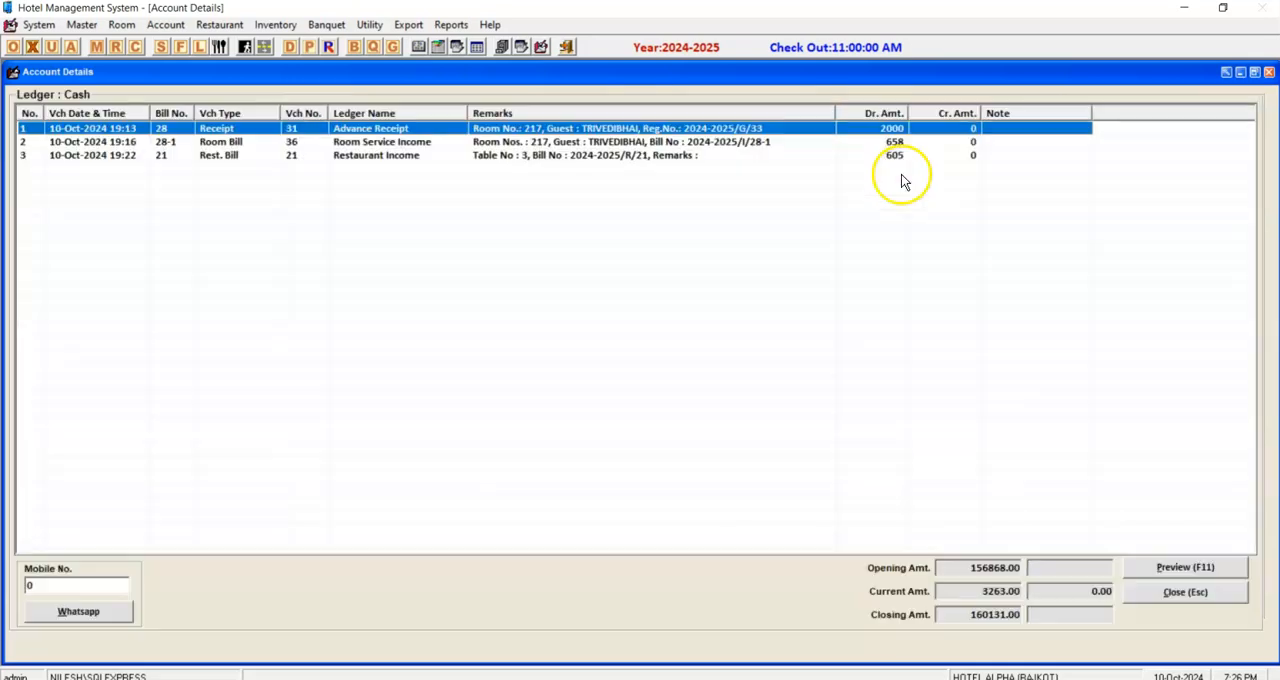
key("Escape")
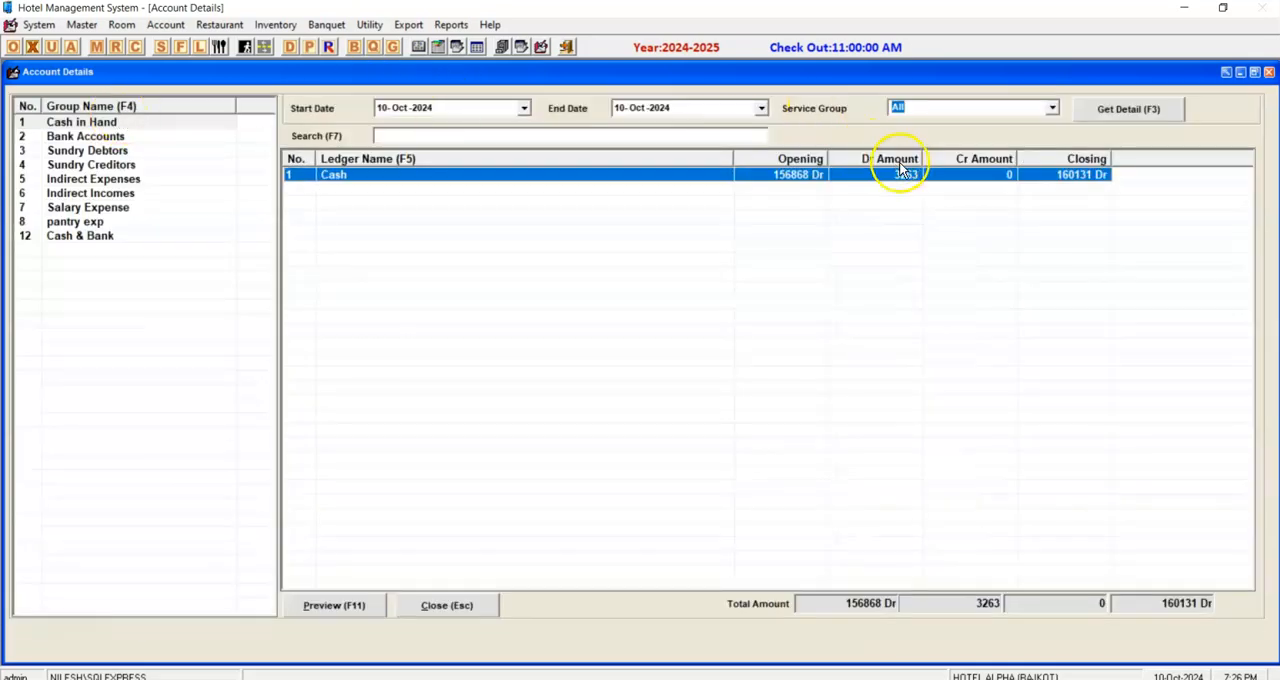
Compare the ledger balances of the Bank Accounts and Cash in Hand groups.
left_click(118, 136)
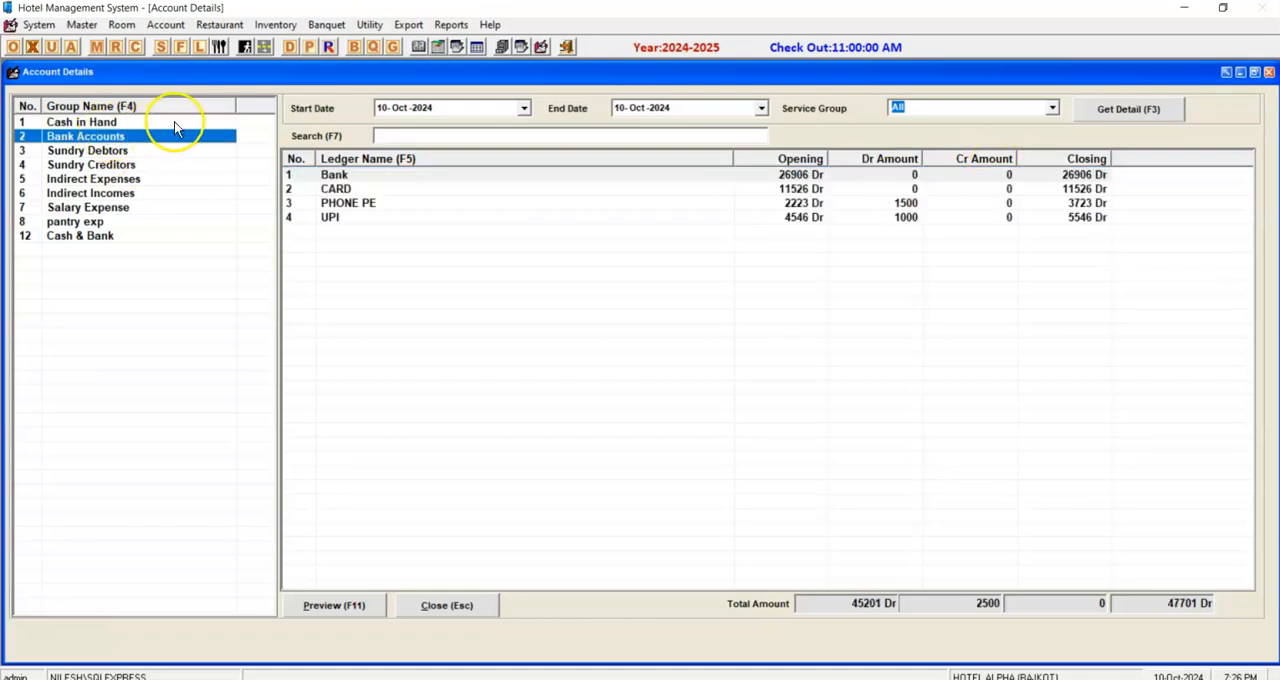
left_click(114, 122)
left_click(90, 137)
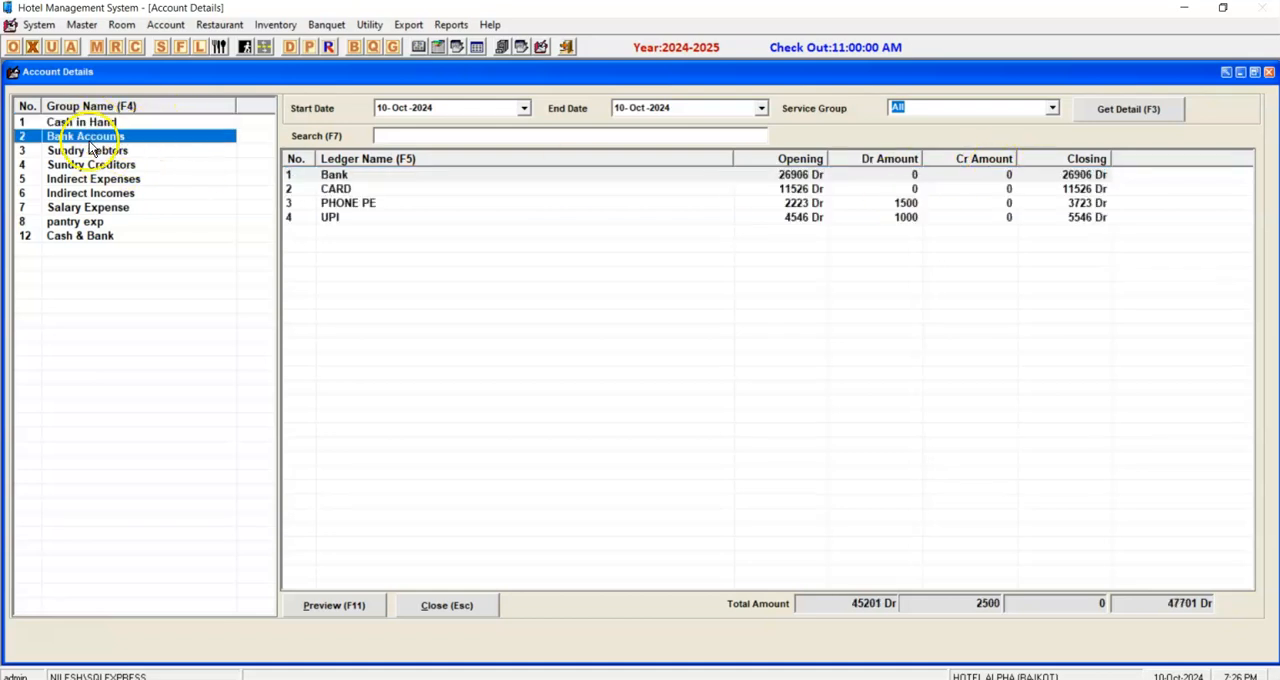
left_click(160, 124)
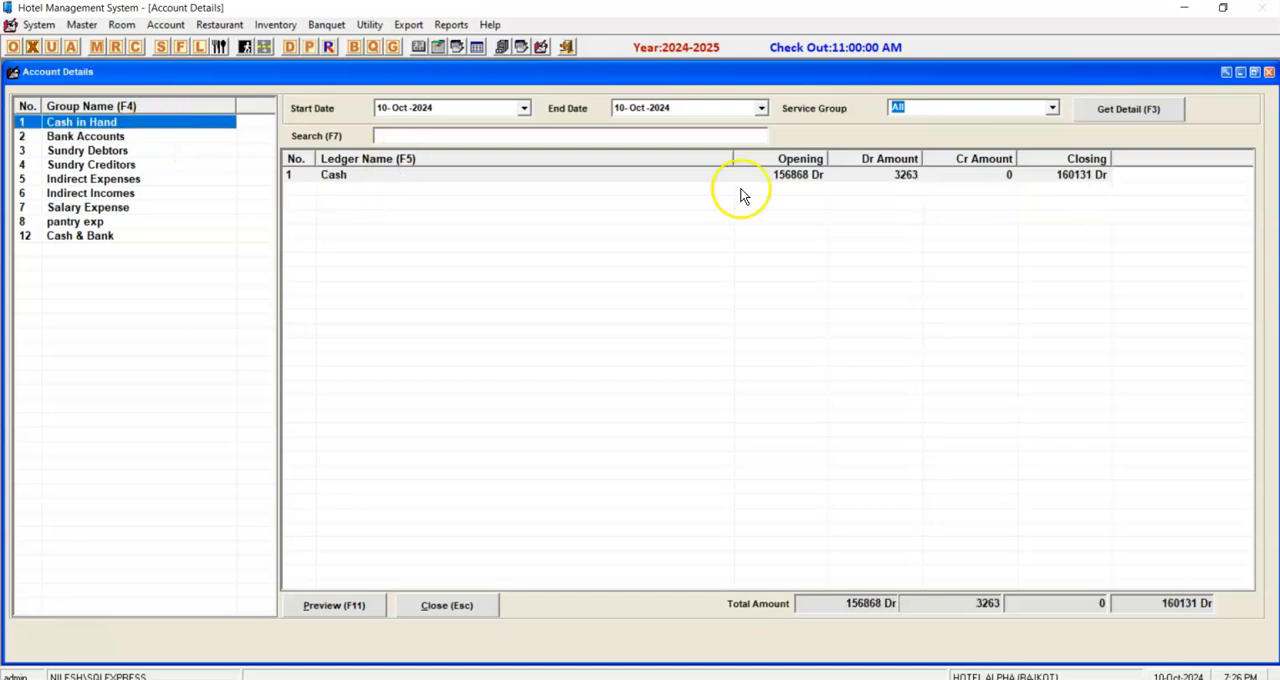
Start a new payment entry and select HOTEL EXPENSE as its ledger.
left_click(800, 176)
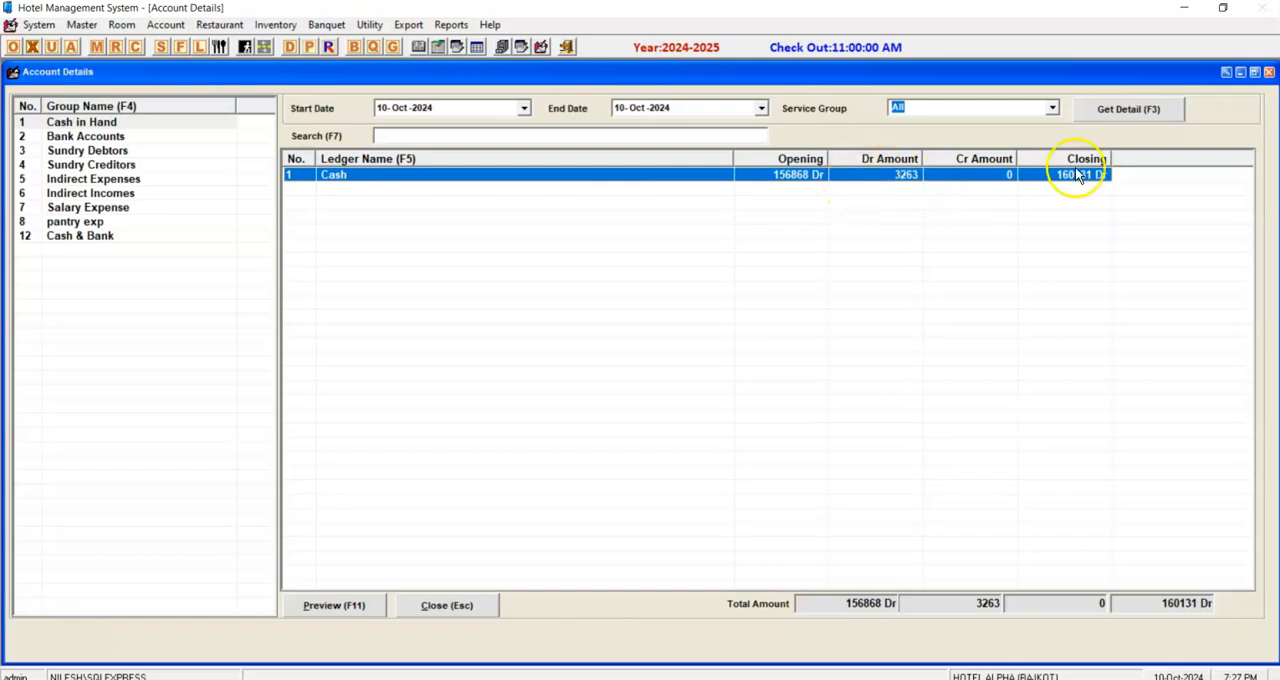
left_click(307, 50)
left_click(552, 290)
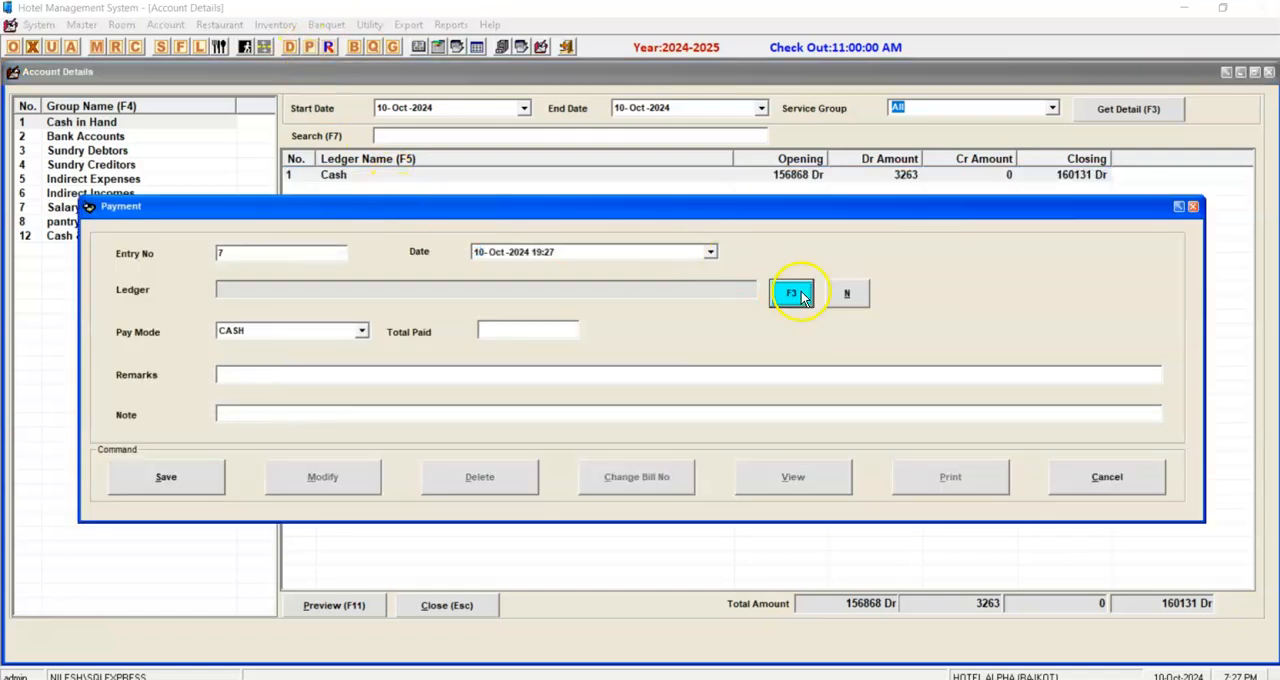
type("HP")
key("BackSpace")
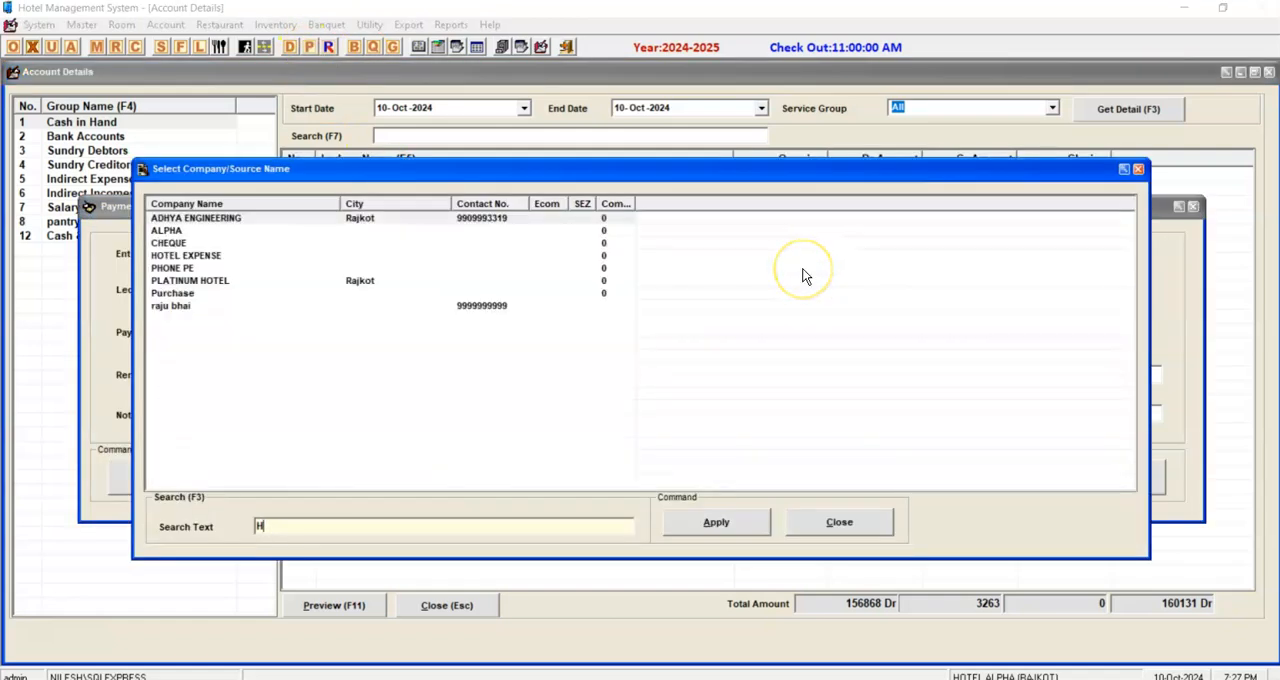
type("OT")
key("Down")
key("Return")
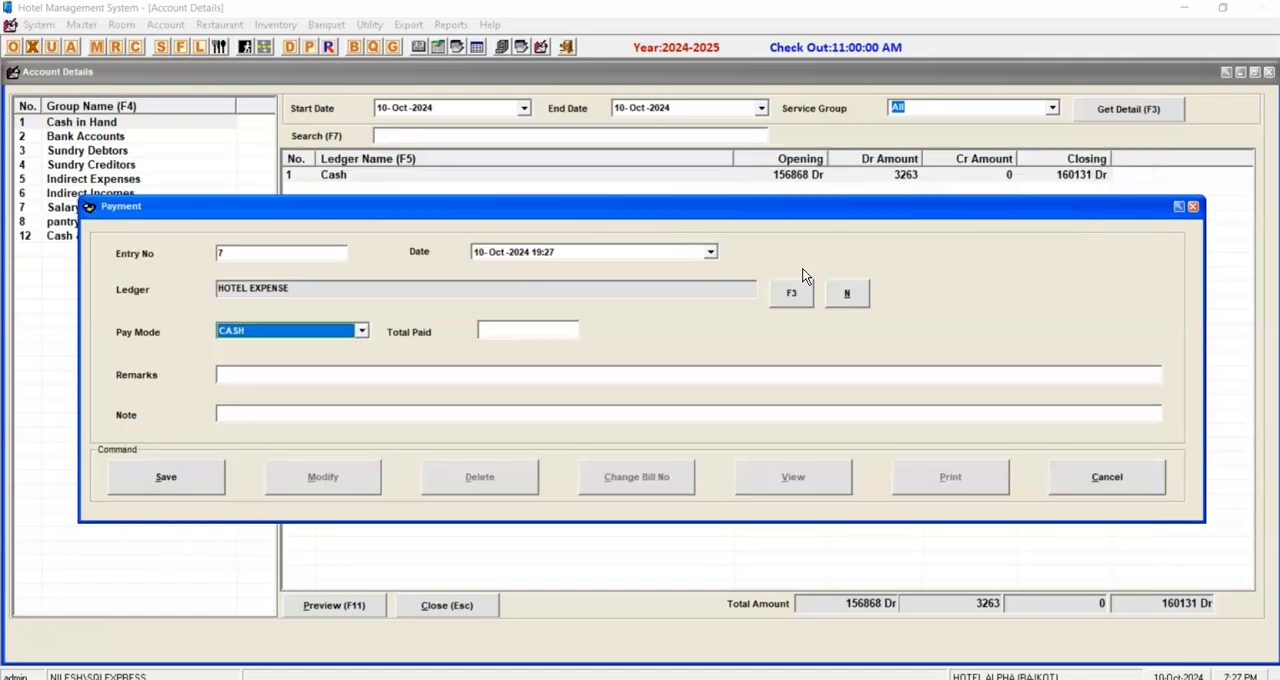
Enter a cash payment of 500 with the remark SABJI, save it and close the payment entry.
key("Return")
type("500")
key("Return")
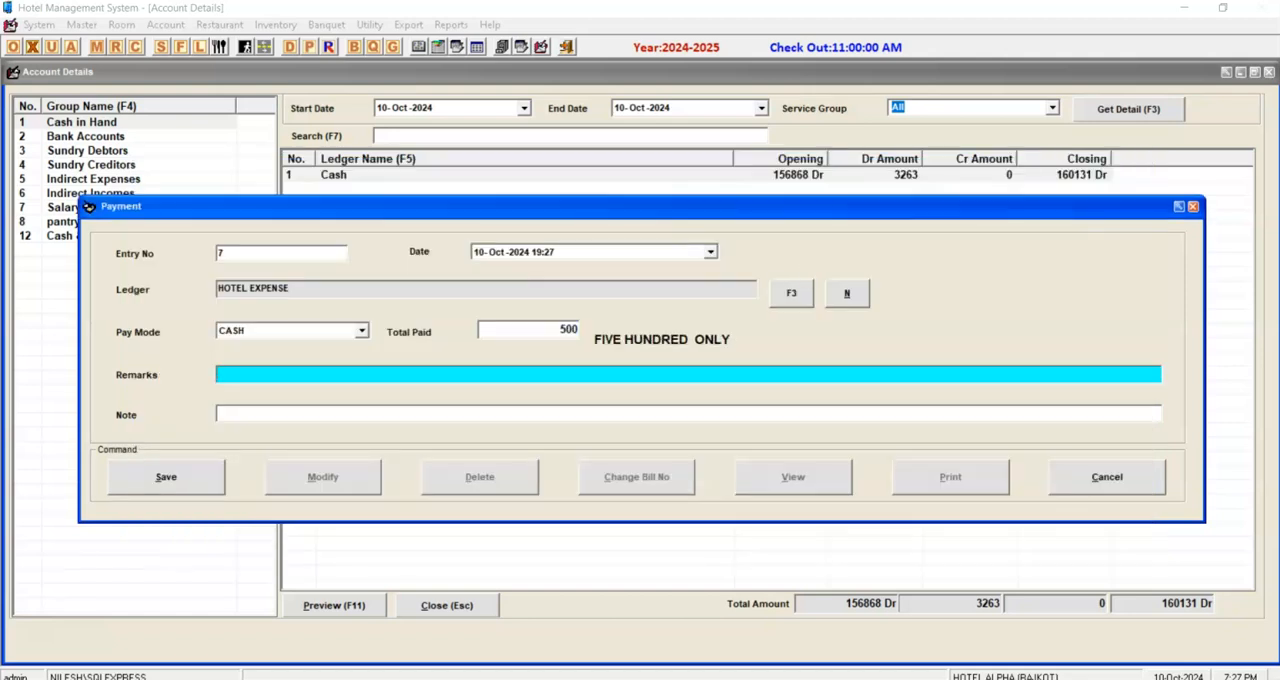
type("SABJI")
key("Return")
key("Return")
key("Escape")
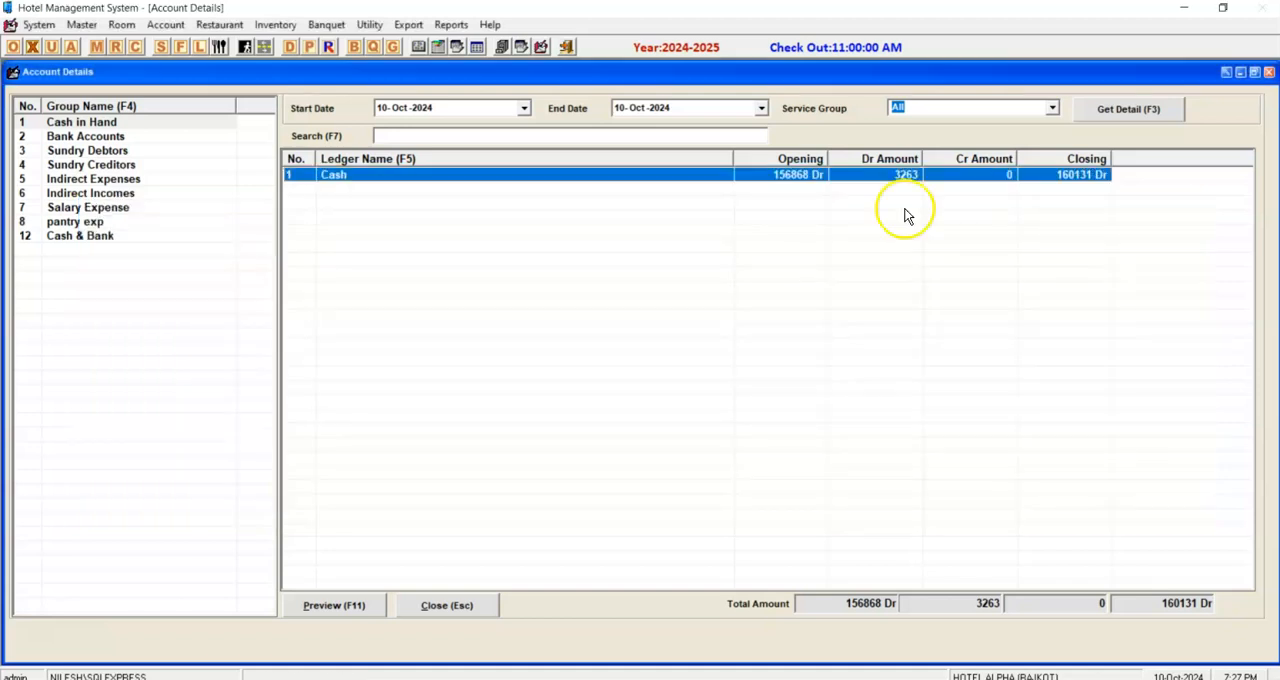
Reload the account details and examine the Cash ledger's vouchers, including a preview of its ledger report.
left_click(1123, 120)
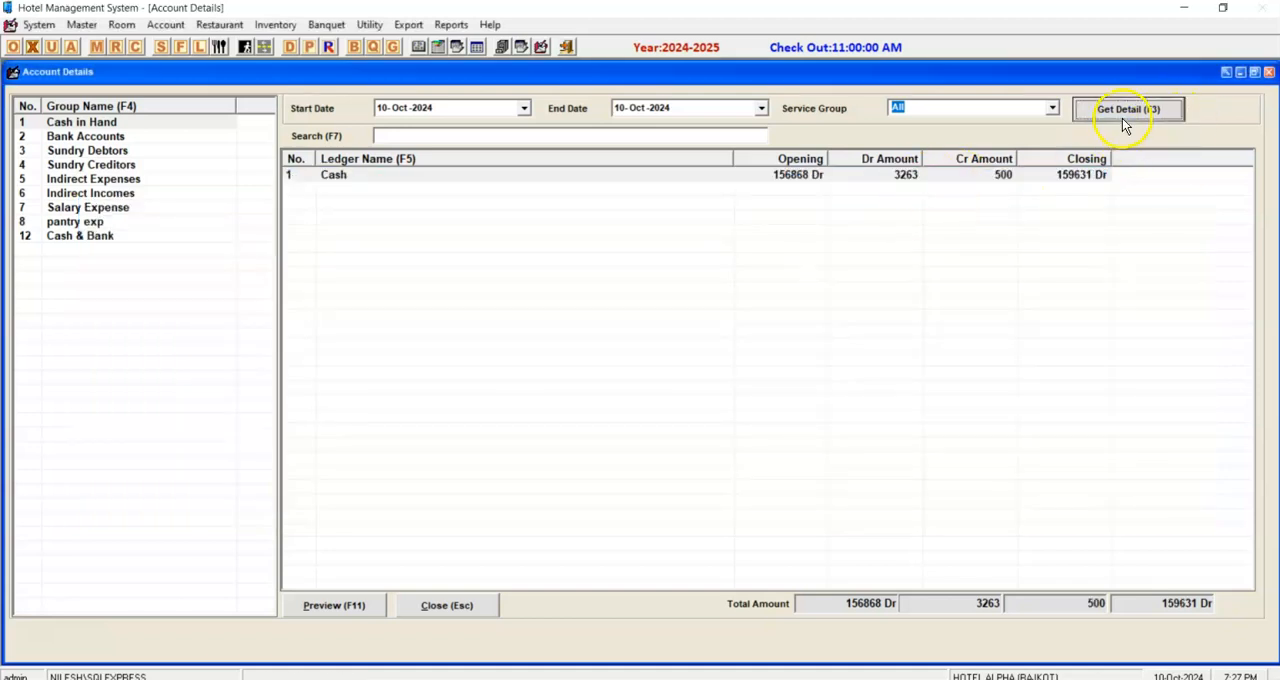
left_click(1100, 176)
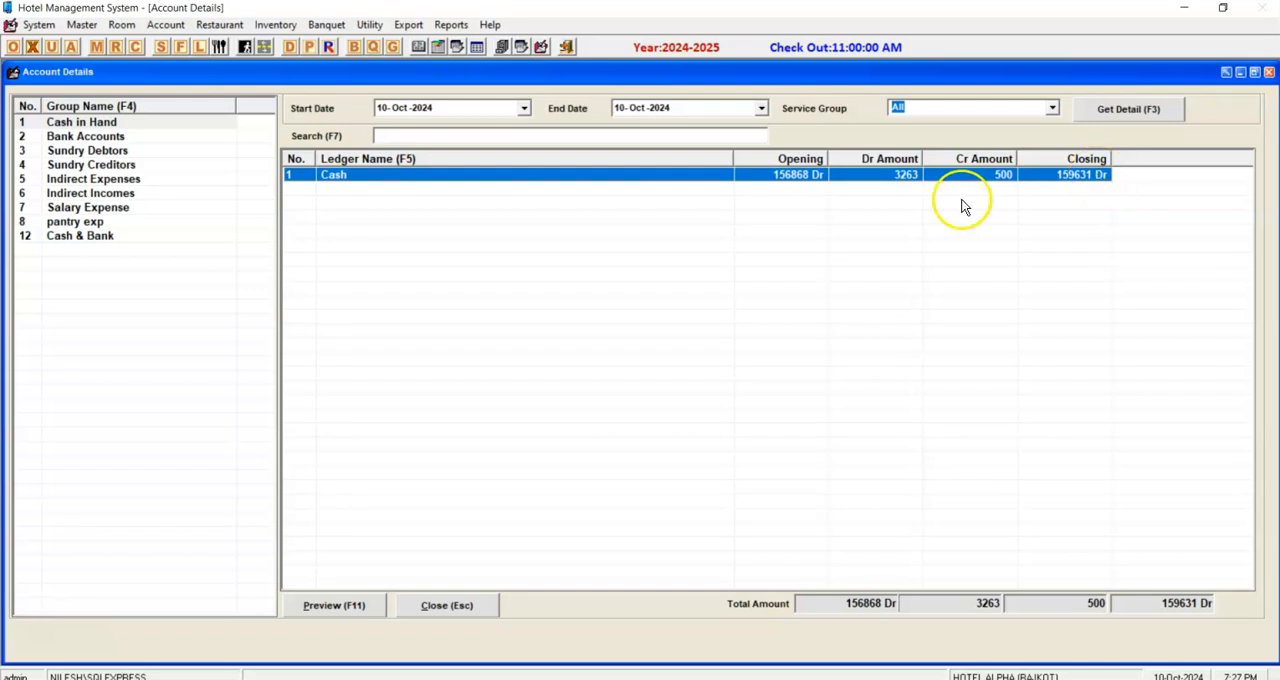
double_click(1066, 178)
left_click(430, 141)
left_click(427, 169)
left_click(439, 127)
left_click(1180, 567)
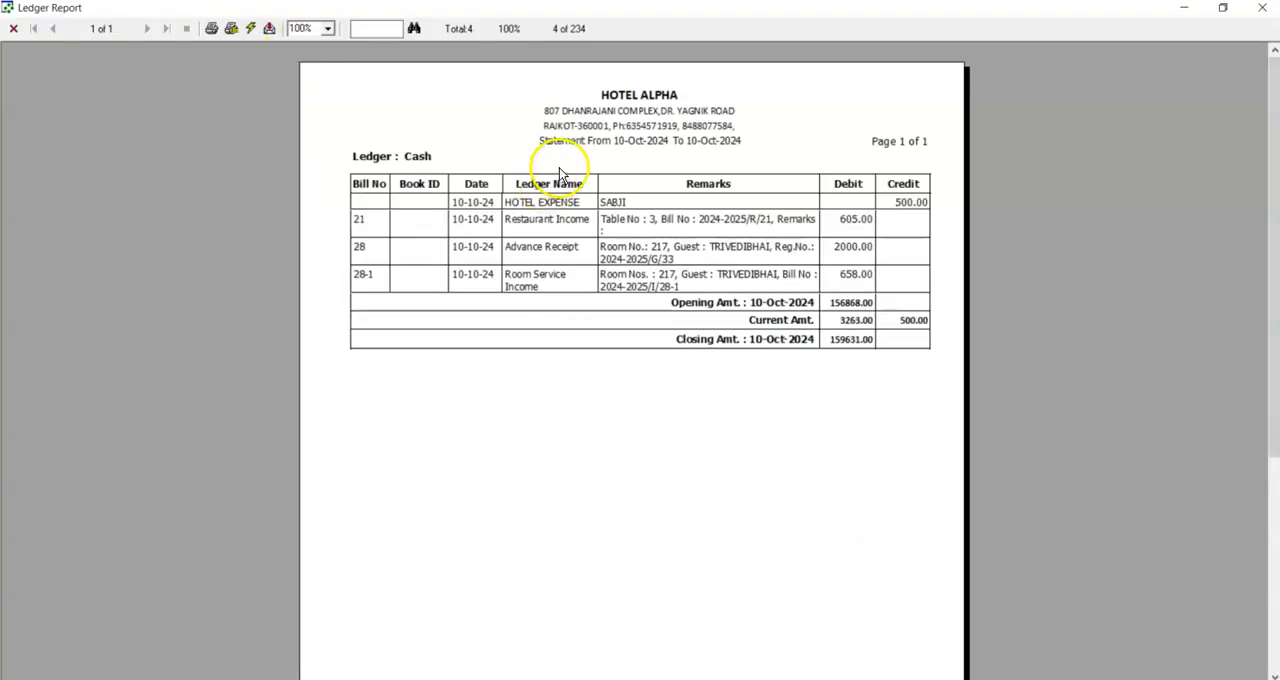
left_click(1272, 10)
Enter the recipient's mobile number, send the Cash ledger statement by WhatsApp, and close the ledger.
left_click(24, 586)
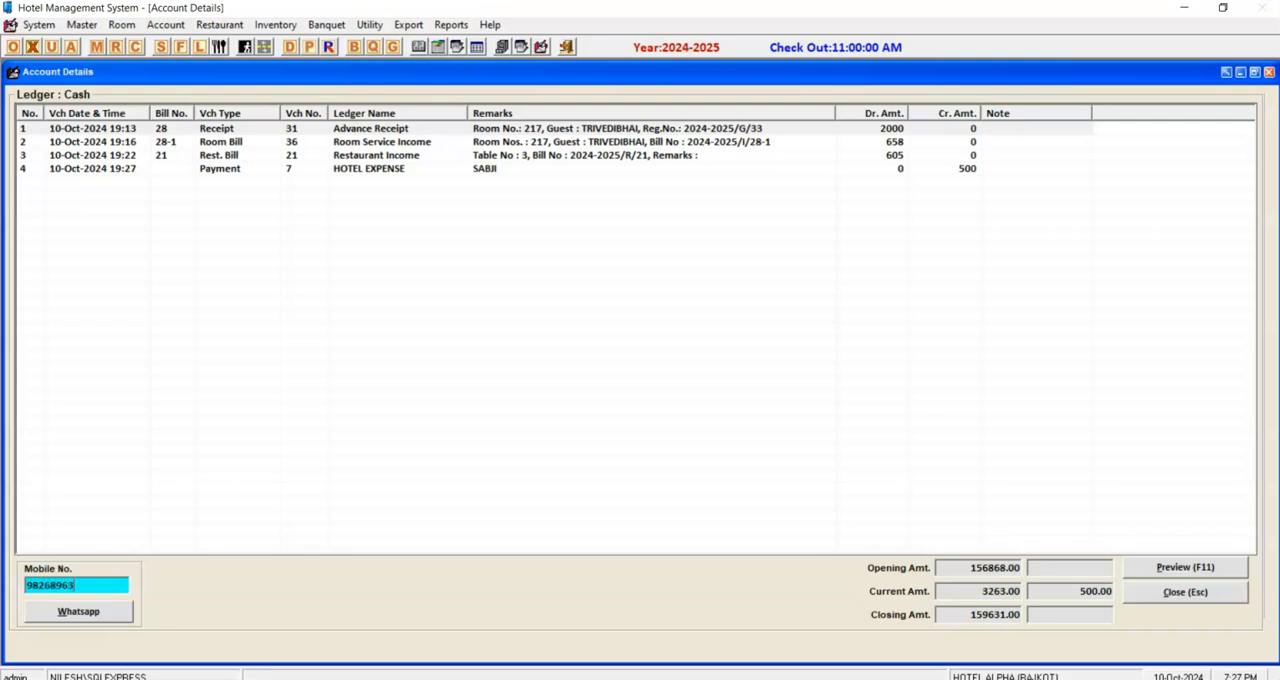
left_click(112, 611)
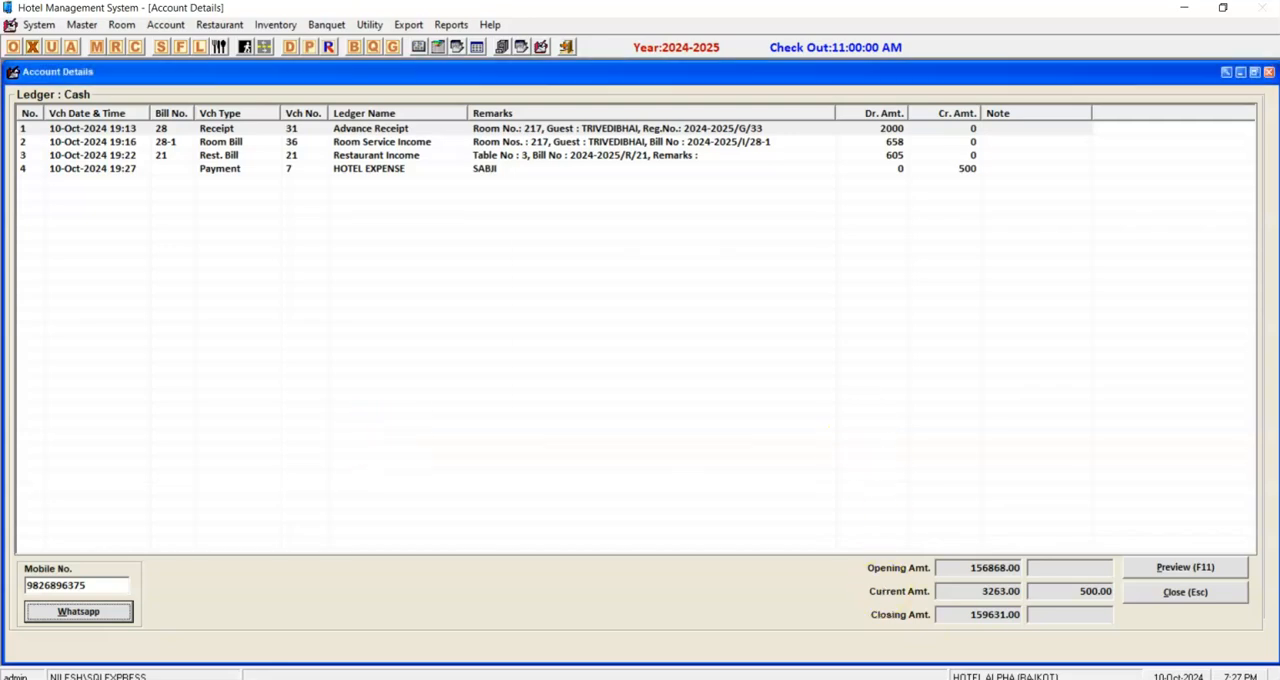
left_click(1180, 593)
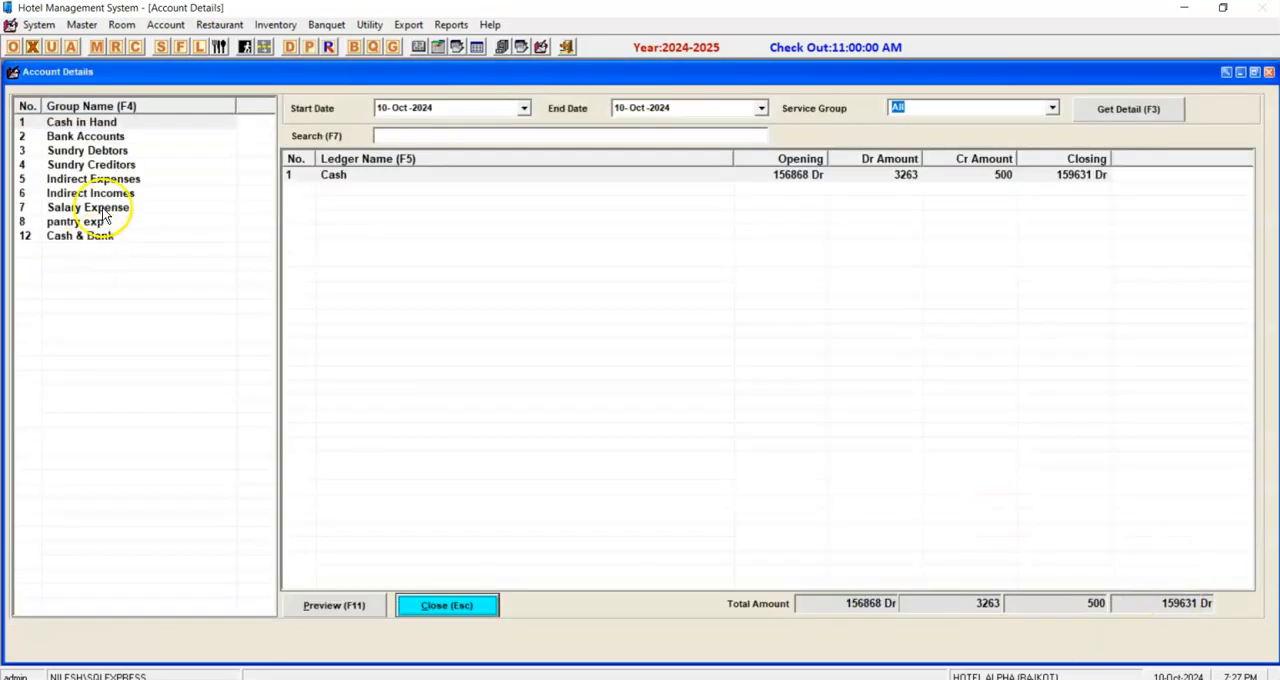
Check the Sundry Creditors and Sundry Debtors groups, comparing the GO IBIBO and Destiny Vitrified balances.
left_click(125, 165)
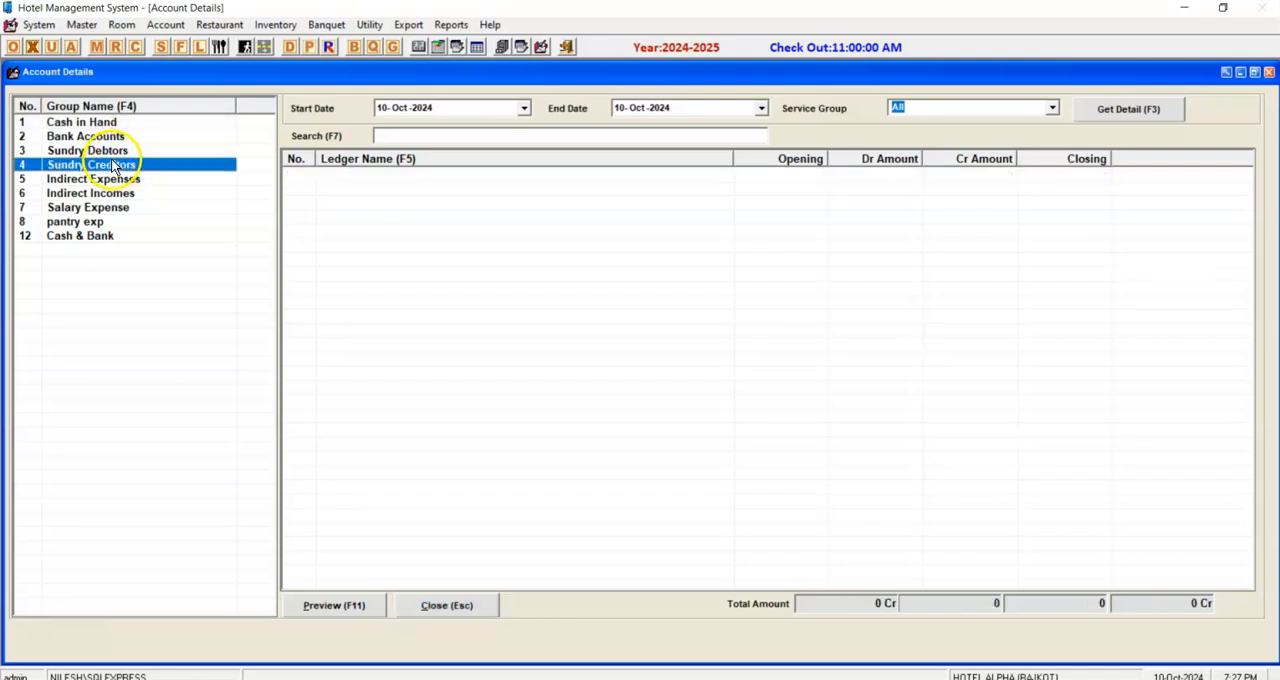
left_click(117, 154)
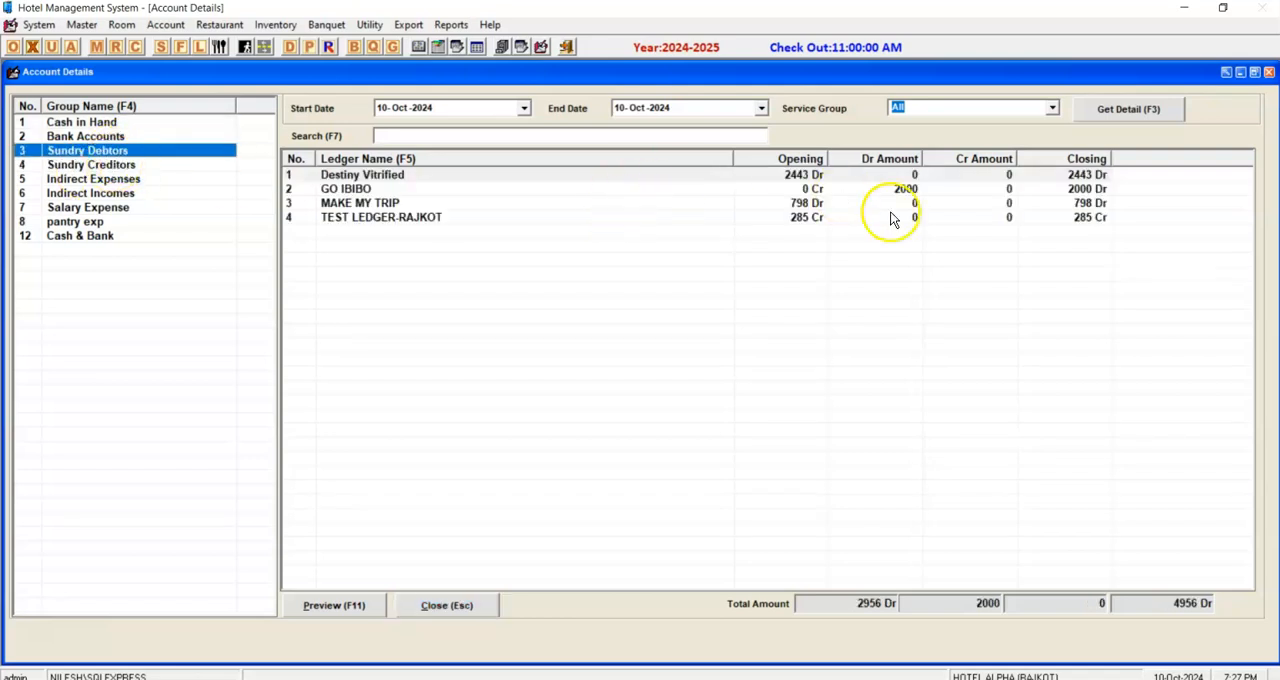
left_click(450, 193)
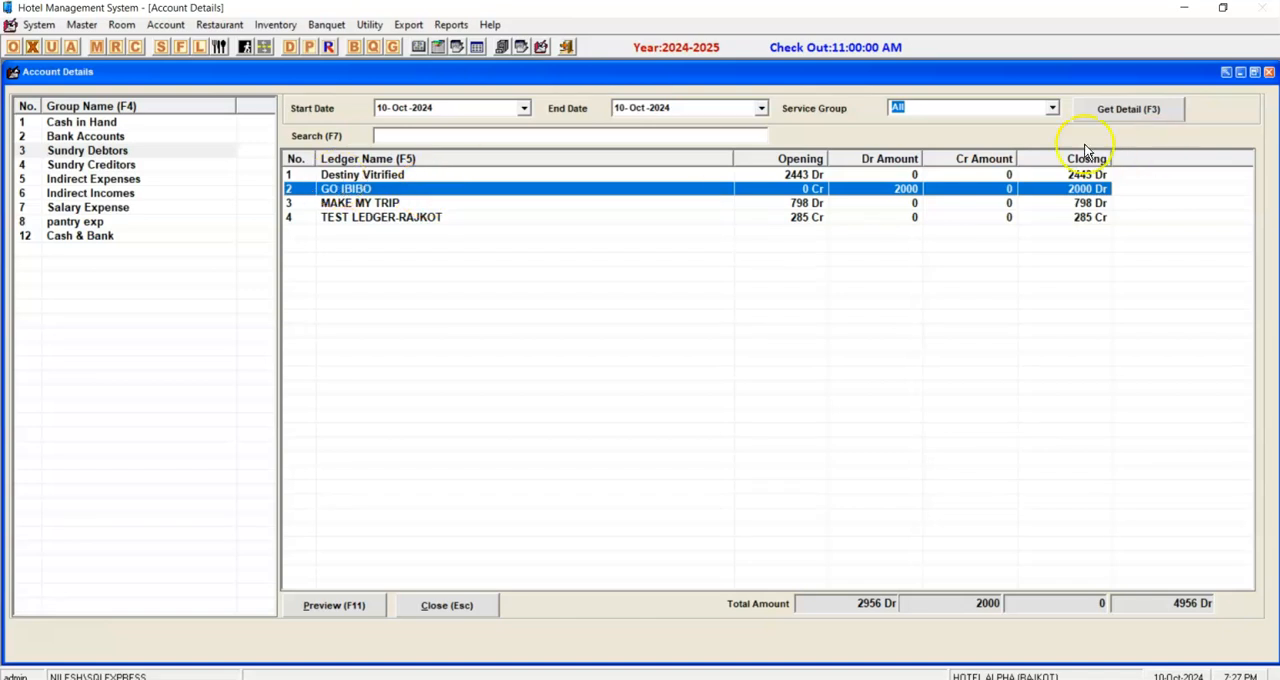
left_click(1005, 175)
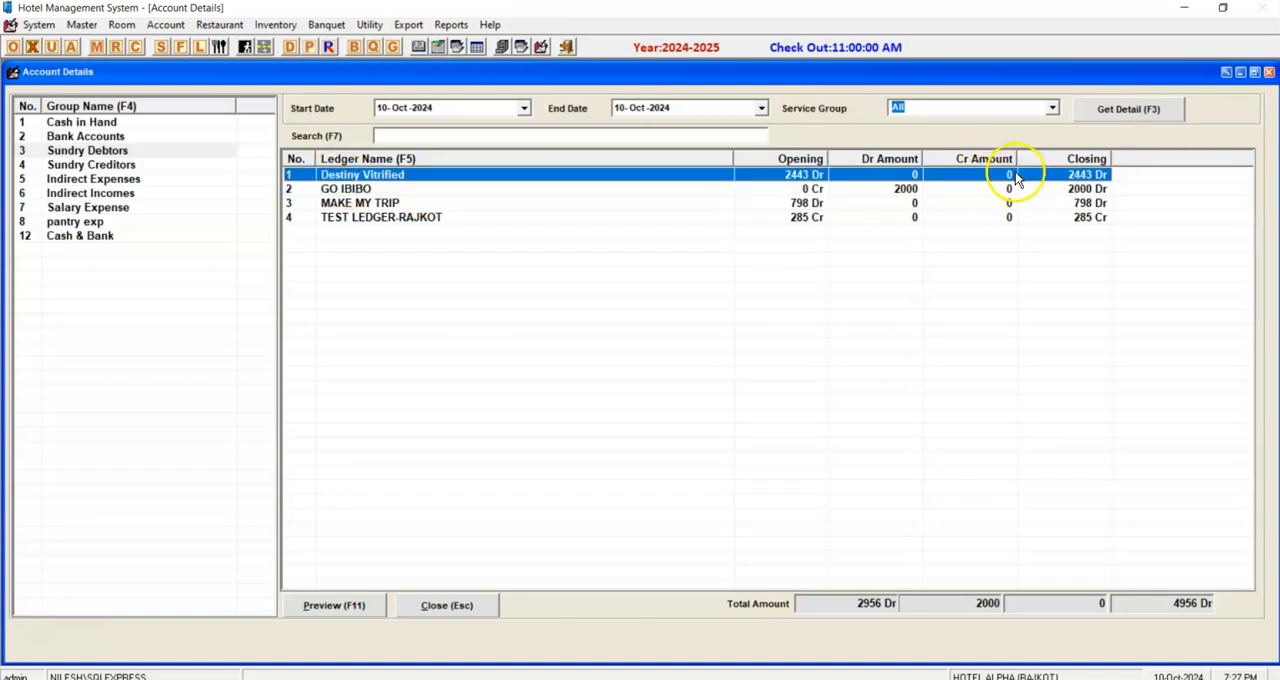
List the Sundry Debtors ledgers from 01-Apr-2024 and examine the voucher entries of Destiny Vitrified.
left_click(382, 110)
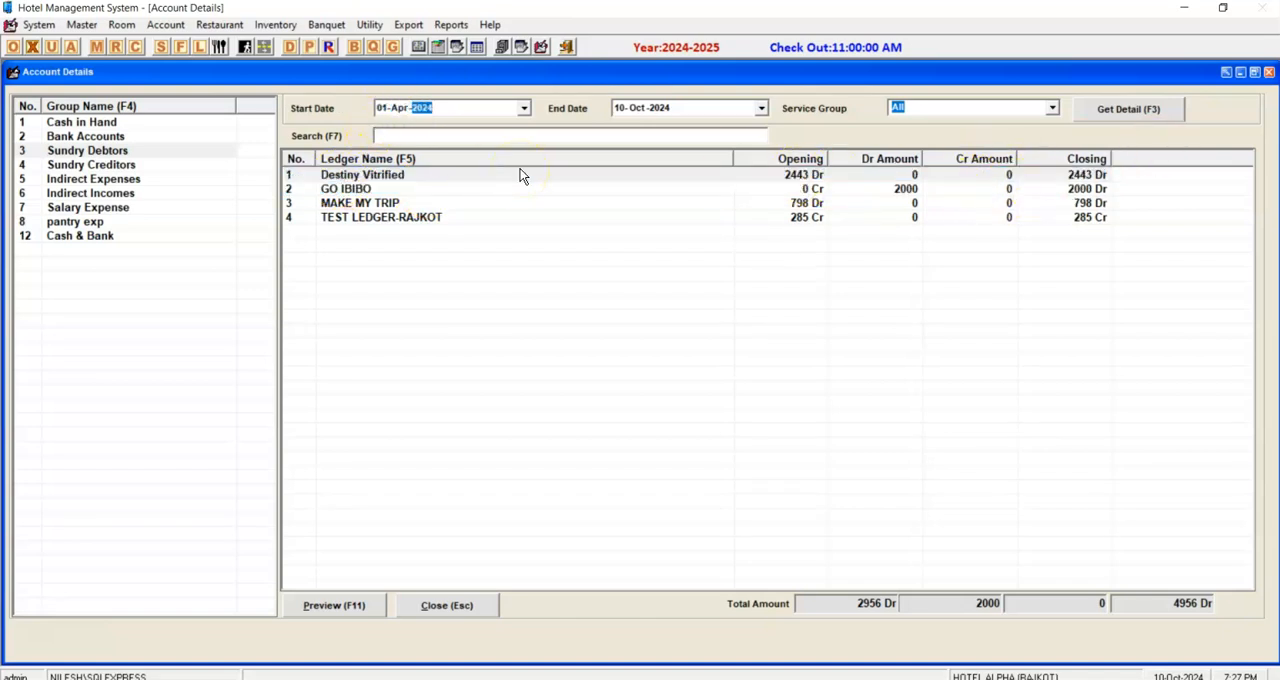
left_click(1143, 110)
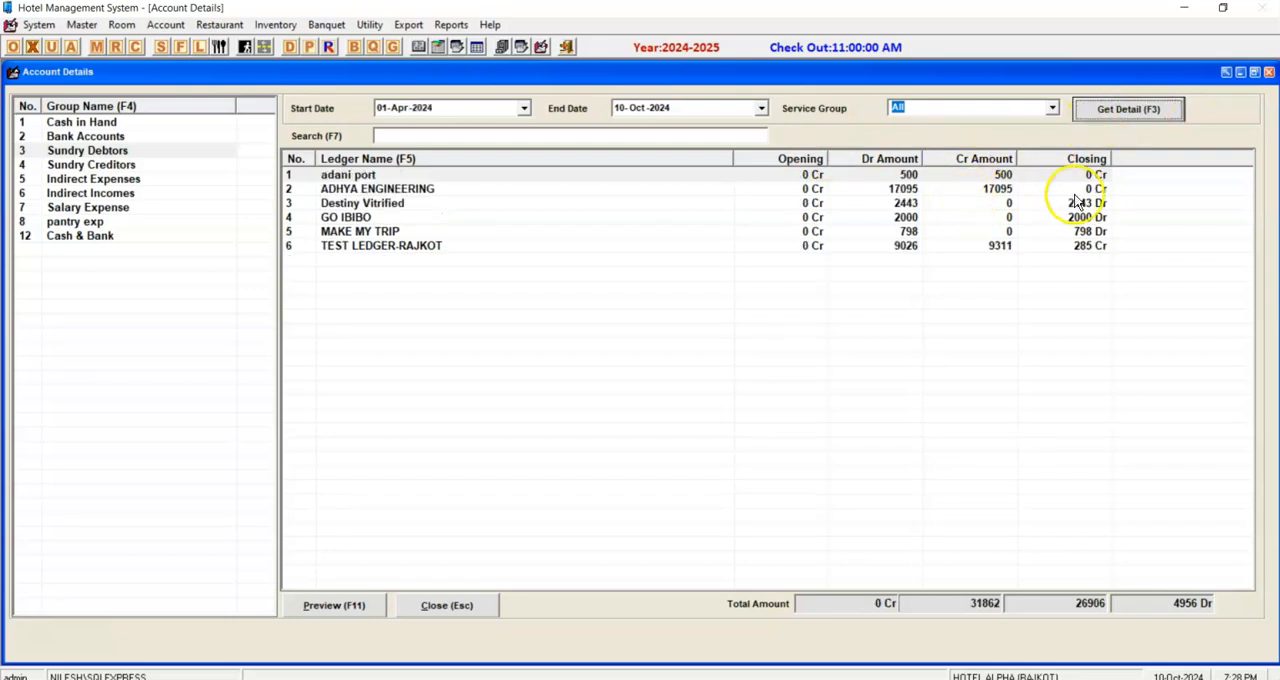
left_click(1000, 204)
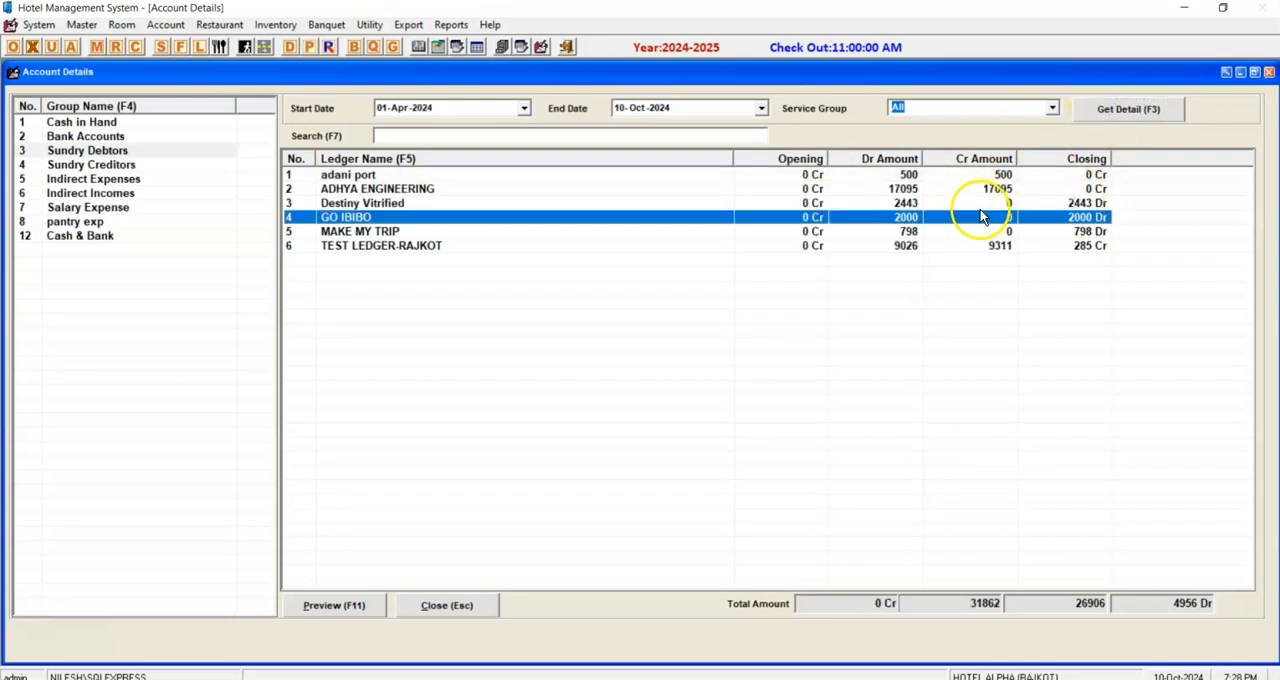
double_click(1075, 205)
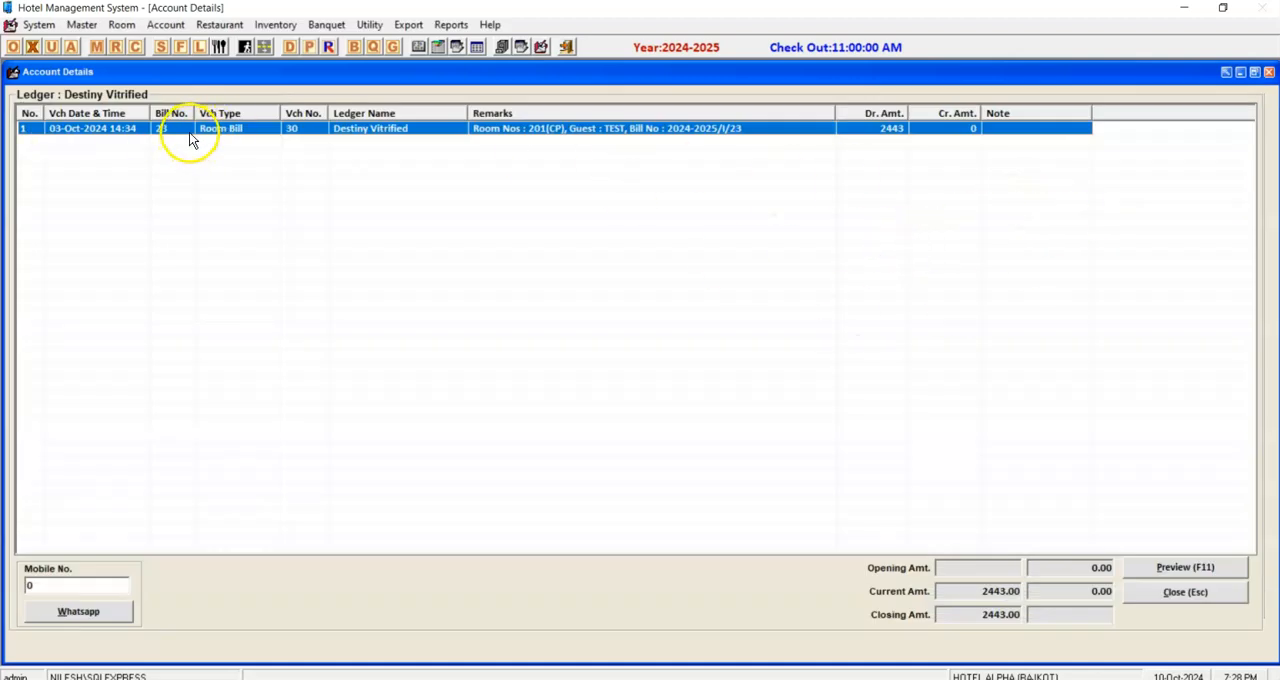
left_click(1183, 596)
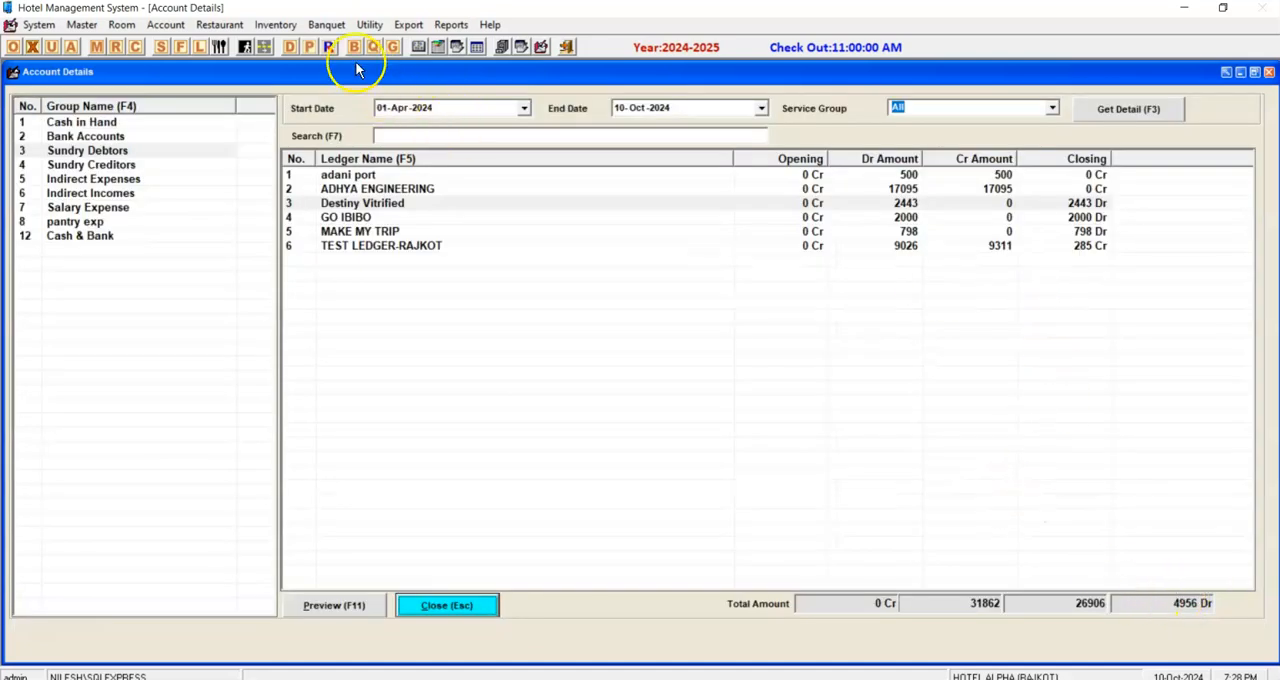
Add a new receipt and select Destiny Vitrified as its ledger.
left_click(328, 47)
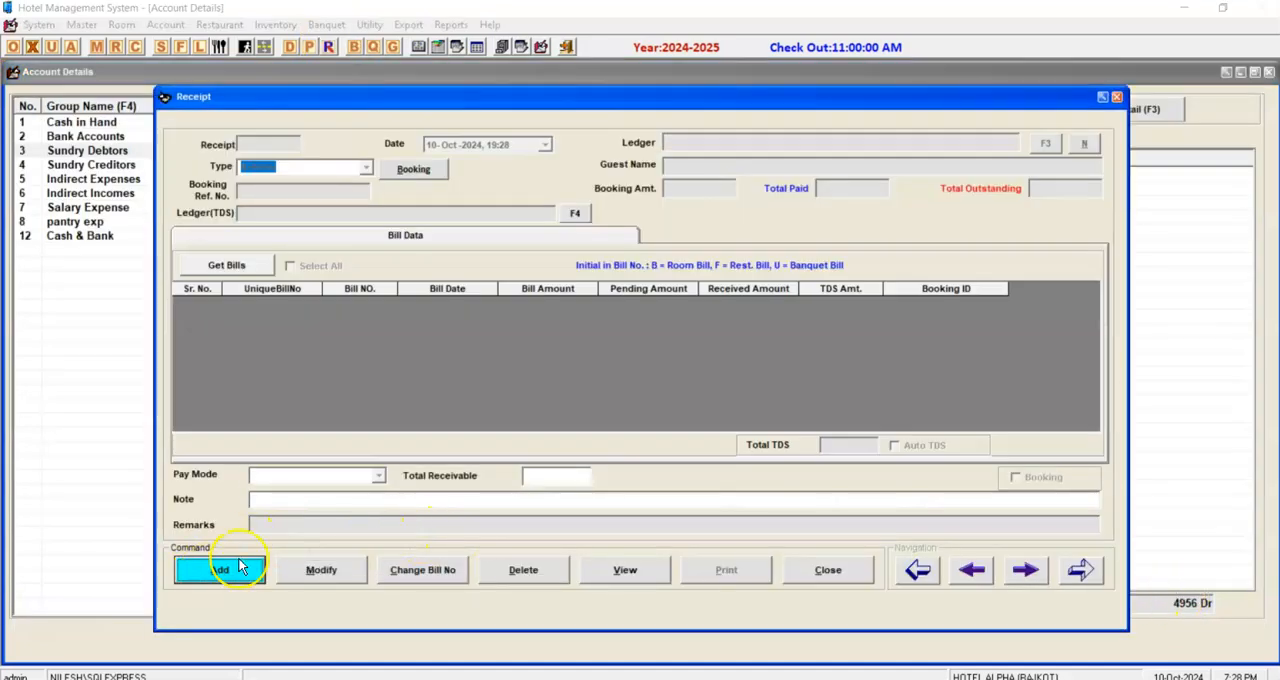
left_click(222, 570)
left_click(1043, 145)
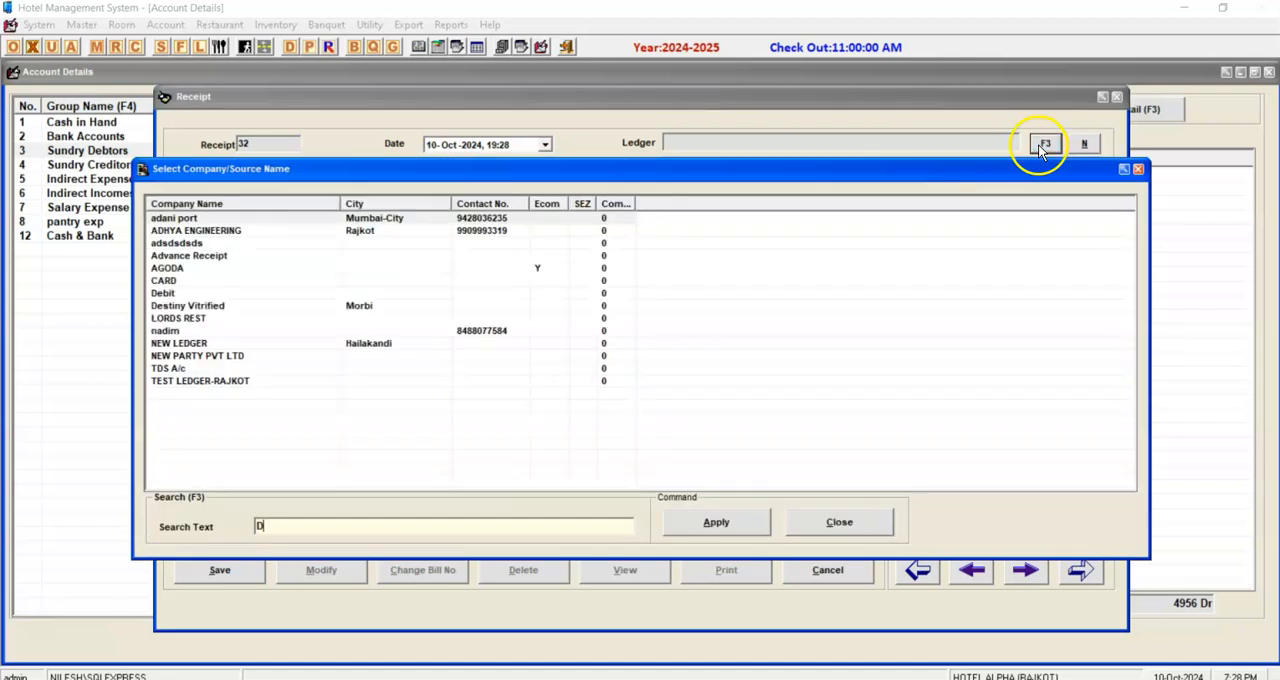
type("DES")
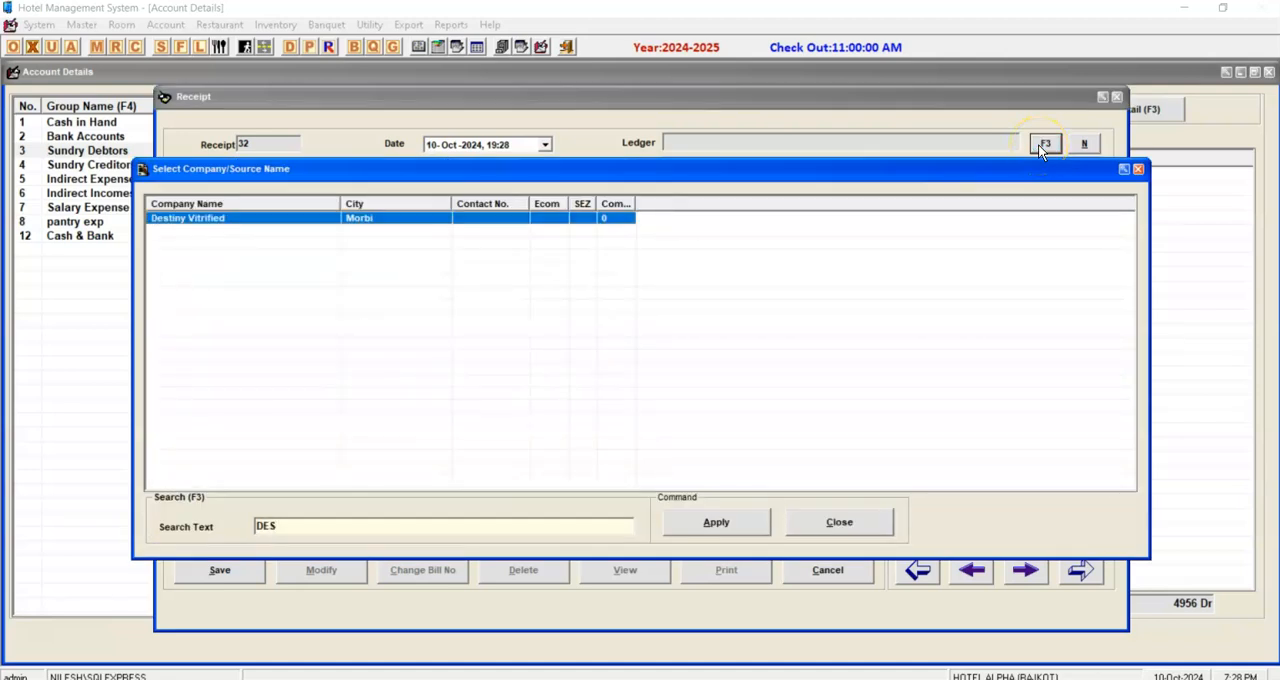
left_click(700, 520)
Apply the receipt to the pending bill of 03-Oct-2024 with Bank pay mode, save it and close the receipt.
left_click(190, 263)
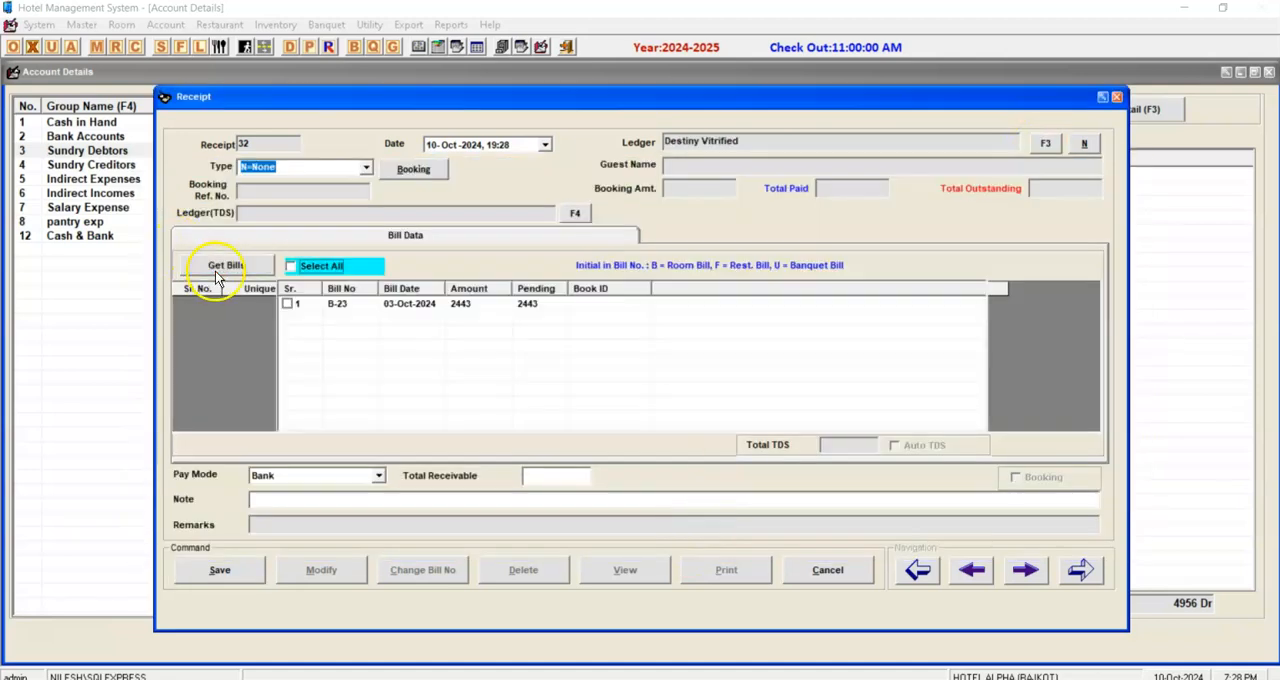
left_click(287, 303)
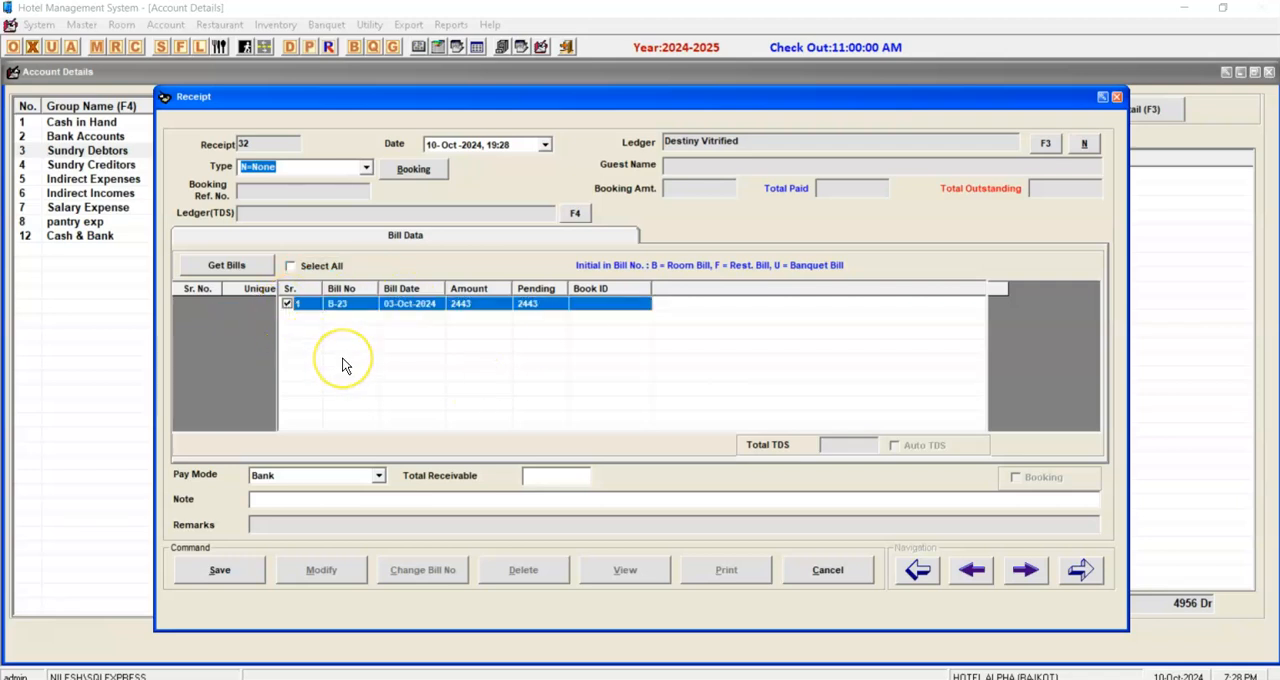
key("Return")
left_click(257, 577)
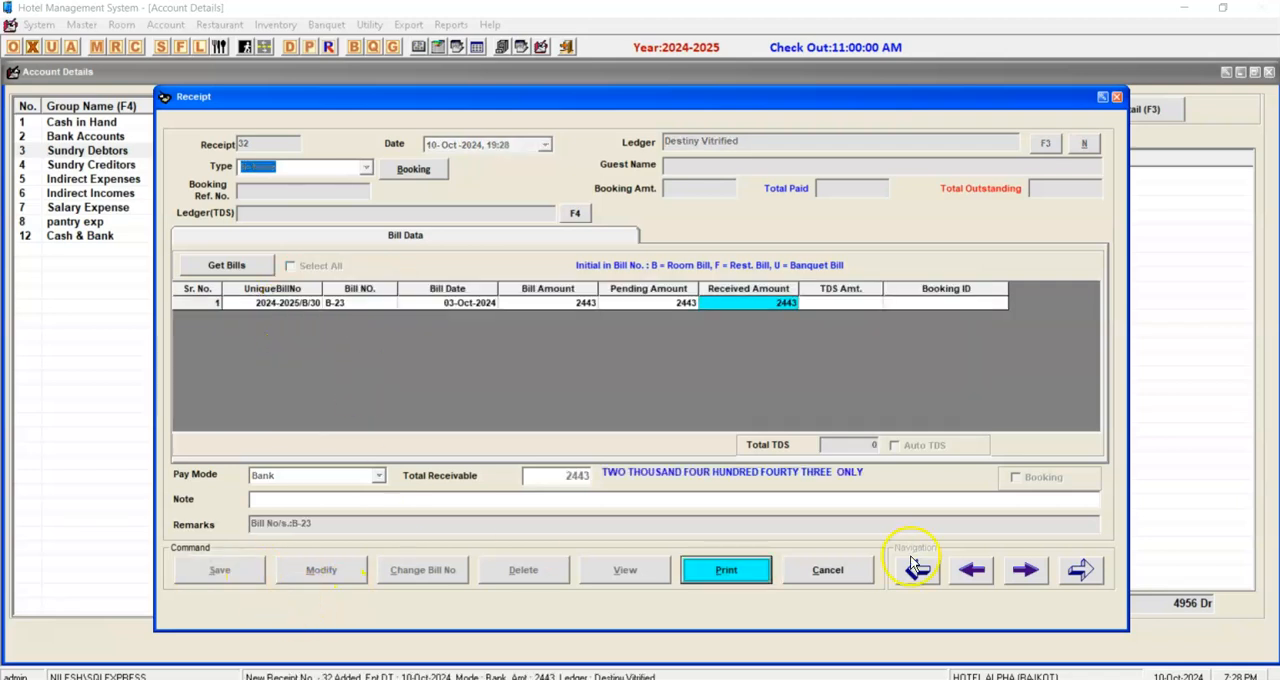
left_click(840, 572)
left_click(815, 570)
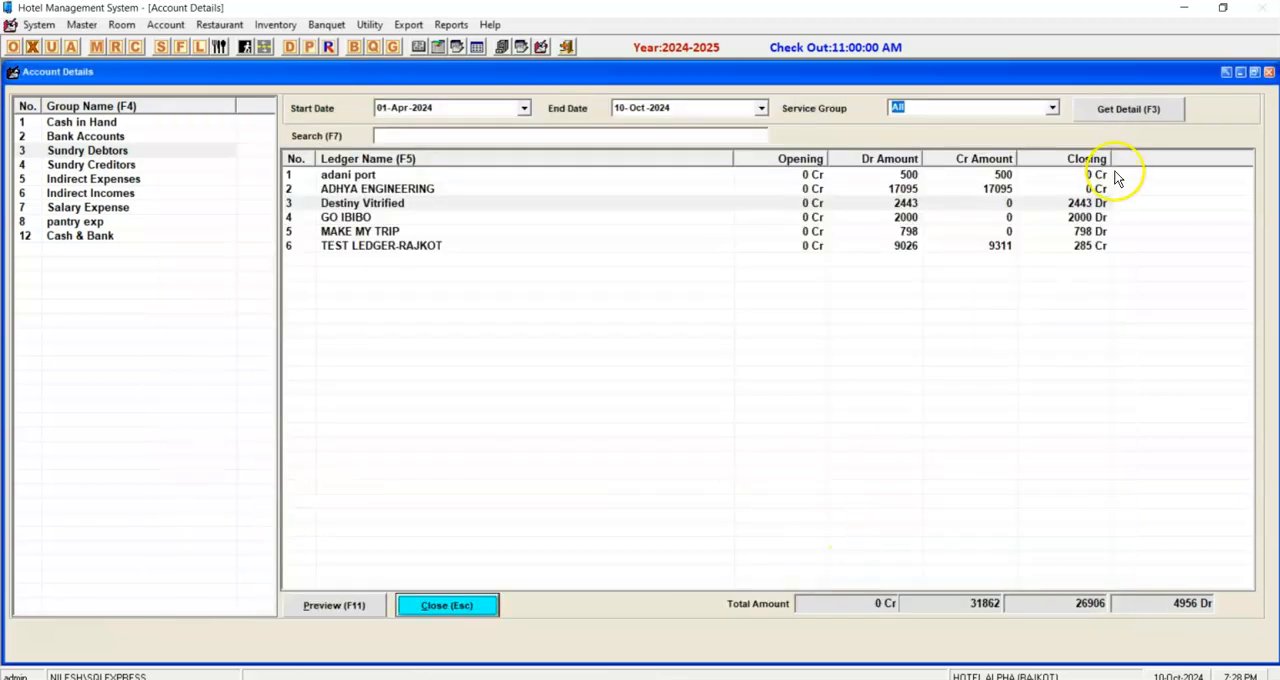
Reload the Sundry Debtors ledgers, compare the balances of Destiny Vitrified and GO IBIBO, and close the account details.
left_click(1133, 112)
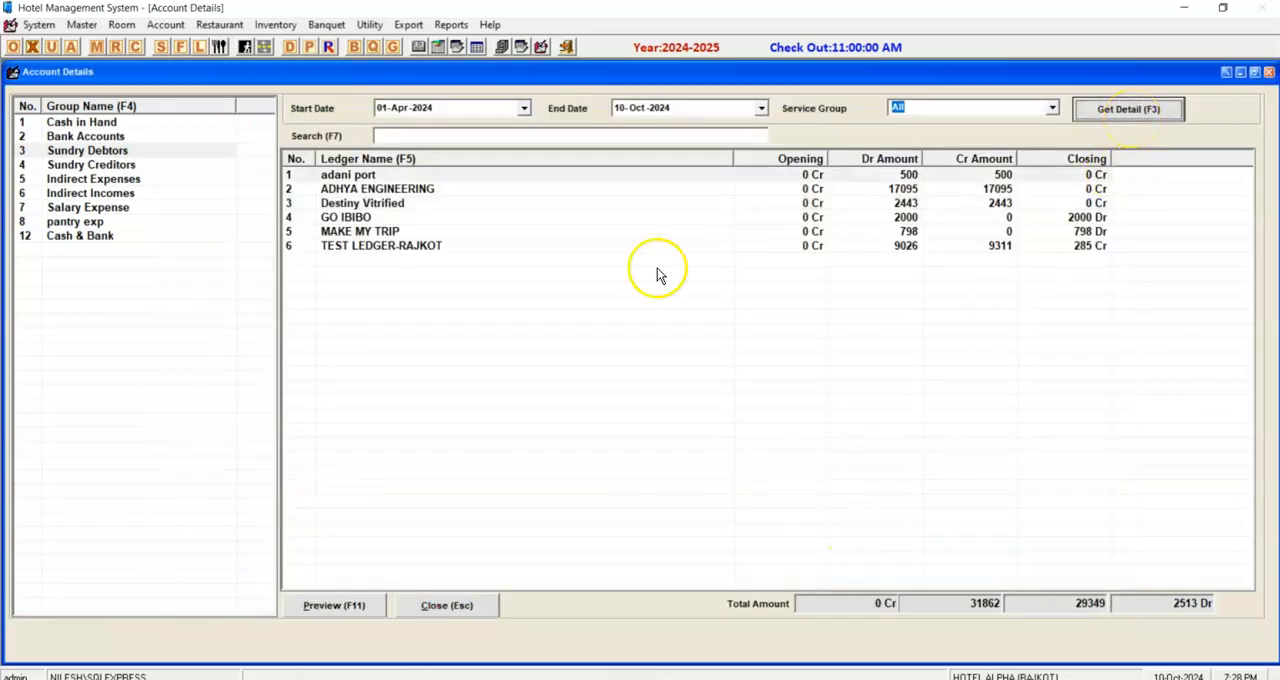
left_click(948, 189)
left_click(1018, 217)
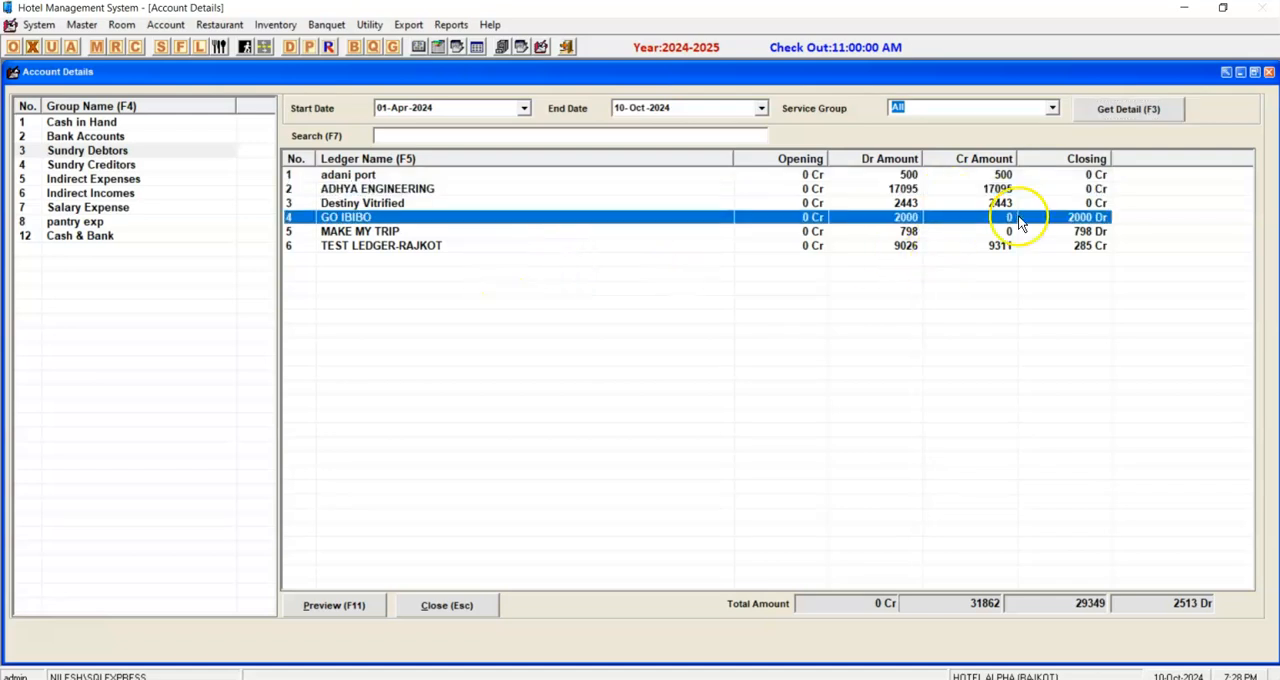
left_click(472, 232)
left_click(472, 219)
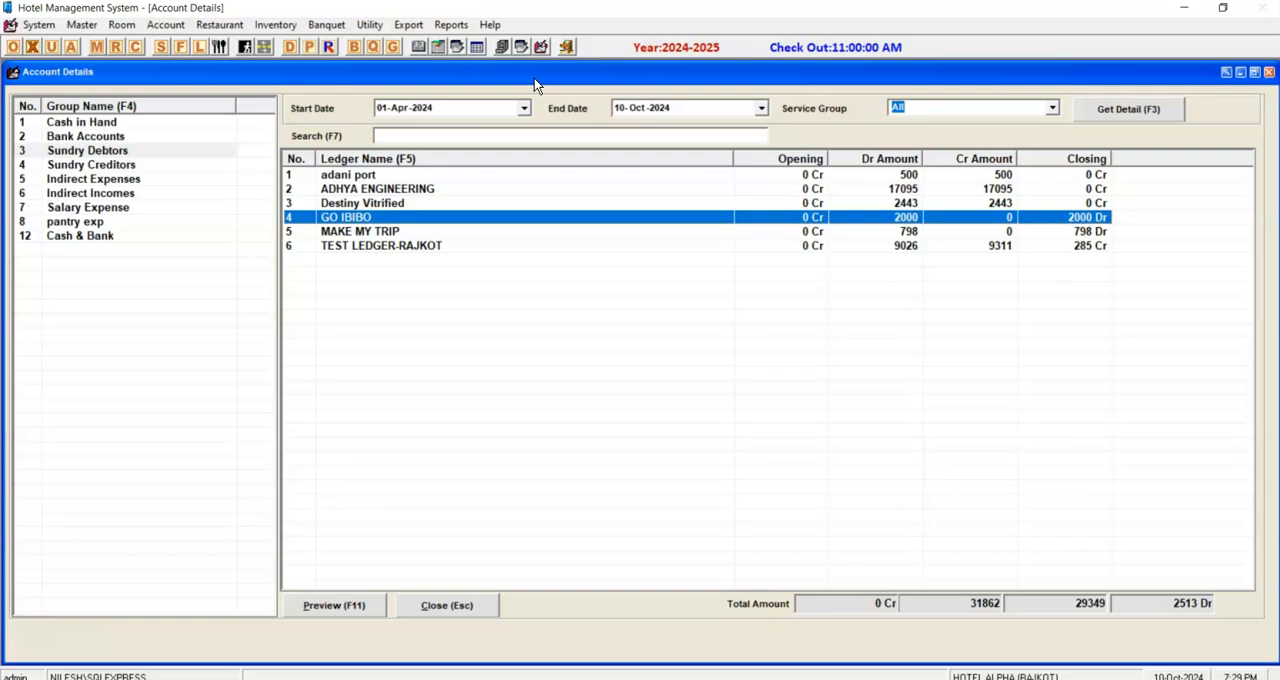
left_click(753, 204)
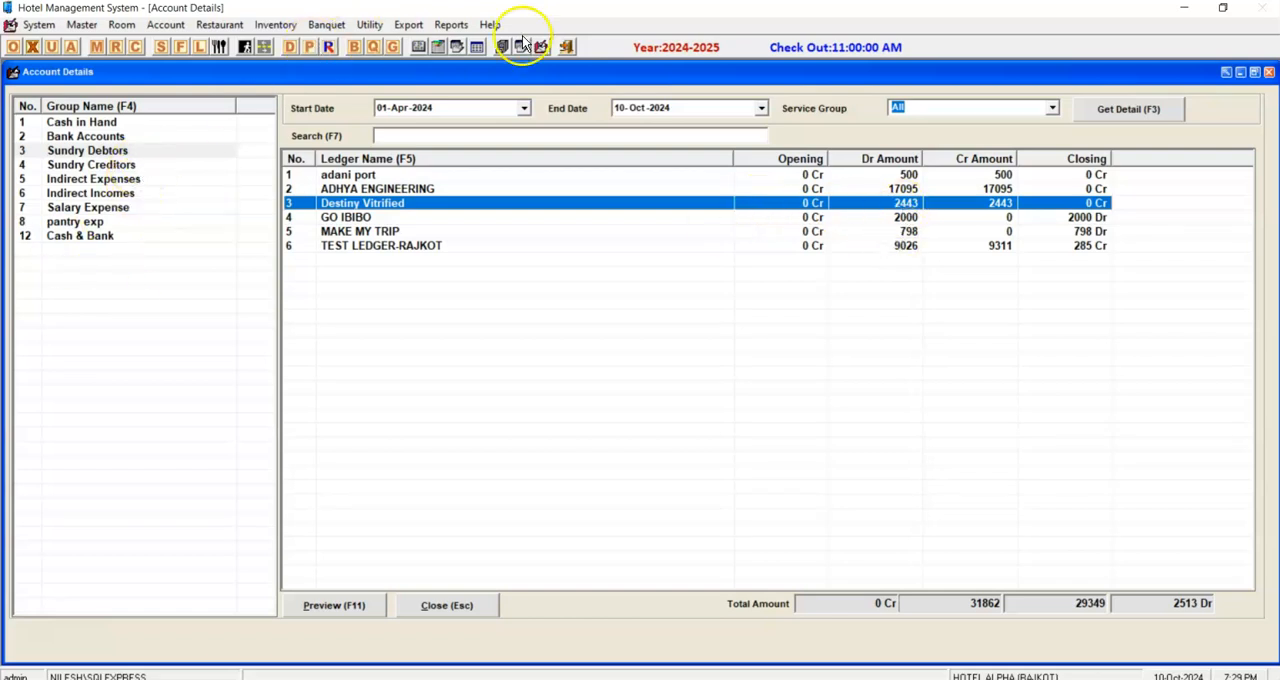
key("Escape")
Preview the Check In Details Report for 01-Oct-2024 to 31-Oct-2024, then close the preview and the report parameters.
left_click(438, 27)
mouse_move(448, 46)
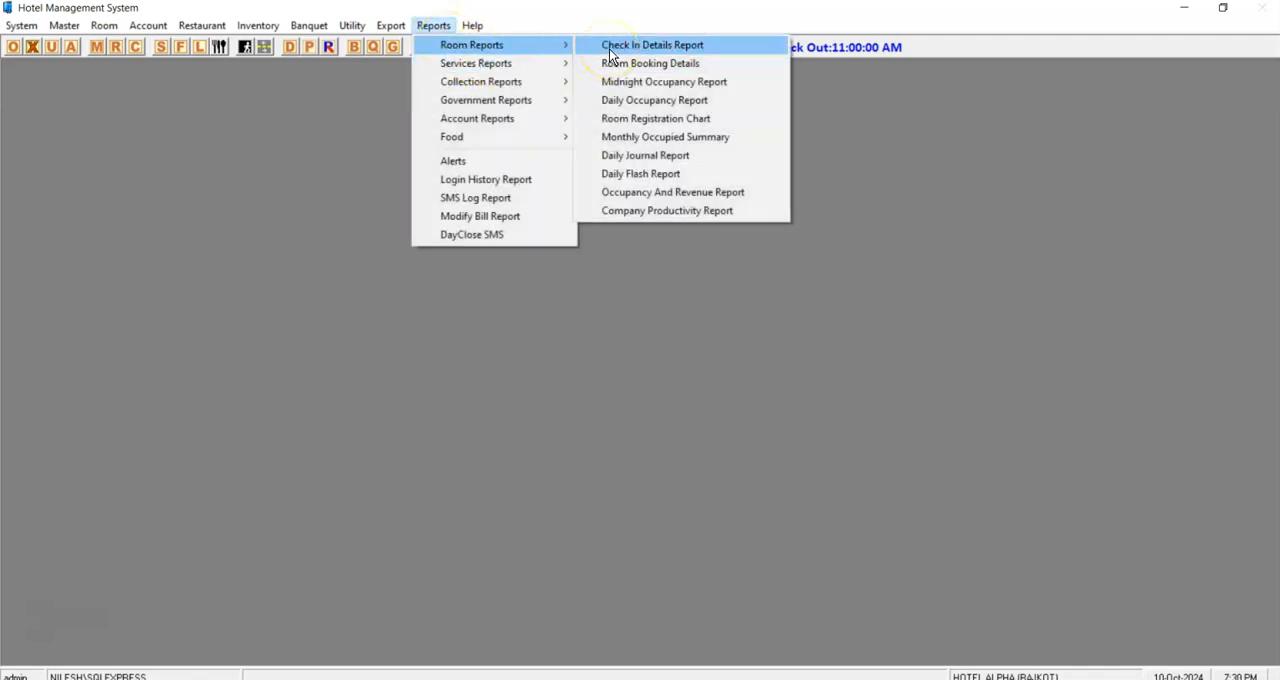
left_click(609, 49)
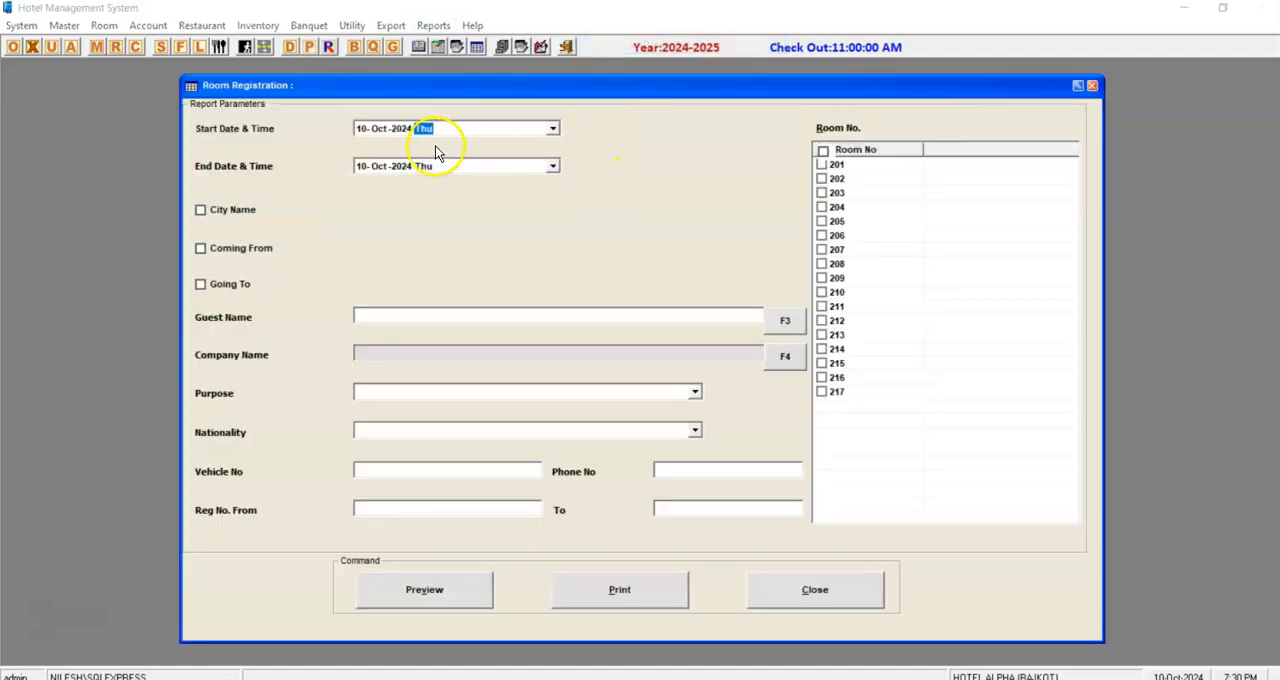
left_click(368, 130)
type("1")
key("Tab")
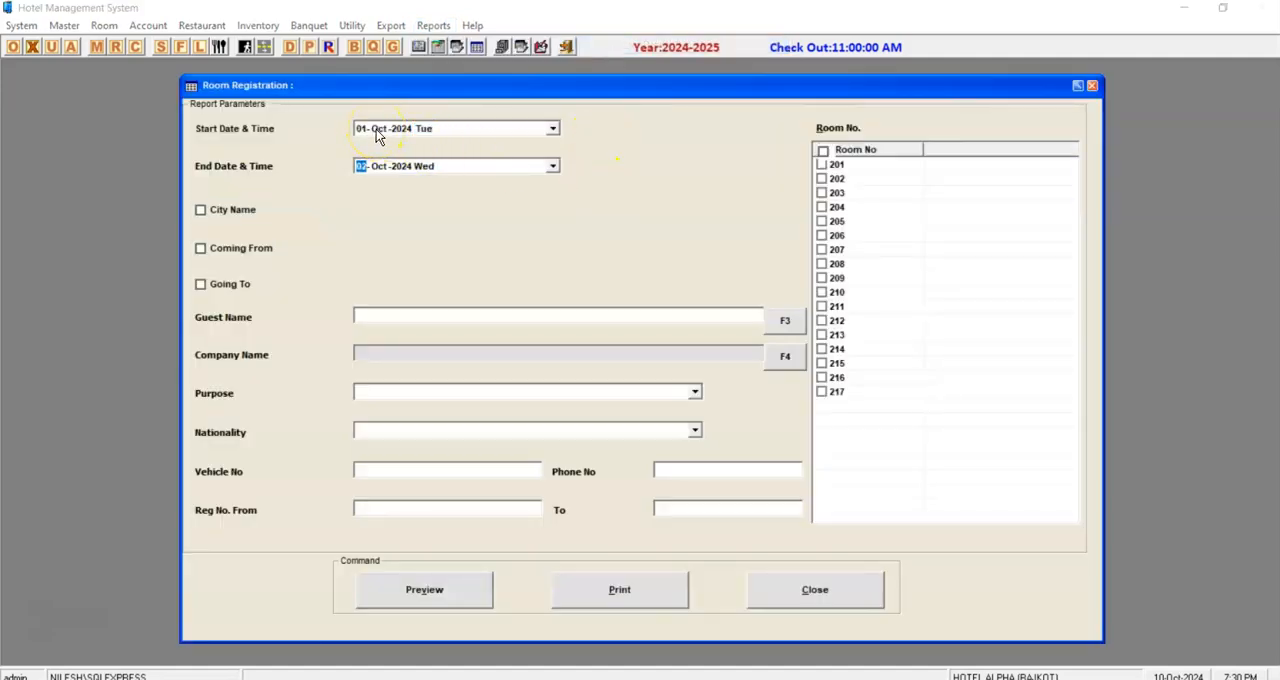
type("31")
key("Tab")
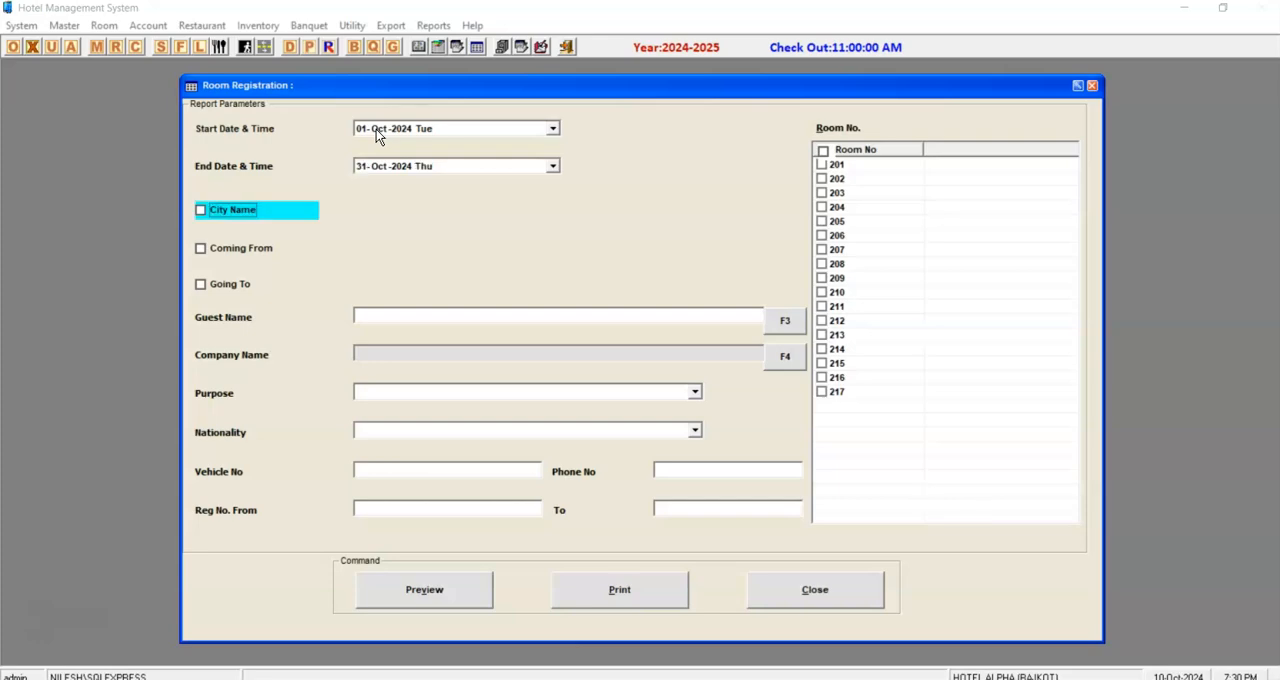
left_click(418, 608)
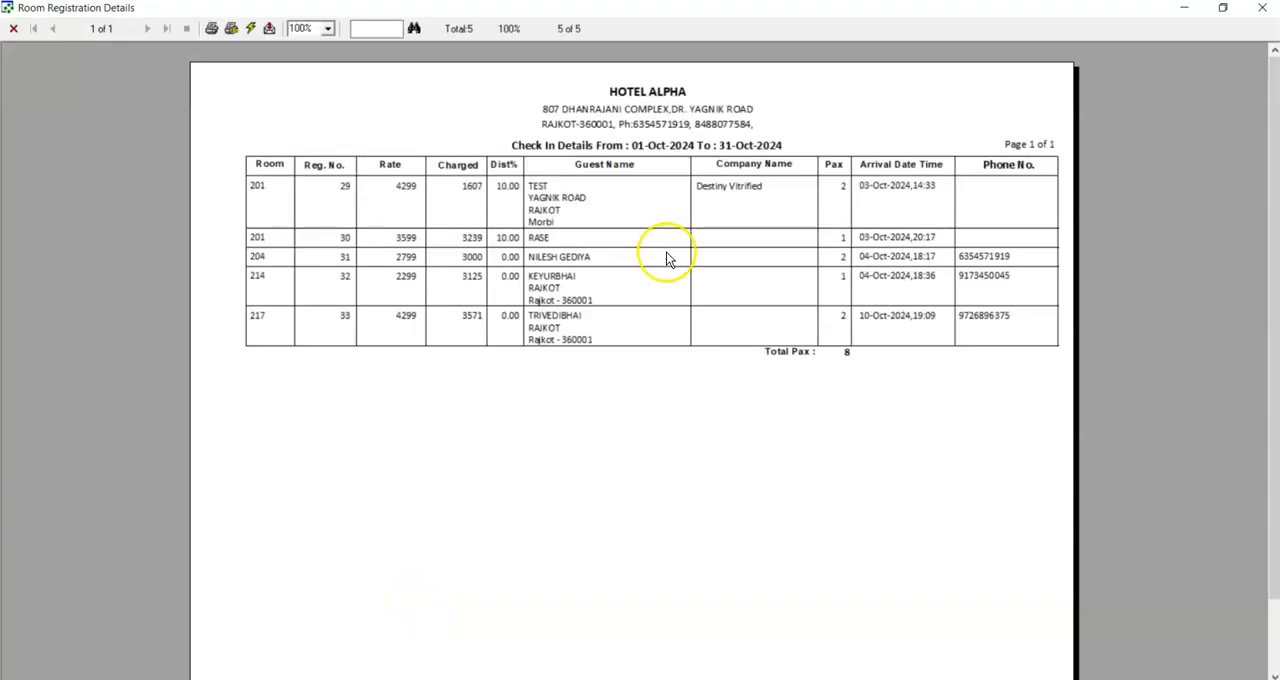
left_click(1262, 7)
key("Escape")
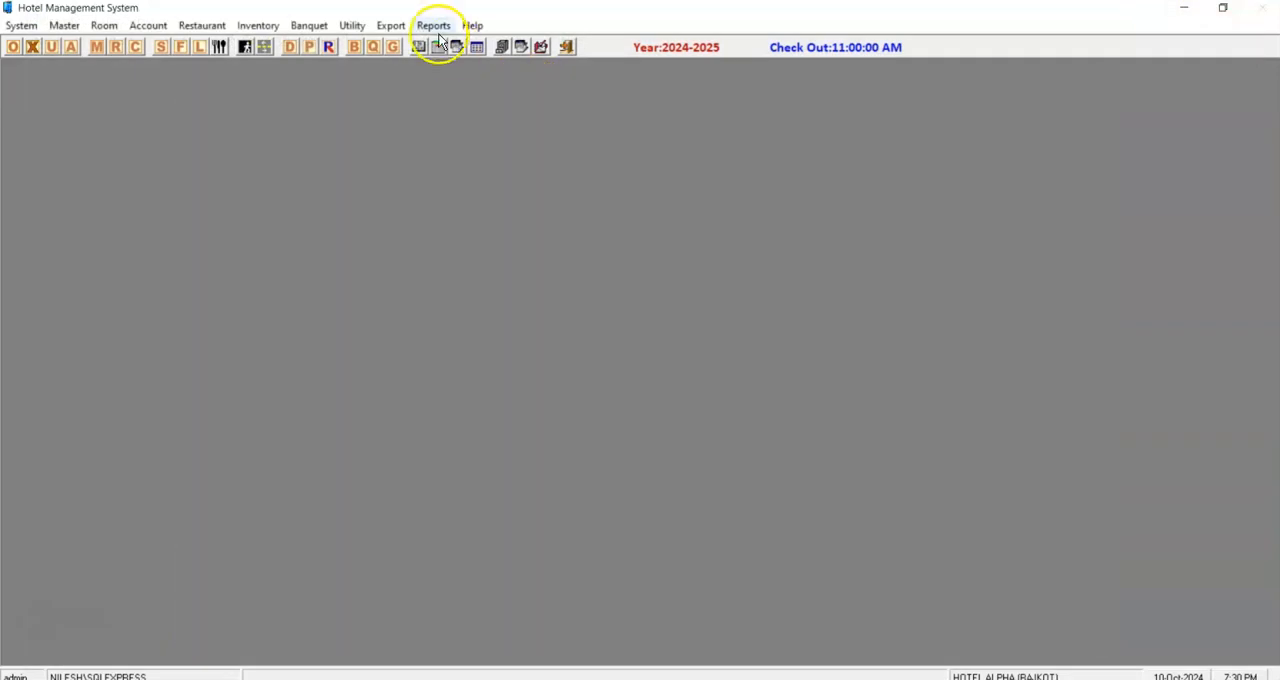
Preview the Room Registration Chart for 01-Oct-2024 to 31-Oct-2024 with the Detail selection, review the room stays and close the report.
left_click(433, 25)
mouse_move(471, 45)
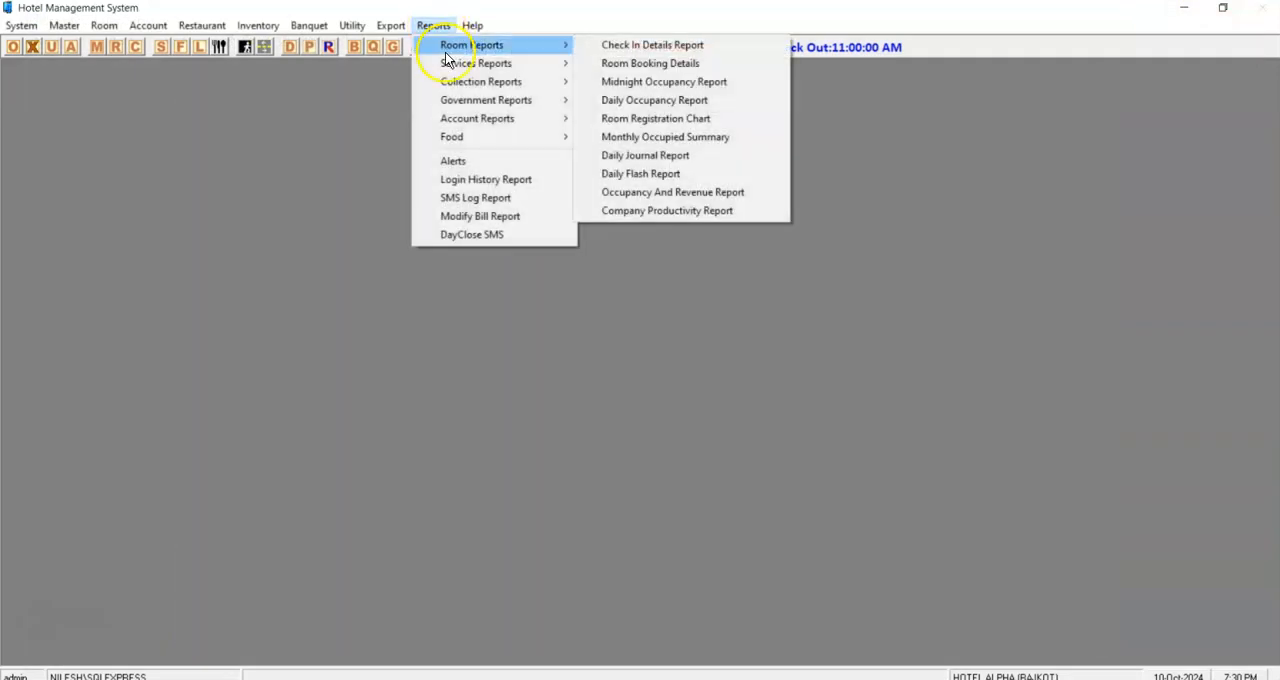
left_click(654, 123)
type("01")
key("Tab")
type("31")
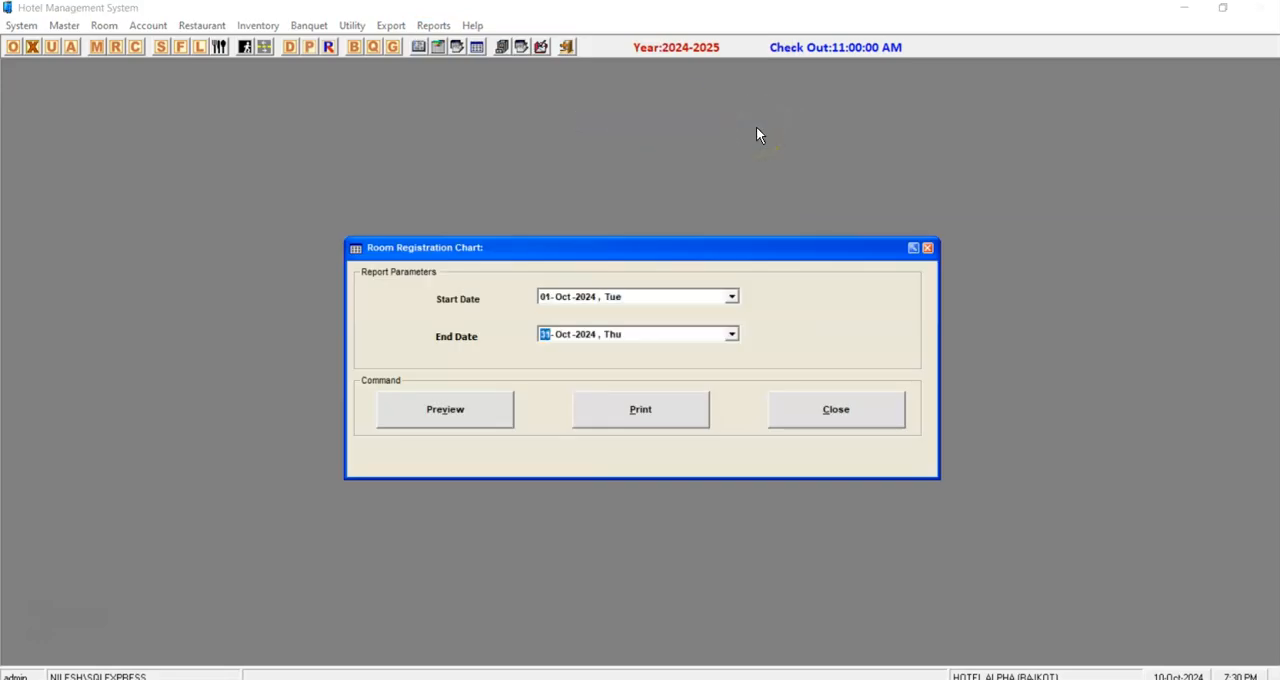
key("Tab")
key("Return")
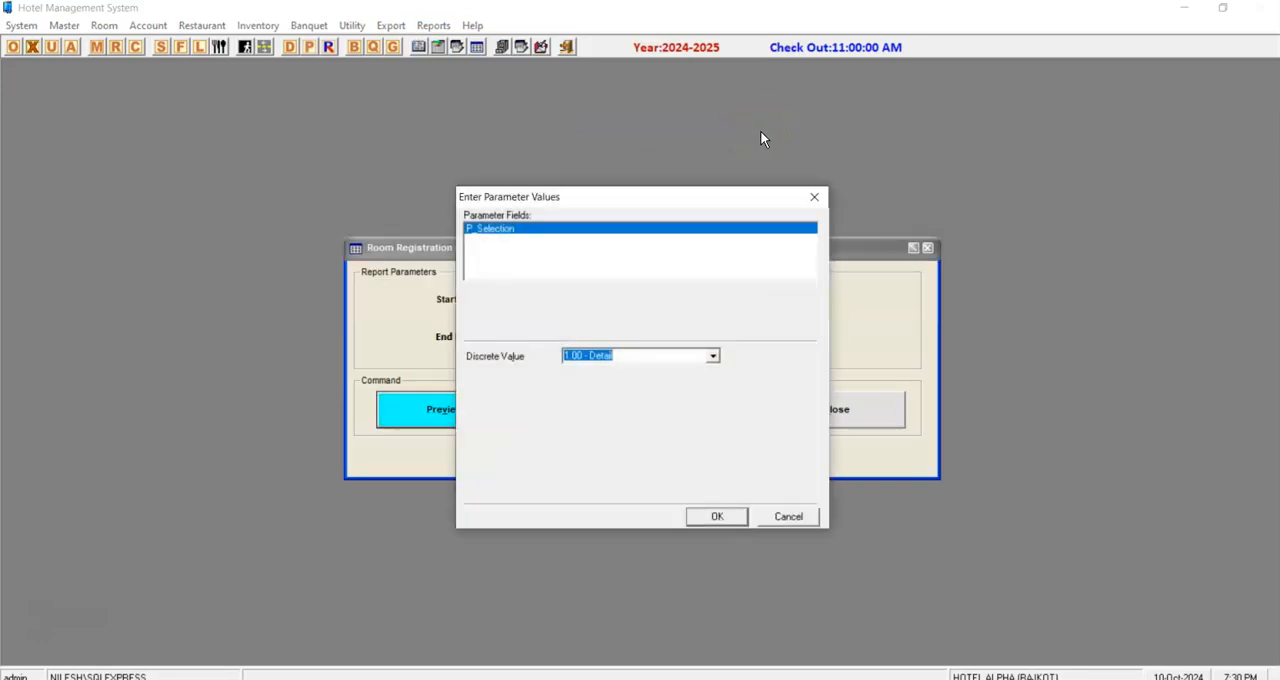
left_click(718, 516)
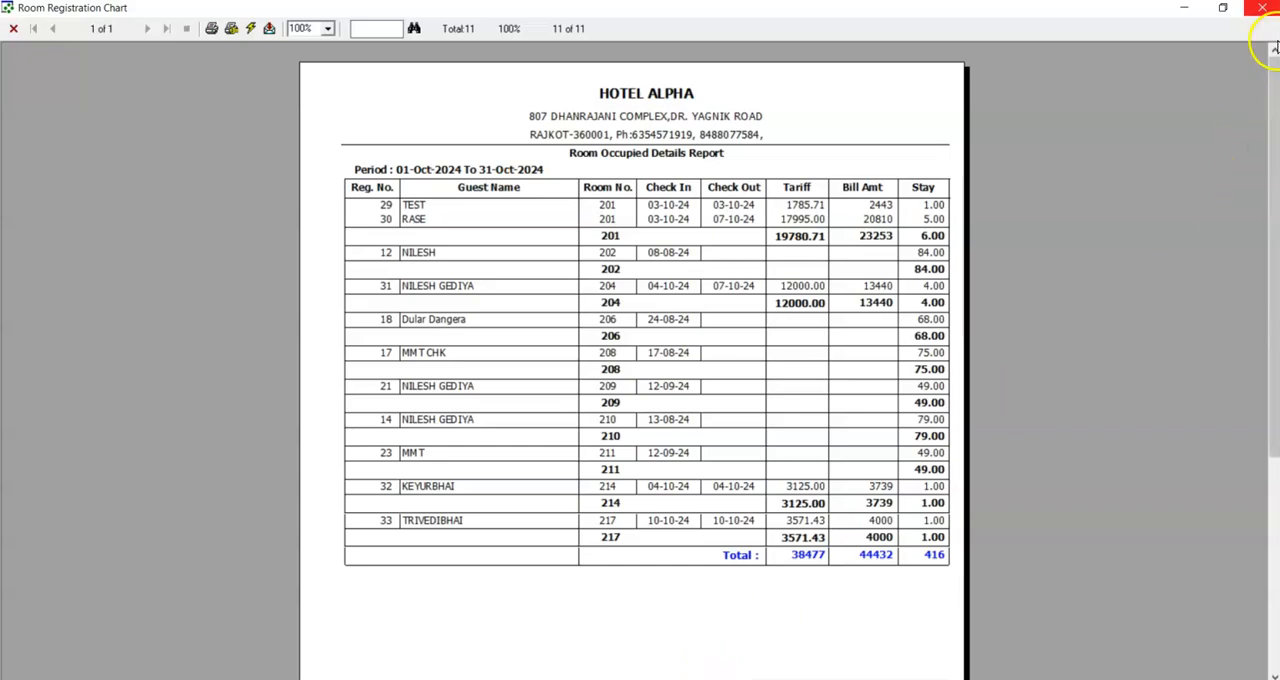
left_click(1262, 7)
left_click(855, 412)
left_click(433, 25)
mouse_move(452, 47)
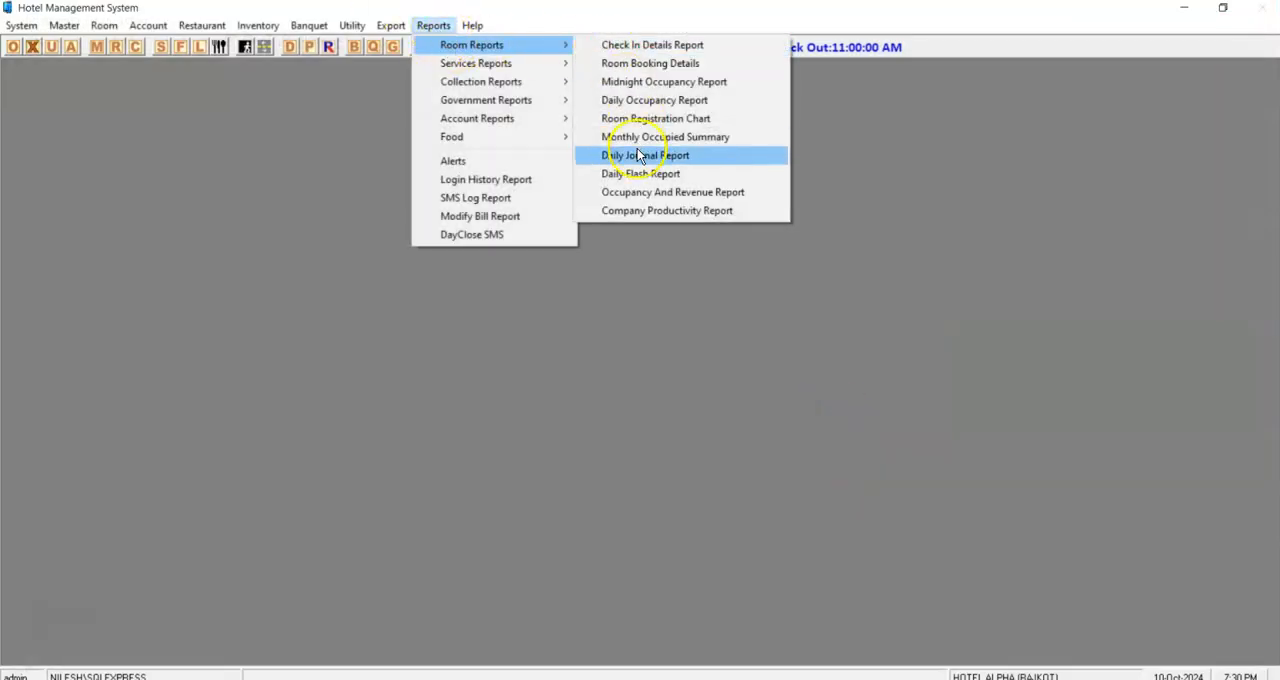
left_click(632, 210)
left_click(757, 352)
Generate a preview of the Daily Flash Report for 10-Oct-2024.
left_click(433, 25)
mouse_move(480, 47)
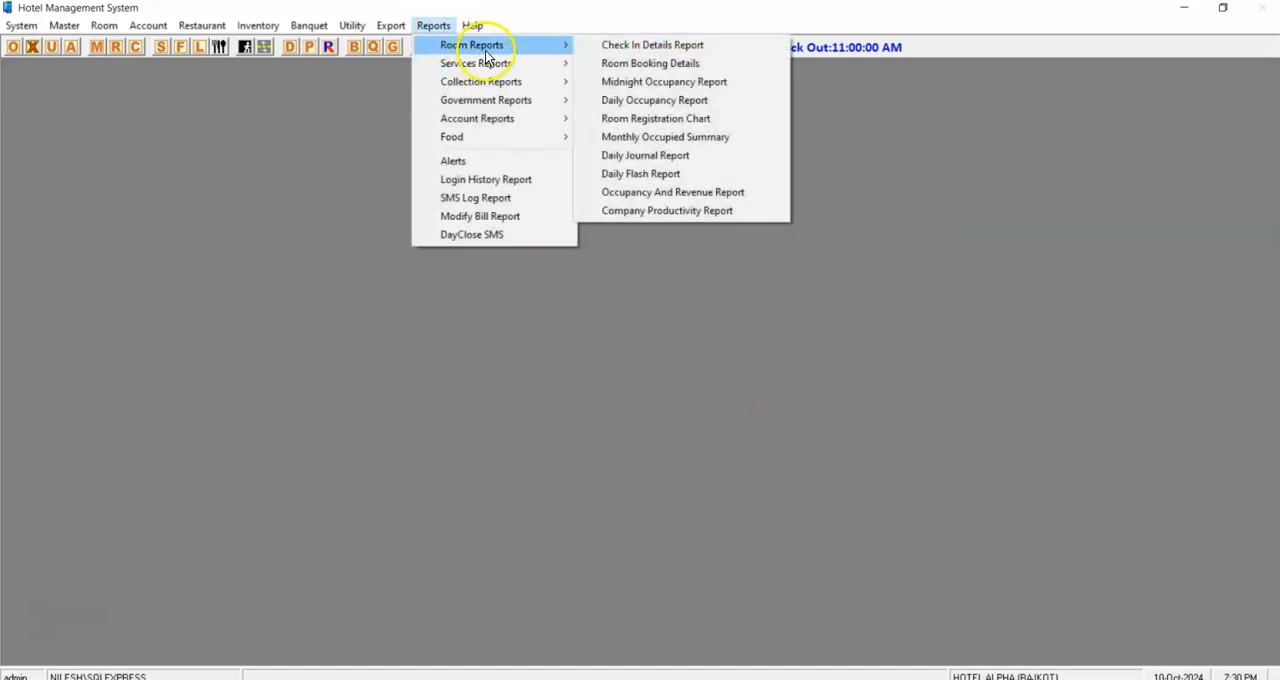
left_click(633, 175)
left_click(133, 200)
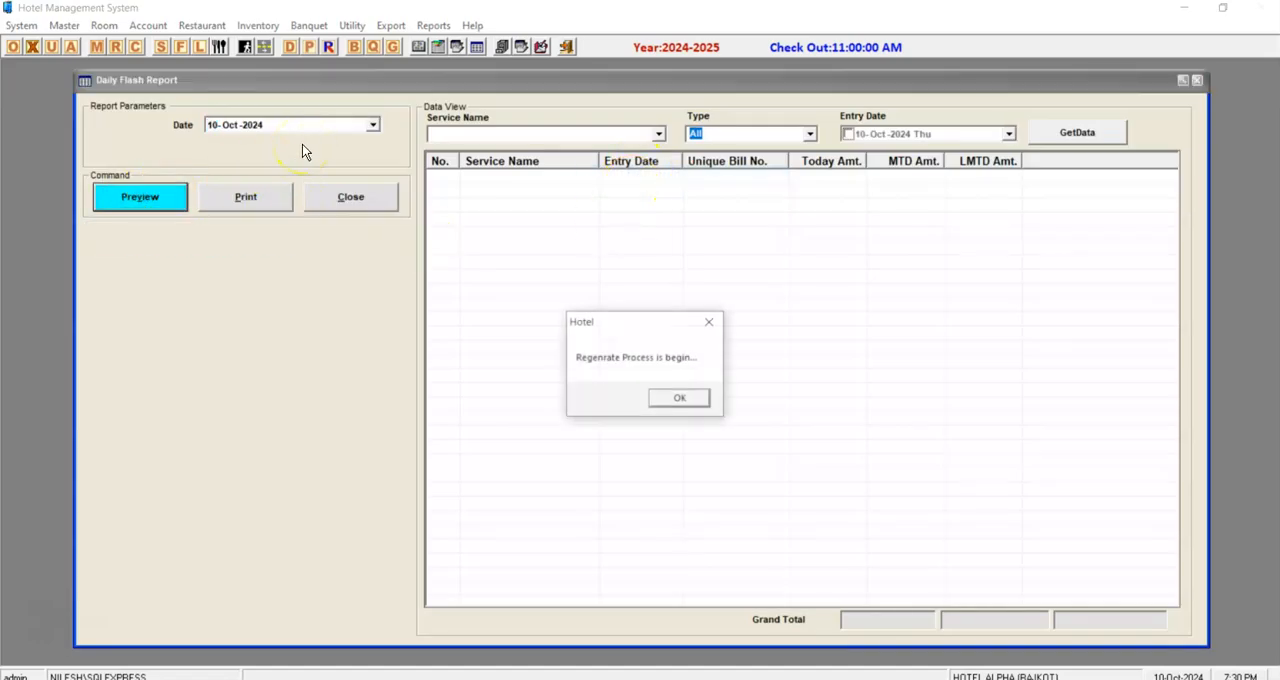
key("Return")
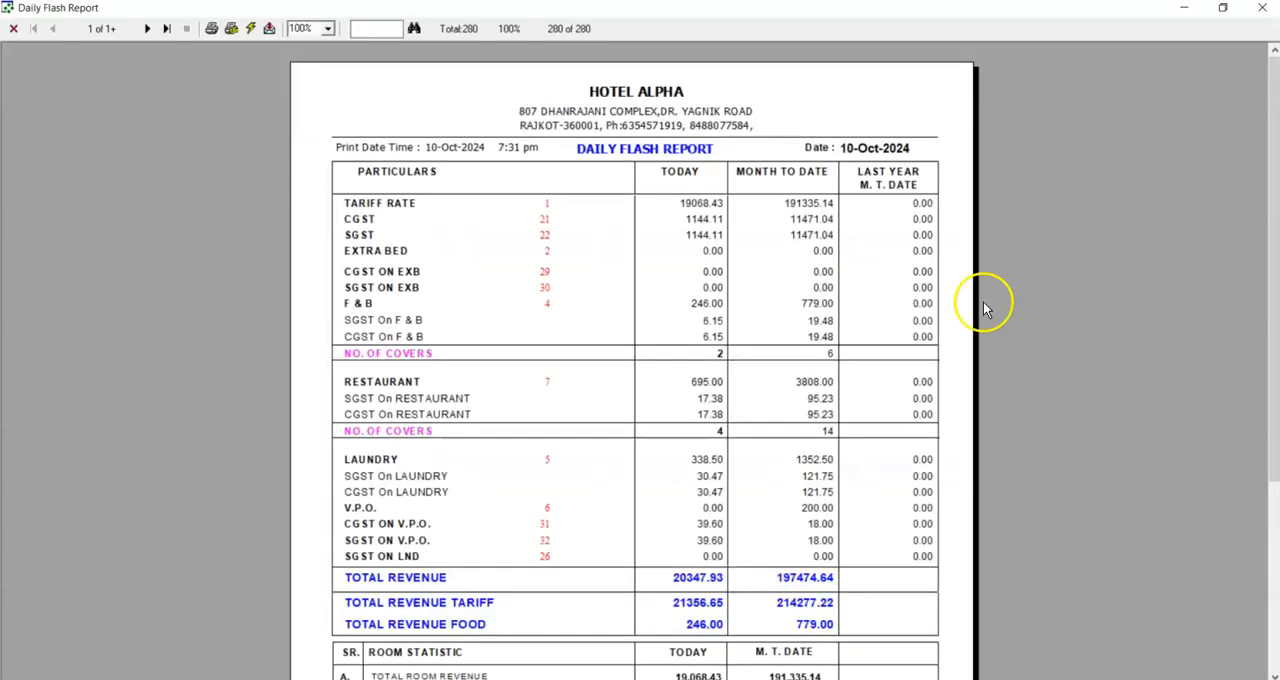
Examine the service revenue, total revenue and room statistic sections of the Daily Flash Report and close it.
left_click_drag(1272, 318, 1275, 352)
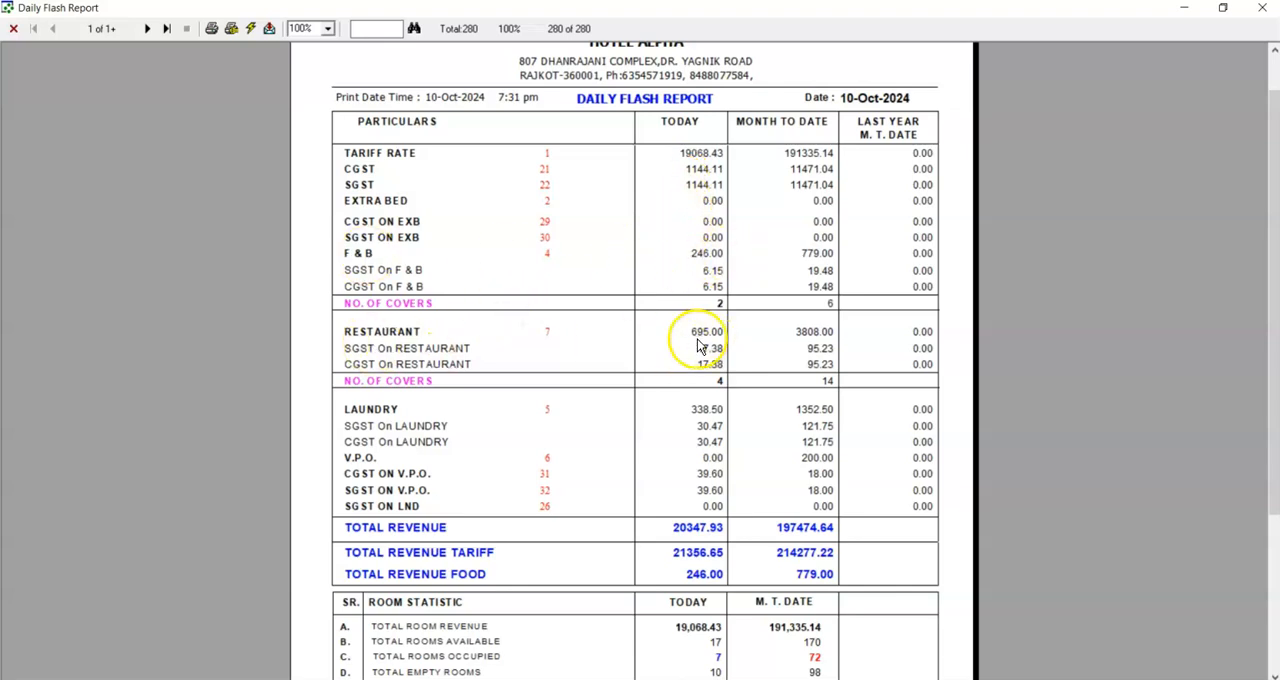
left_click_drag(1262, 432, 1262, 528)
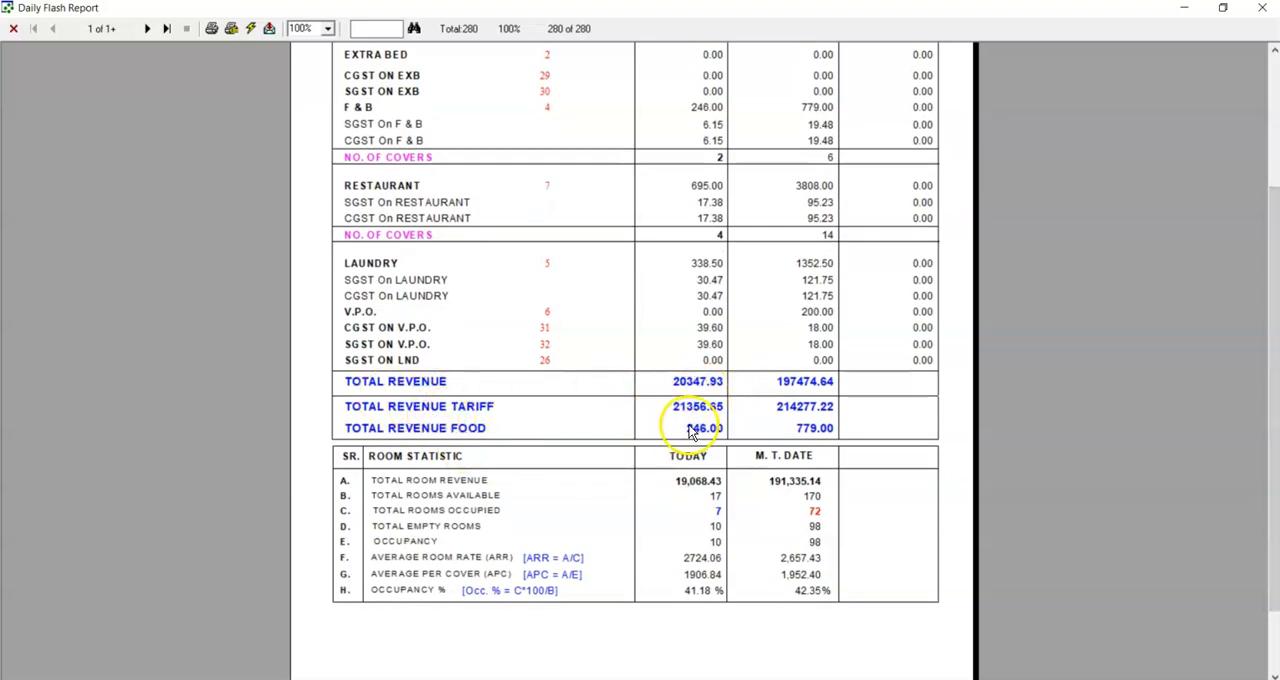
scroll(1270, 372, "down", 3)
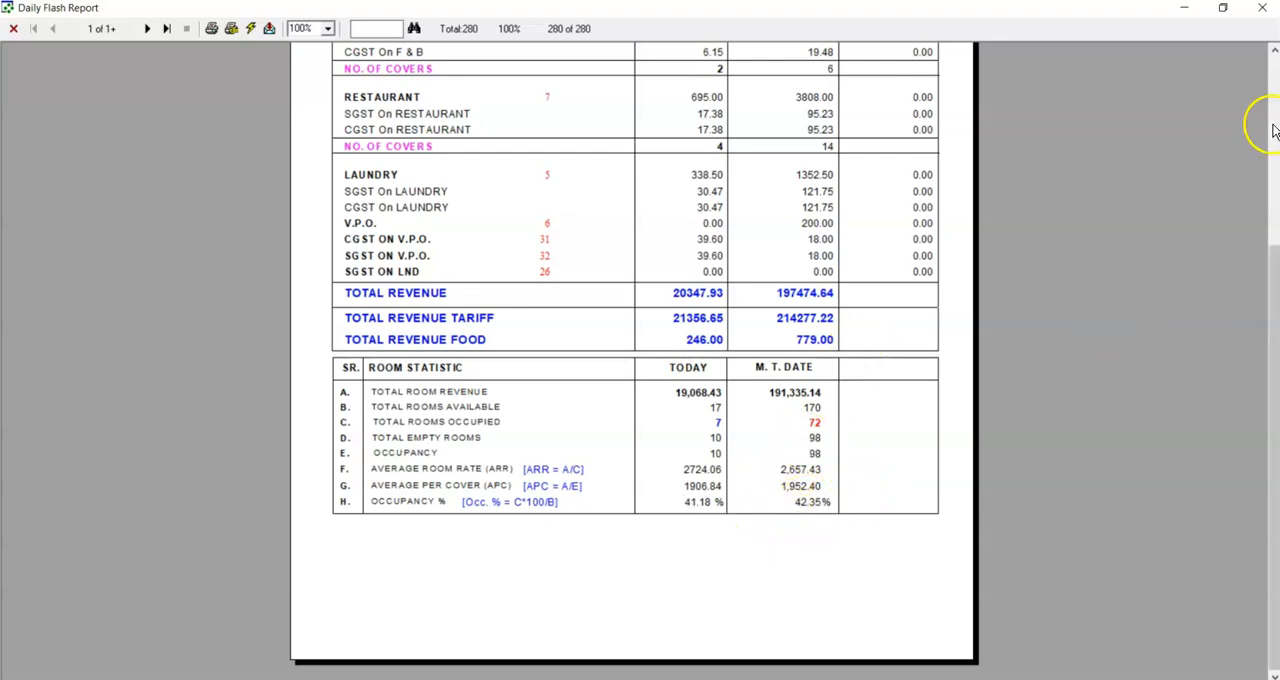
scroll(1257, 126, "up", 3)
left_click_drag(1270, 200, 1270, 294)
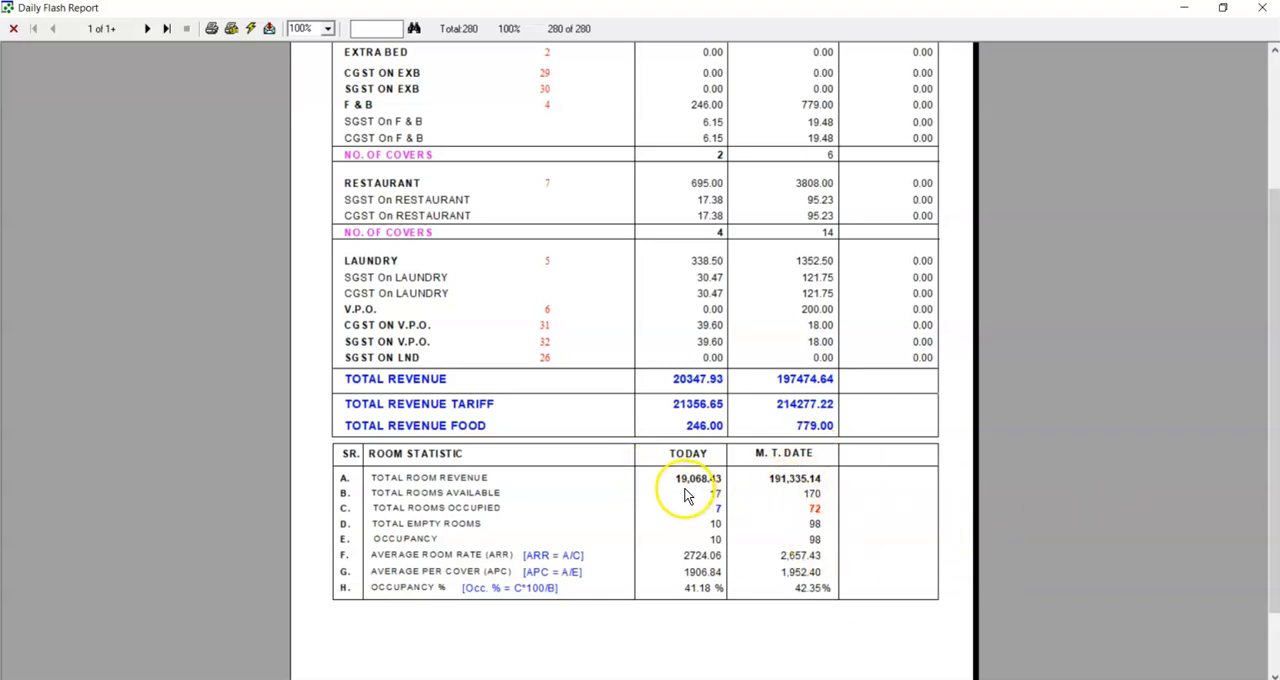
left_click_drag(1275, 240, 1275, 212)
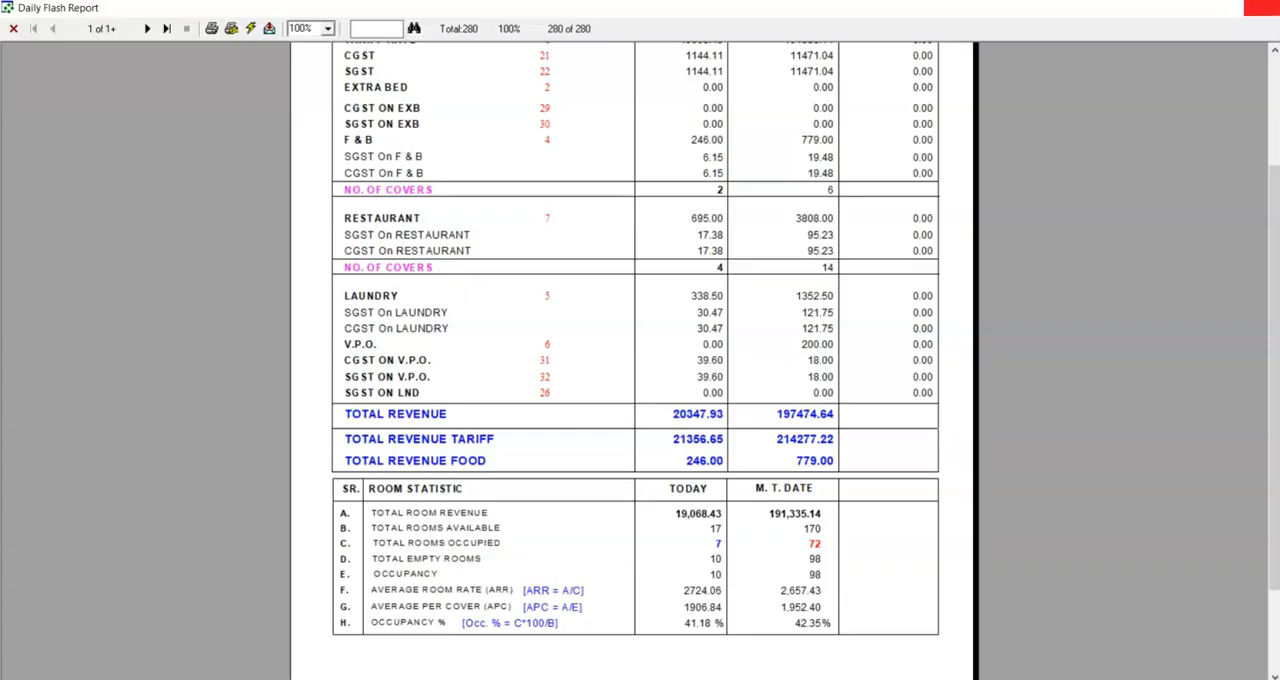
left_click(1262, 8)
key("Escape")
Load the Sales in Excel report data for 01-Oct-2024 to 10-Oct-2024 and export it to Excel.
left_click(433, 25)
mouse_move(470, 88)
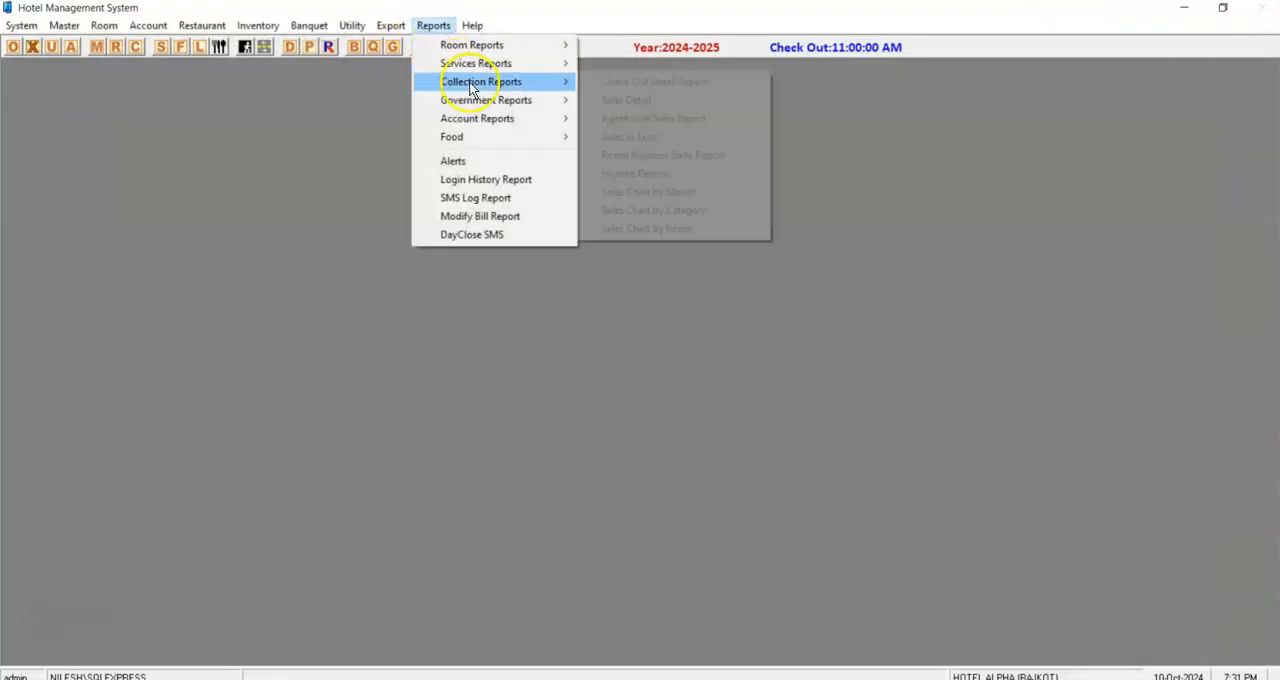
left_click(636, 139)
left_click(862, 120)
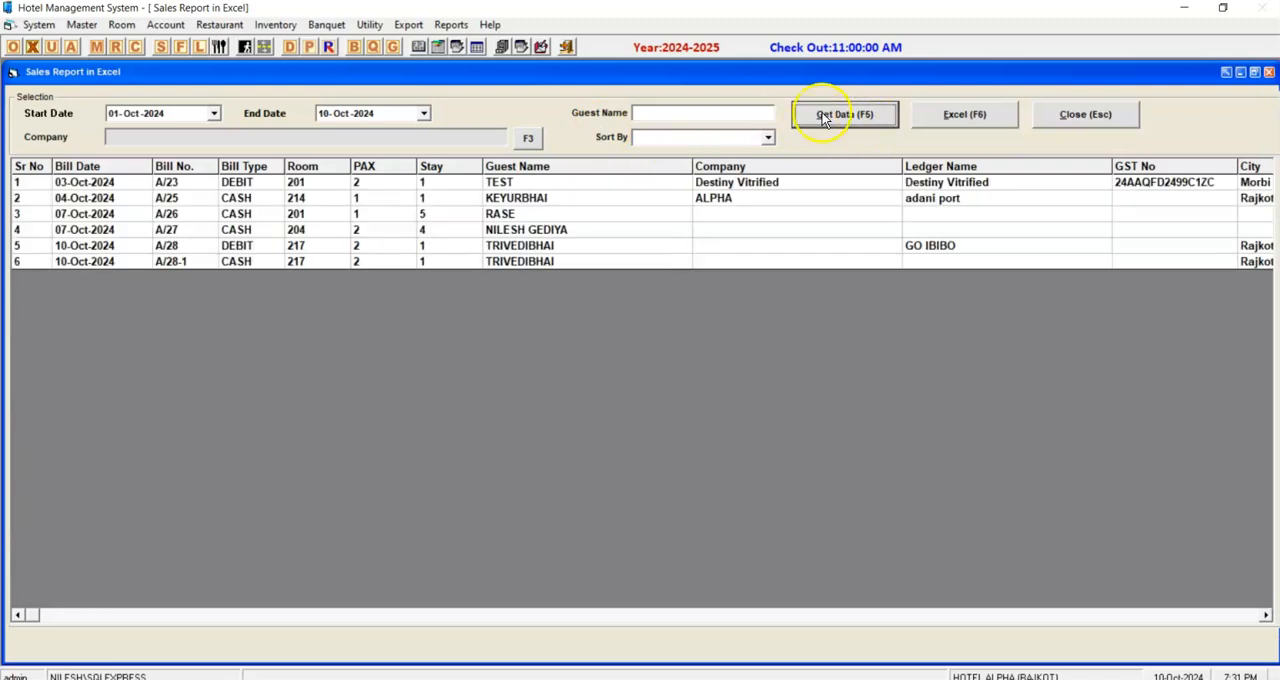
left_click(237, 198)
left_click(980, 120)
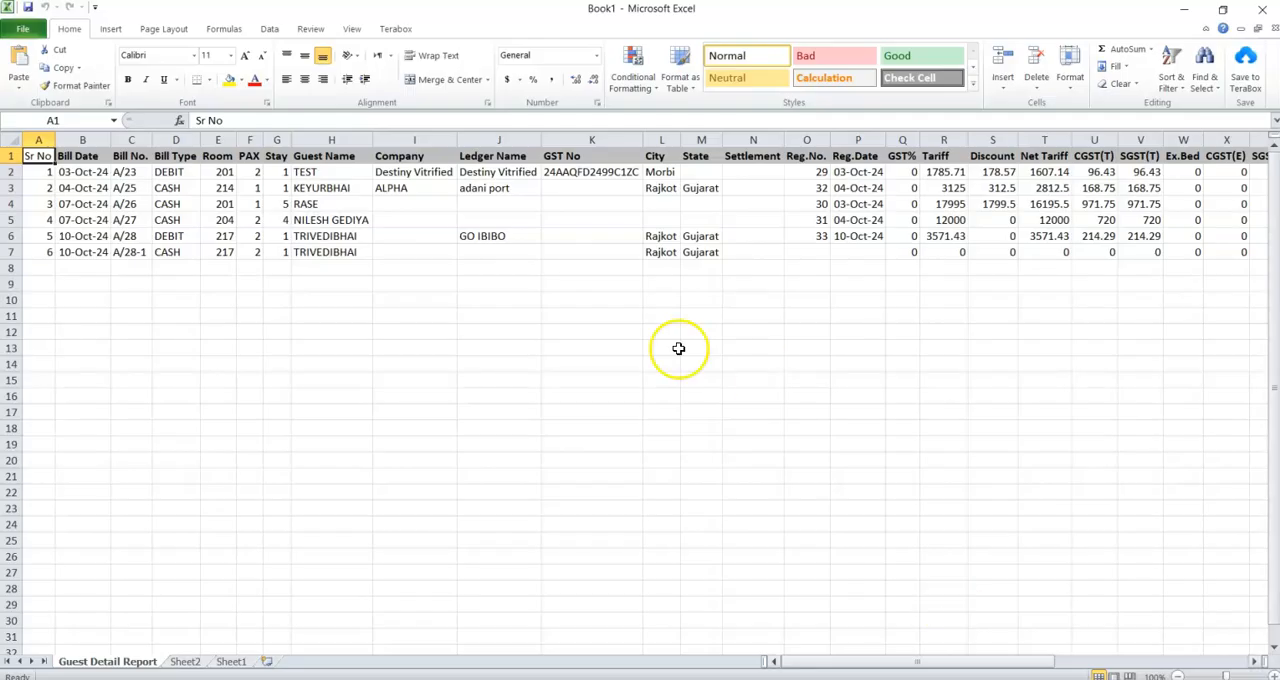
Examine the tariff, discount, GST, service, advance and net payable columns of the exported Guest Detail Report sheet.
left_click_drag(330, 298, 1236, 344)
left_click(509, 174)
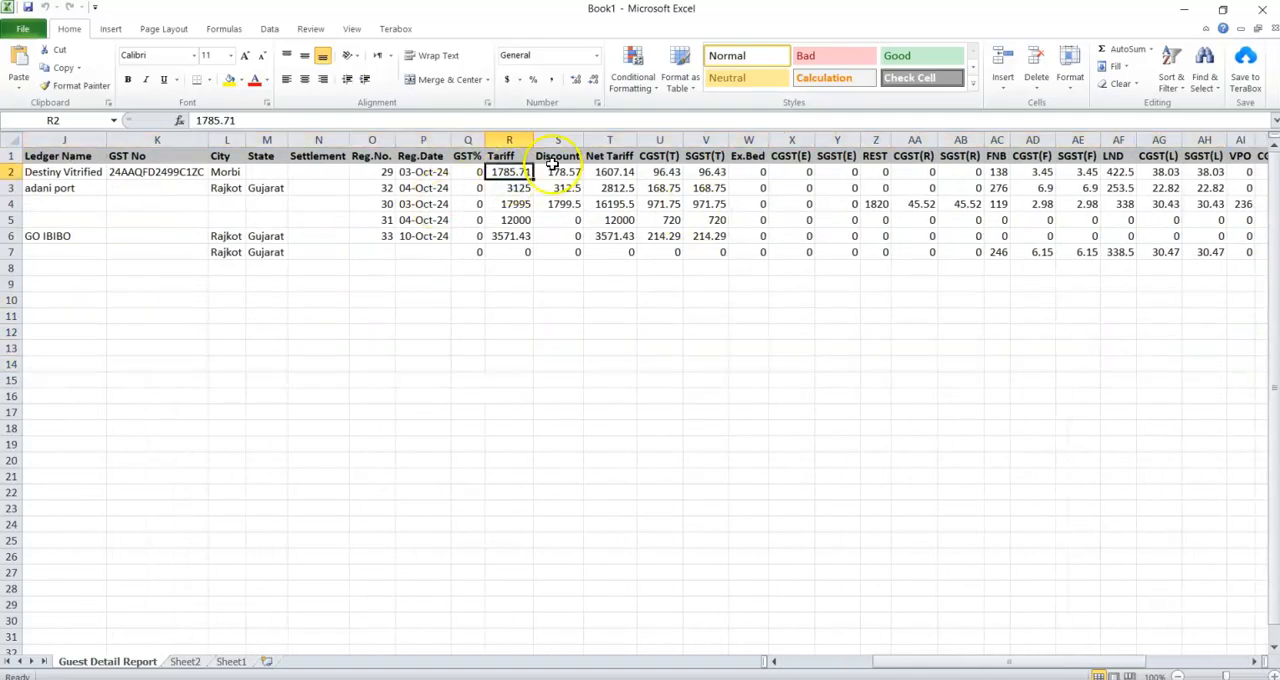
left_click(551, 173)
left_click(608, 172)
left_click(661, 172)
left_click(714, 172)
left_click(914, 172)
left_click(1032, 172)
left_click(1106, 174)
key("Right")
key("Right")
key("Right")
key("Right")
key("Right")
key("Right")
key("Right")
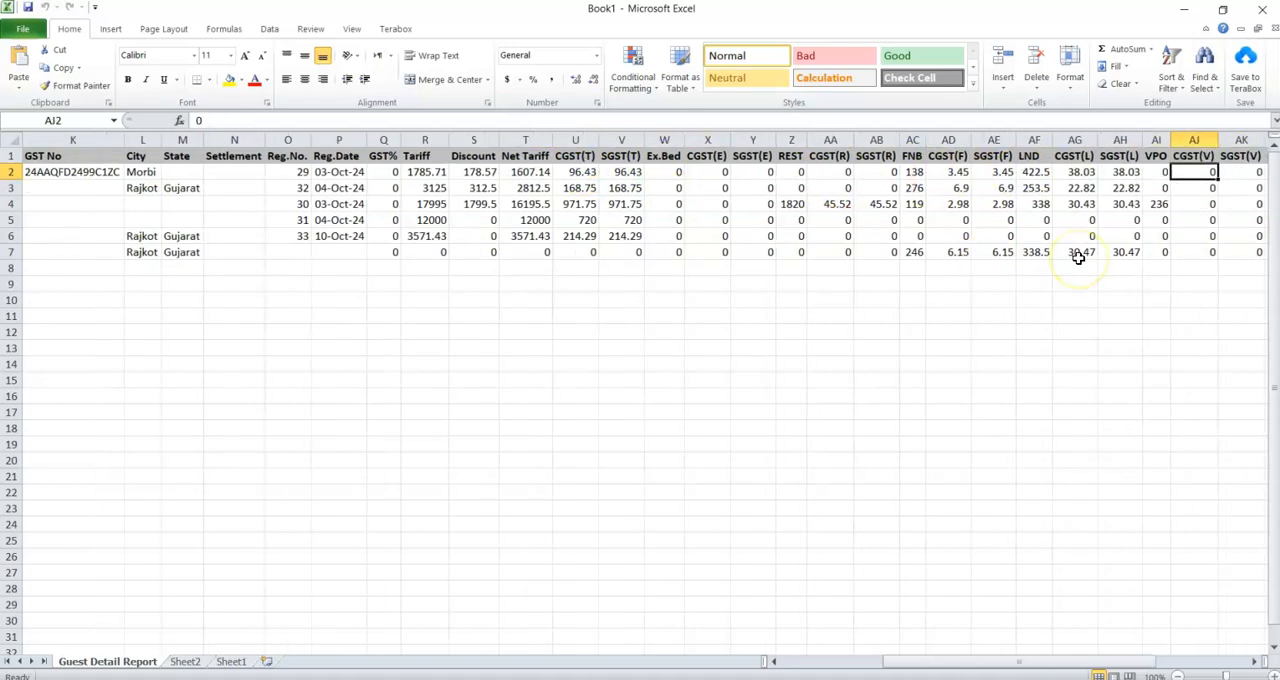
key("Right")
key("Right")
key("Right")
key("Right")
key("Right")
key("Right")
key("Right")
key("Right")
key("Right")
key("Right")
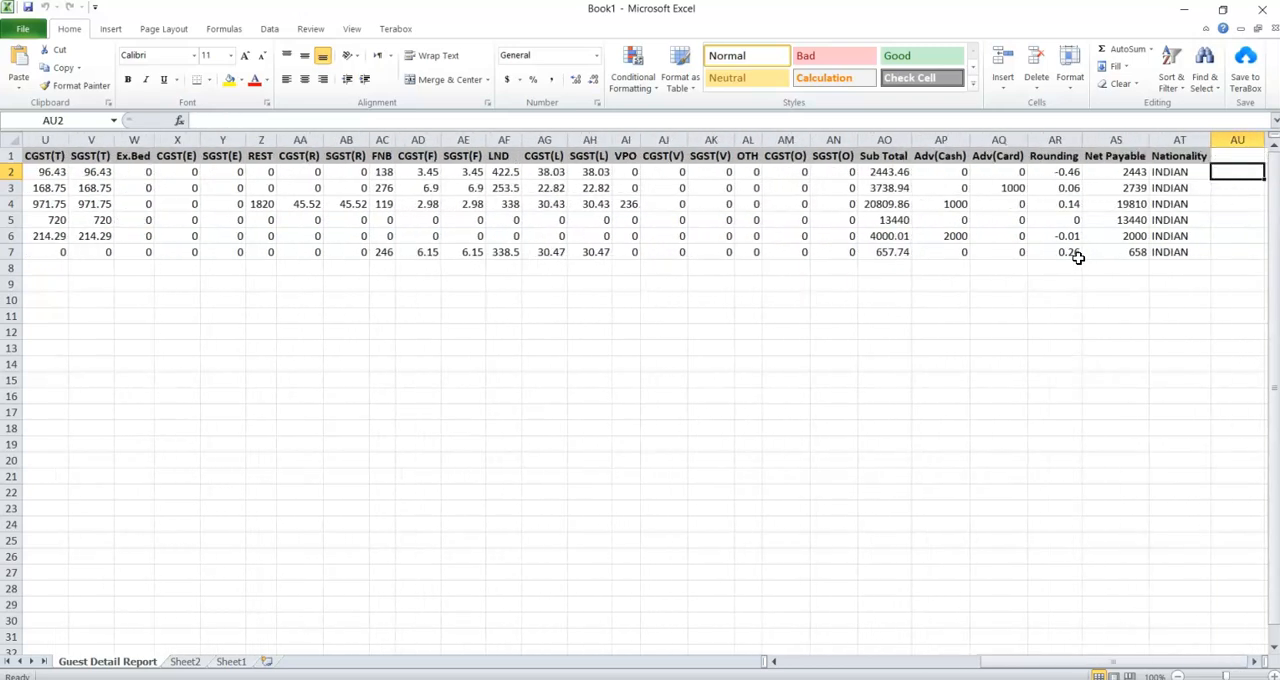
key("Home")
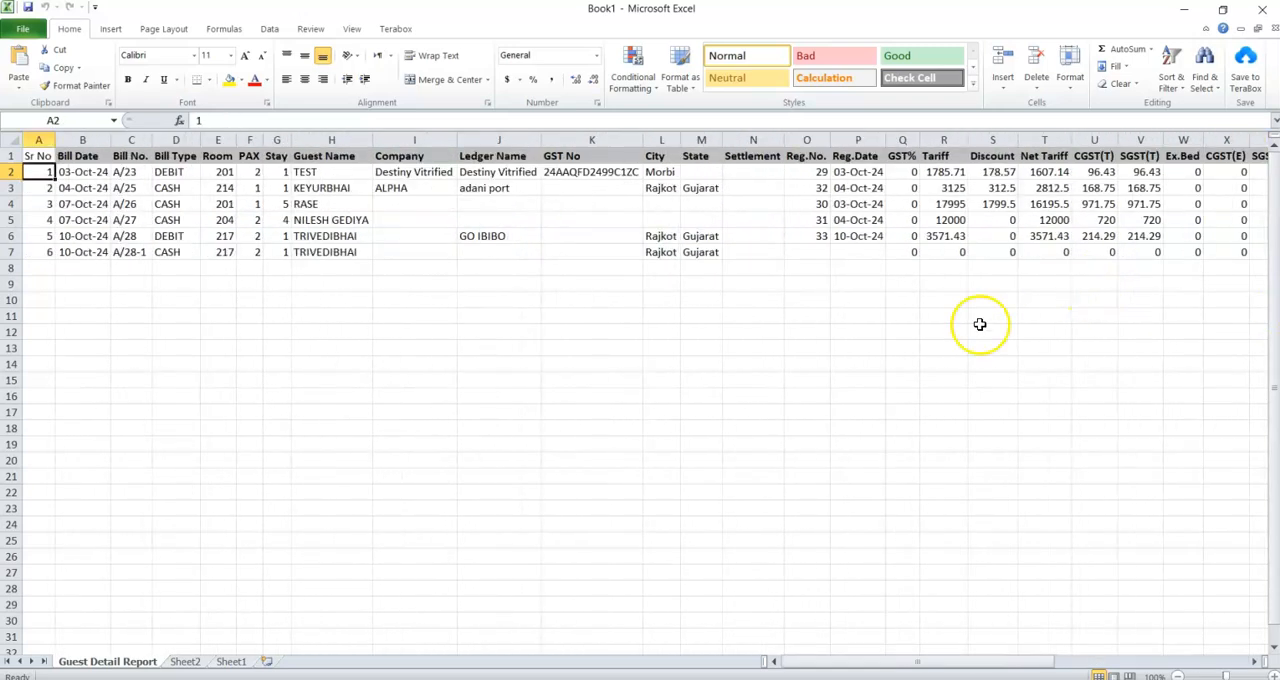
Close the exported workbook without saving it and close the sales report.
left_click(1258, 12)
left_click(640, 368)
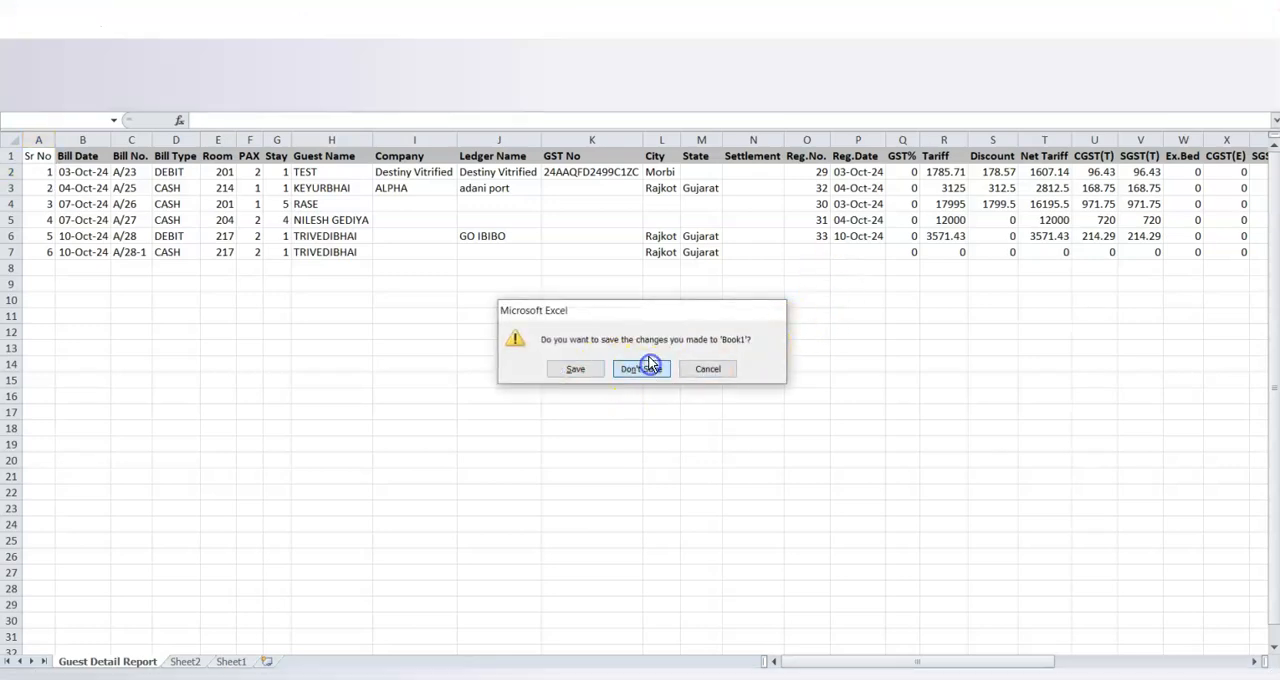
left_click(1080, 115)
Preview the daily GST Summary Report for 01-Oct-2024 to 31-Oct-2024 with Bills to Print set to All, and close it.
left_click(433, 25)
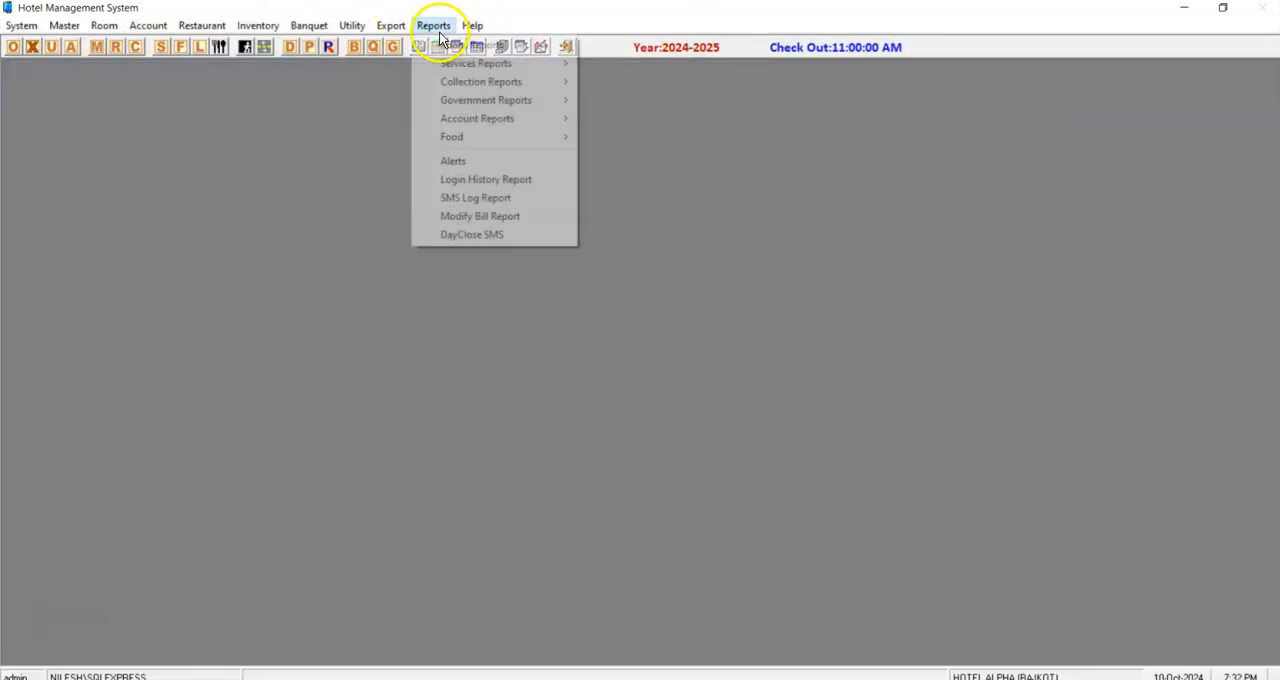
mouse_move(460, 100)
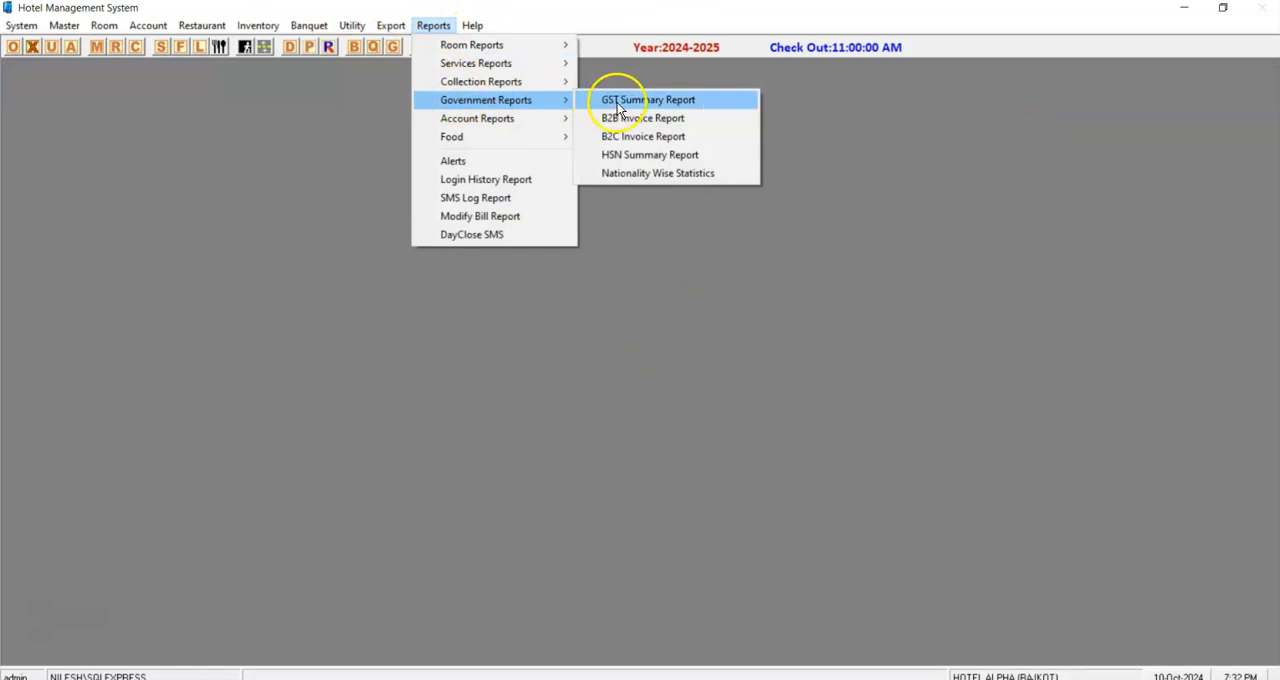
left_click(617, 104)
key("Tab")
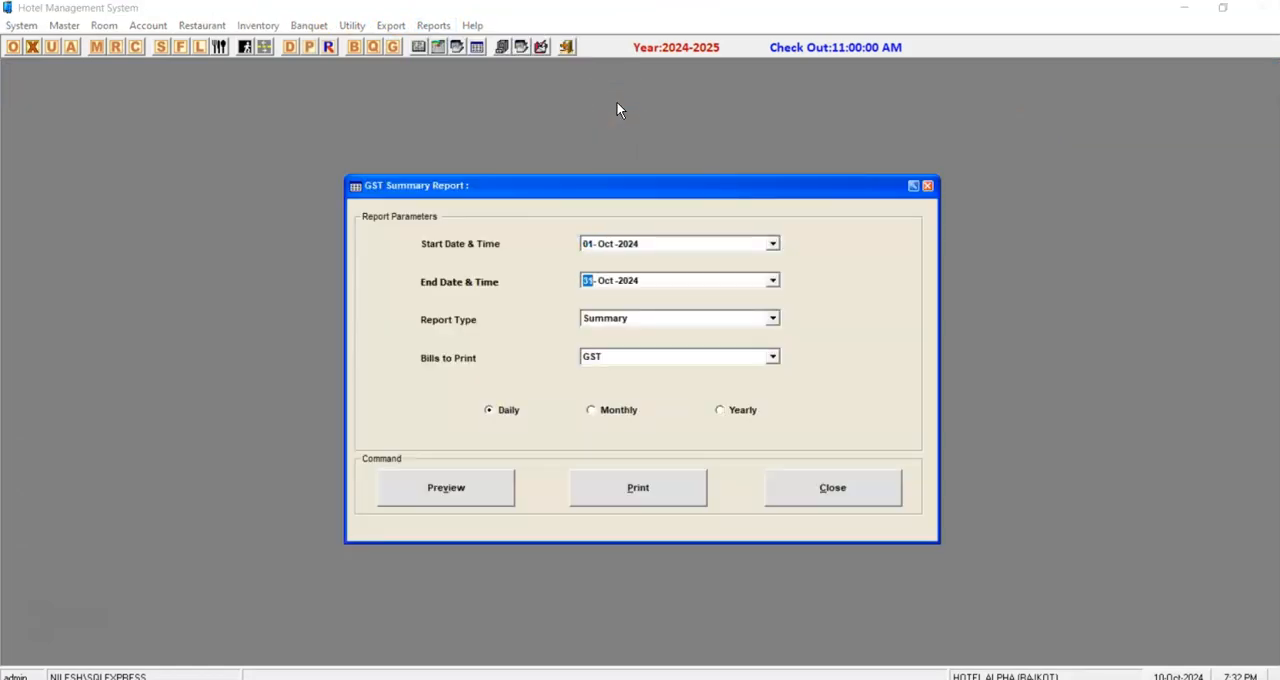
key("Tab")
left_click(612, 358)
left_click(603, 381)
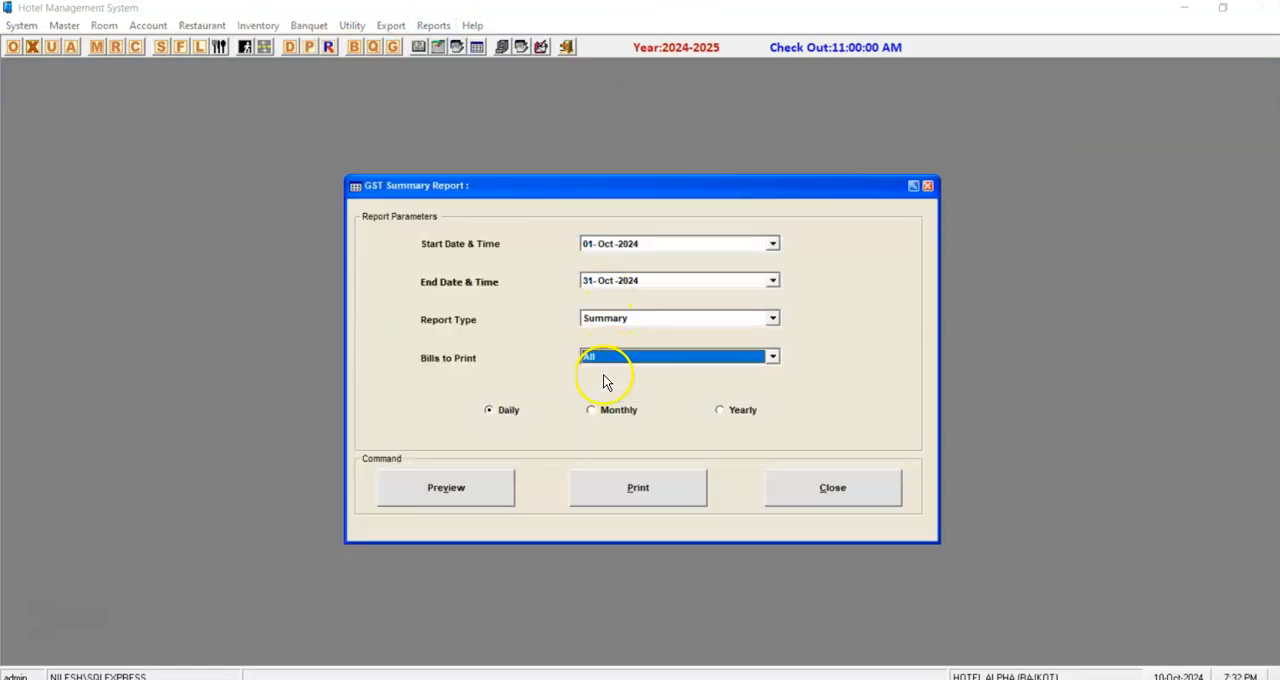
left_click(477, 505)
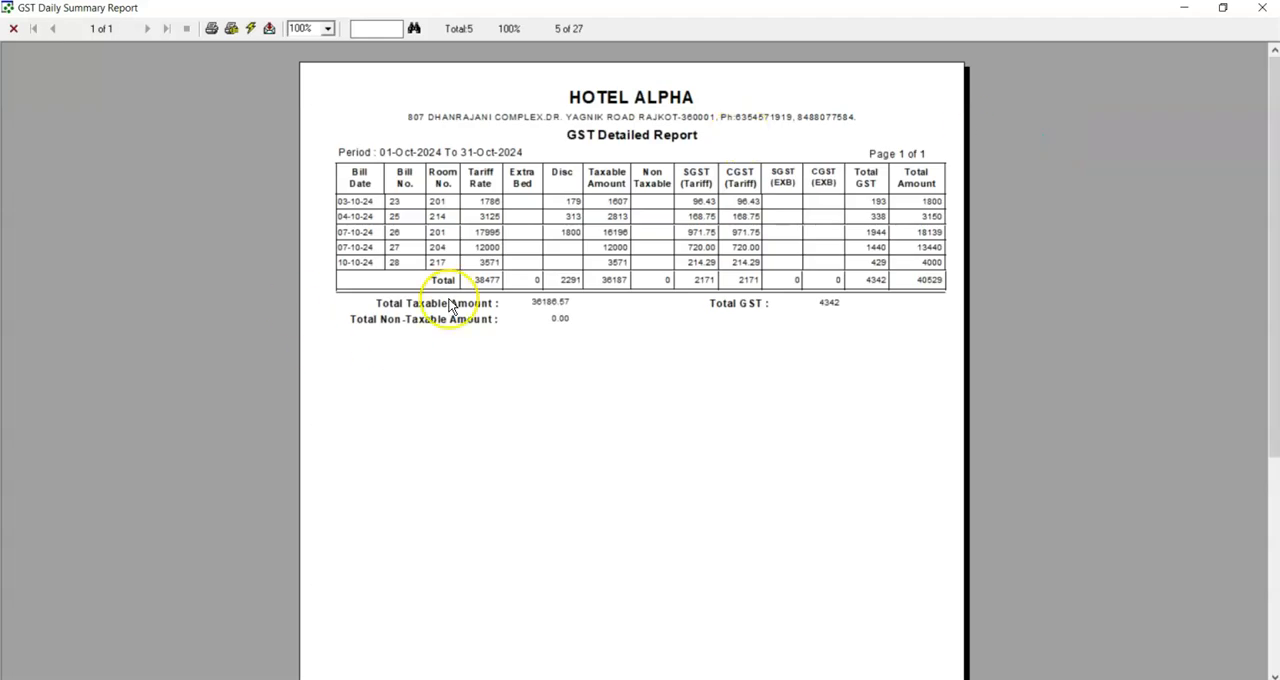
left_click(1260, 12)
left_click(871, 503)
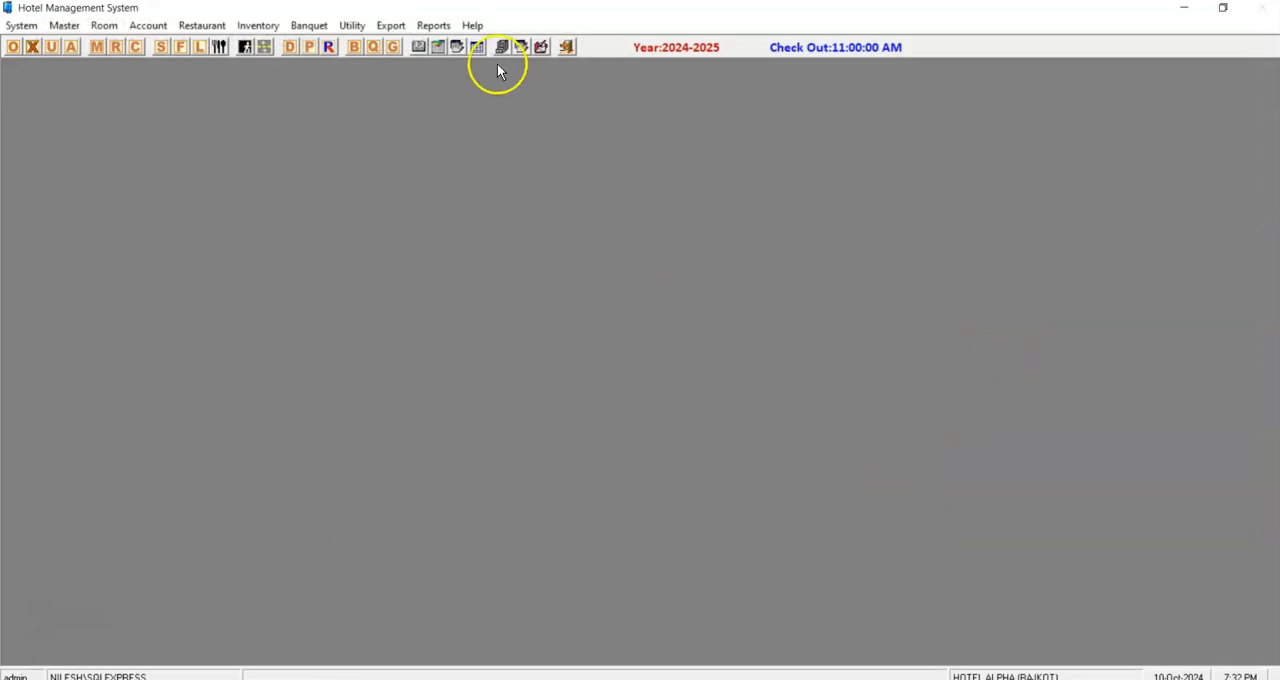
Preview the B2B Invoice Report for 01-Oct-2024 to 31-Oct-2024.
left_click(433, 25)
mouse_move(480, 100)
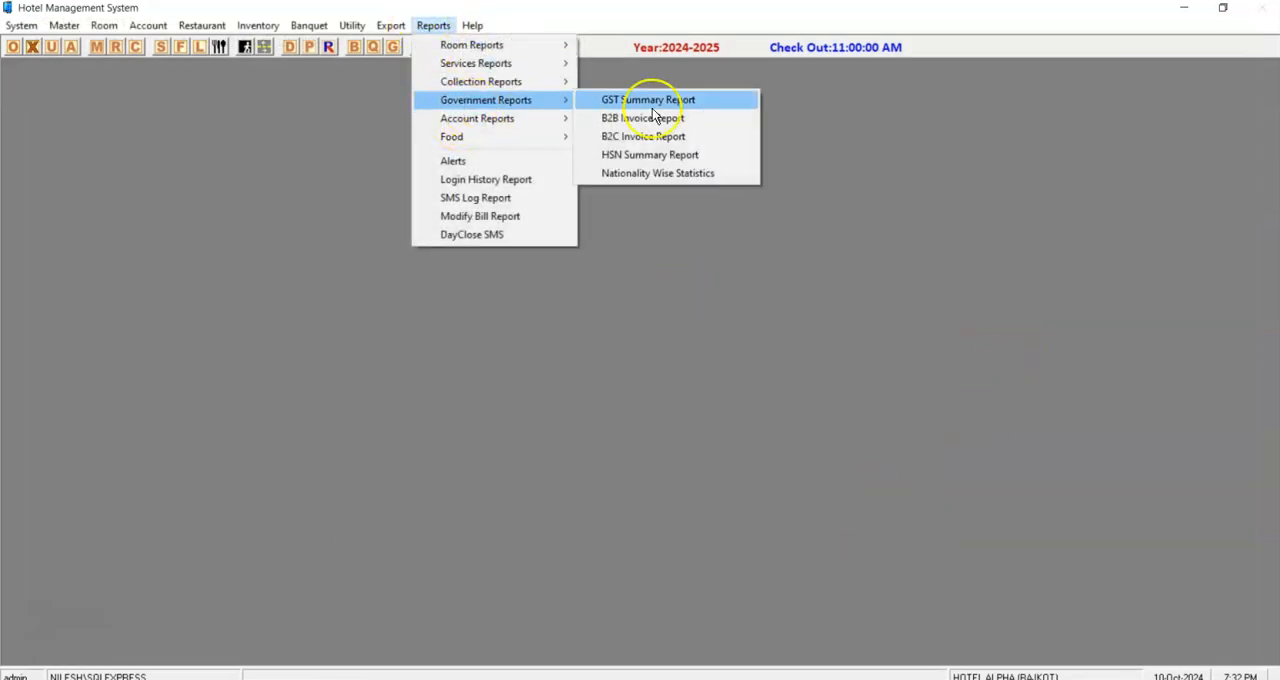
left_click(645, 119)
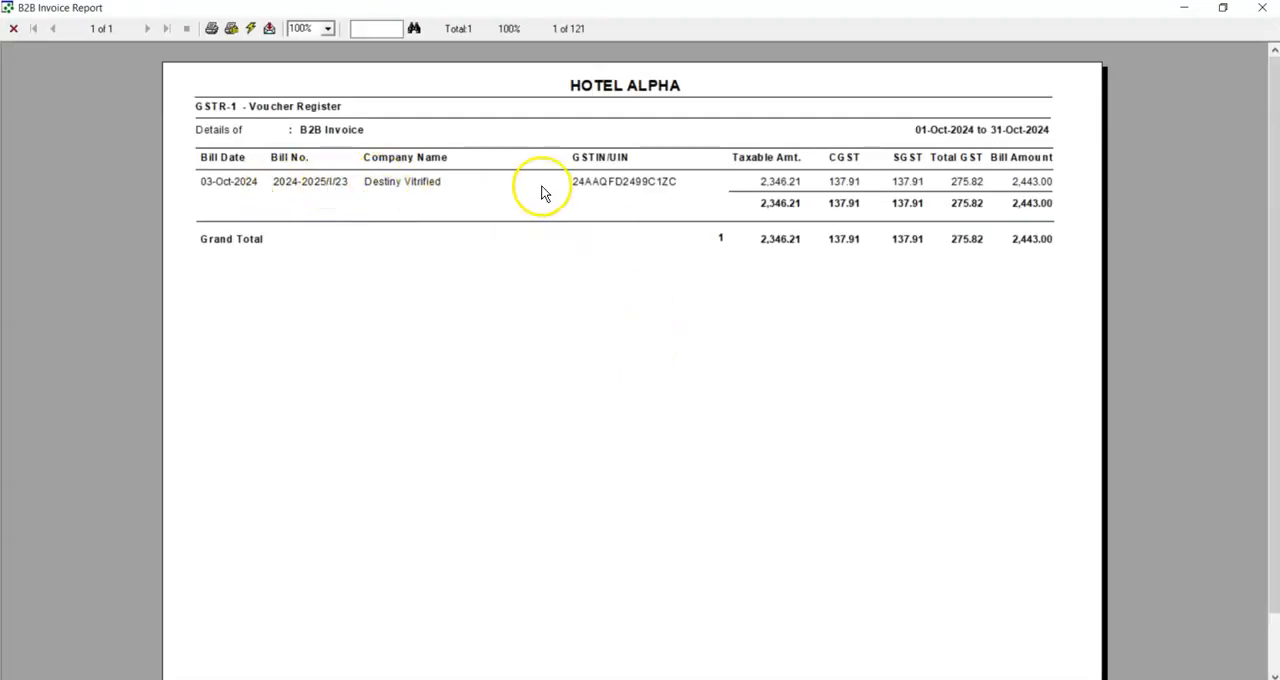
Close the B2B Invoice Report and preview the detailed B2C Invoice Report for 01-Oct-2024 to 31-Oct-2024.
left_click(1259, 11)
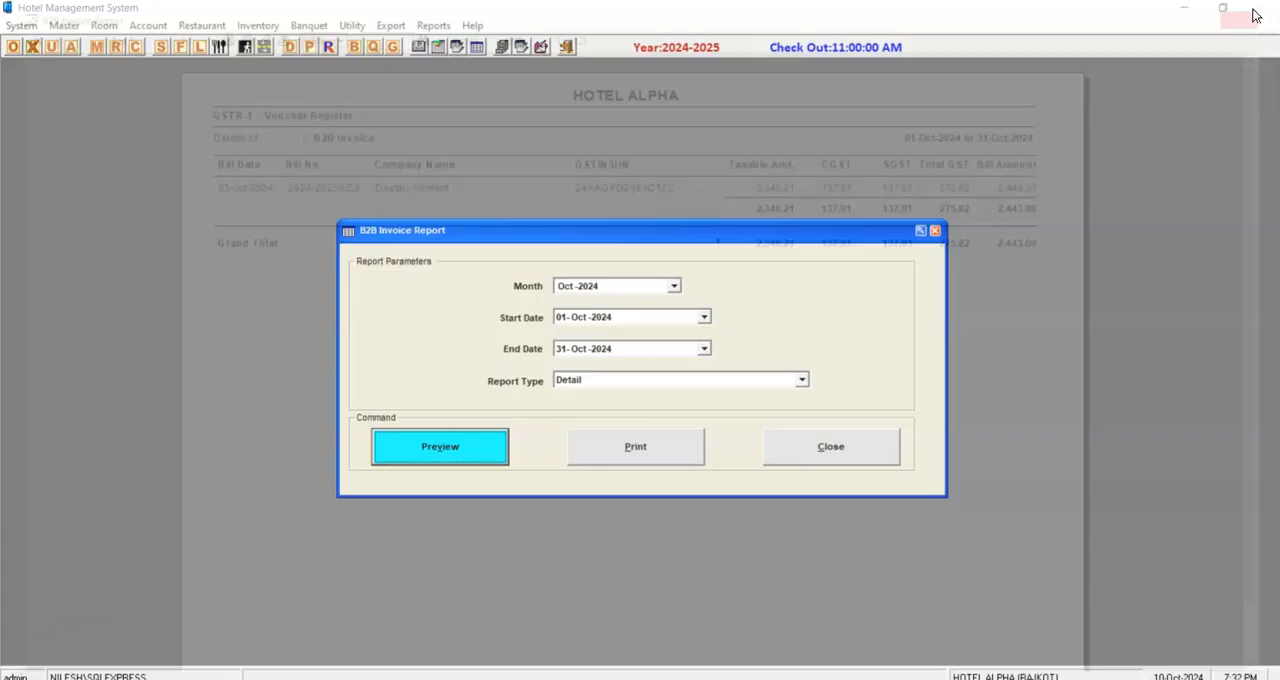
left_click(806, 447)
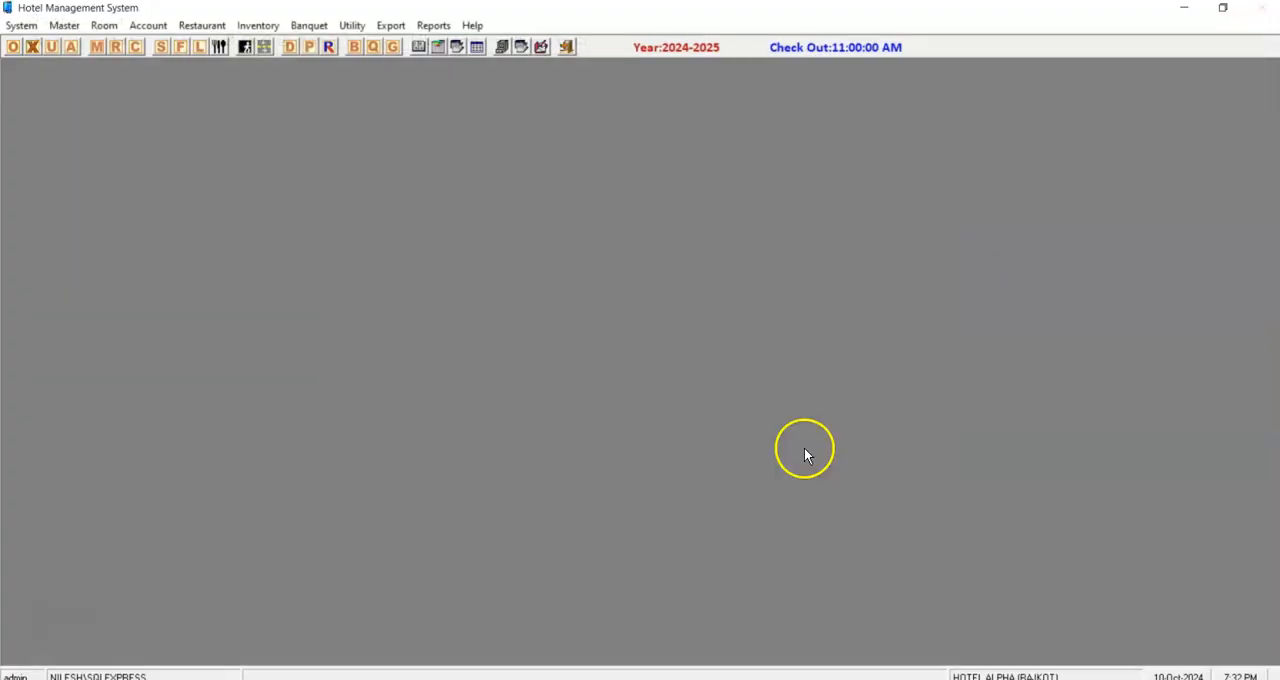
left_click(433, 25)
mouse_move(463, 106)
left_click(610, 136)
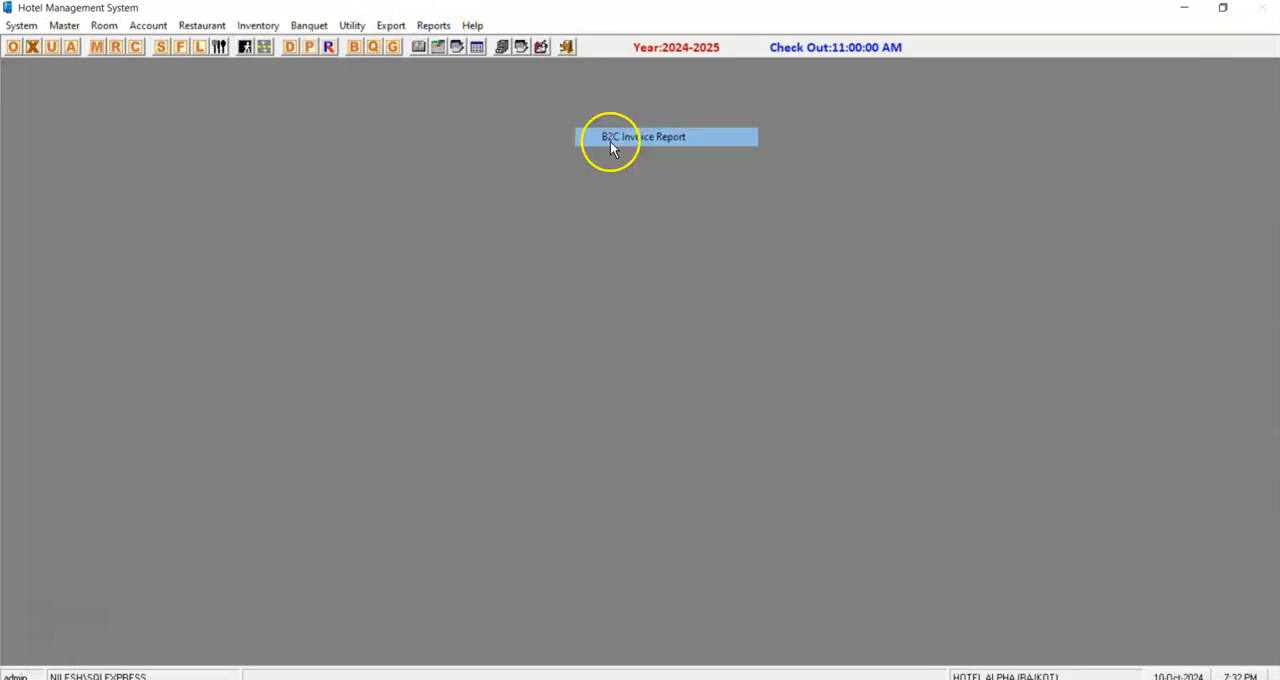
key("Return")
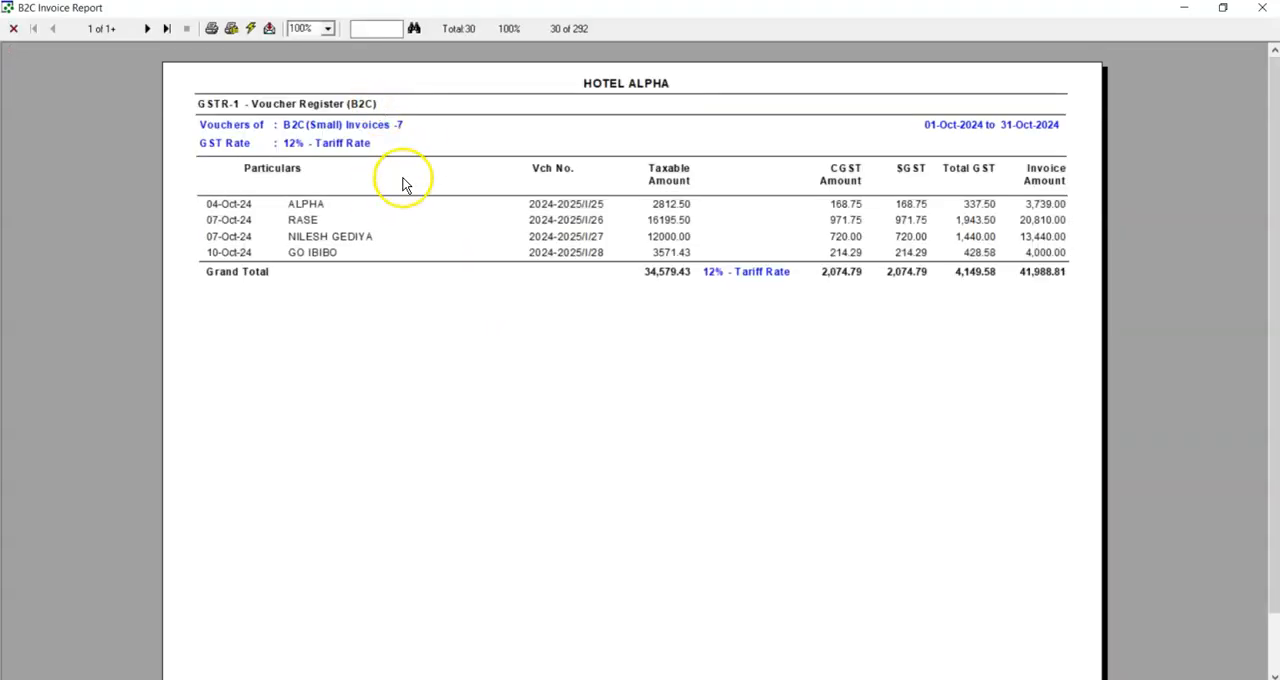
Page through the GST rate sections of the B2C Invoice Report, then close the preview and its parameters form.
left_click(147, 29)
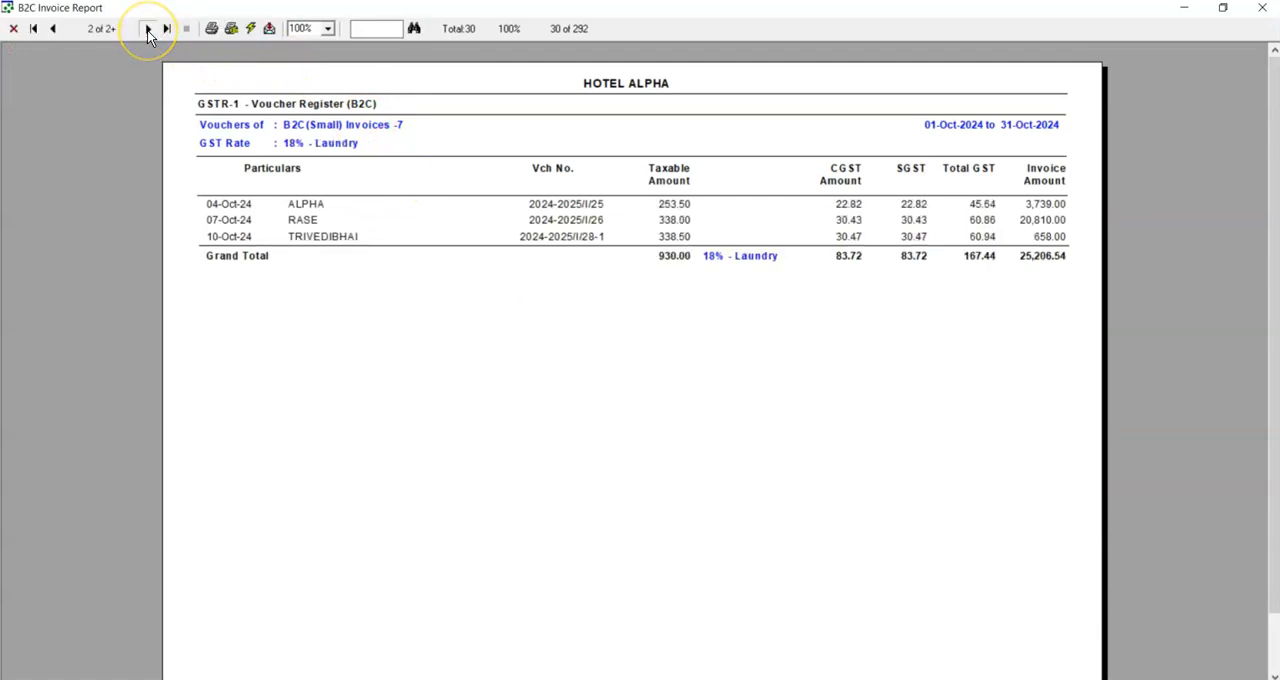
left_click(147, 29)
left_click(1261, 10)
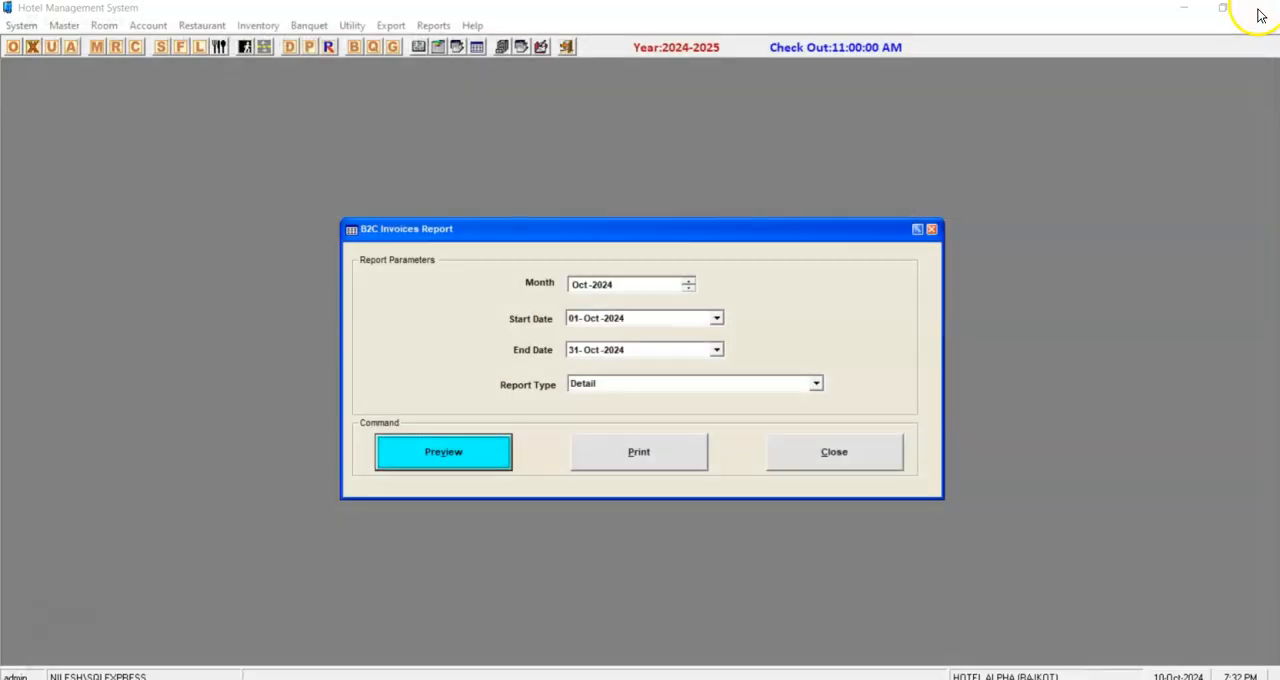
left_click(898, 451)
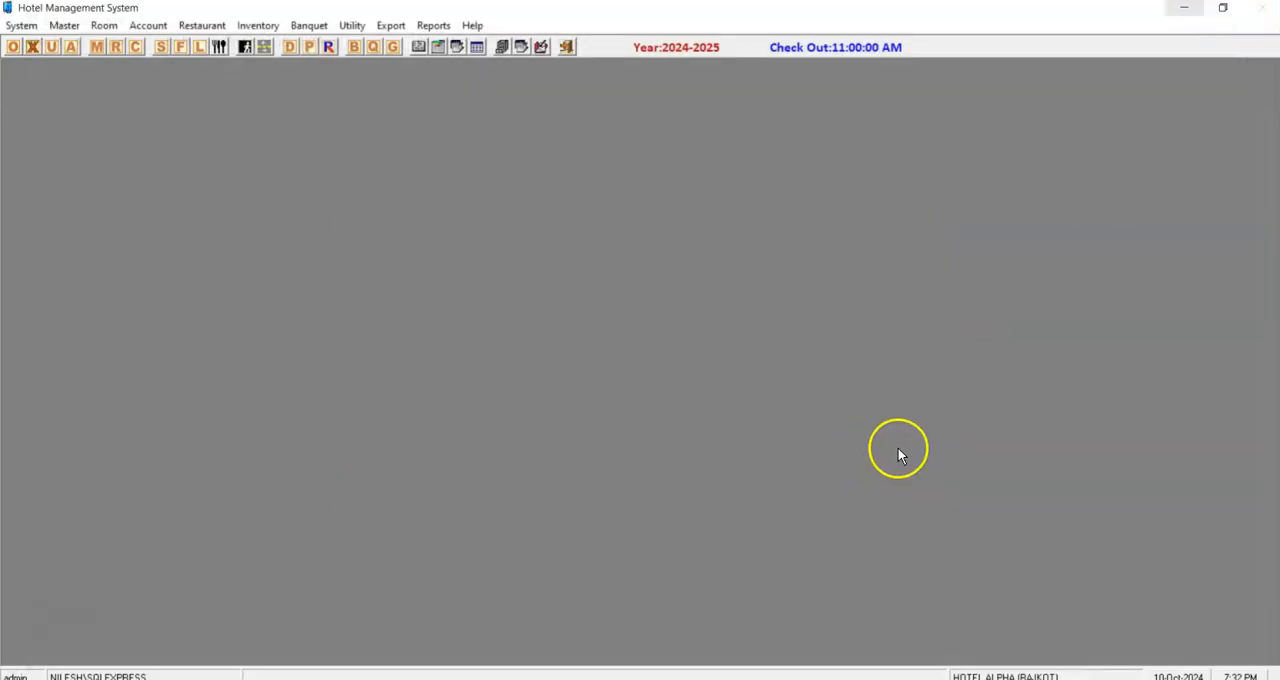
Switch to the desktop, launch TallyPrime 4.1 and minimize it at its company selection.
left_click(1190, 11)
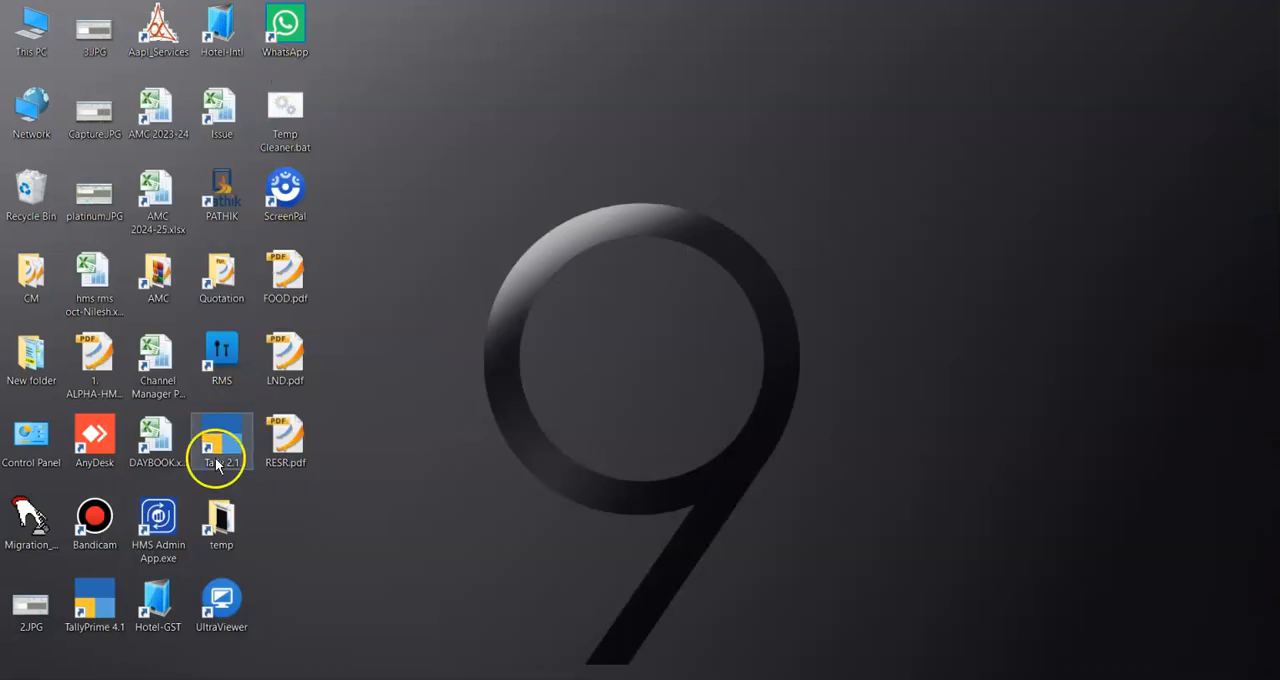
double_click(95, 590)
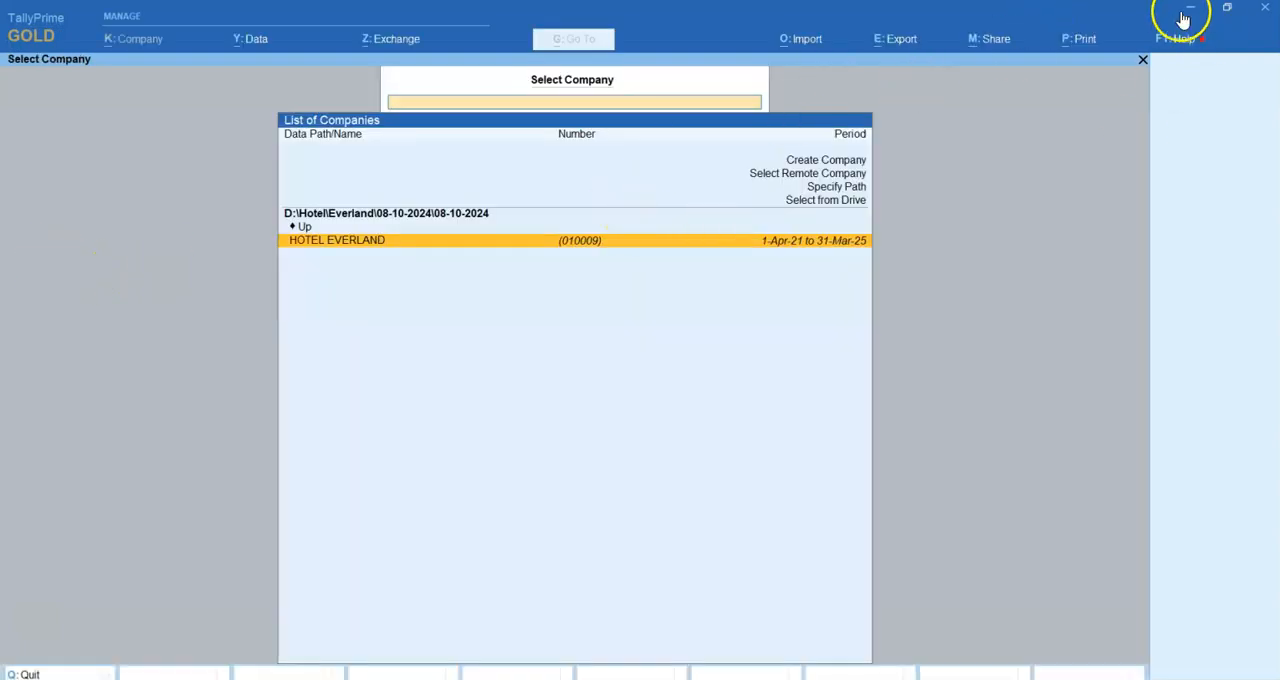
left_click(1191, 12)
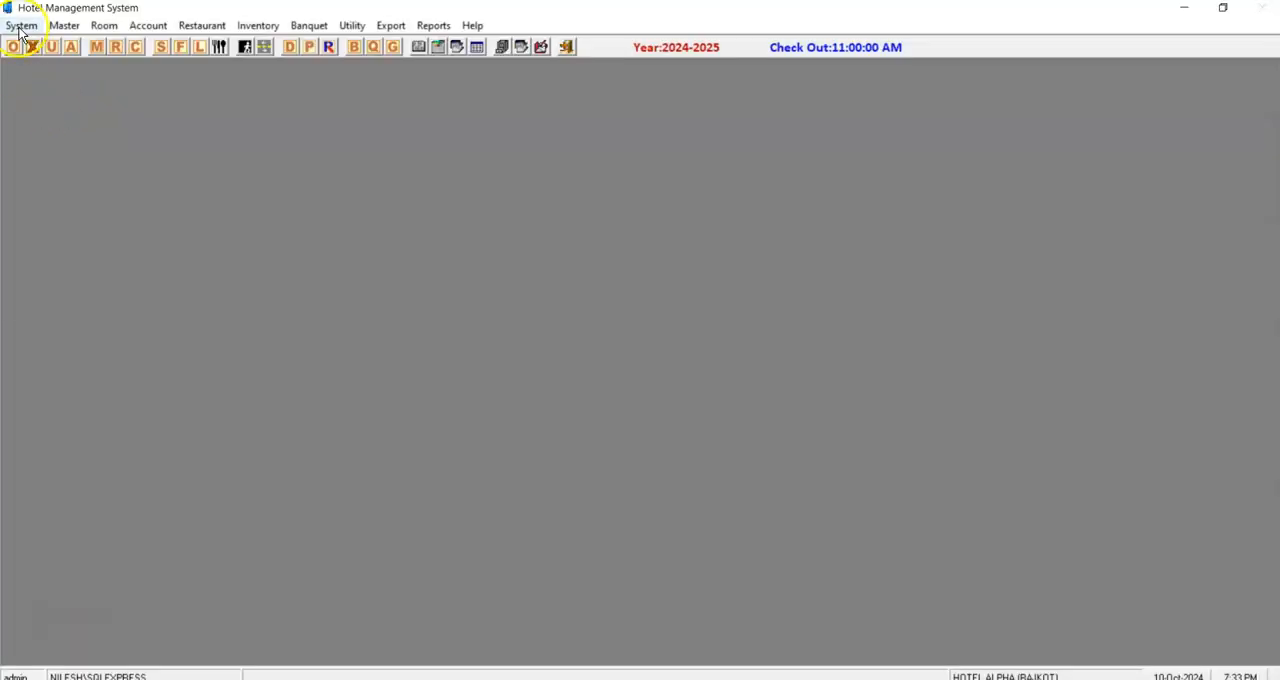
Open the Hotel Details form in the Hotel Management System and close it.
left_click(21, 25)
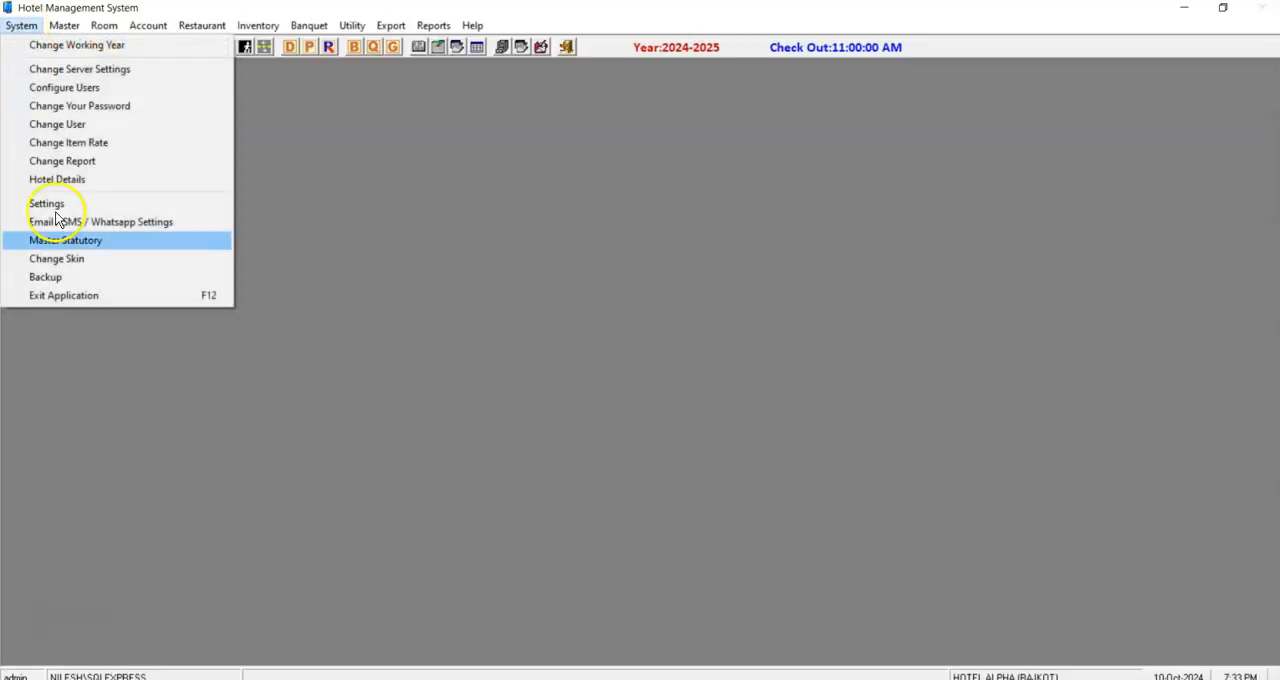
left_click(68, 184)
left_click(510, 604)
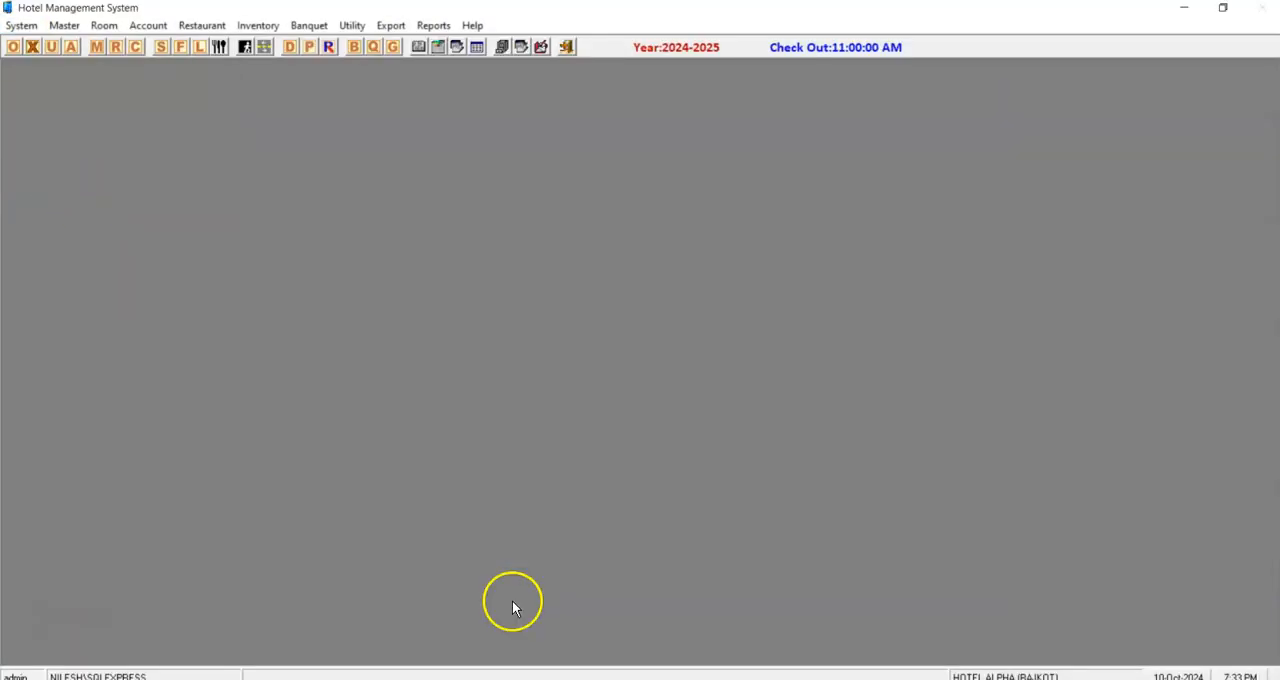
Open the file location of the Hotel-GST shortcut, enter its TallyData subfolder and copy the folder path.
left_click(1183, 8)
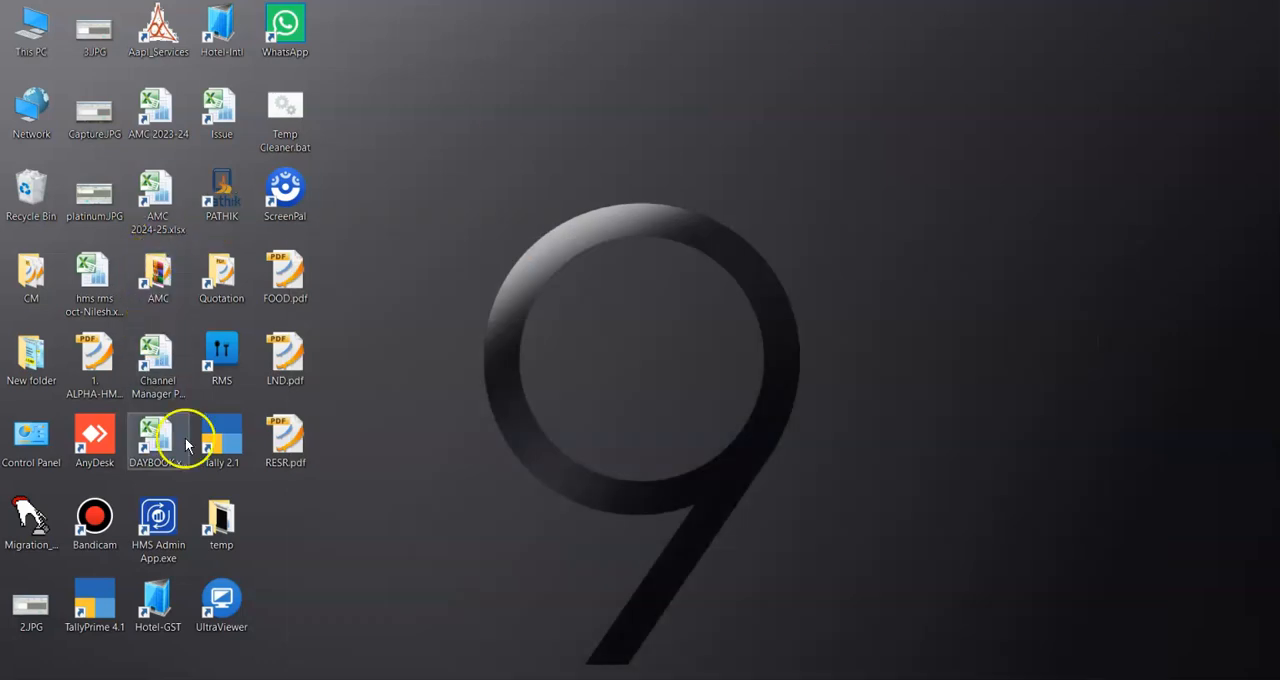
right_click(152, 604)
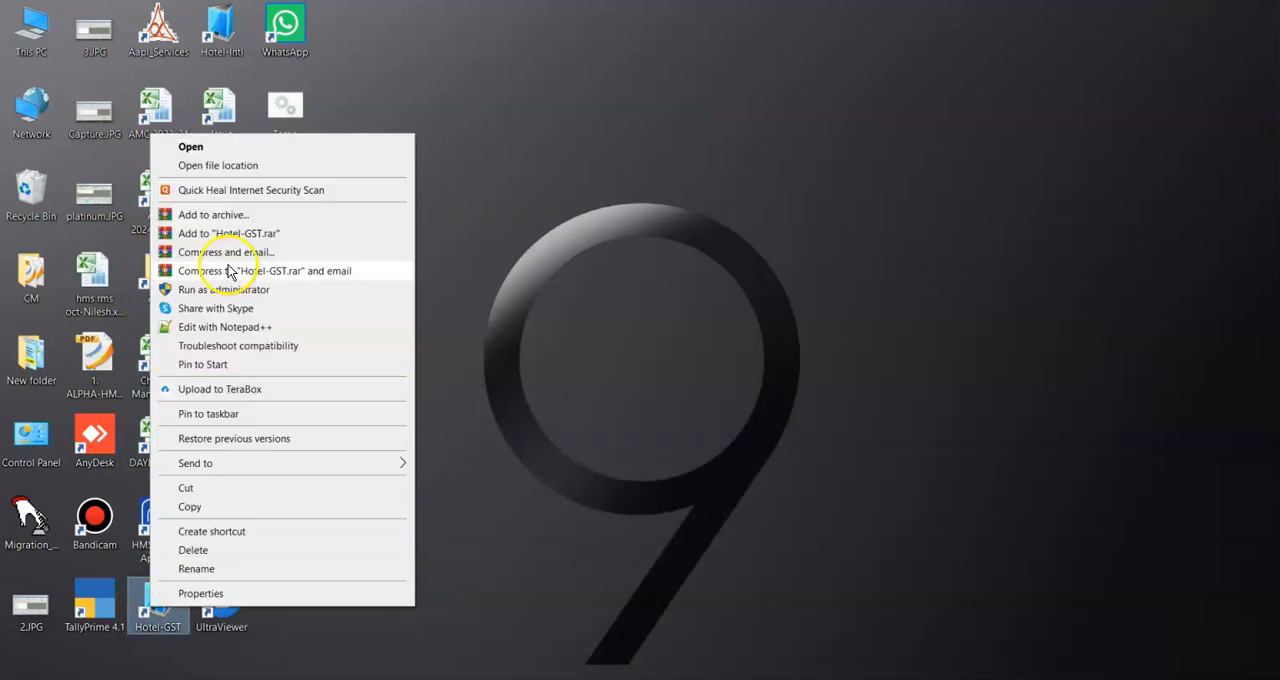
left_click(243, 165)
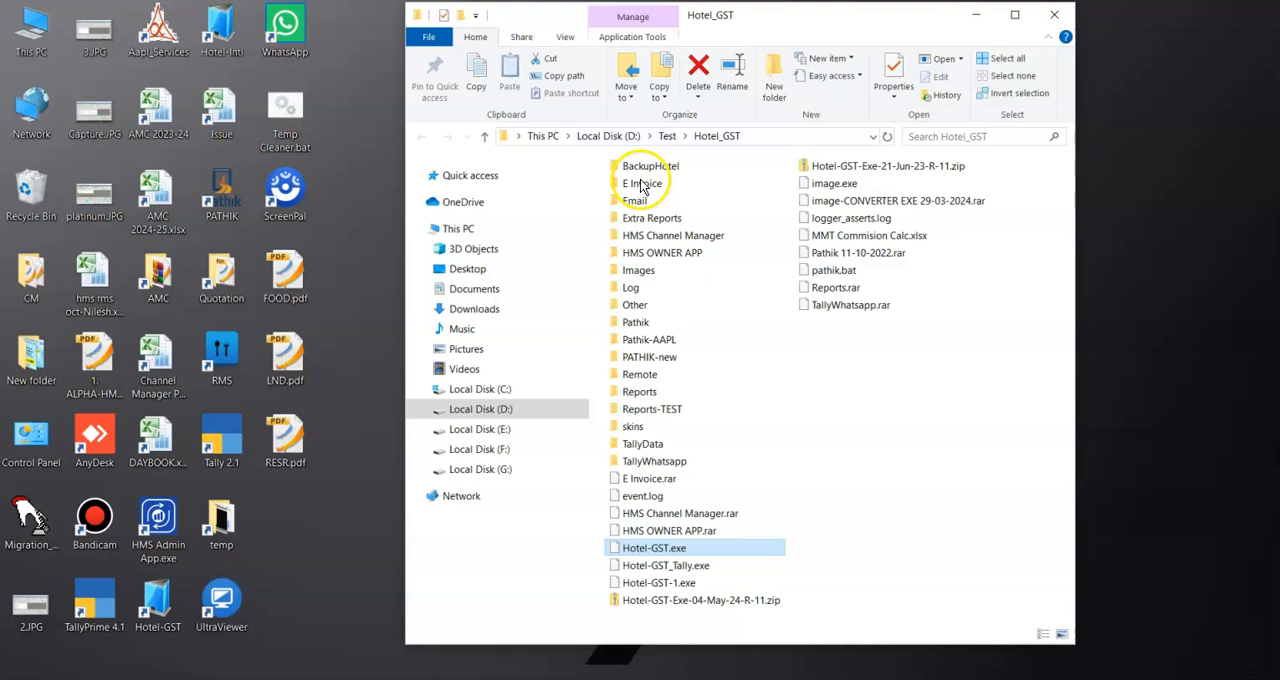
double_click(645, 443)
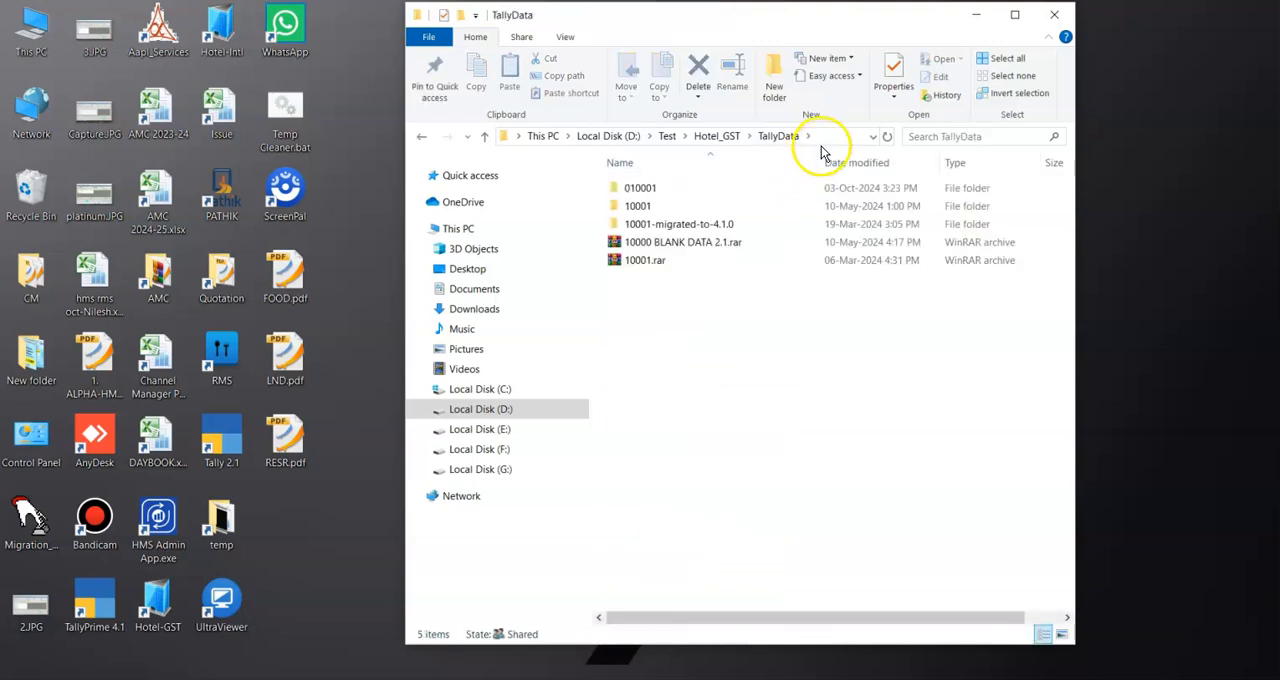
left_click(825, 138)
key("ctrl+c")
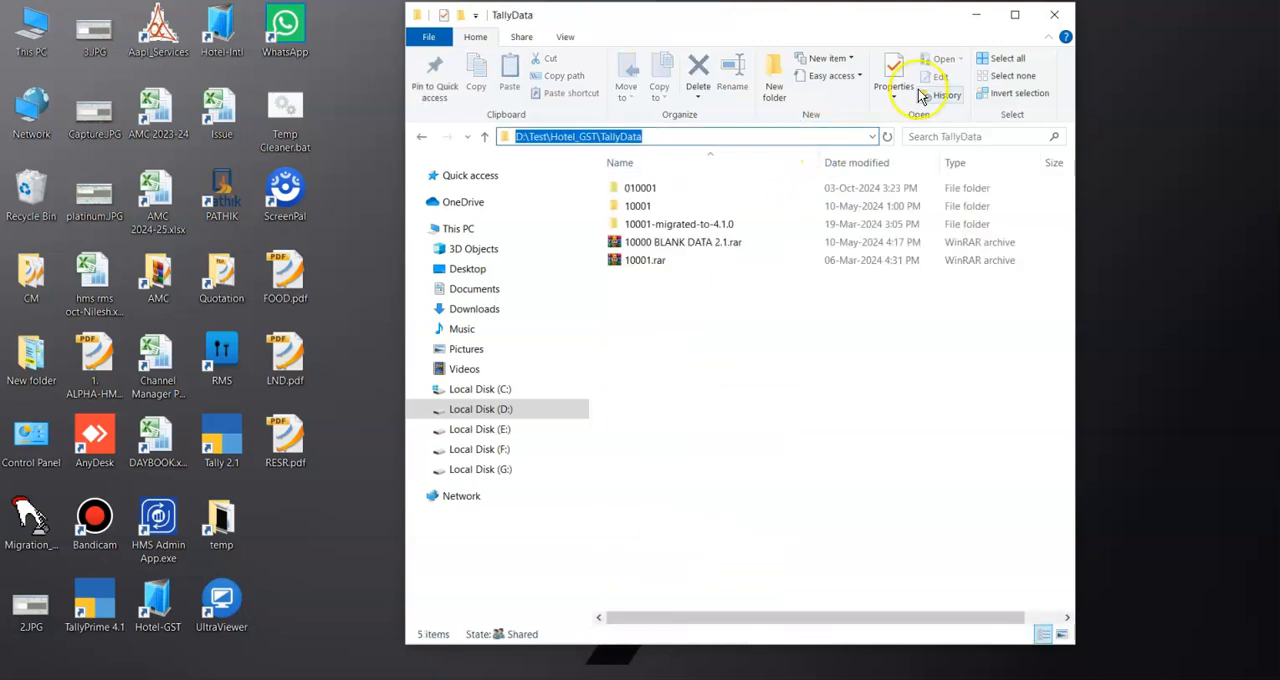
left_click(979, 11)
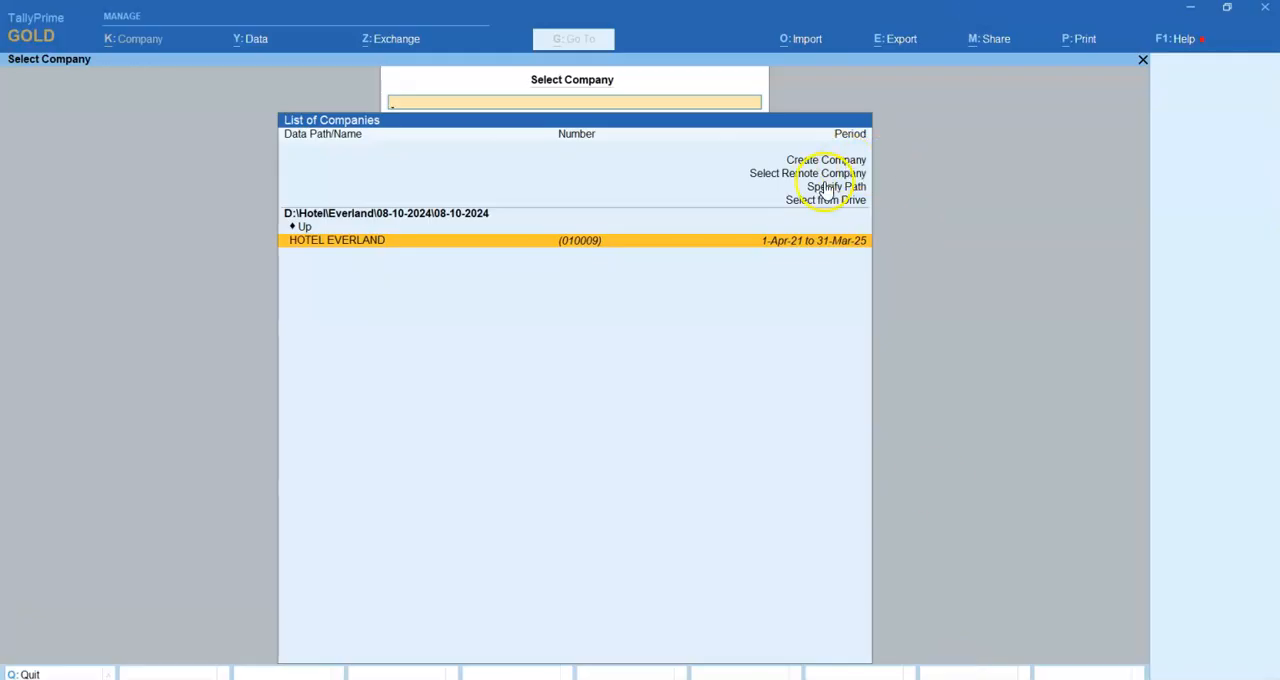
Switch to TallyPrime, specify the data path D:\Test\Hotel_GST\TallyData and load company HOTEL ALPHA (010001).
left_click(826, 187)
key("ctrl+v")
key("Return")
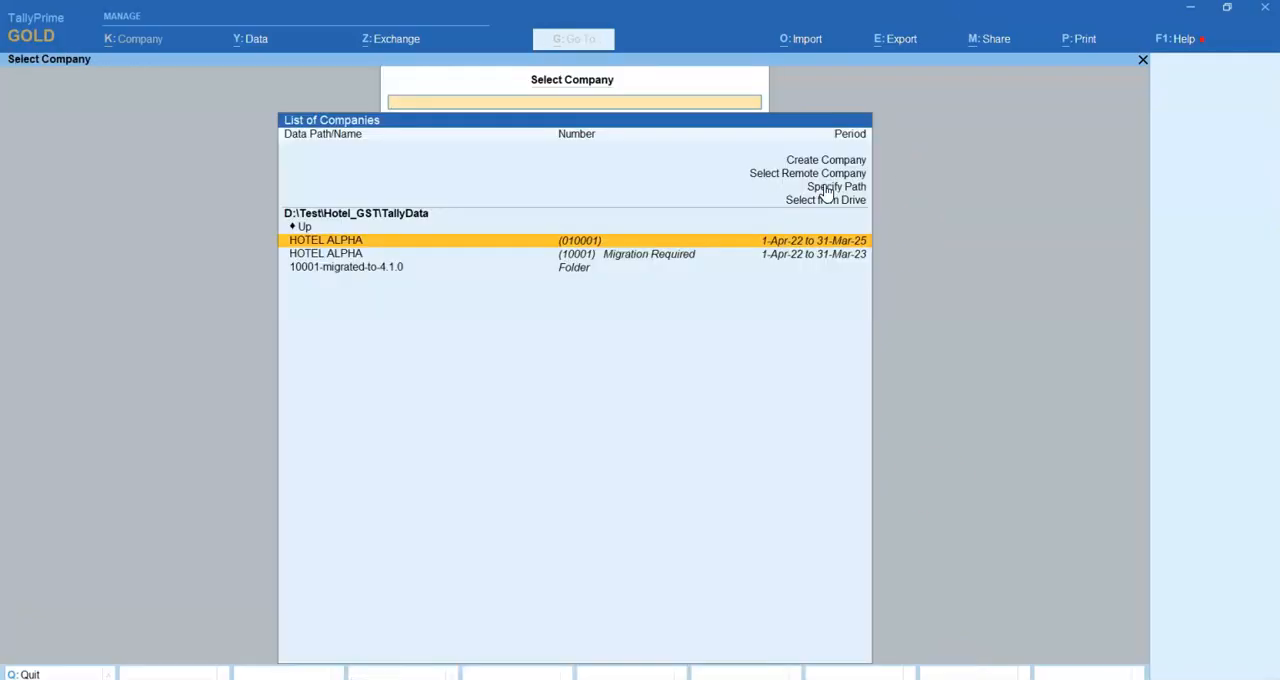
key("Return")
Through the Statistics report, open the October journal voucher for Destiny Vitrified dated 3-Oct-24.
key("d")
key("s")
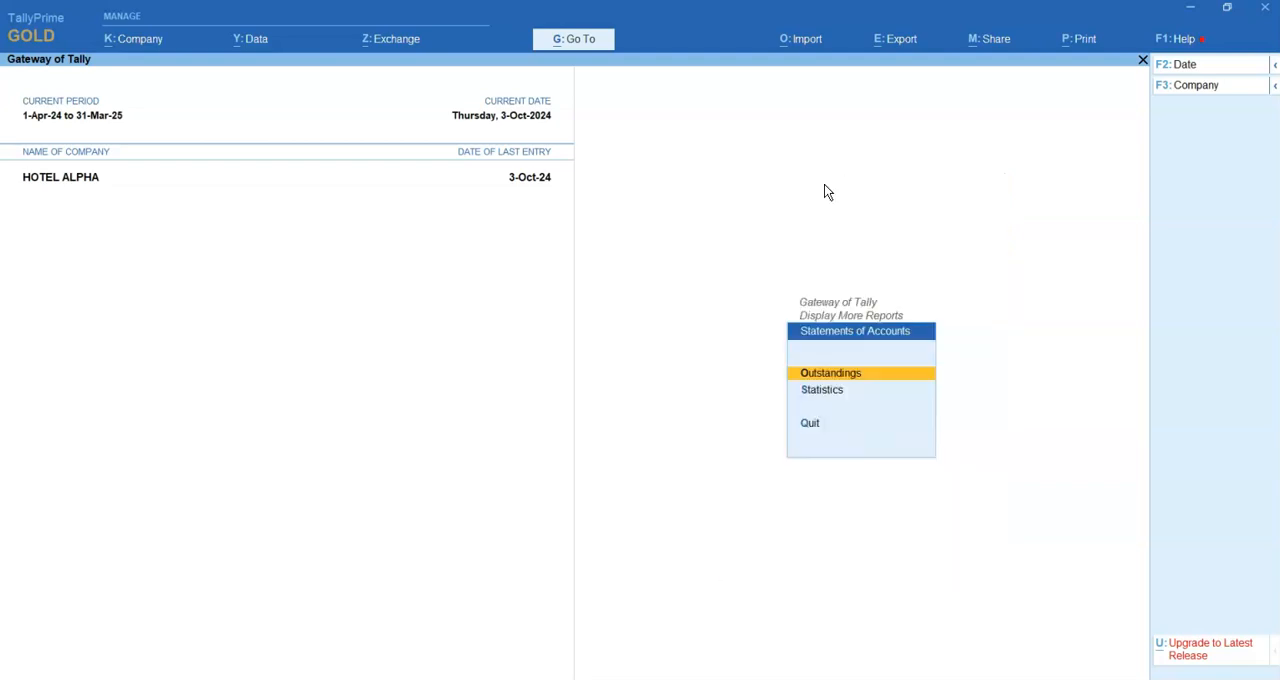
key("s")
key("Down")
key("Down")
key("Down")
key("Down")
key("Down")
key("Down")
key("Down")
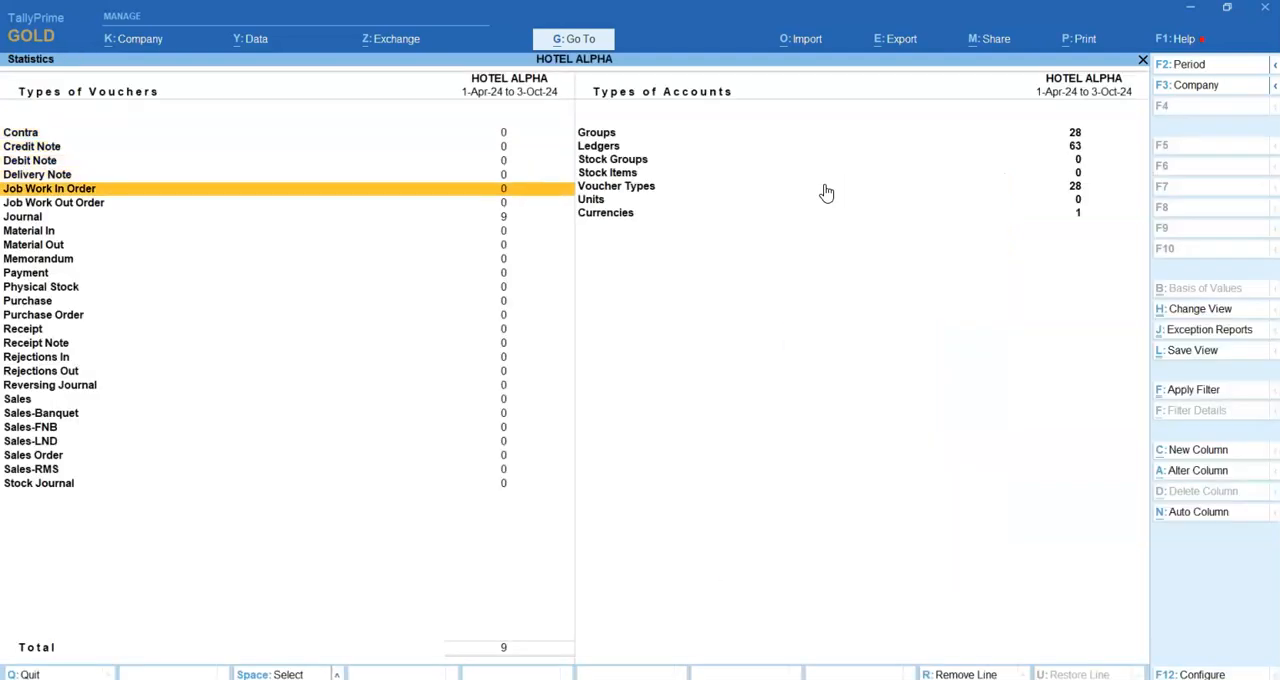
key("Up")
key("Return")
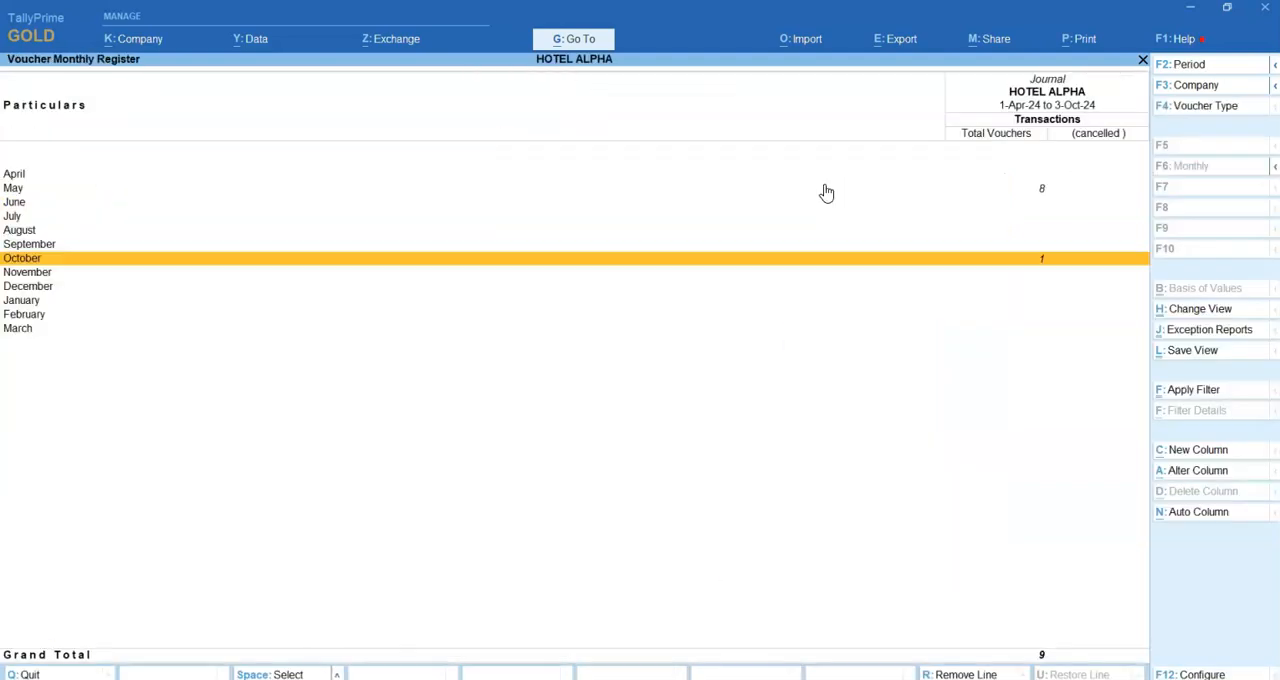
key("Return")
key("Return")
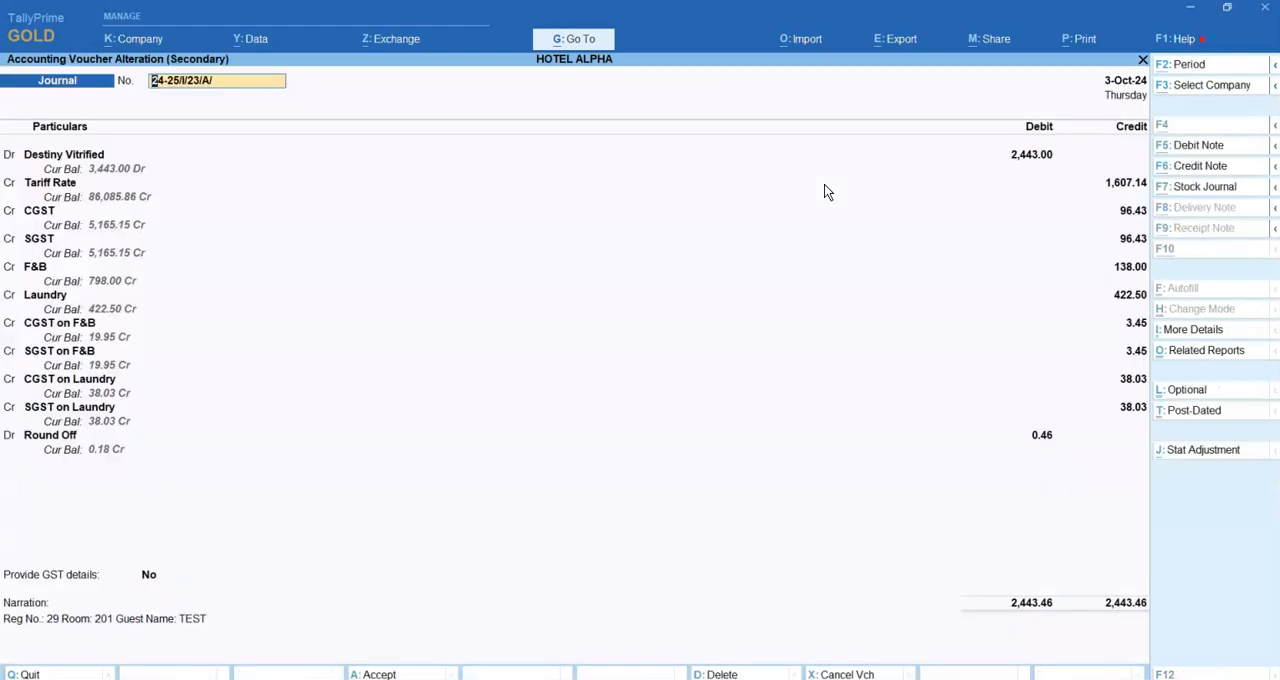
Delete the 3-Oct-24 Destiny Vitrified journal voucher and return to the Statistics report.
key("alt+d")
key("y")
key("Escape")
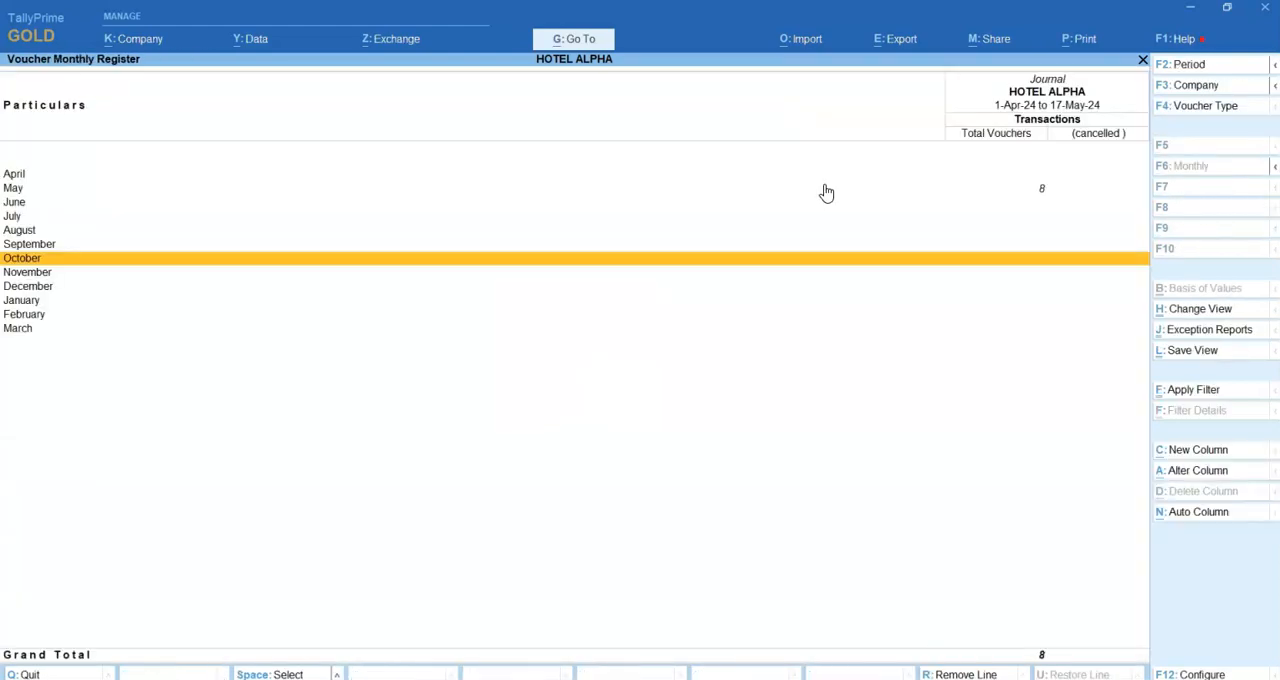
key("Up")
key("Down")
key("Escape")
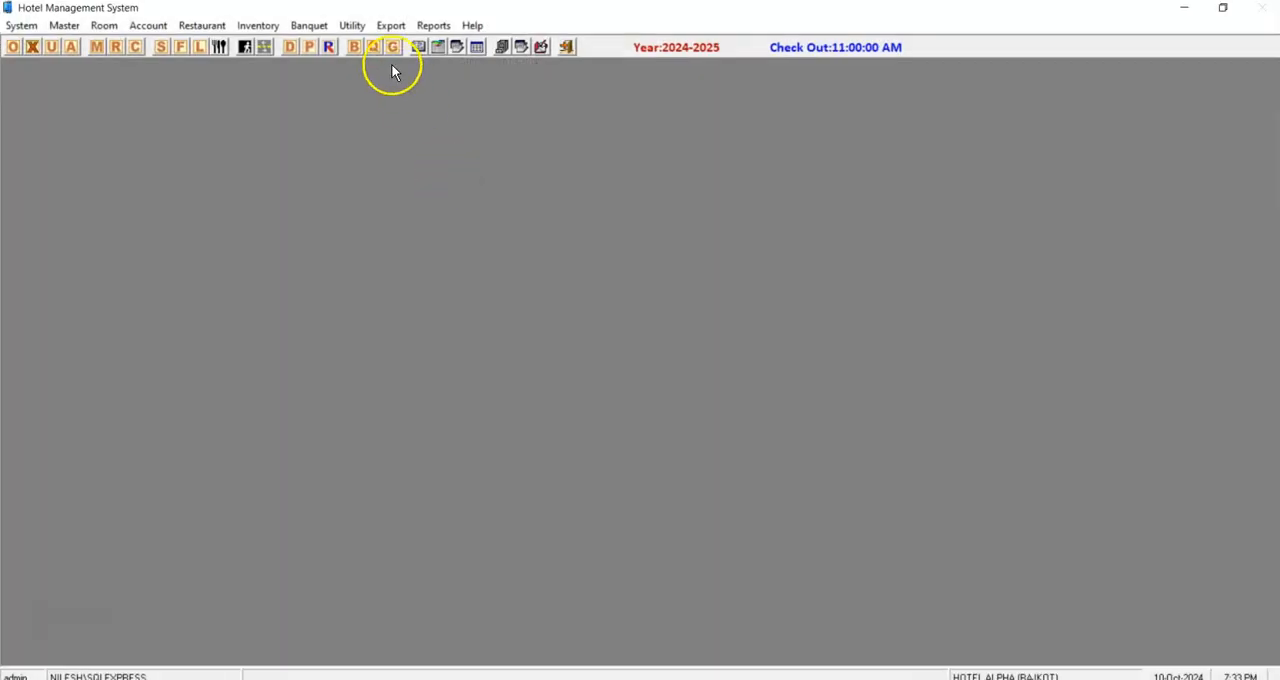
In the Hotel Management System's Journal / Room Sales Bill export, select all pending bills for 01-Oct-2024 to 10-Oct-2024 and export their ledgers.
left_click(390, 25)
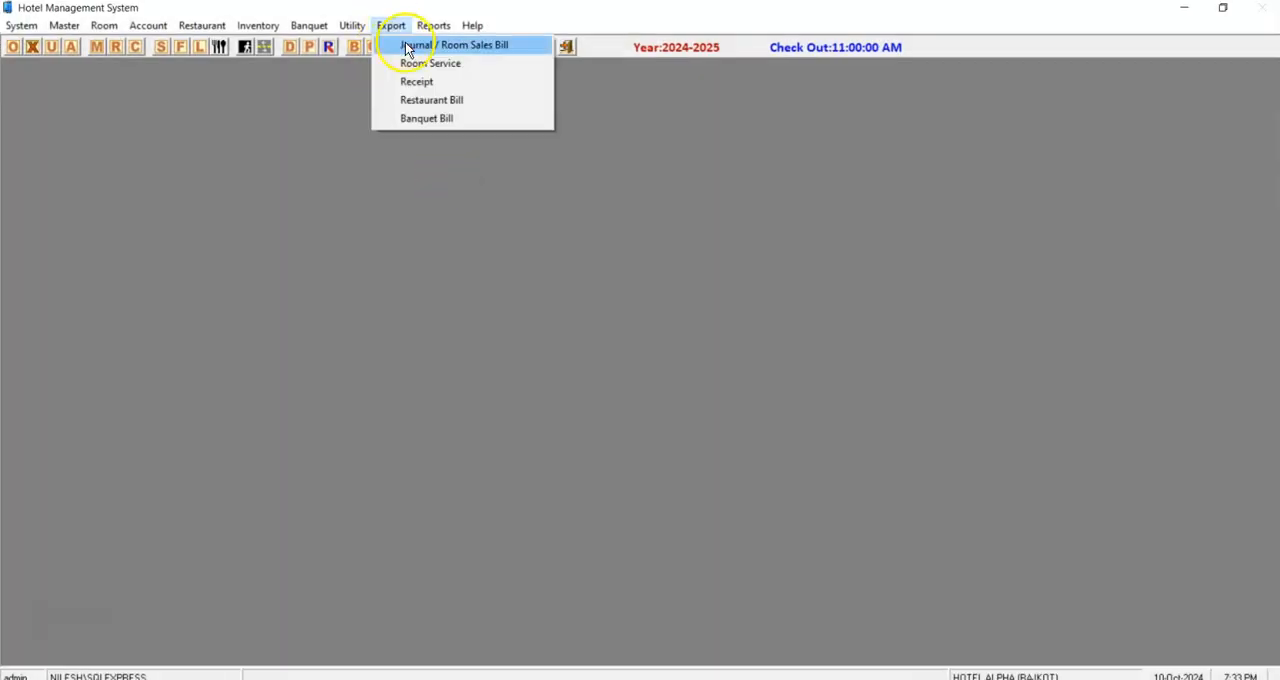
left_click(407, 46)
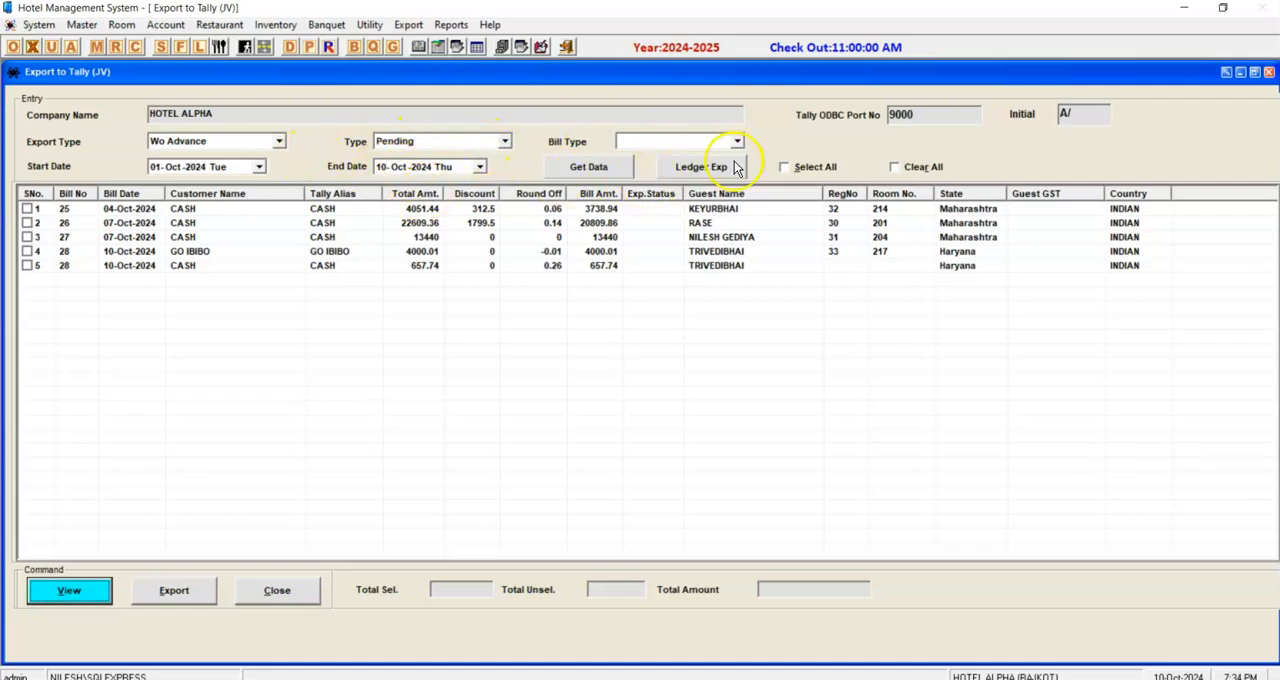
left_click(796, 170)
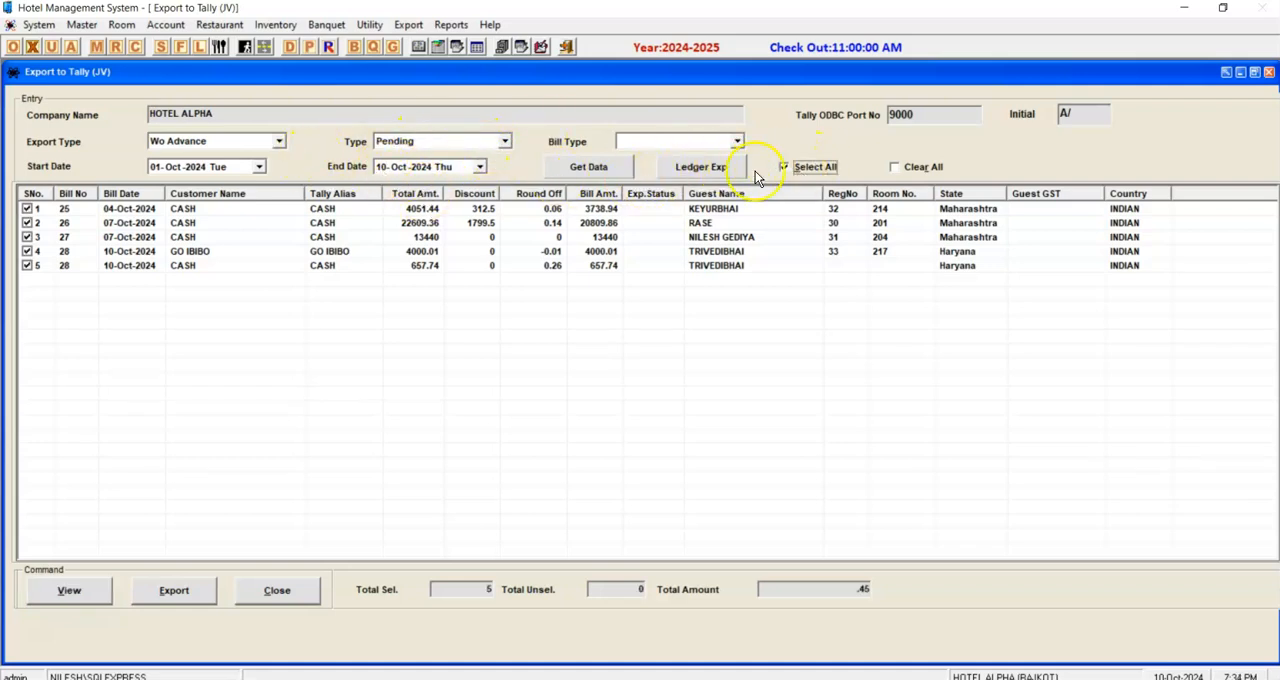
left_click(698, 176)
left_click(653, 404)
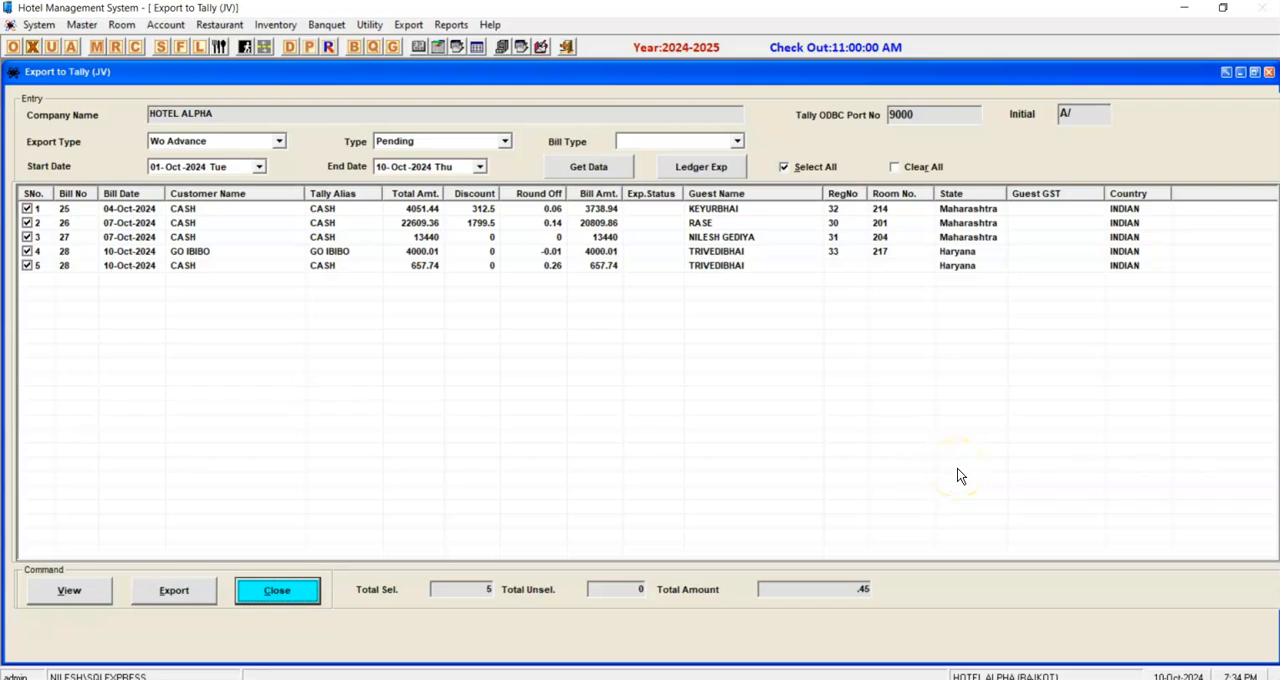
Export the selected room bills to Tally, dismiss the messages and reload the pending bills list.
left_click(200, 595)
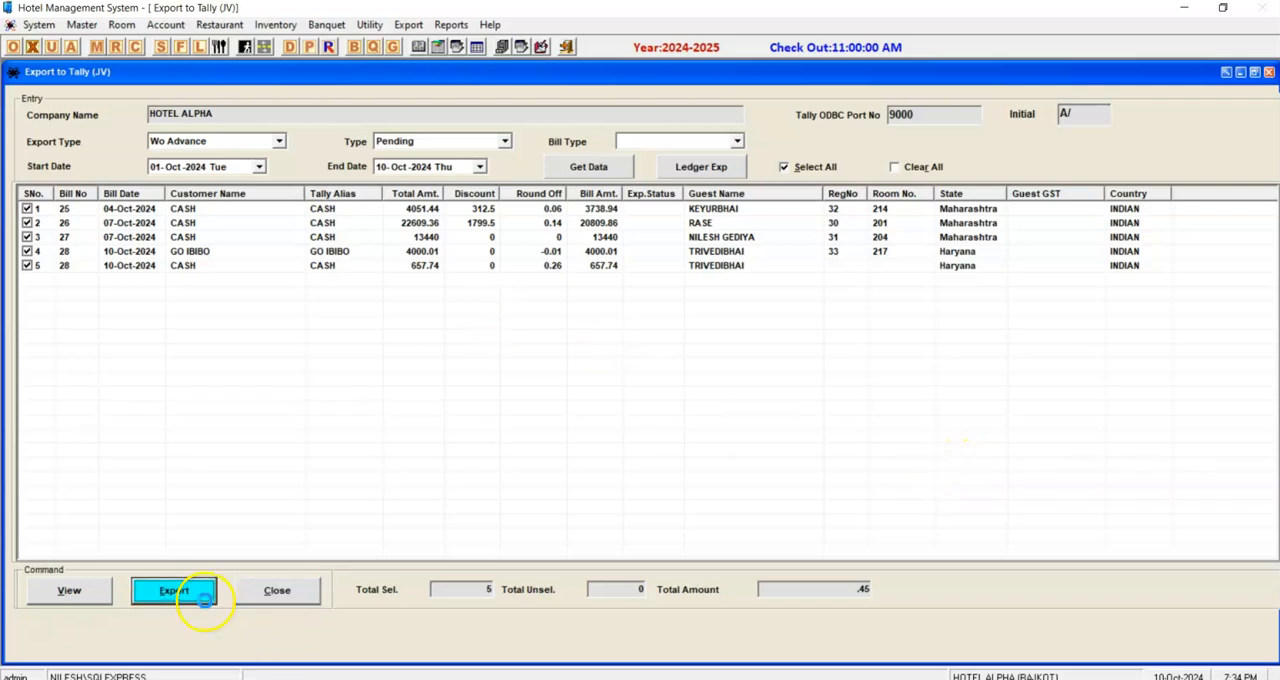
key("Return")
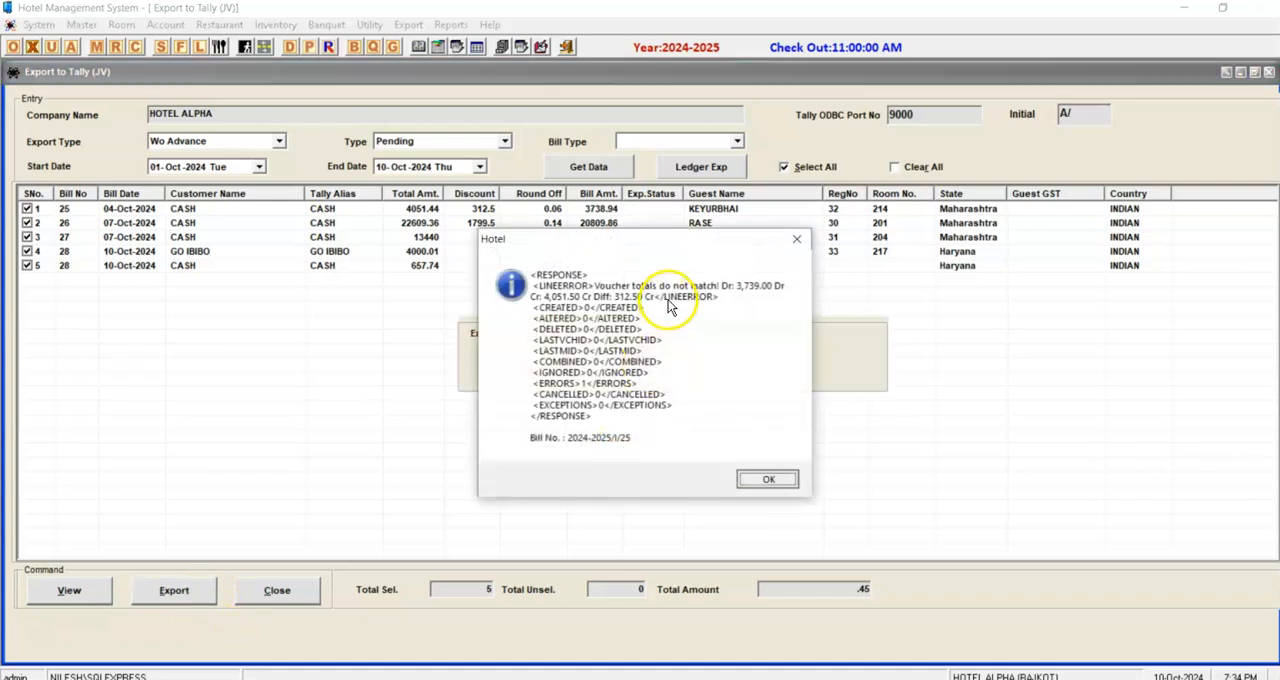
key("Return")
key("Return")
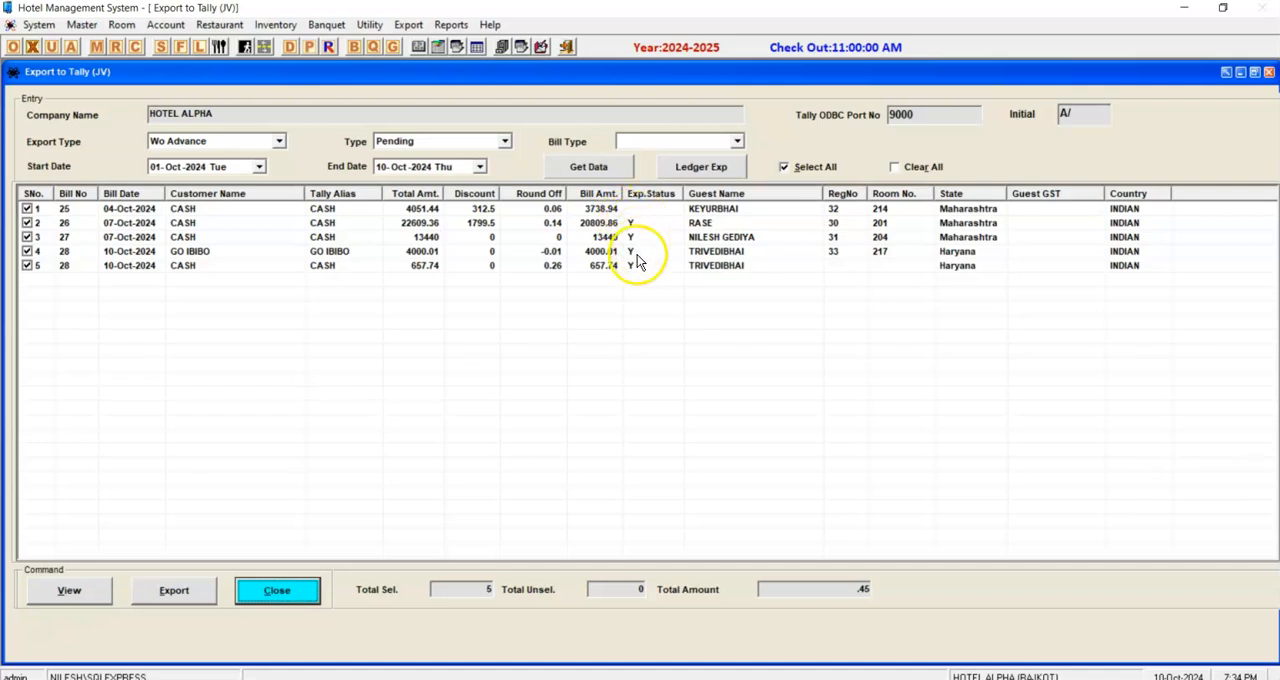
left_click(599, 170)
left_click(490, 211)
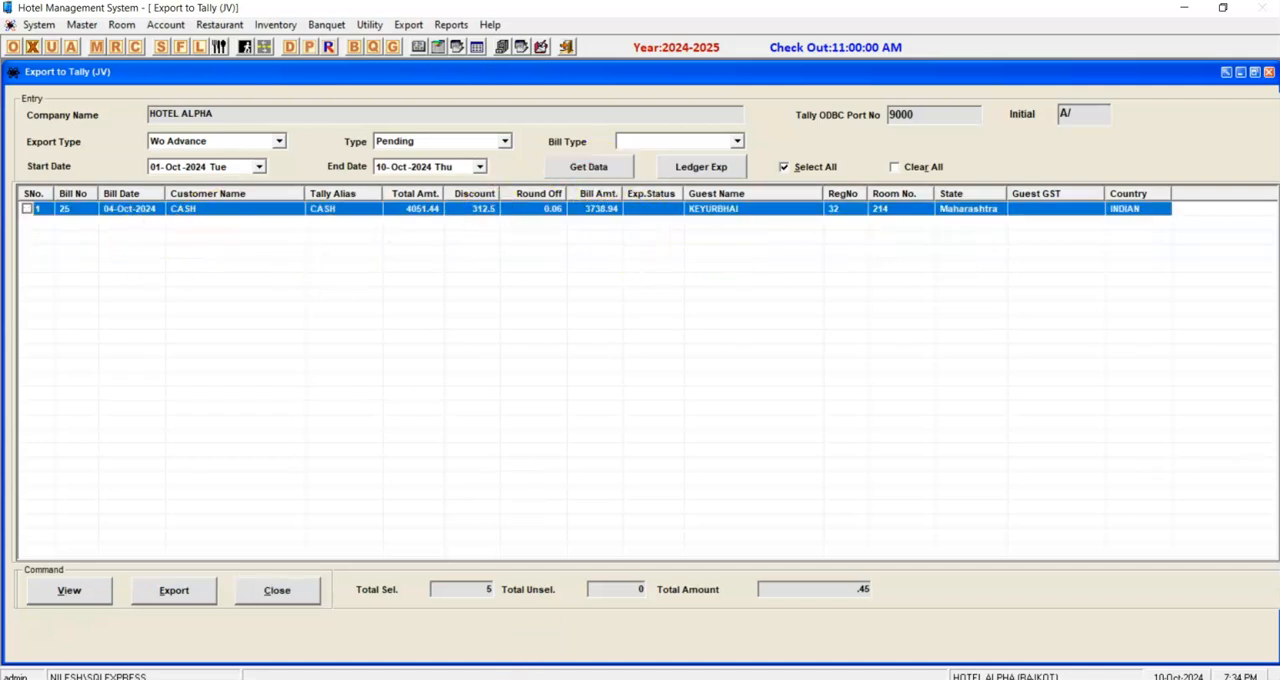
Switch to TallyPrime, reopen the Statistics report and check the October list of journal vouchers.
key("alt+Tab")
key("Escape")
key("Return")
key("Down")
key("Down")
key("Down")
key("Down")
key("Down")
key("Down")
key("Return")
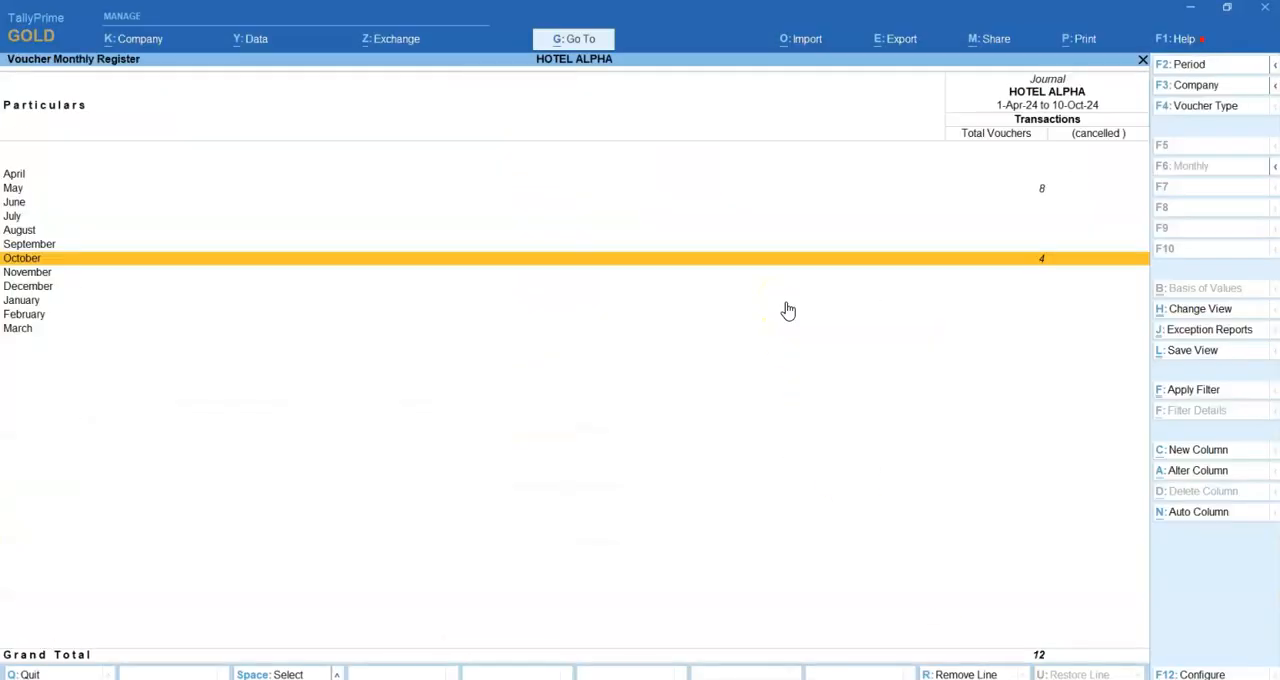
key("Return")
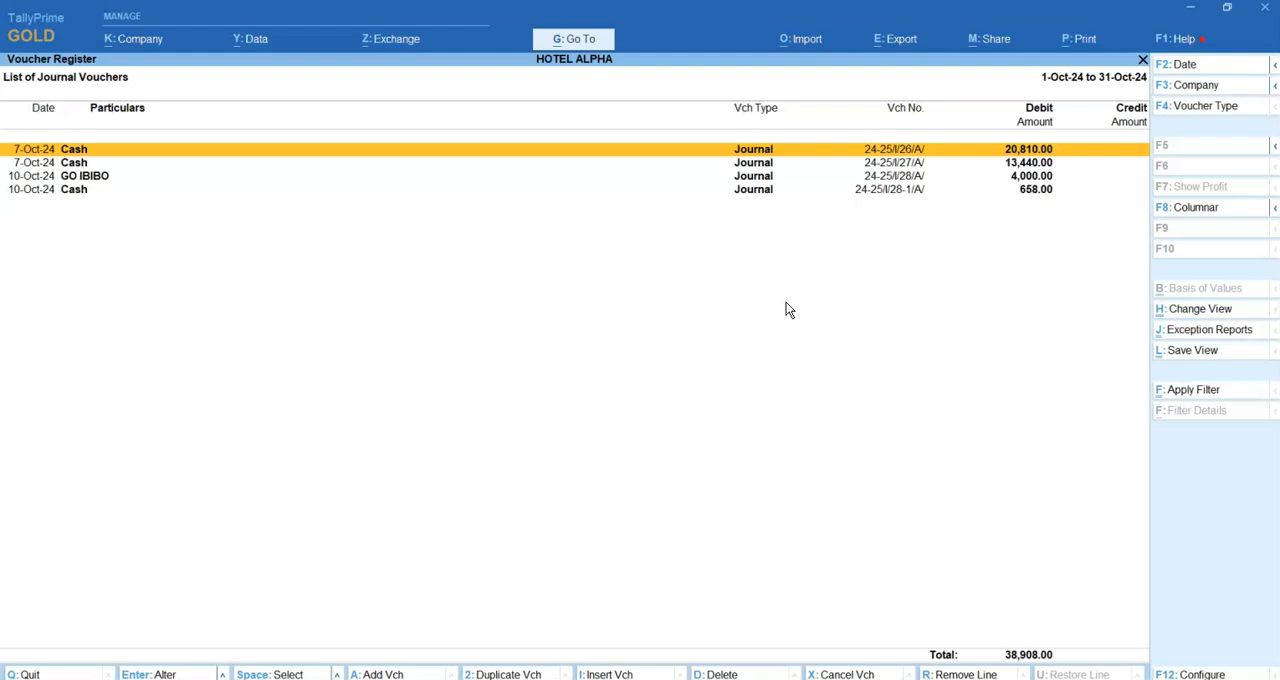
Open the 20,810.00 Cash journal voucher dated 7-Oct-24, review its ledger entries and return to the voucher list.
key("Return")
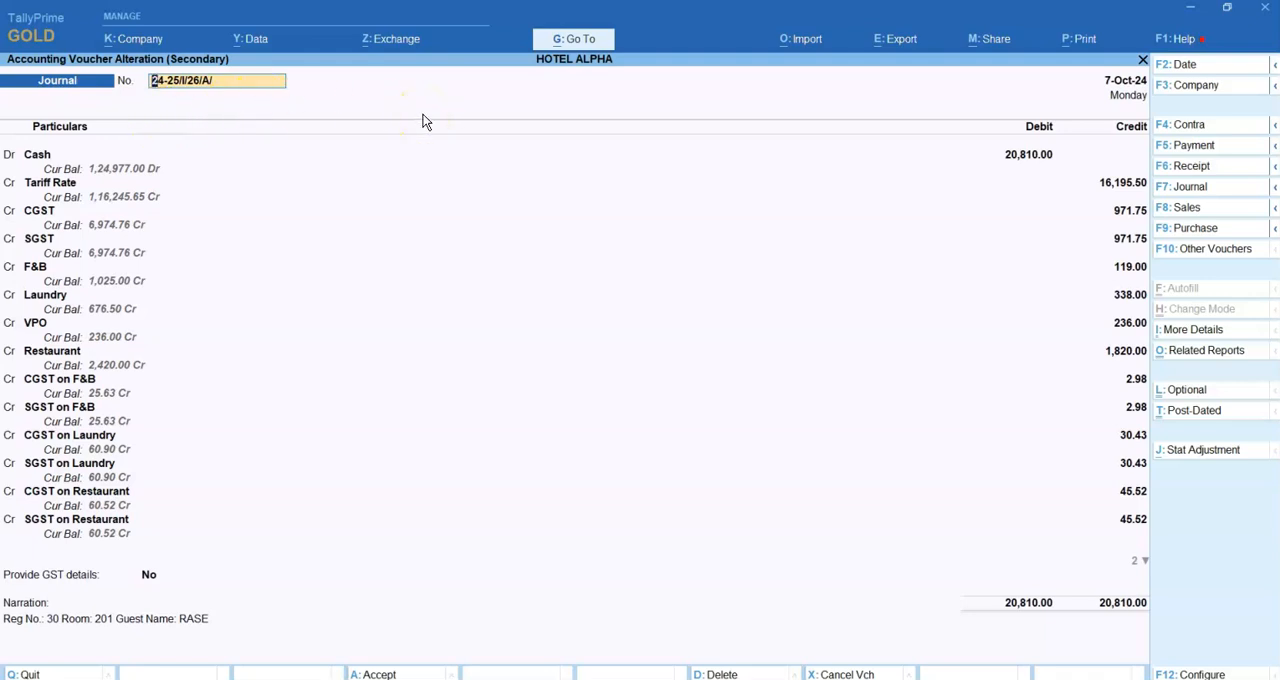
key("Escape")
key("y")
Open the 13,440.00 Cash journal voucher dated 7-Oct-24, check its GST details and quit without saving.
key("Down")
key("Return")
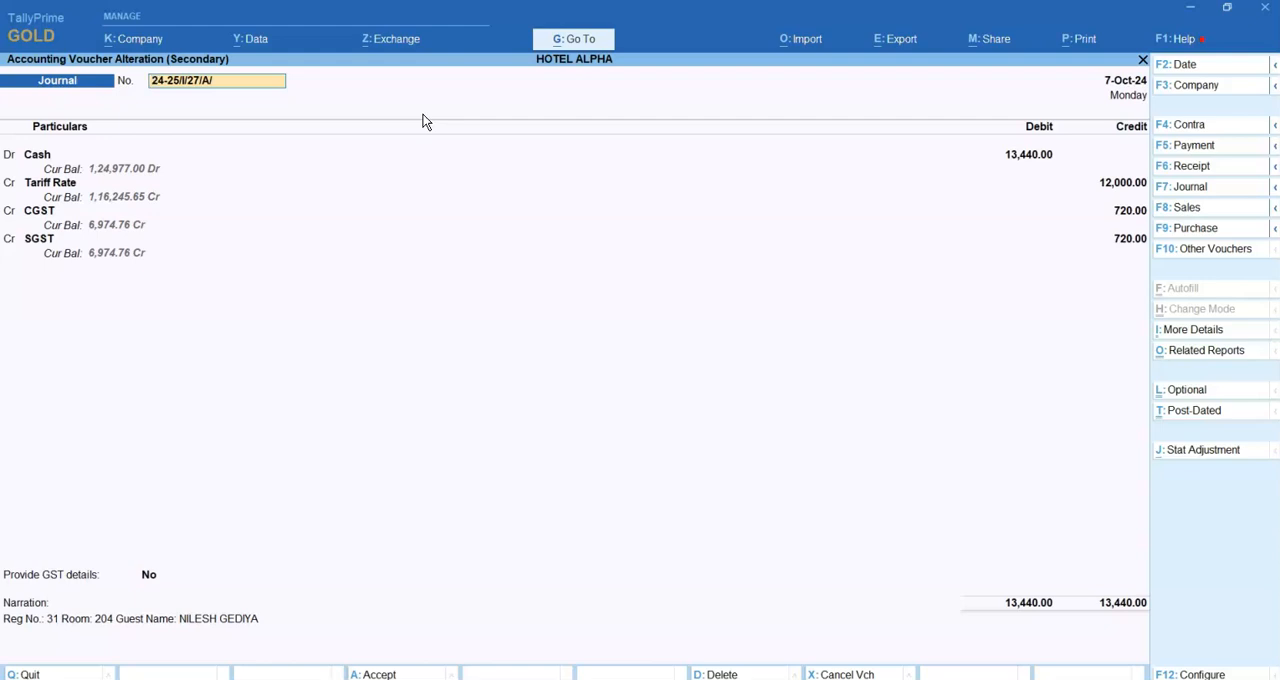
left_click(150, 576)
key("Down")
key("Return")
key("Escape")
key("Escape")
key("Escape")
key("Escape")
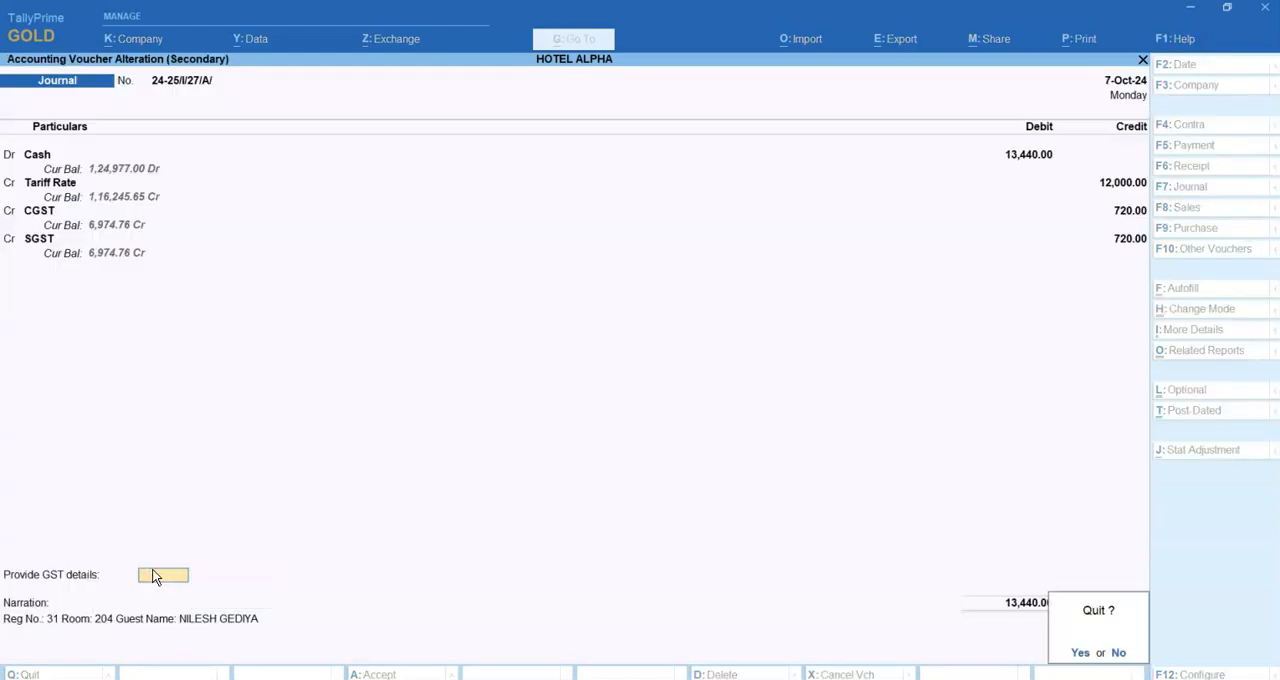
key("y")
Check the GST party details of the 10-Oct-24 GO IBIBO voucher, and briefly view the Cash voucher of the same date.
key("Down")
key("Return")
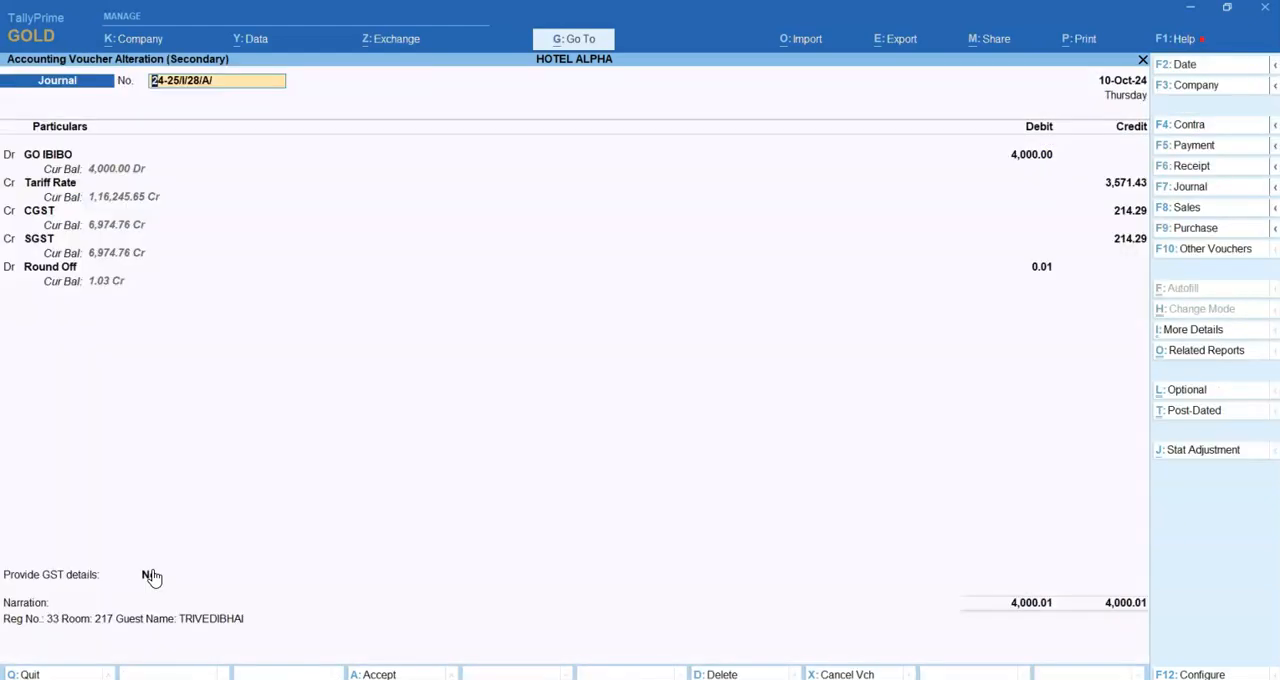
left_click(152, 576)
key("Down")
key("Return")
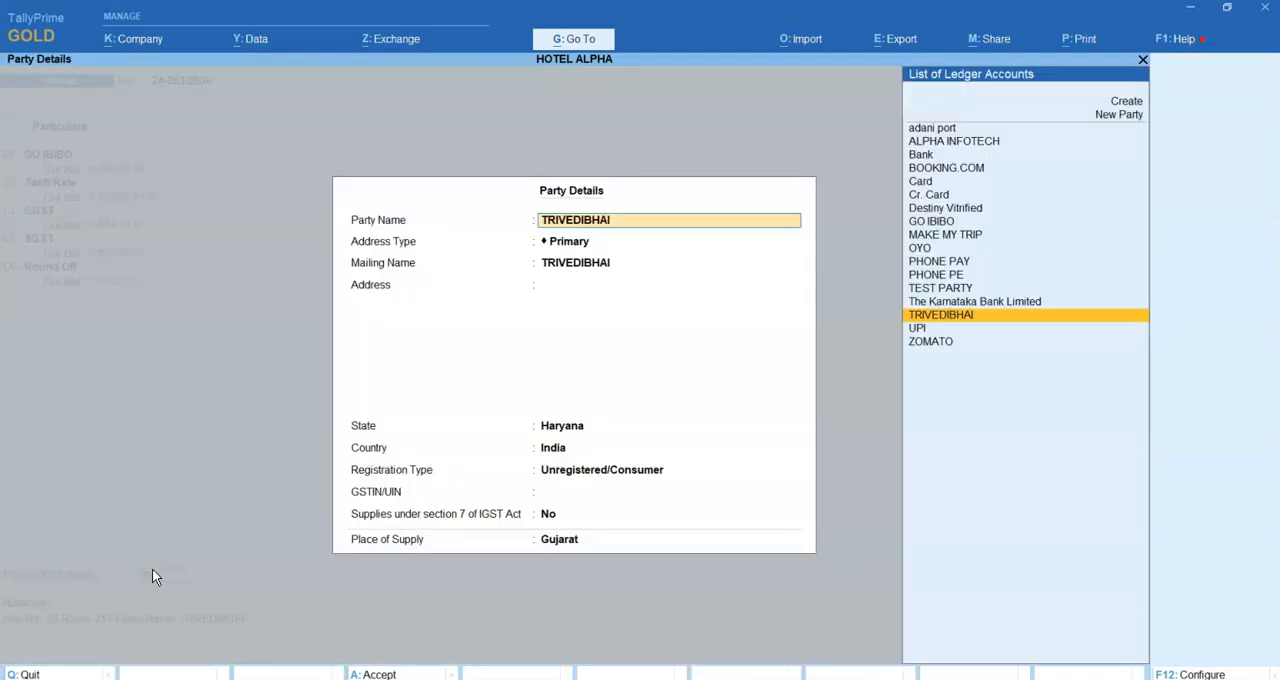
key("Escape")
key("Escape")
key("Escape")
key("y")
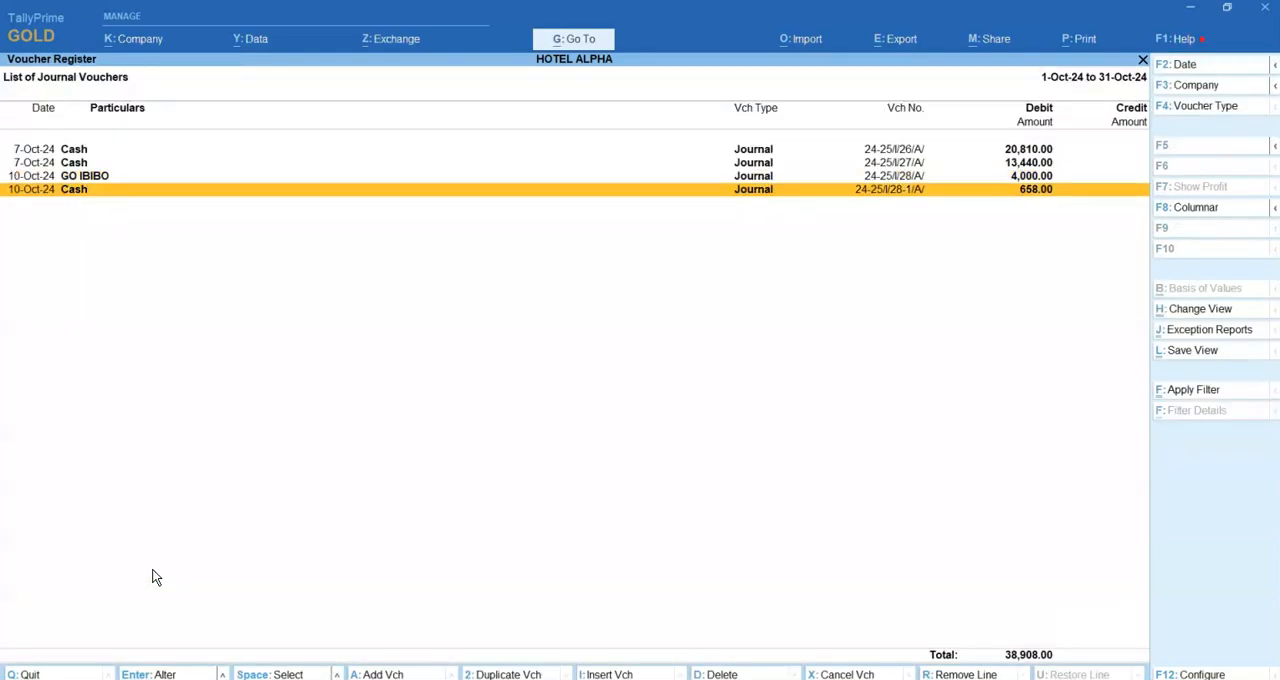
key("Return")
key("Escape")
Open the GSTR-1 report and set its period from 1-10-2024 to 31-10-2024.
left_click(589, 38)
type("GSTR")
key("Down")
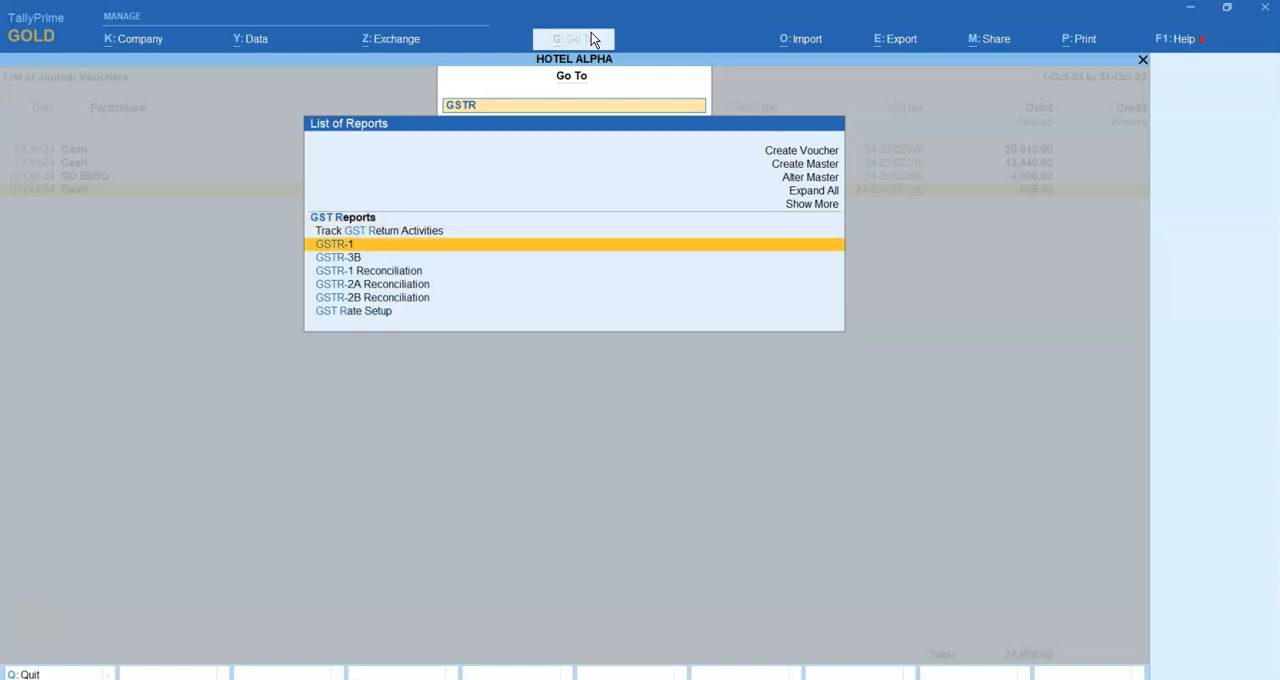
key("Return")
key("F2")
type("1-10-2024")
key("Return")
type("31-10")
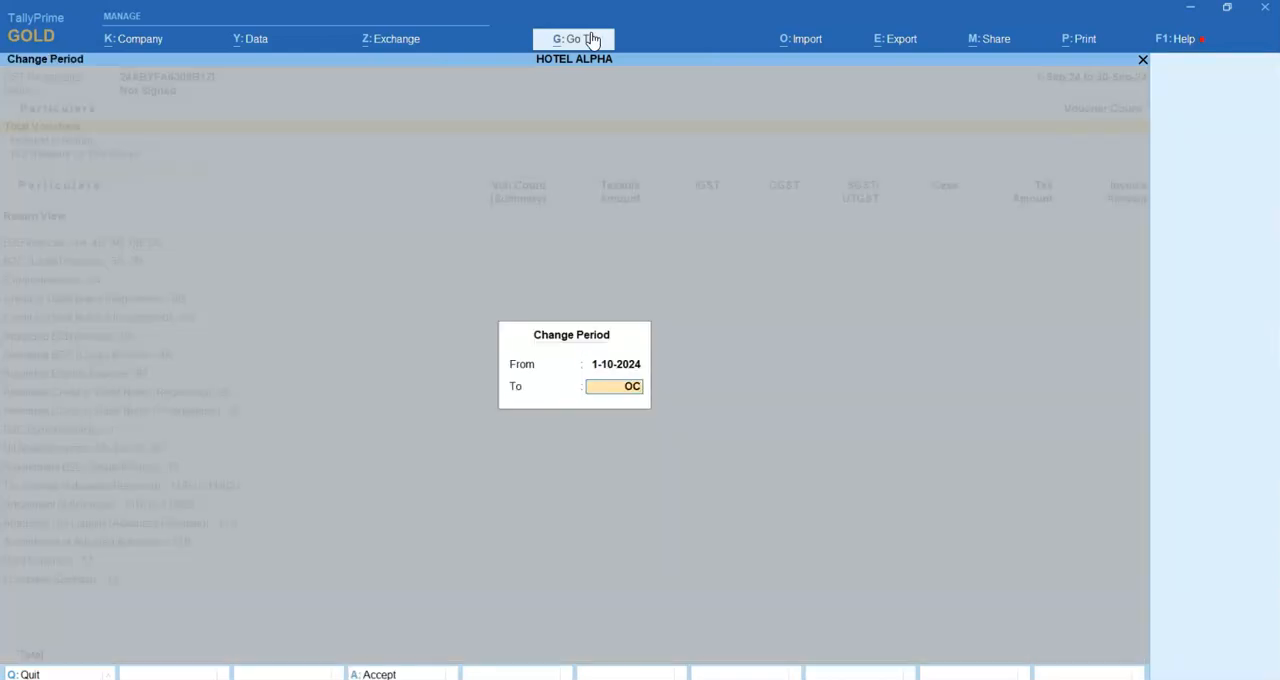
key("Return")
Drill into the uncertain transactions of GSTR-1 and list the vouchers with incomplete or mismatched information.
key("Down")
key("Down")
key("Down")
key("Down")
key("Down")
key("Down")
key("Down")
key("Down")
key("Down")
key("Down")
key("Down")
key("Down")
key("Down")
key("Down")
key("Down")
key("Down")
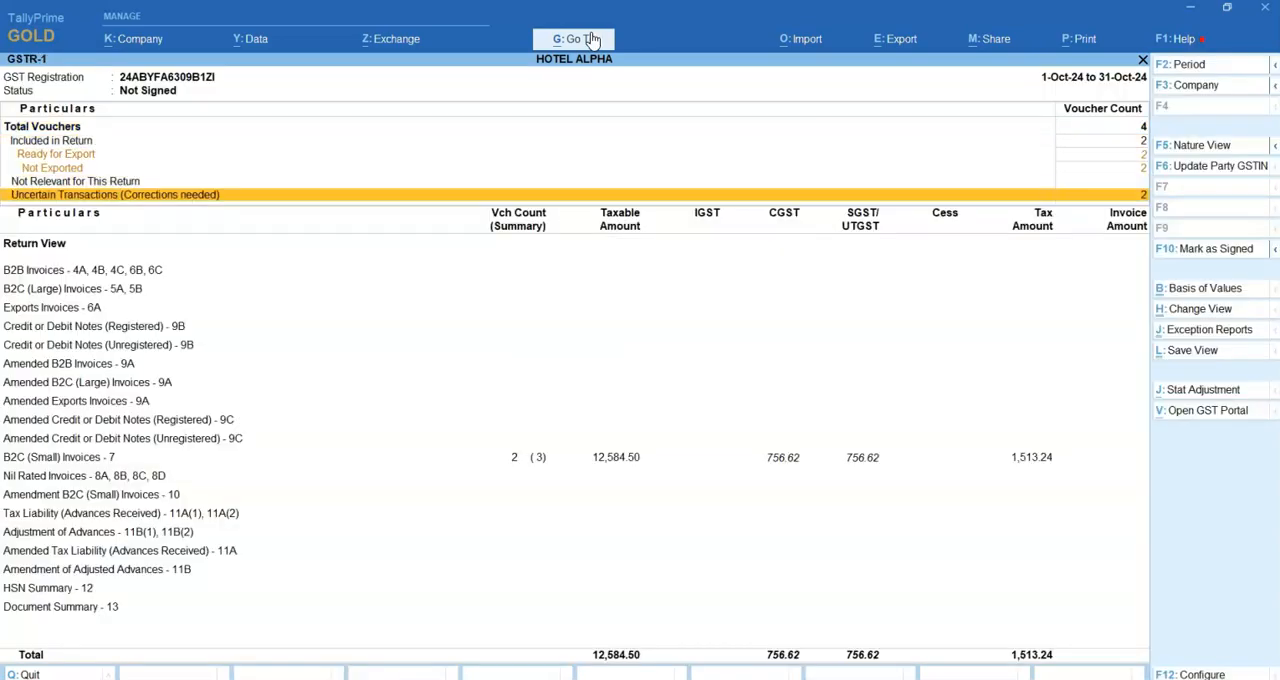
key("Up")
key("Up")
key("Up")
key("Up")
key("Up")
key("Up")
key("Up")
key("Up")
key("Up")
key("Up")
key("Up")
key("Return")
key("Return")
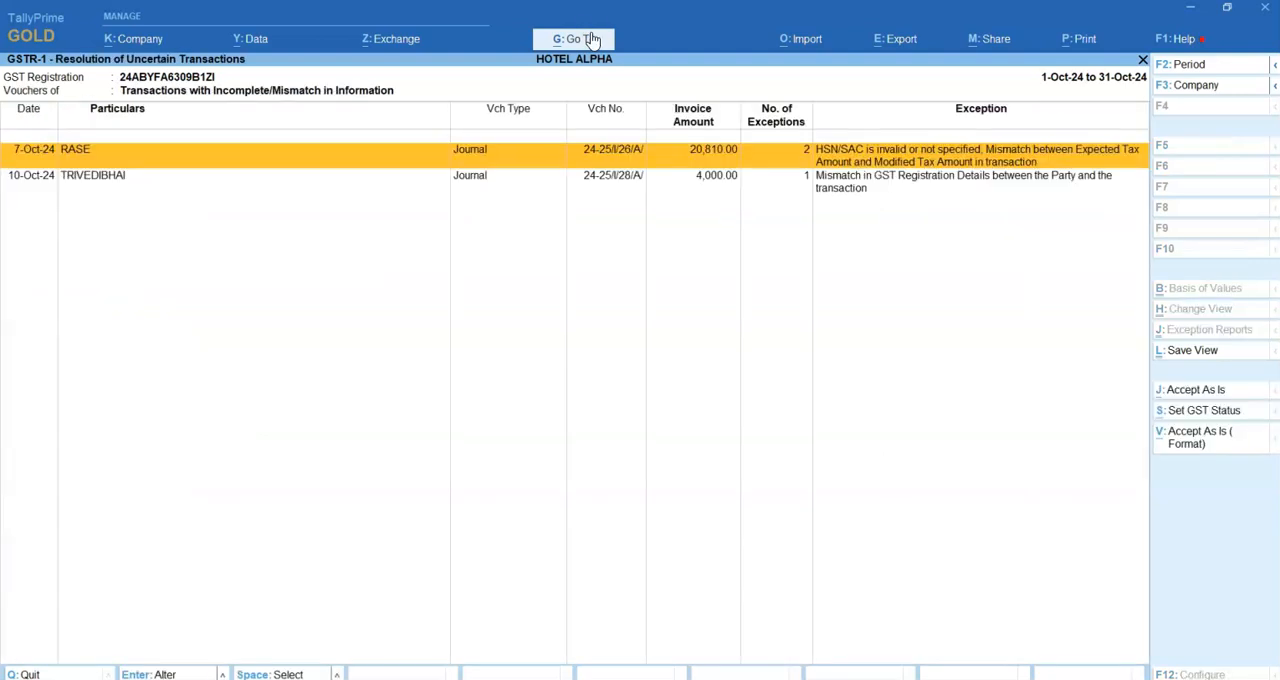
Open the mismatched 10-Oct-24 voucher, inspect the GO IBIBO ledger's registration details and return to the GSTR-1 summary.
key("Down")
key("Return")
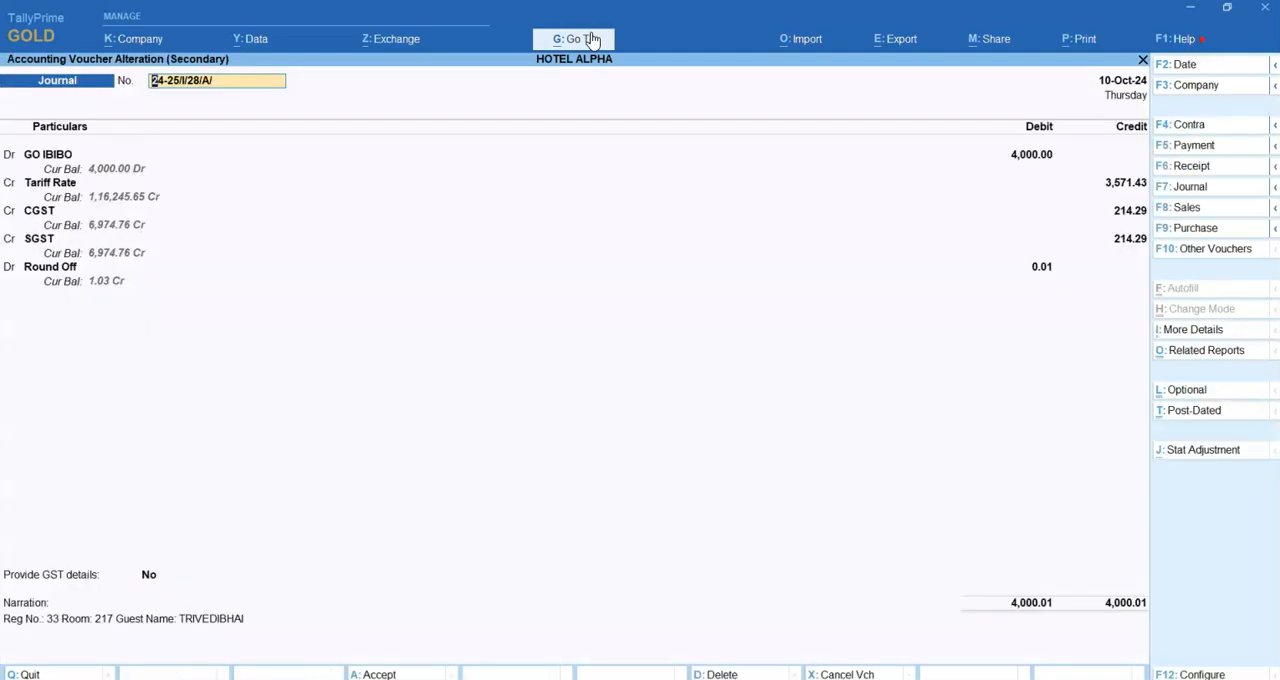
left_click(54, 158)
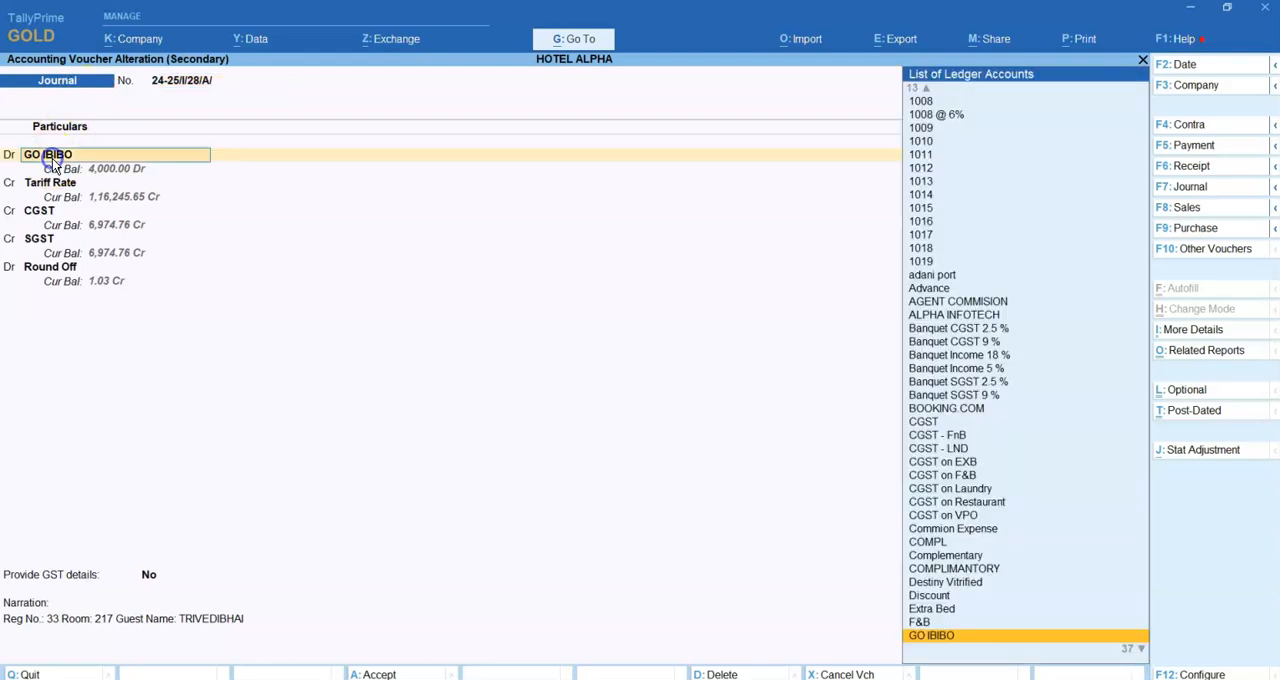
key("ctrl+Return")
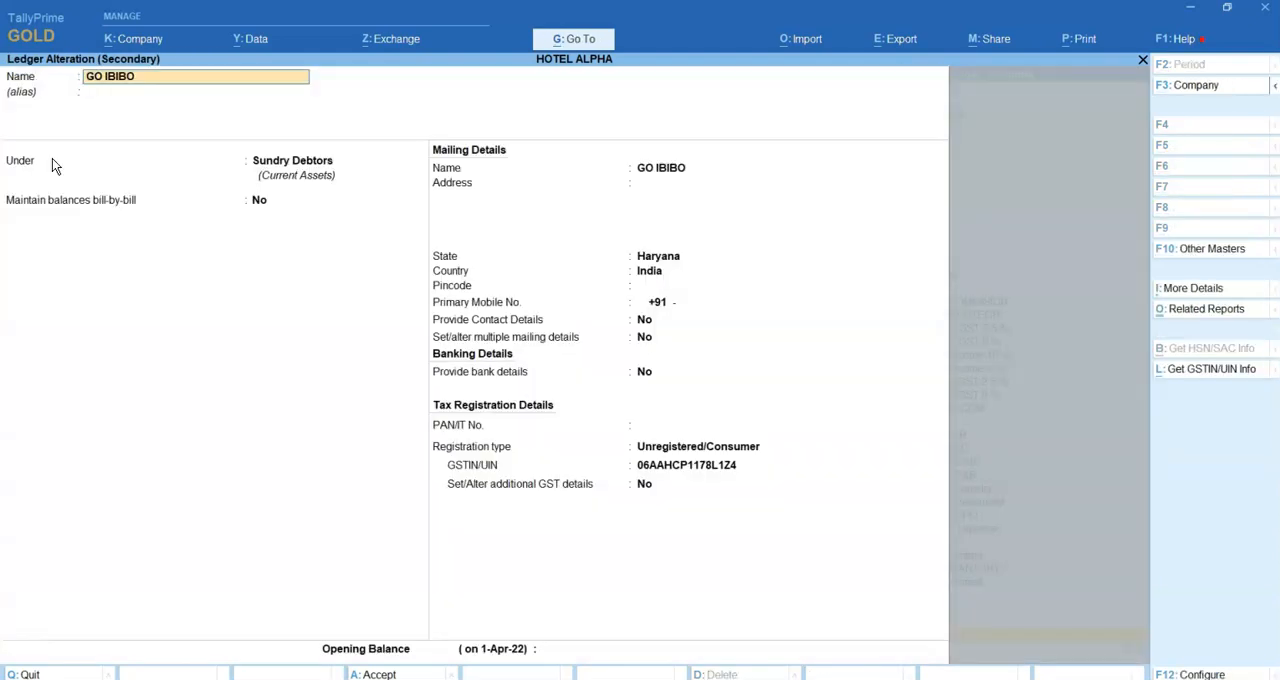
key("Escape")
key("Return")
key("Escape")
key("Return")
key("Escape")
key("Escape")
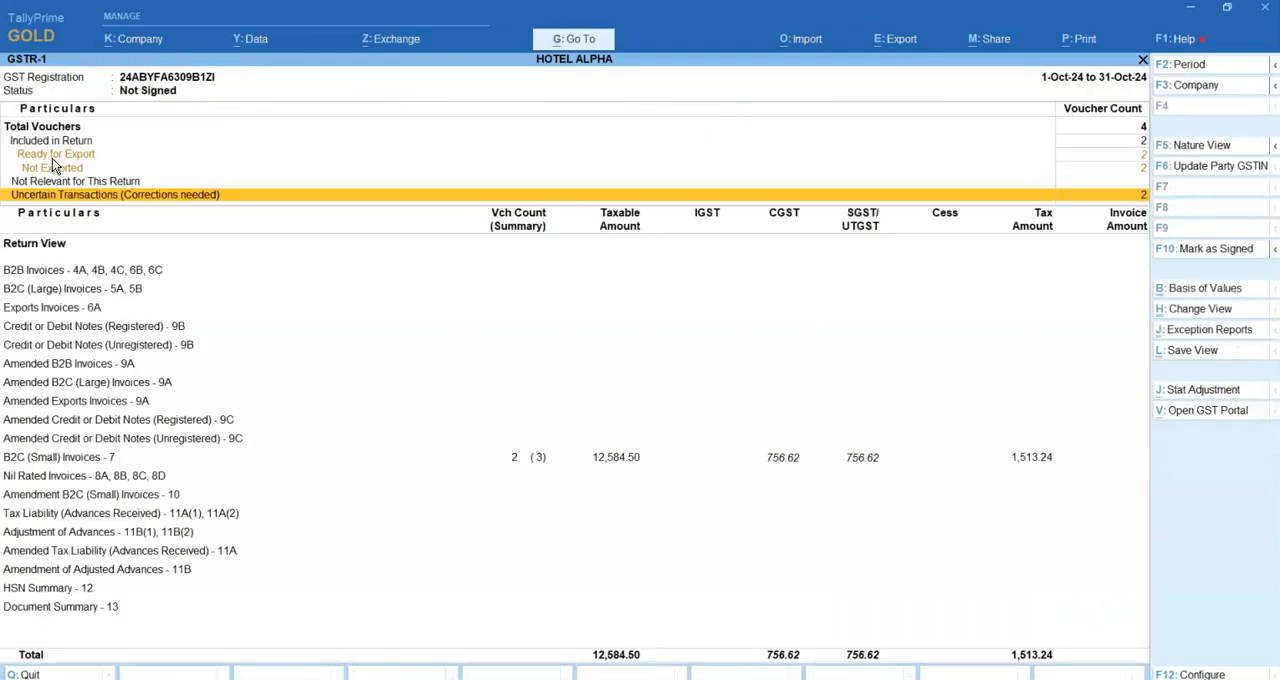
Examine the invoice sections in the GSTR-1 return view.
key("Down")
key("Down")
key("Down")
key("Down")
key("Down")
key("Down")
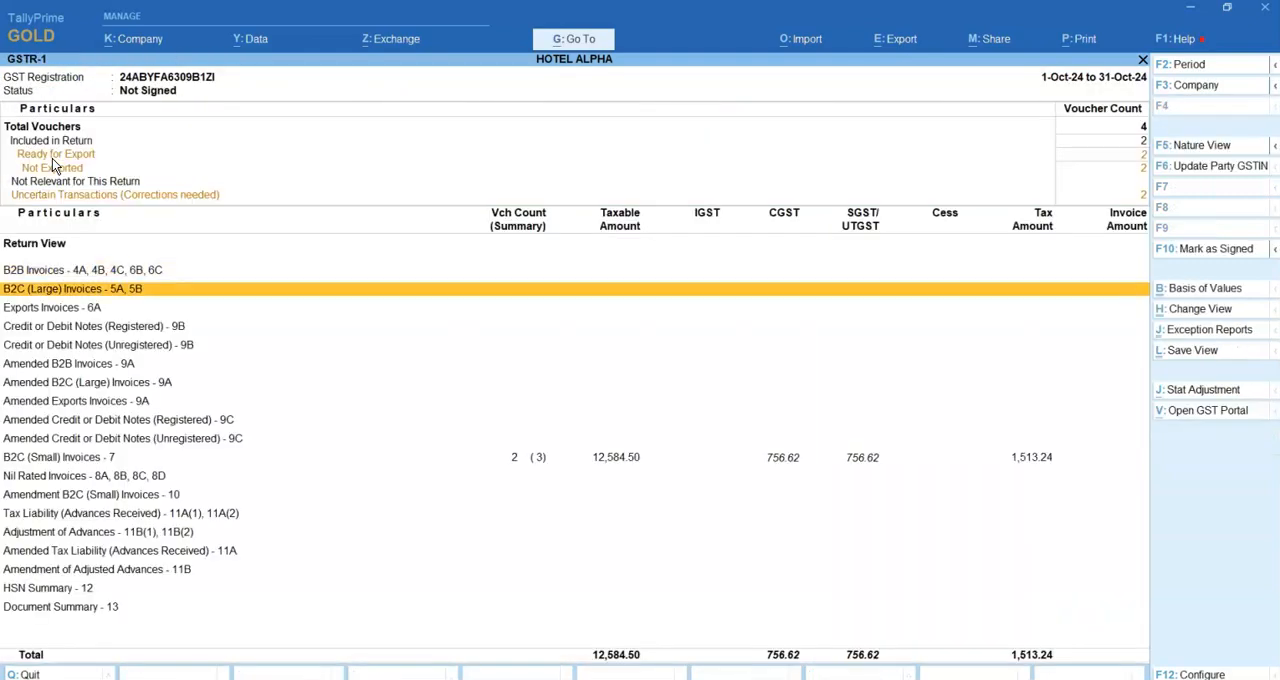
key("Down")
key("Down")
key("Down")
key("Down")
key("Down")
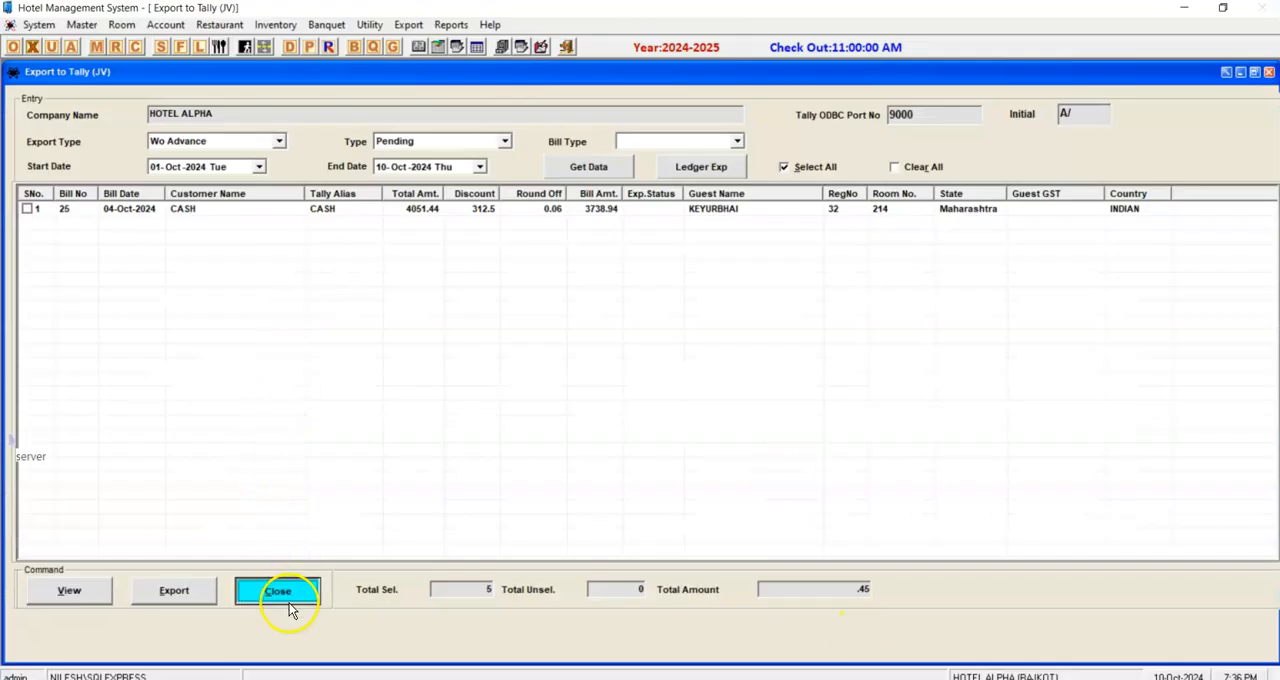
Close the hotel system's Export to Tally (JV) form, and switch to TallyPrime to back out of GSTR-1 to the Statistics report.
left_click(280, 595)
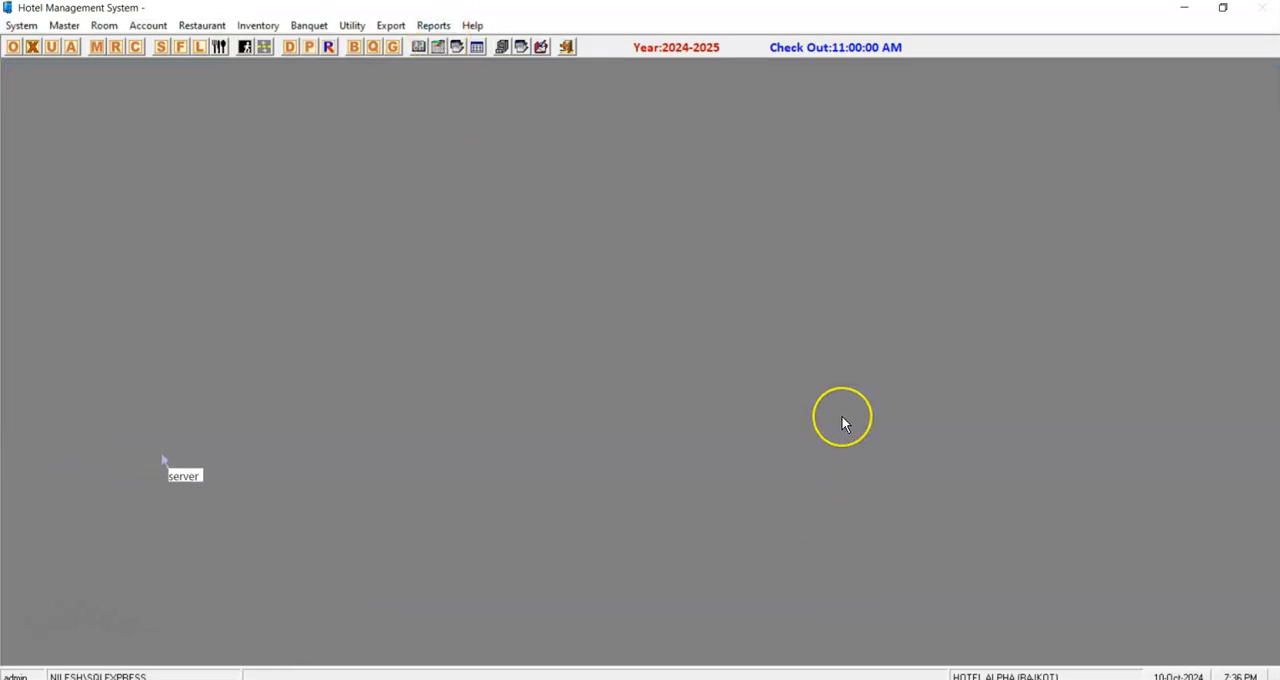
left_click(834, 678)
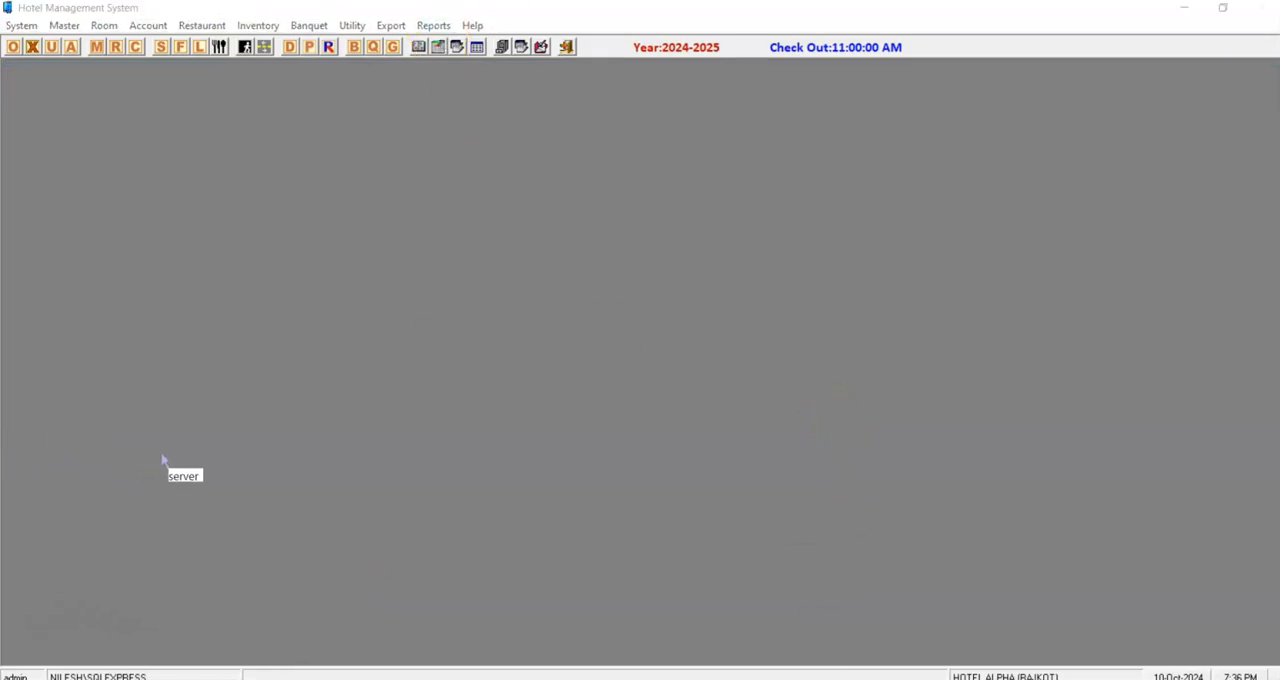
left_click(58, 272)
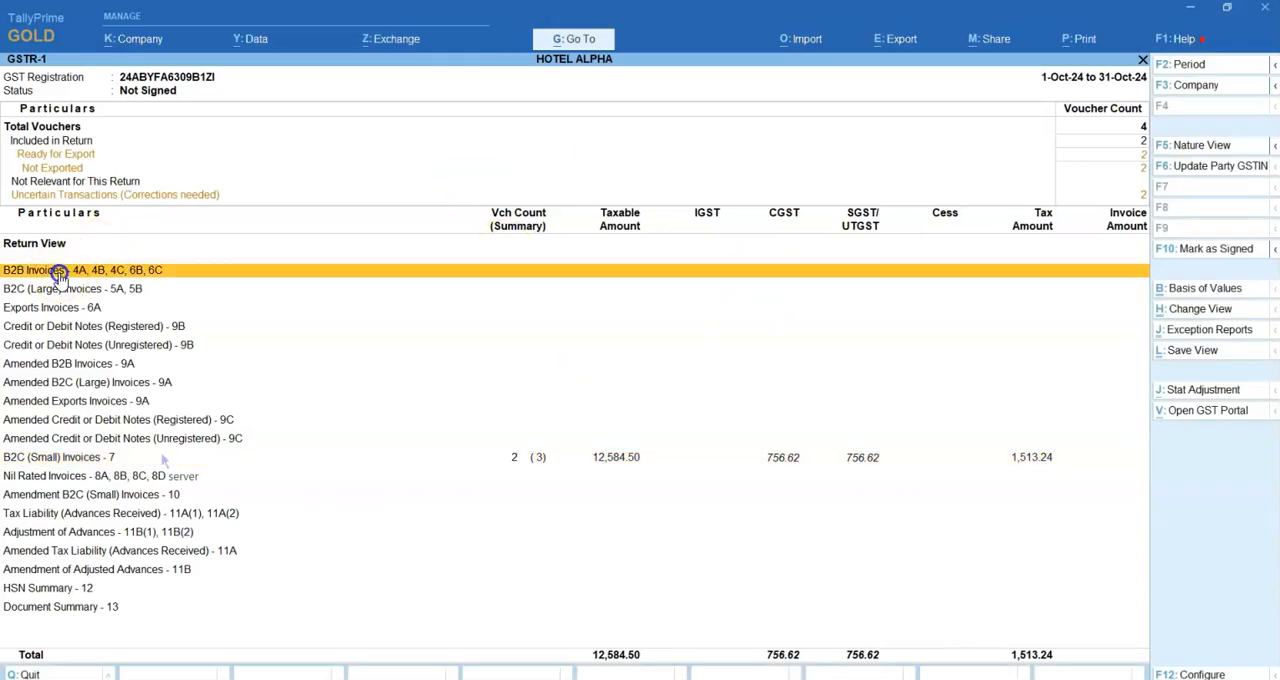
key("Escape")
key("Escape")
key("Escape")
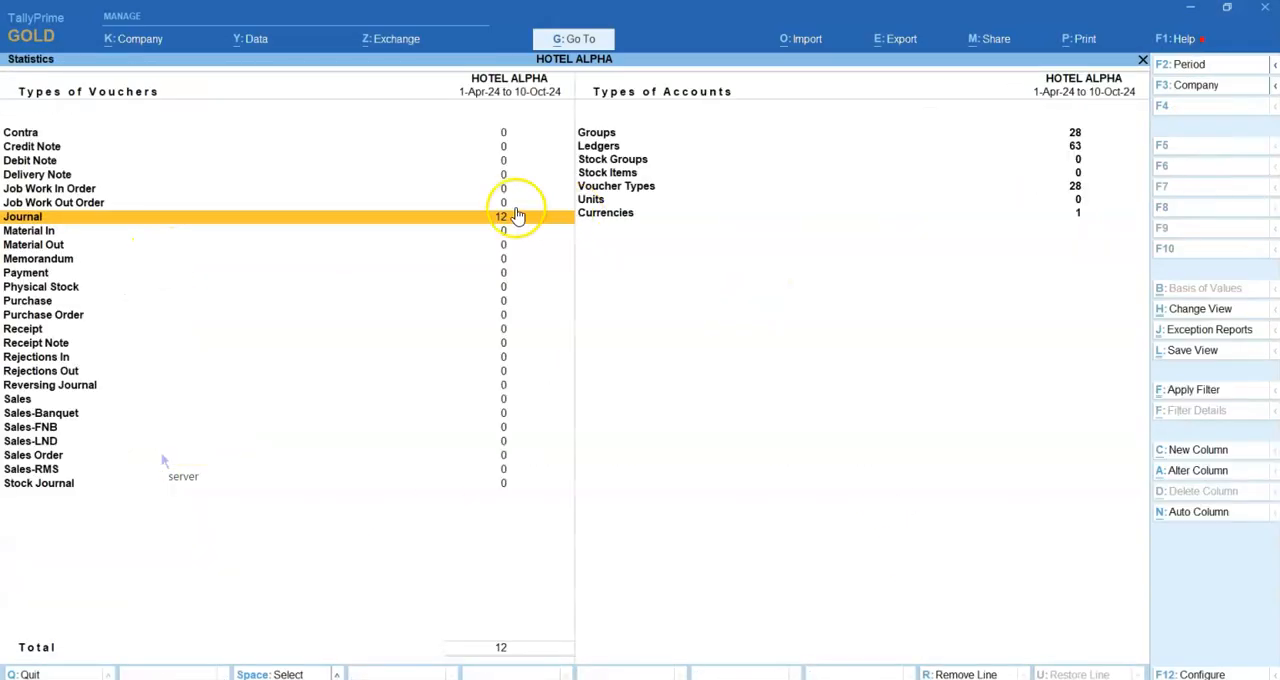
Switch back to the Hotel Management System and open the room occupancy chart.
key("alt+Tab")
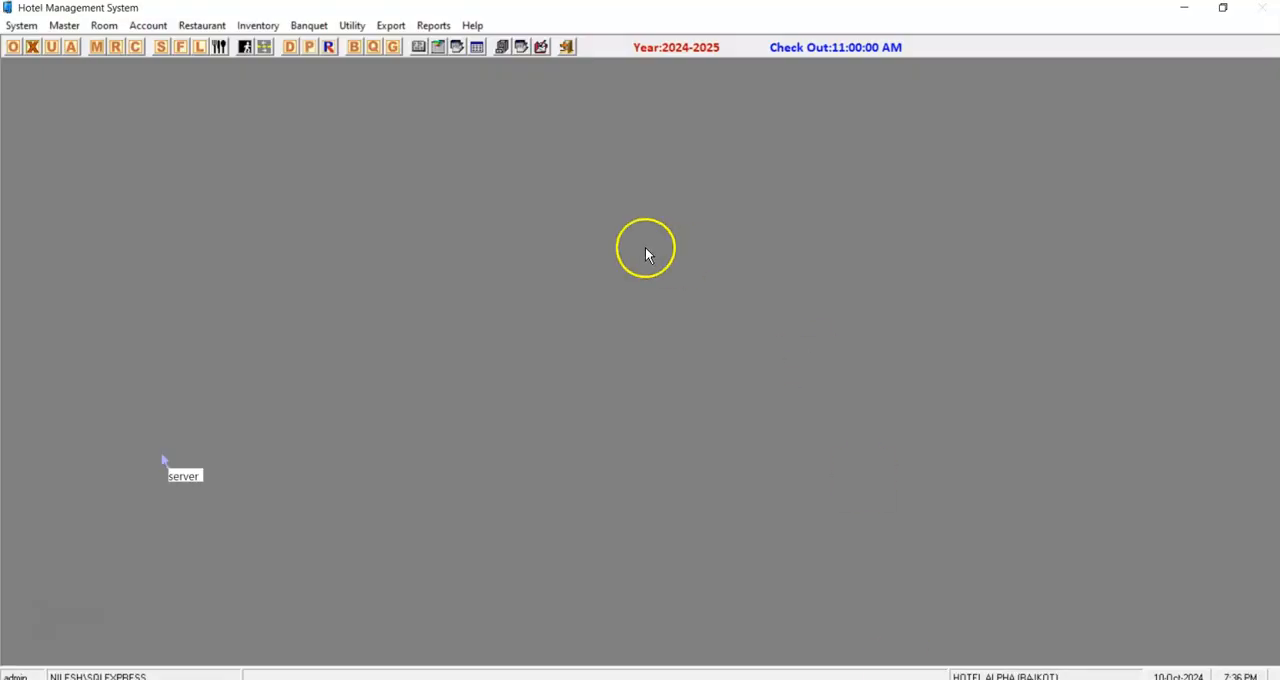
left_click(28, 50)
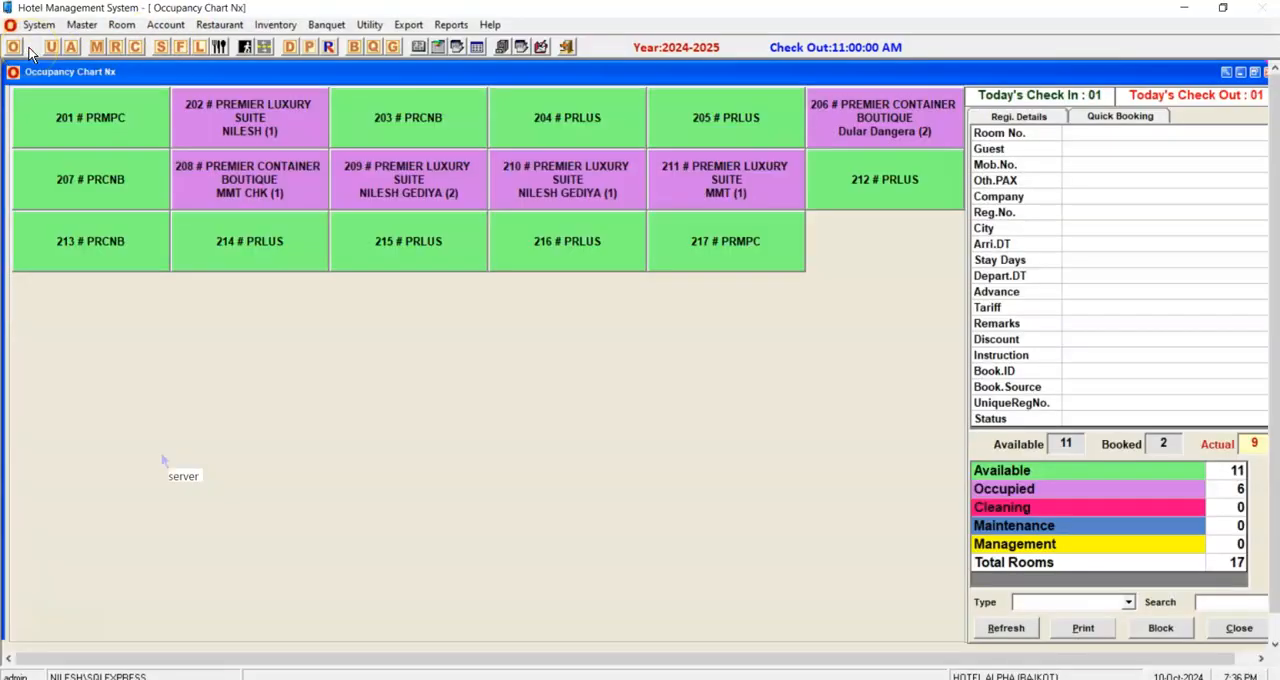